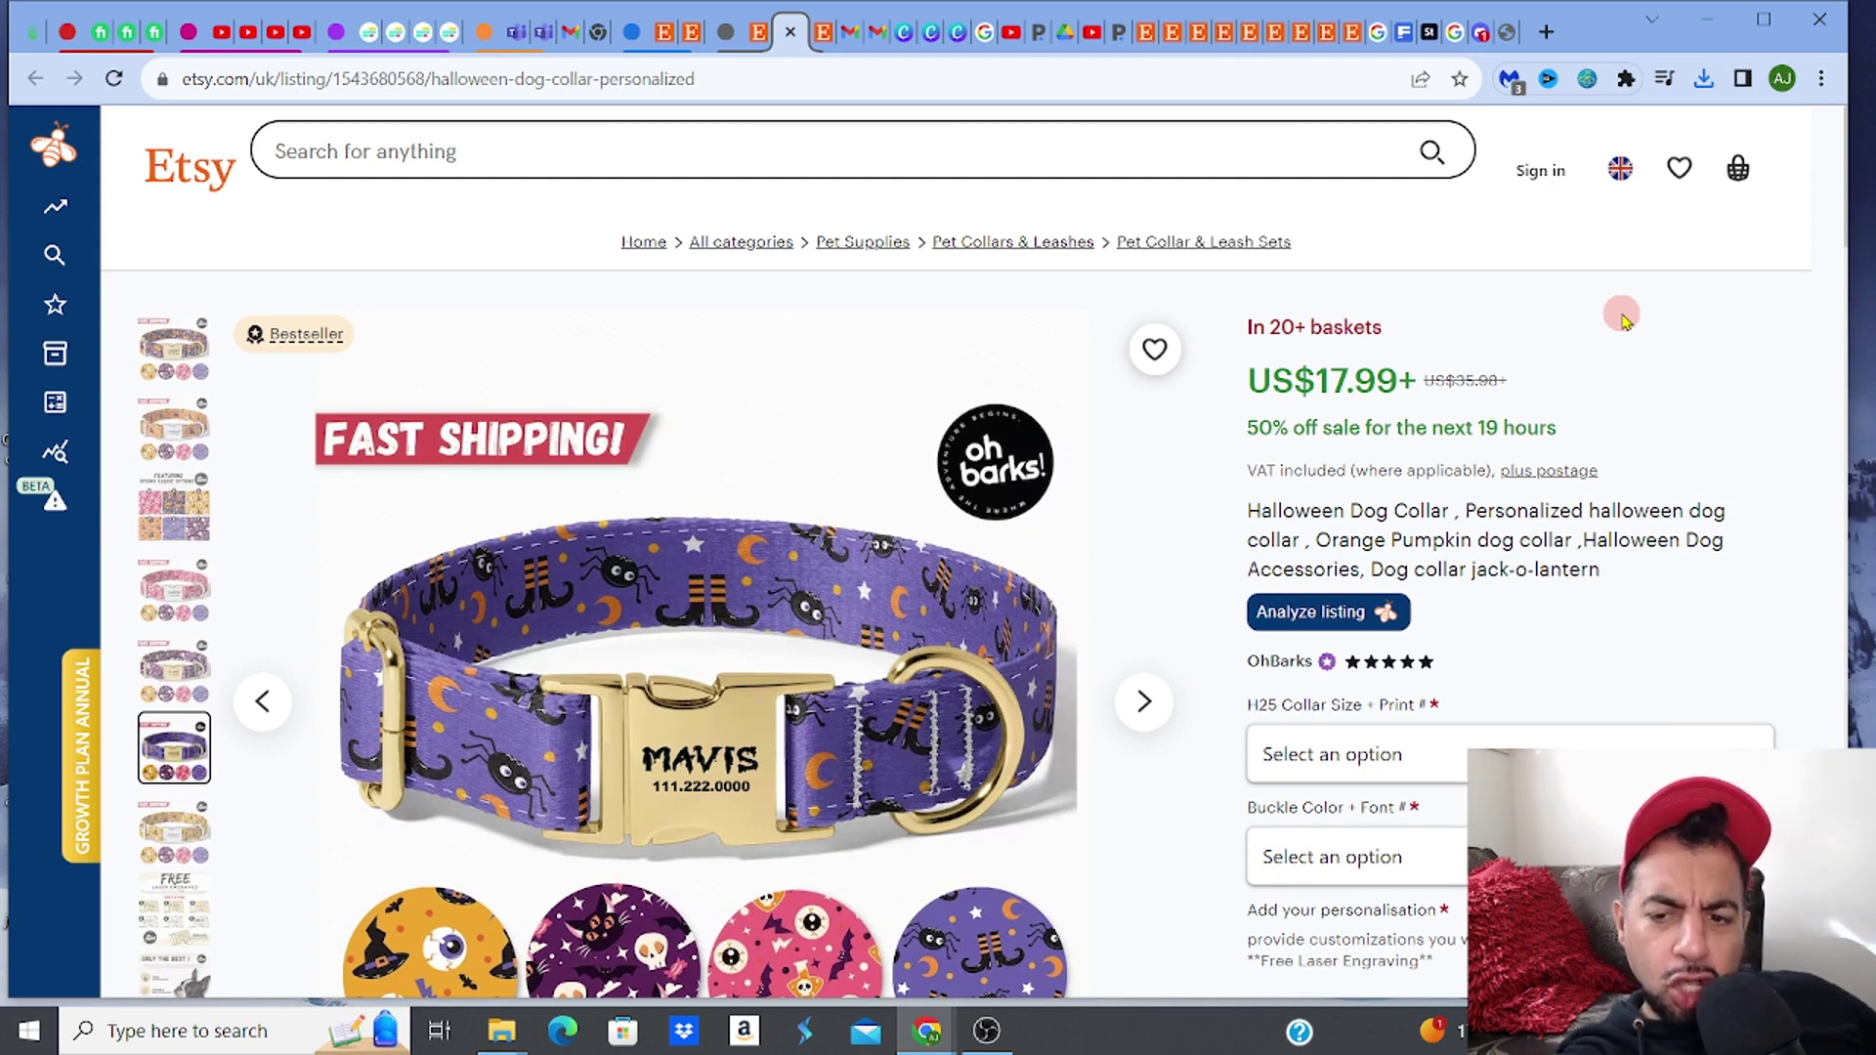
Step: Check the listing's sales stats, then view the CRUELLA collar, engraving font and ONLY THE BEST photos
left_click(1338, 613)
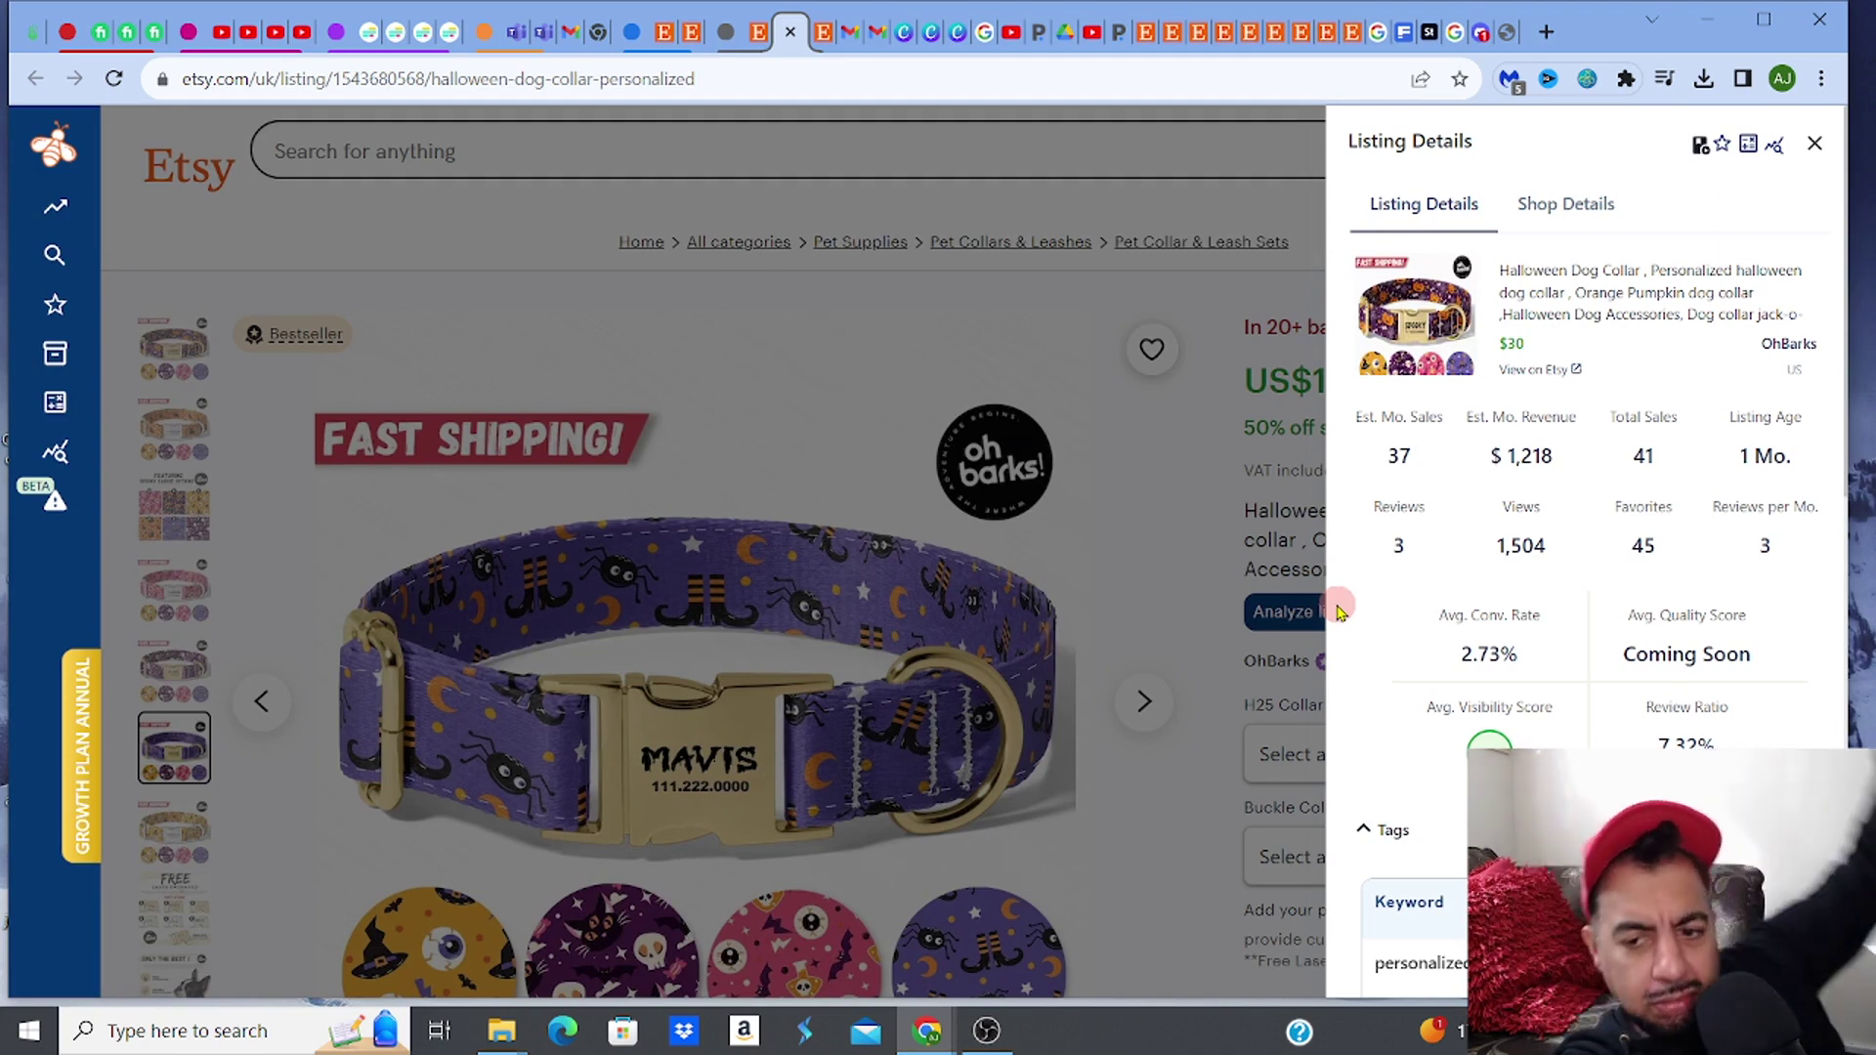
left_click(1268, 284)
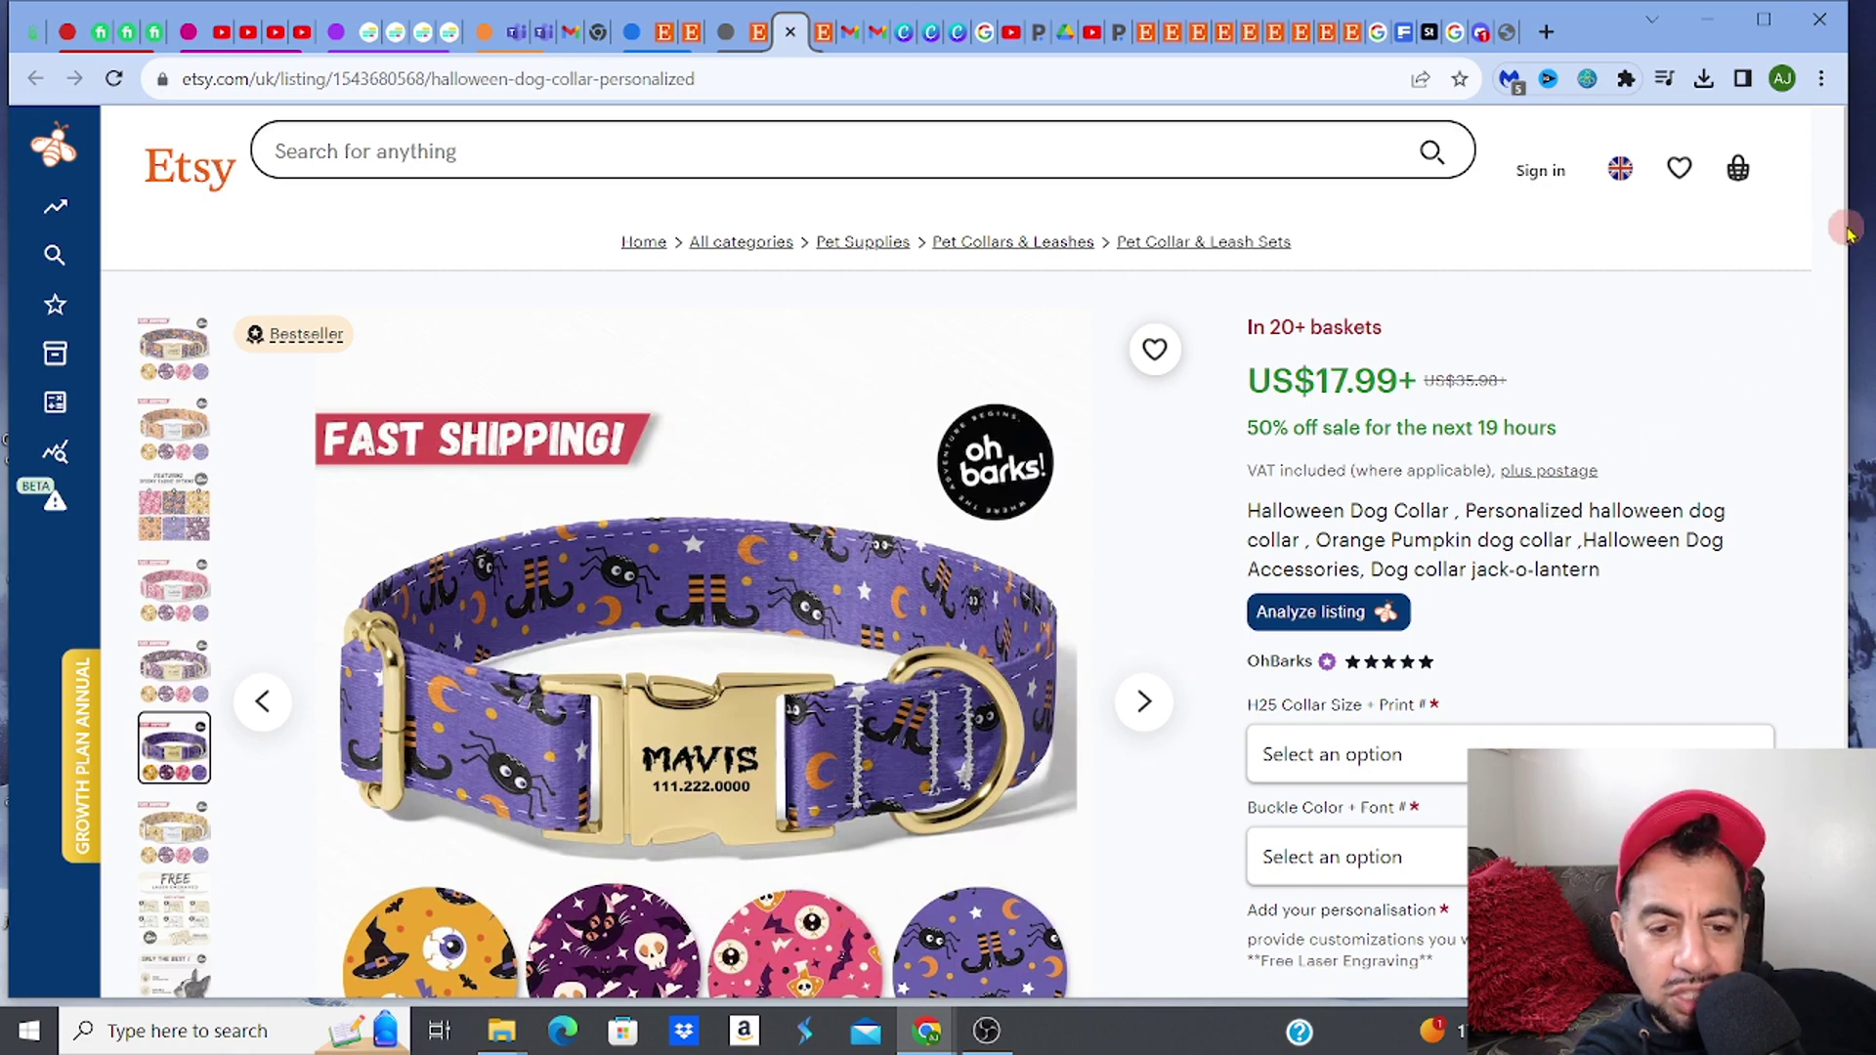
left_click_drag(1847, 231, 1847, 274)
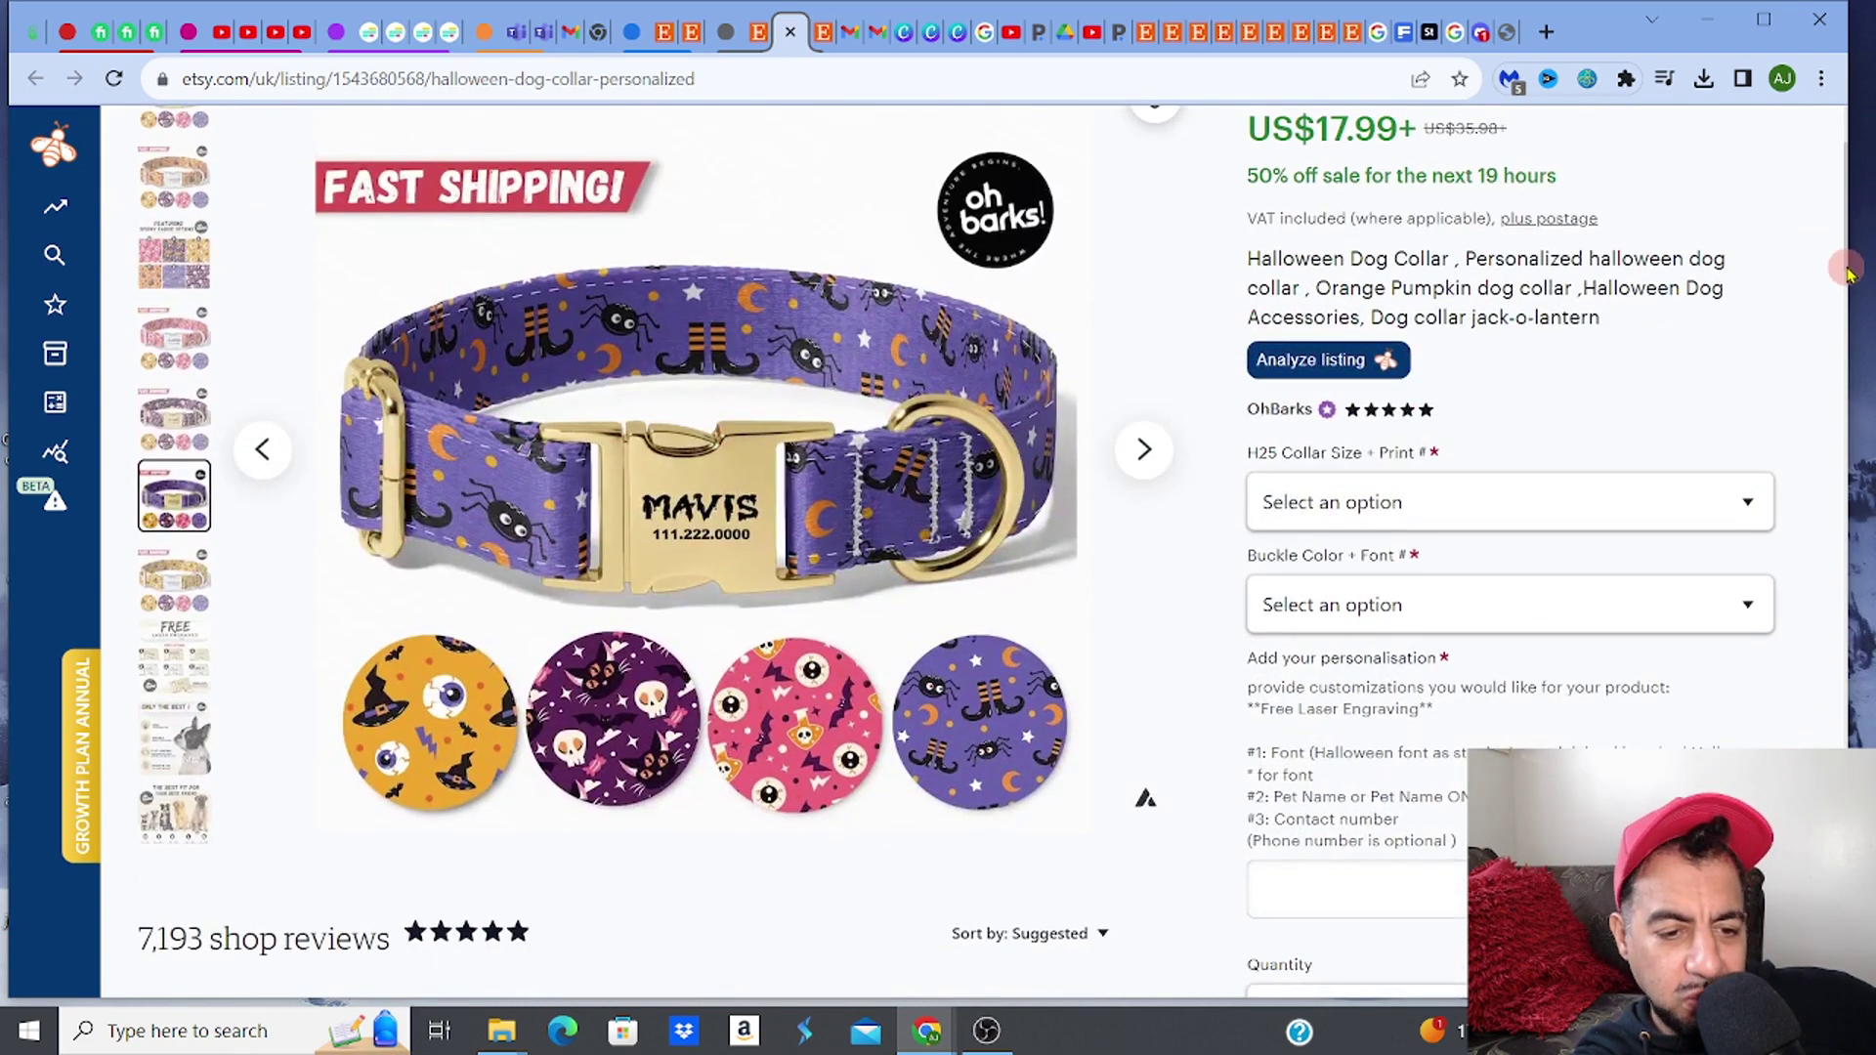
scroll(1847, 269, "up", 1)
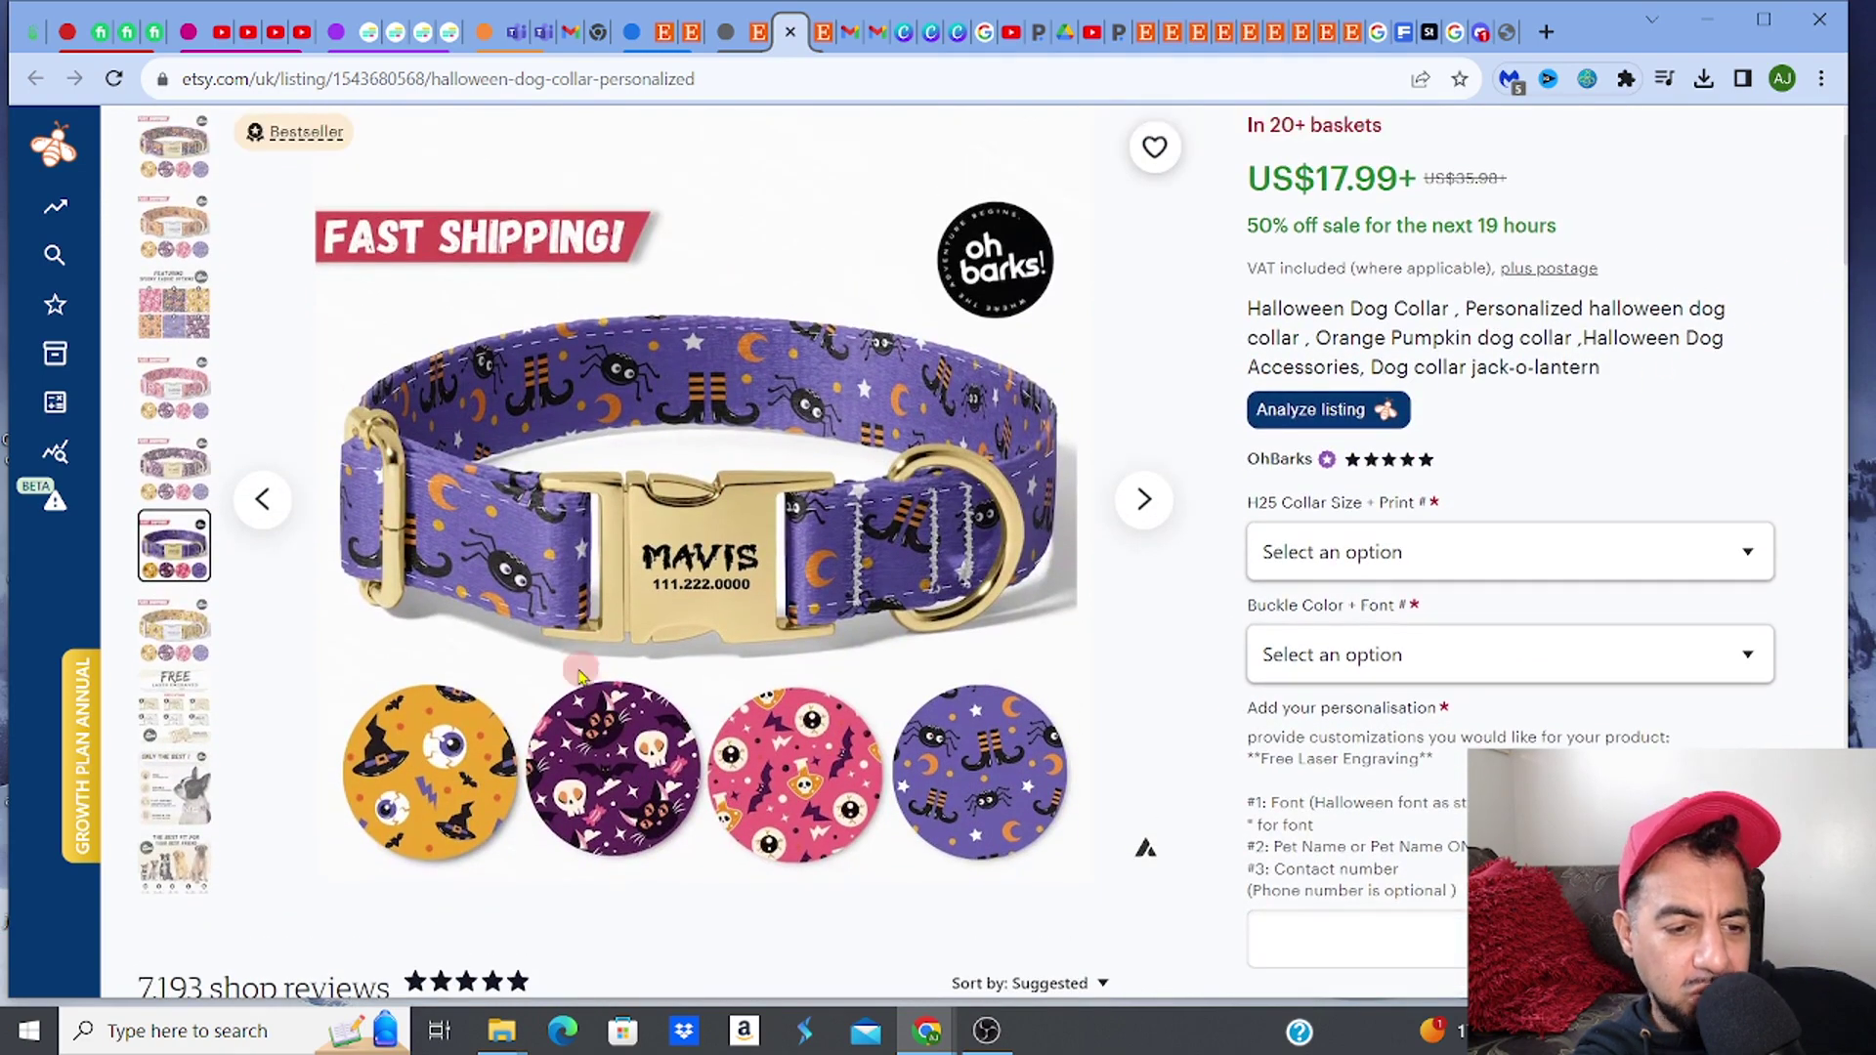
left_click(177, 636)
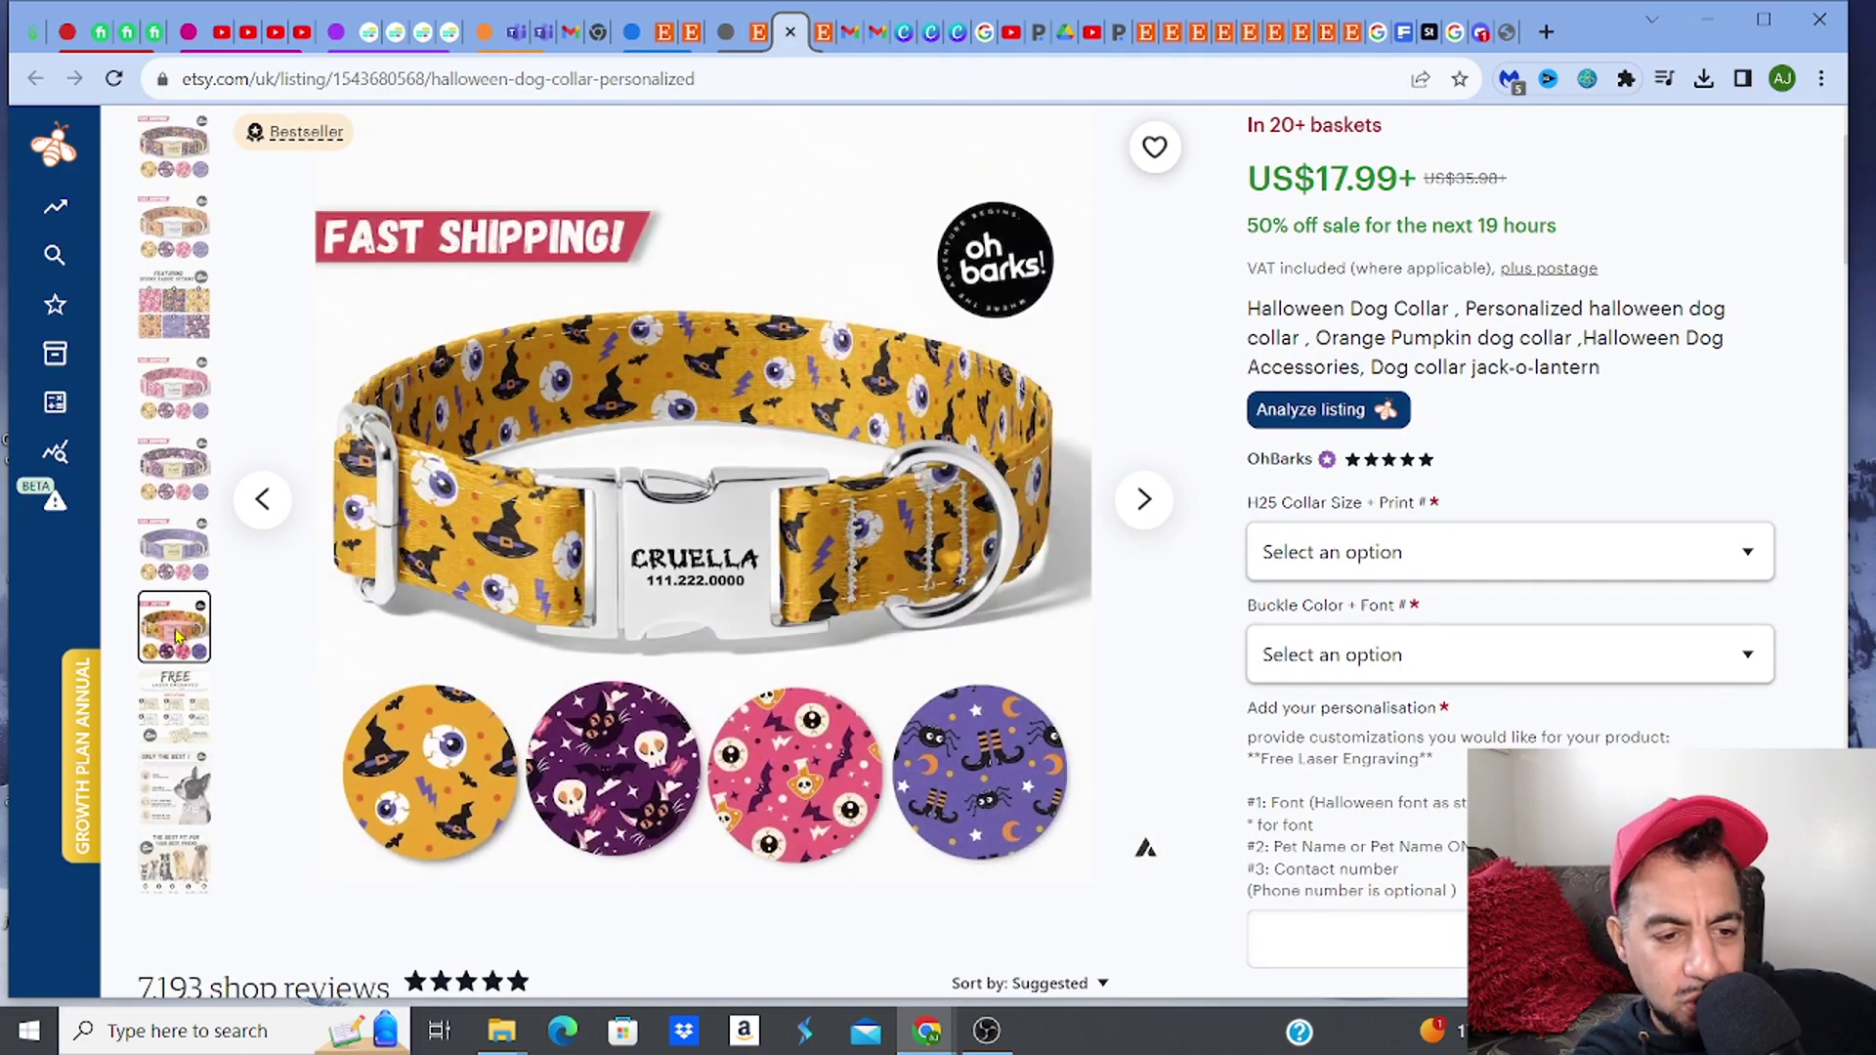
left_click(179, 714)
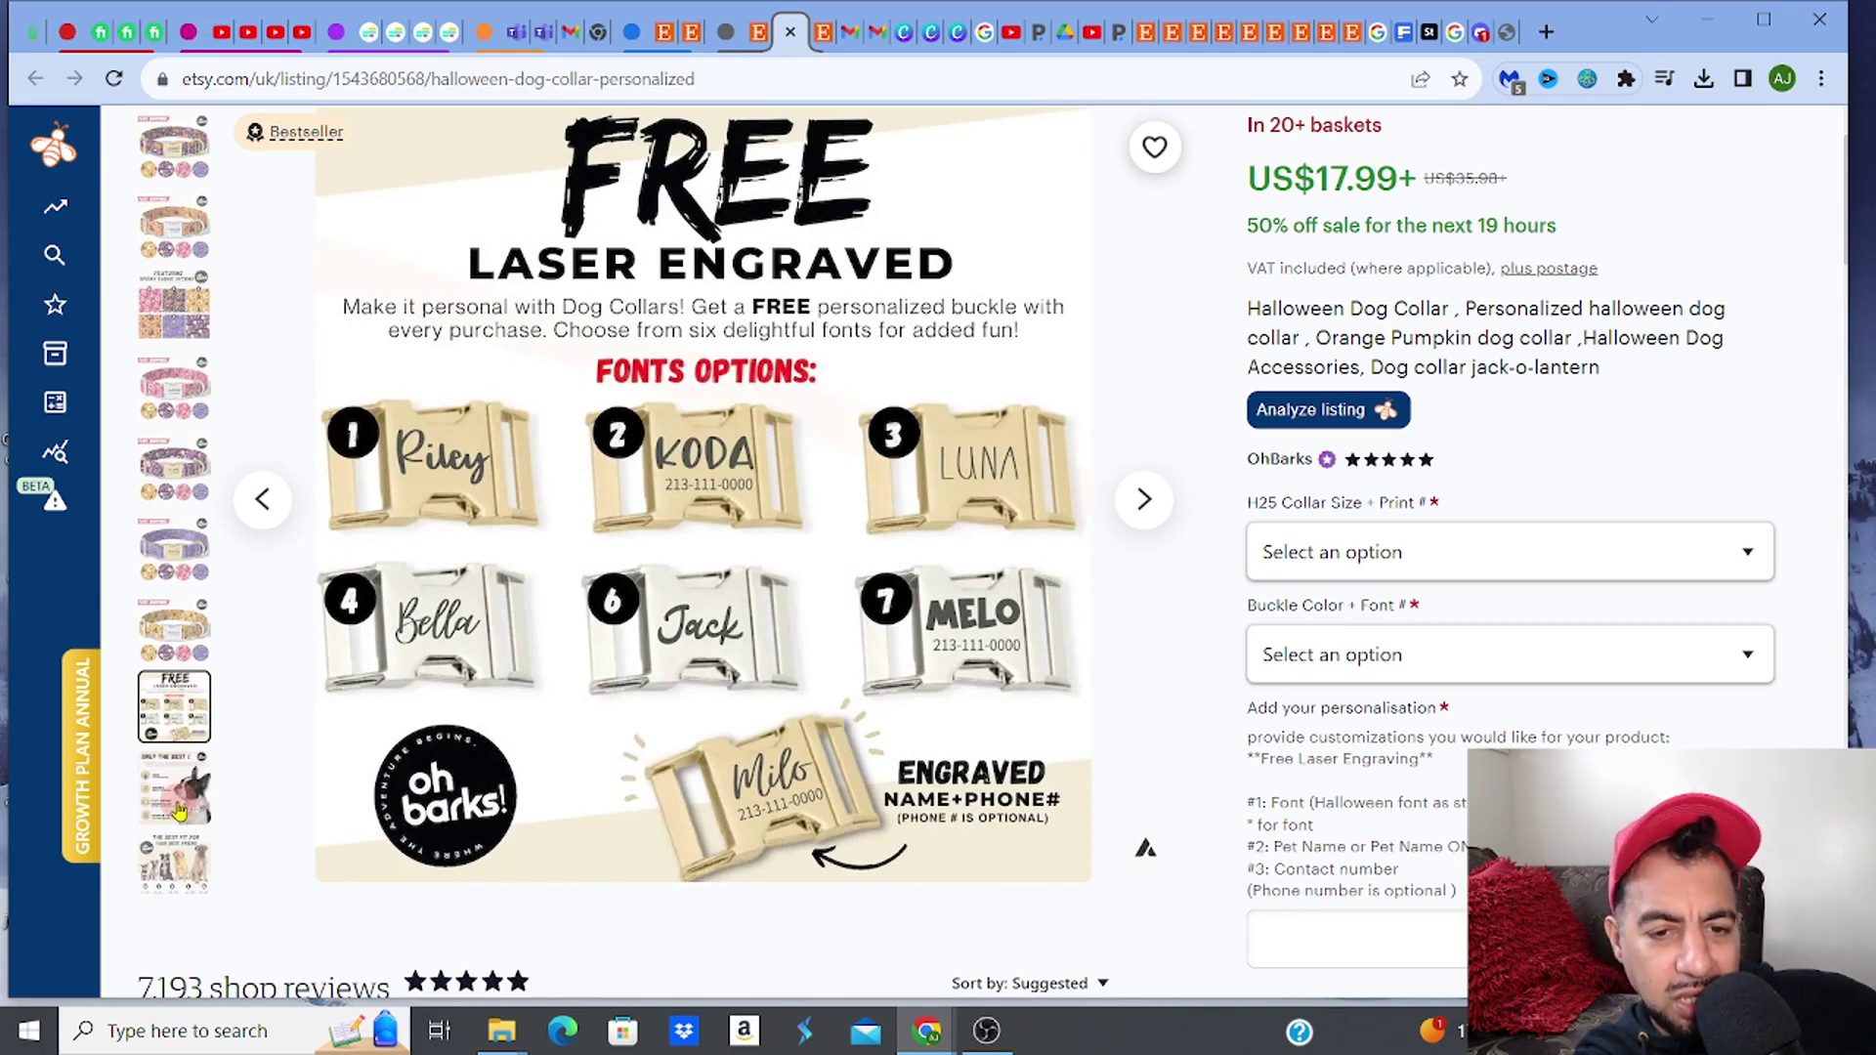
left_click(180, 811)
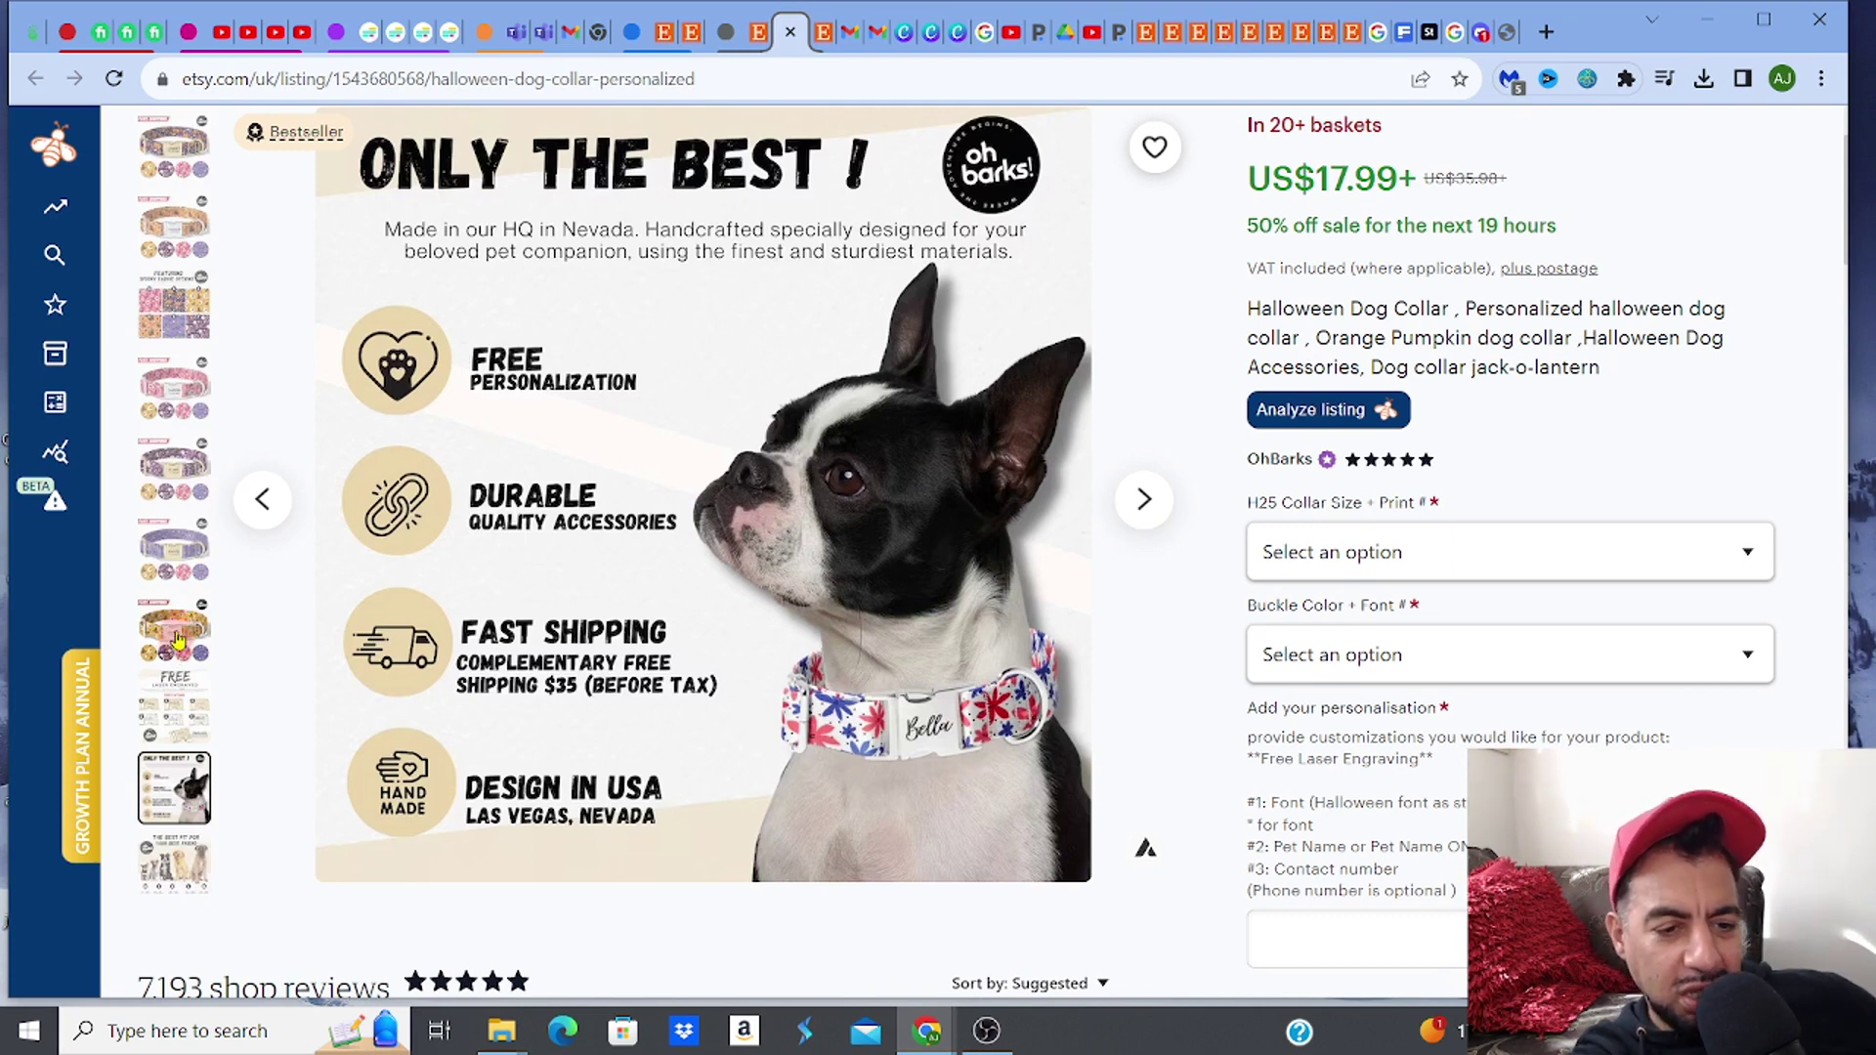
Step: View the size chart, spooky fabric and pink SABRINA photos, then go to the OhBarks shop
scroll(176, 684, "down", 1)
left_click(181, 842)
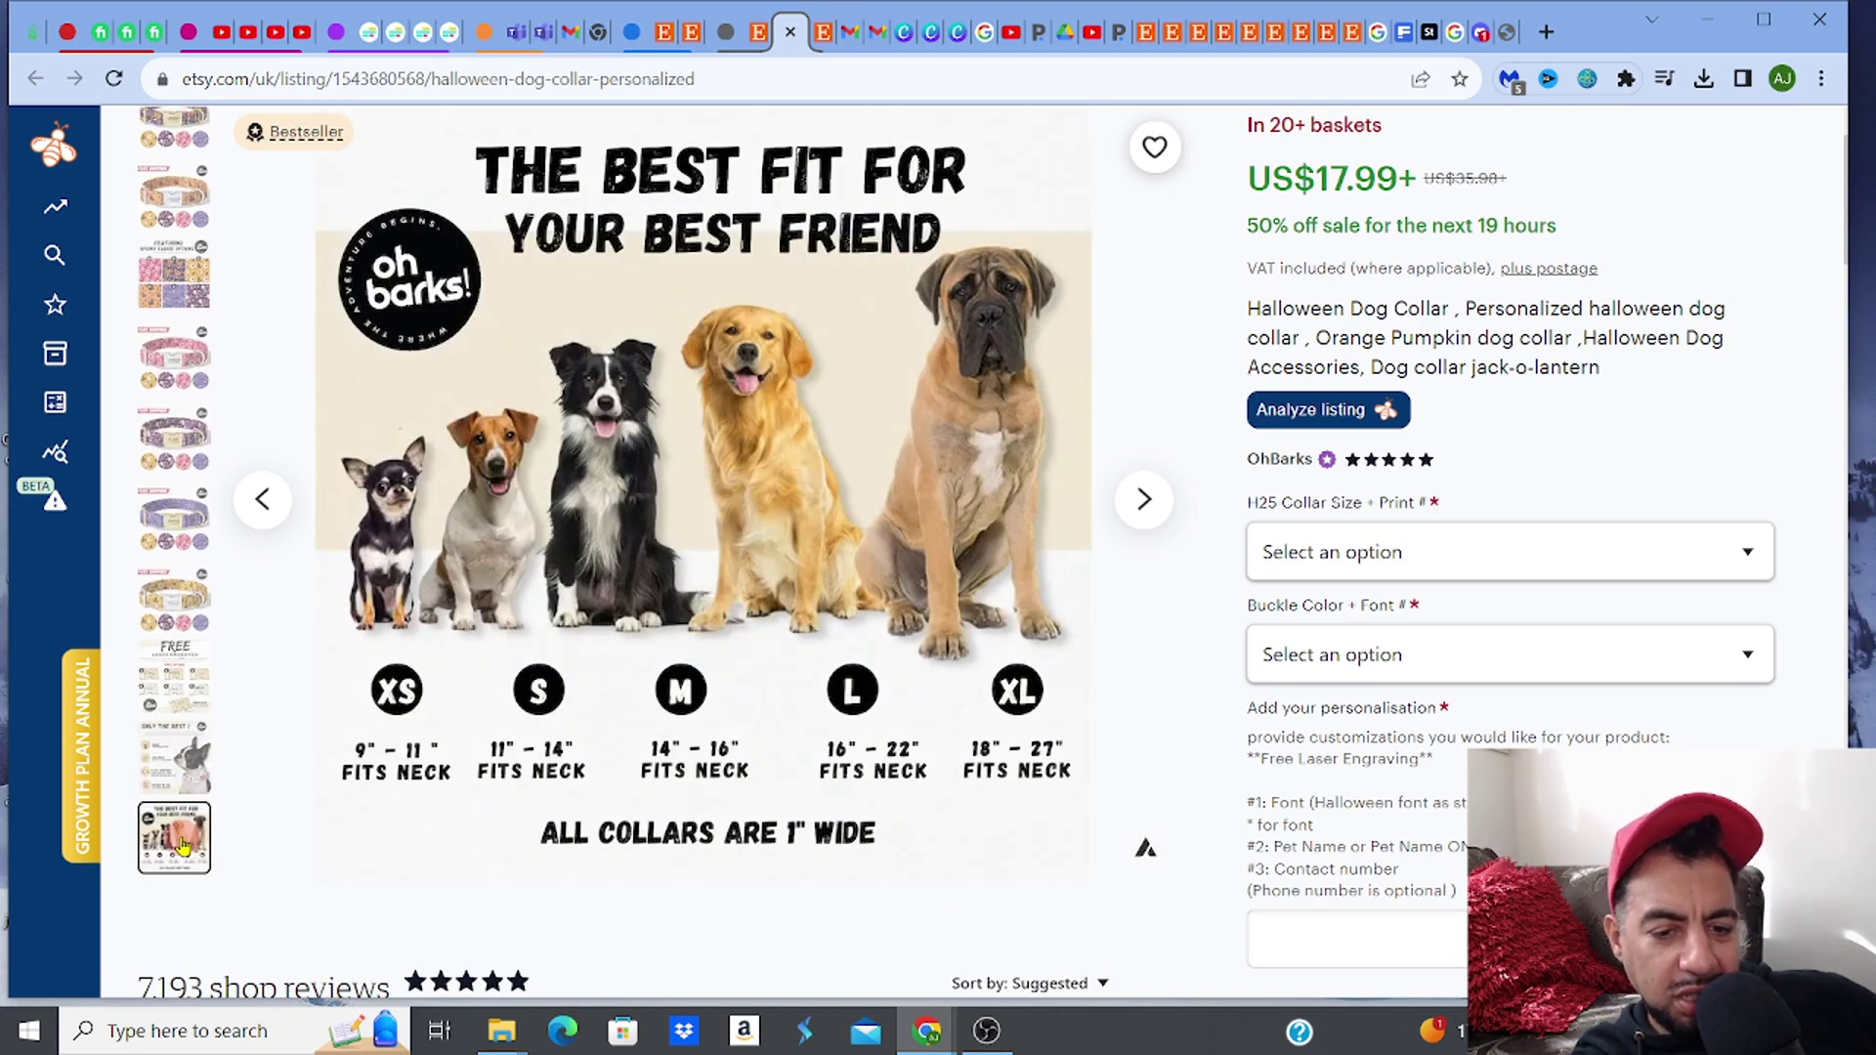
left_click(171, 304)
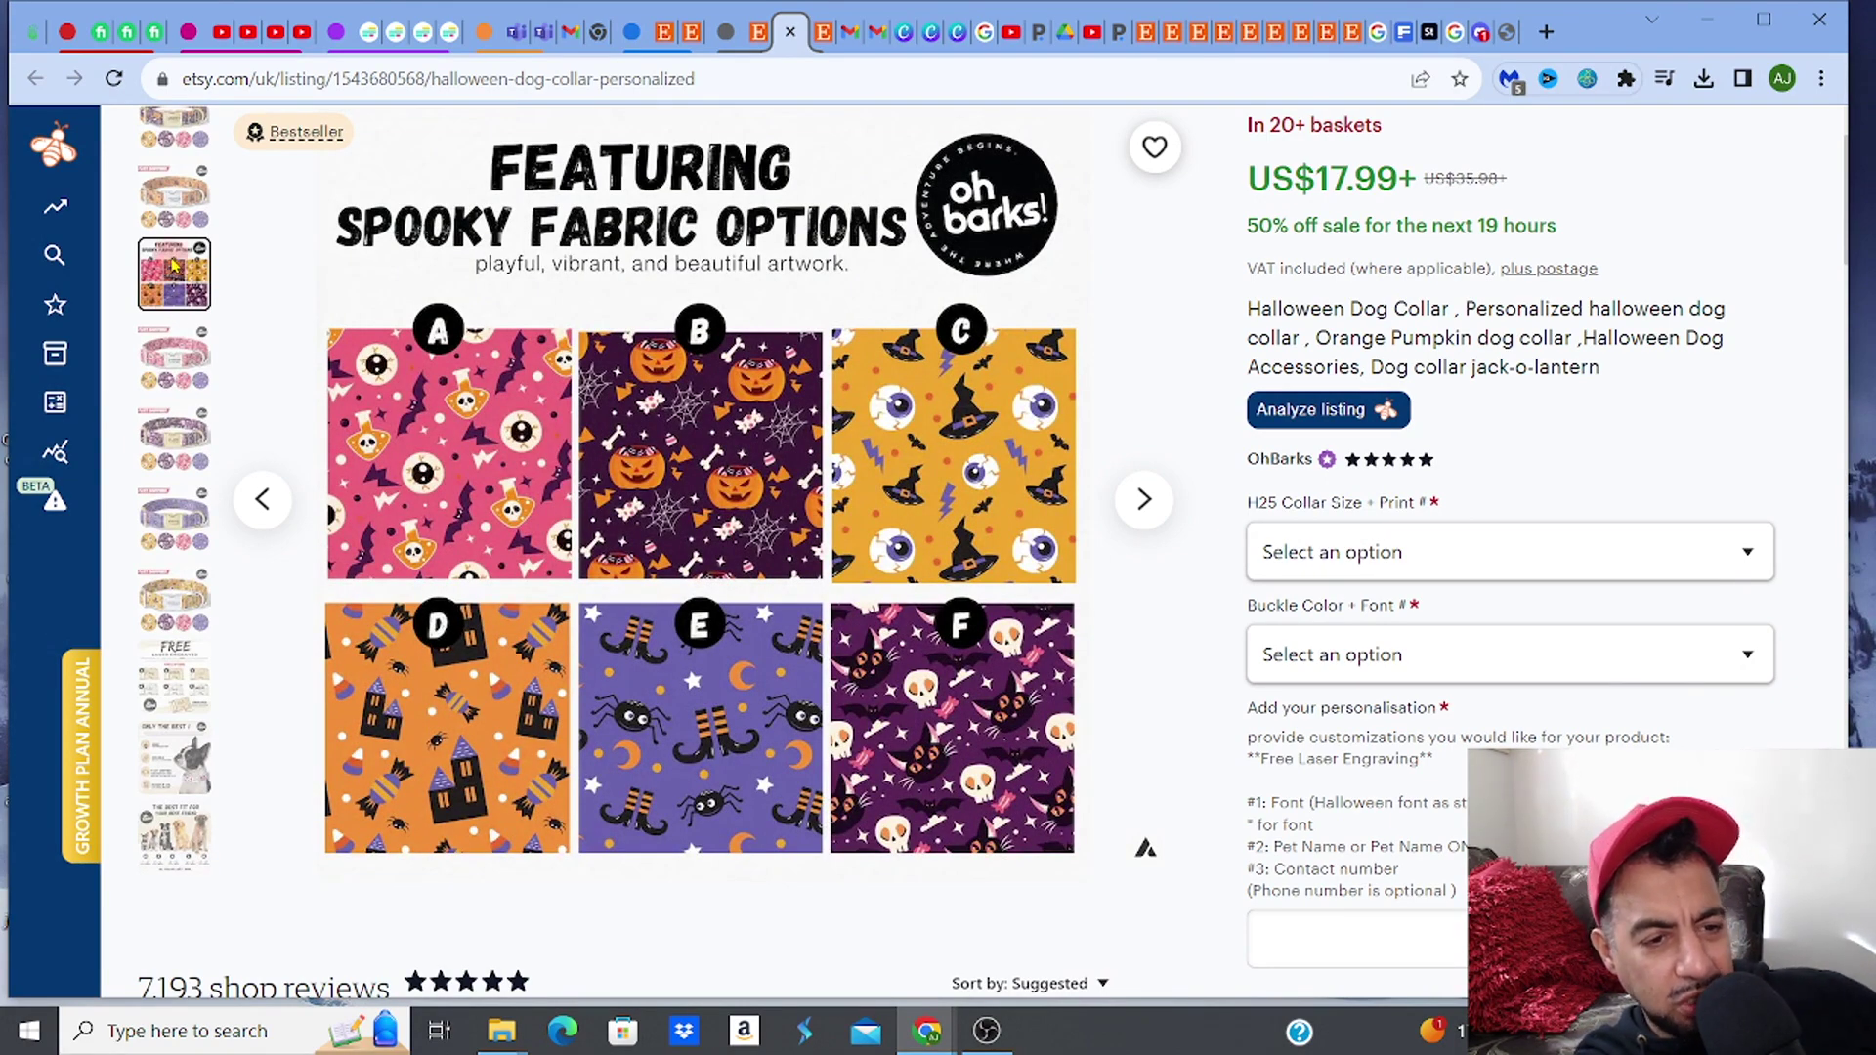
left_click(180, 364)
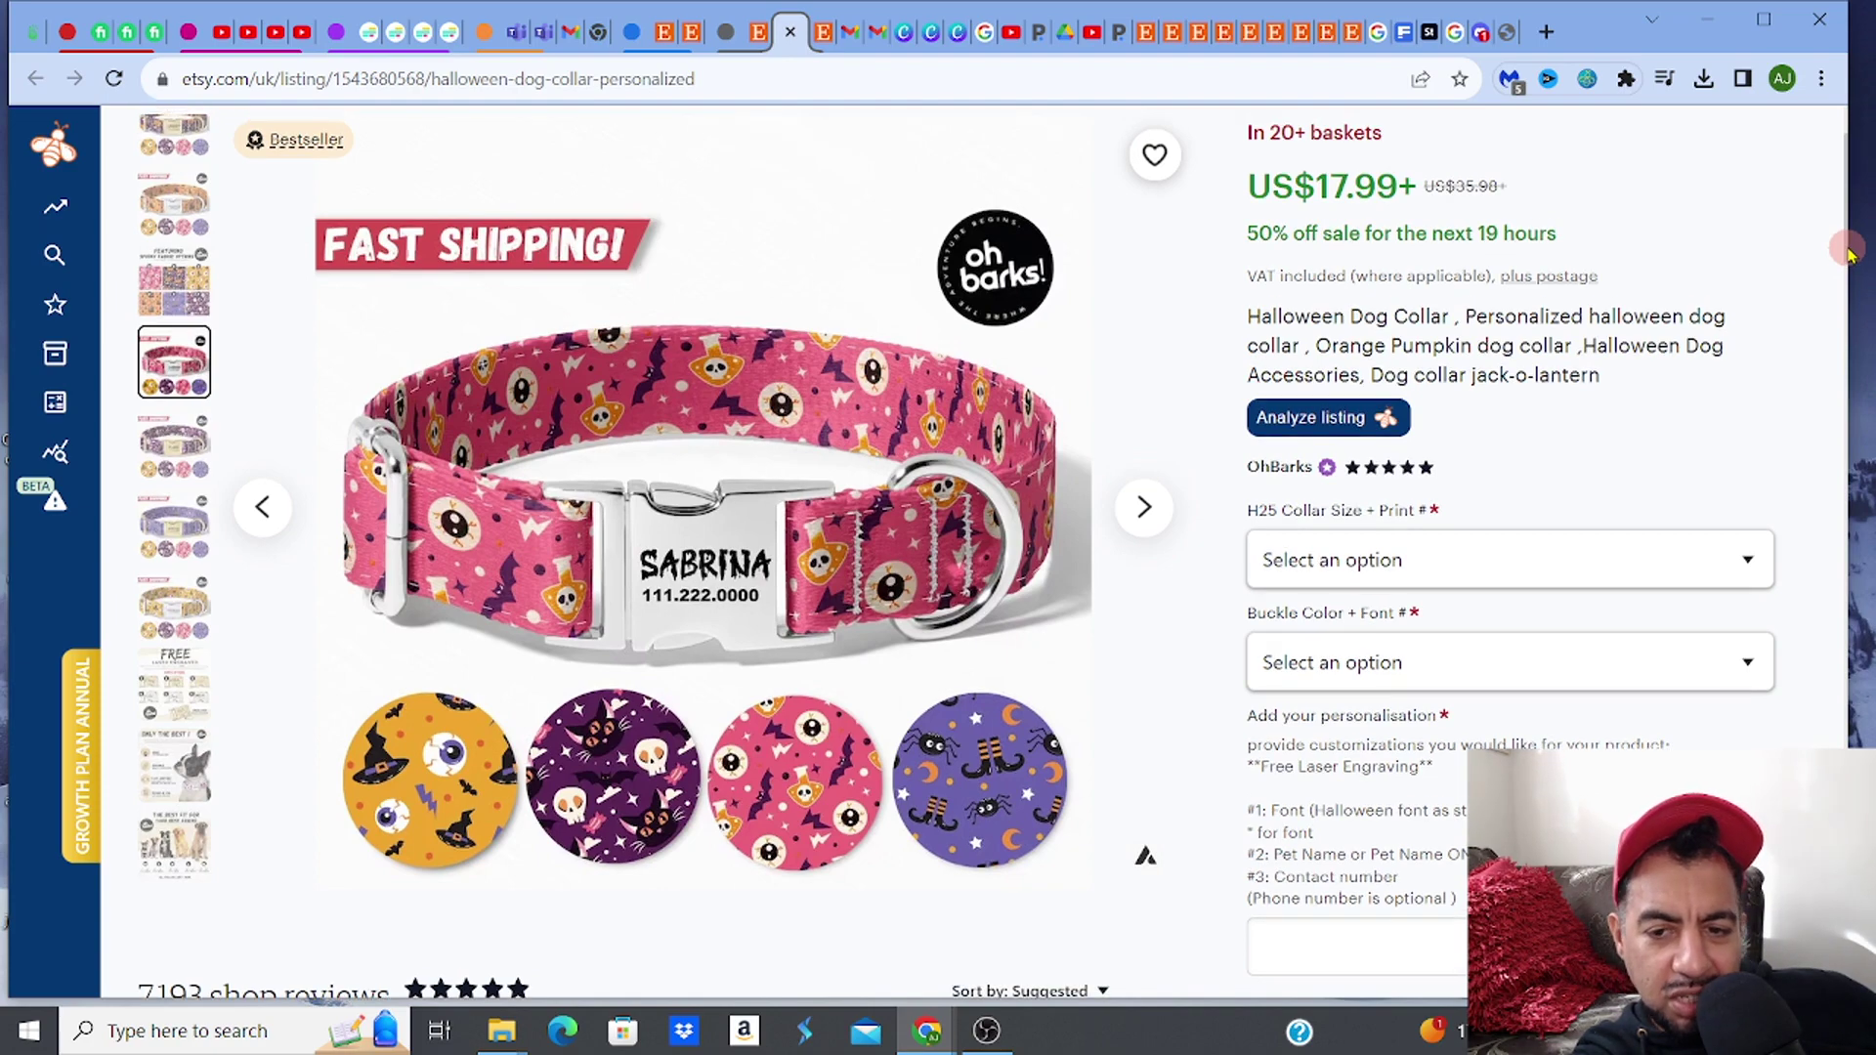
left_click(1280, 468)
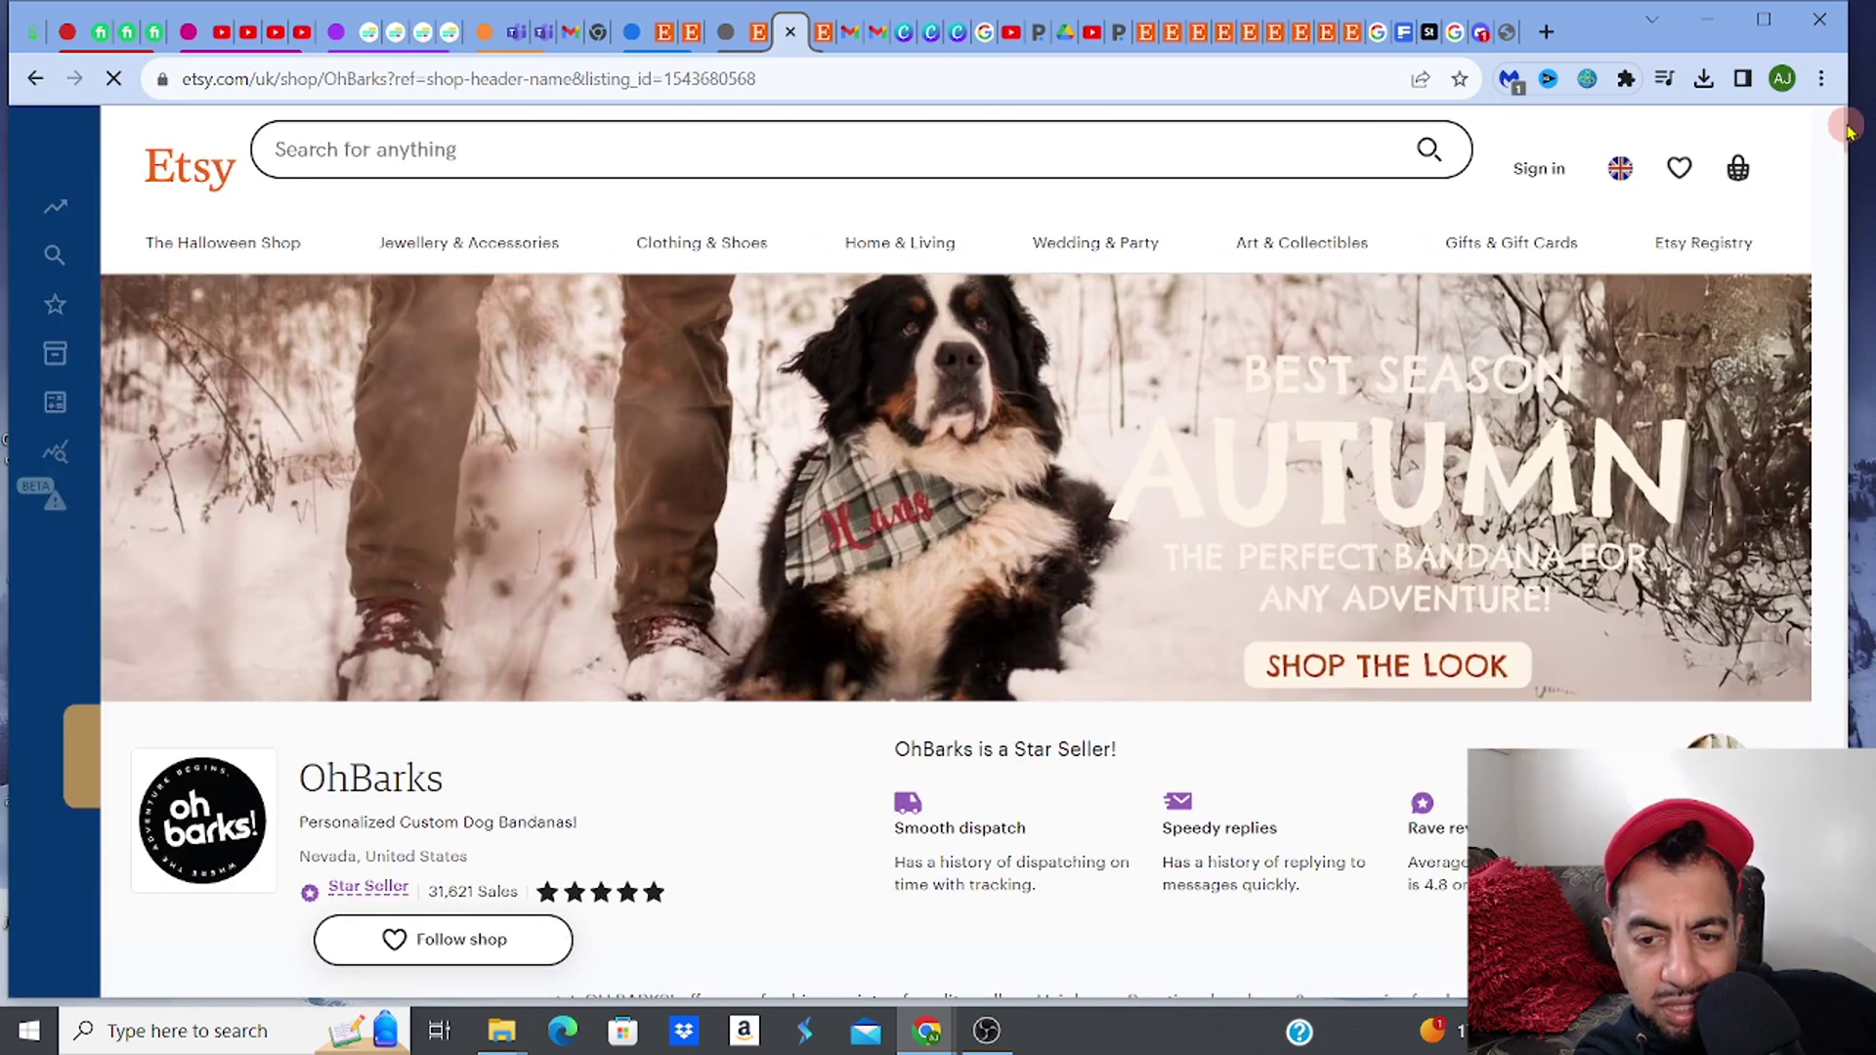
Step: Scroll the OhBarks item grid from US$2.87 bandanas down to the US$17.99–19.19 flower collars
scroll(1849, 156, "down", 5)
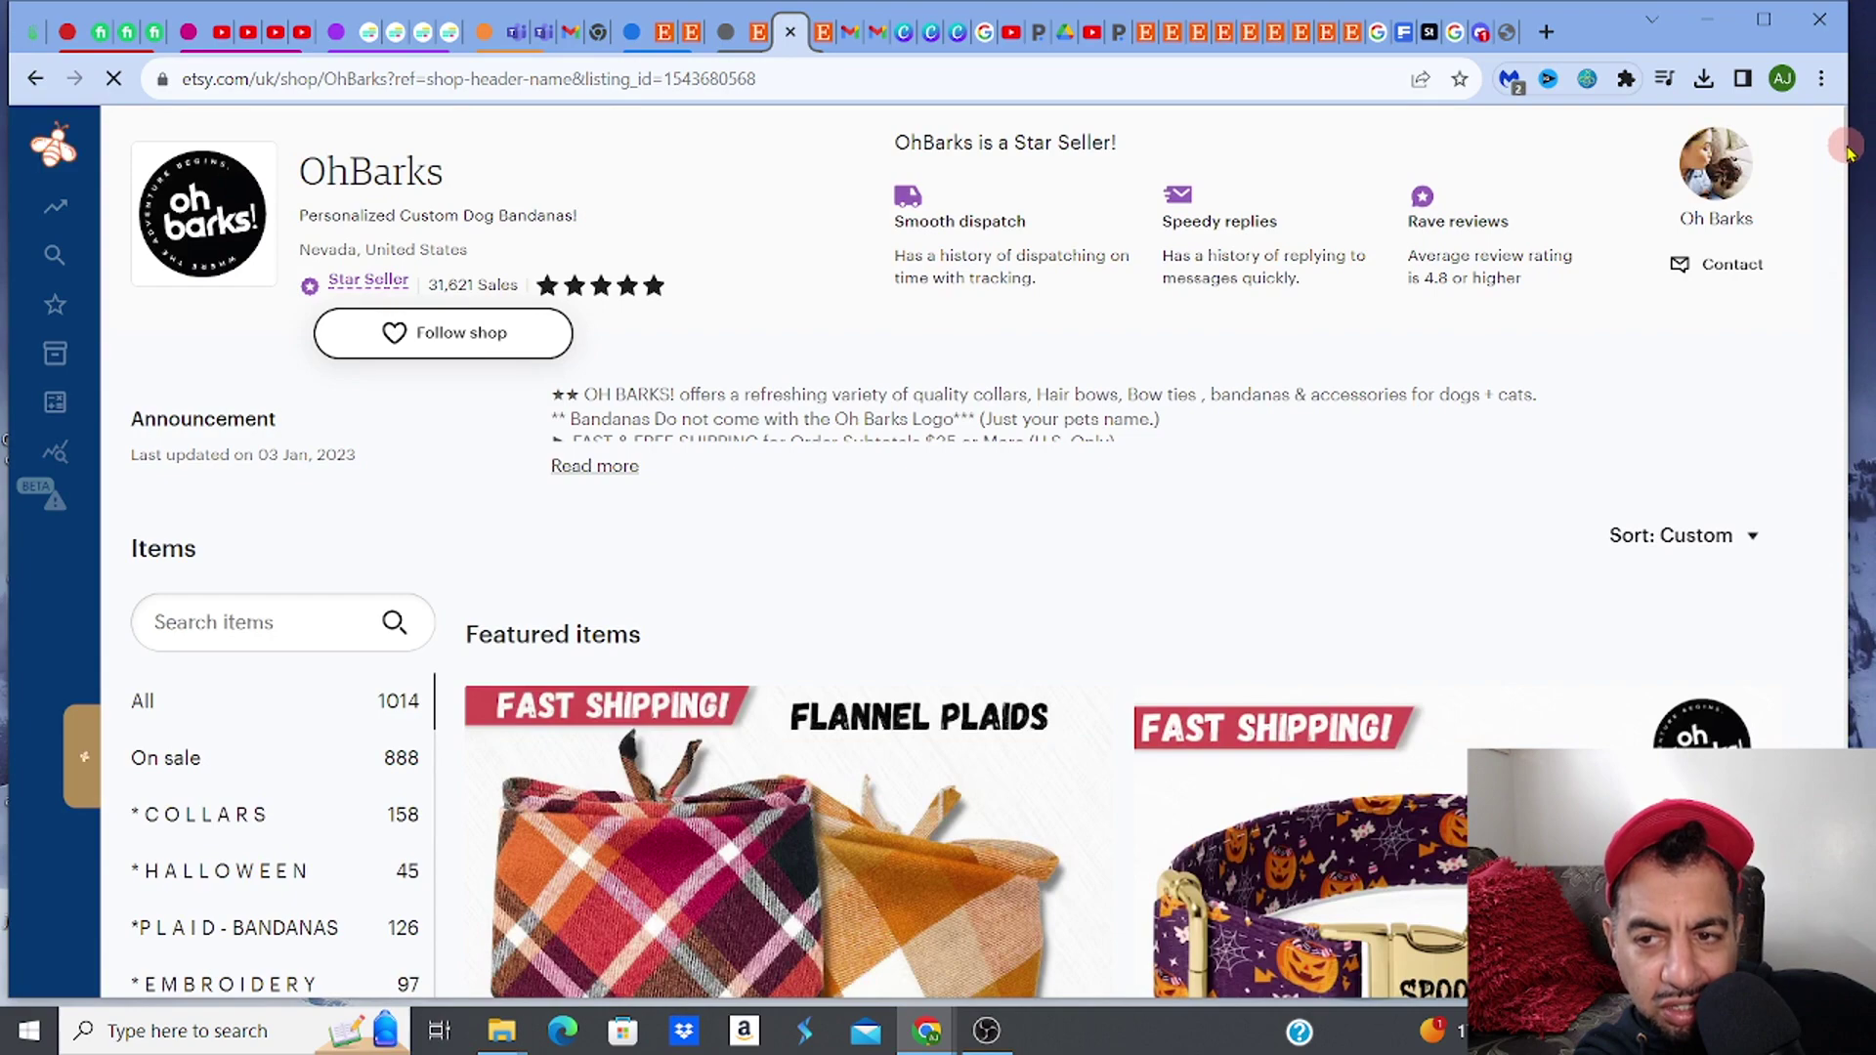
scroll(1849, 152, "down", 7)
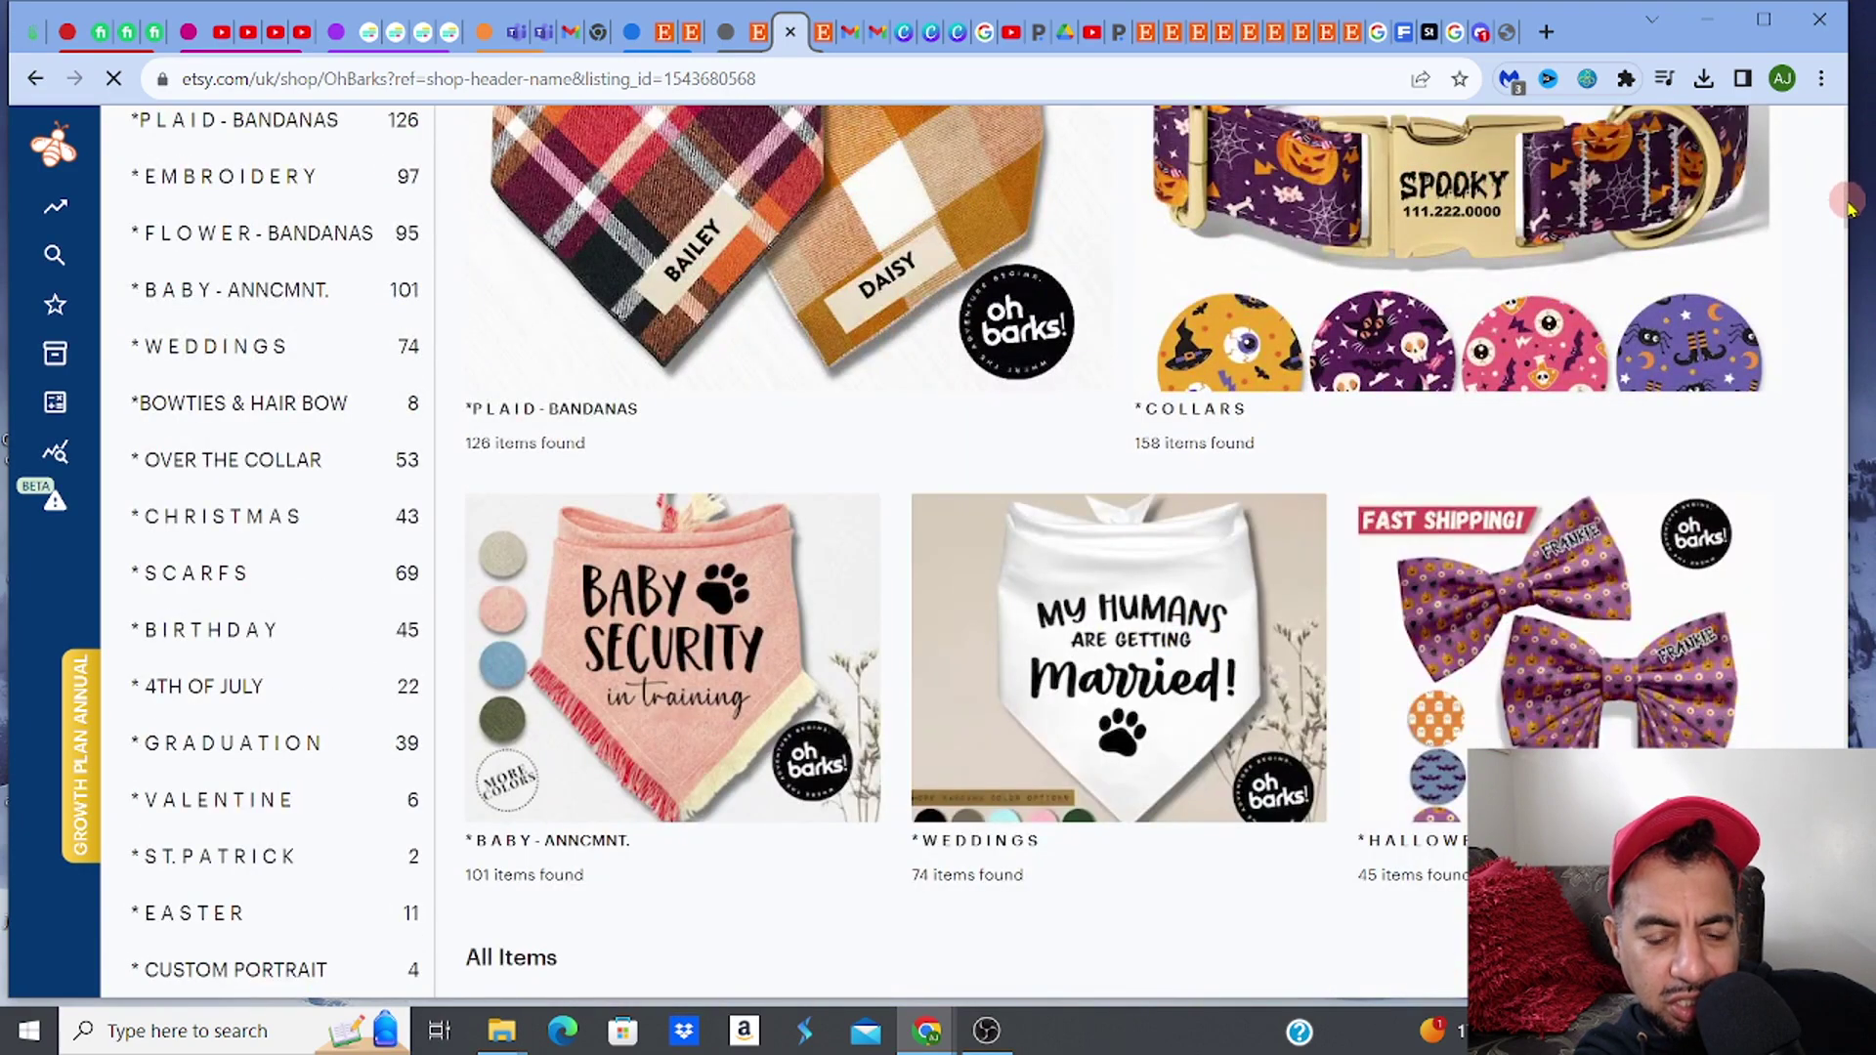
scroll(1850, 205, "down", 4)
scroll(1849, 191, "up", 5)
scroll(1850, 174, "up", 2)
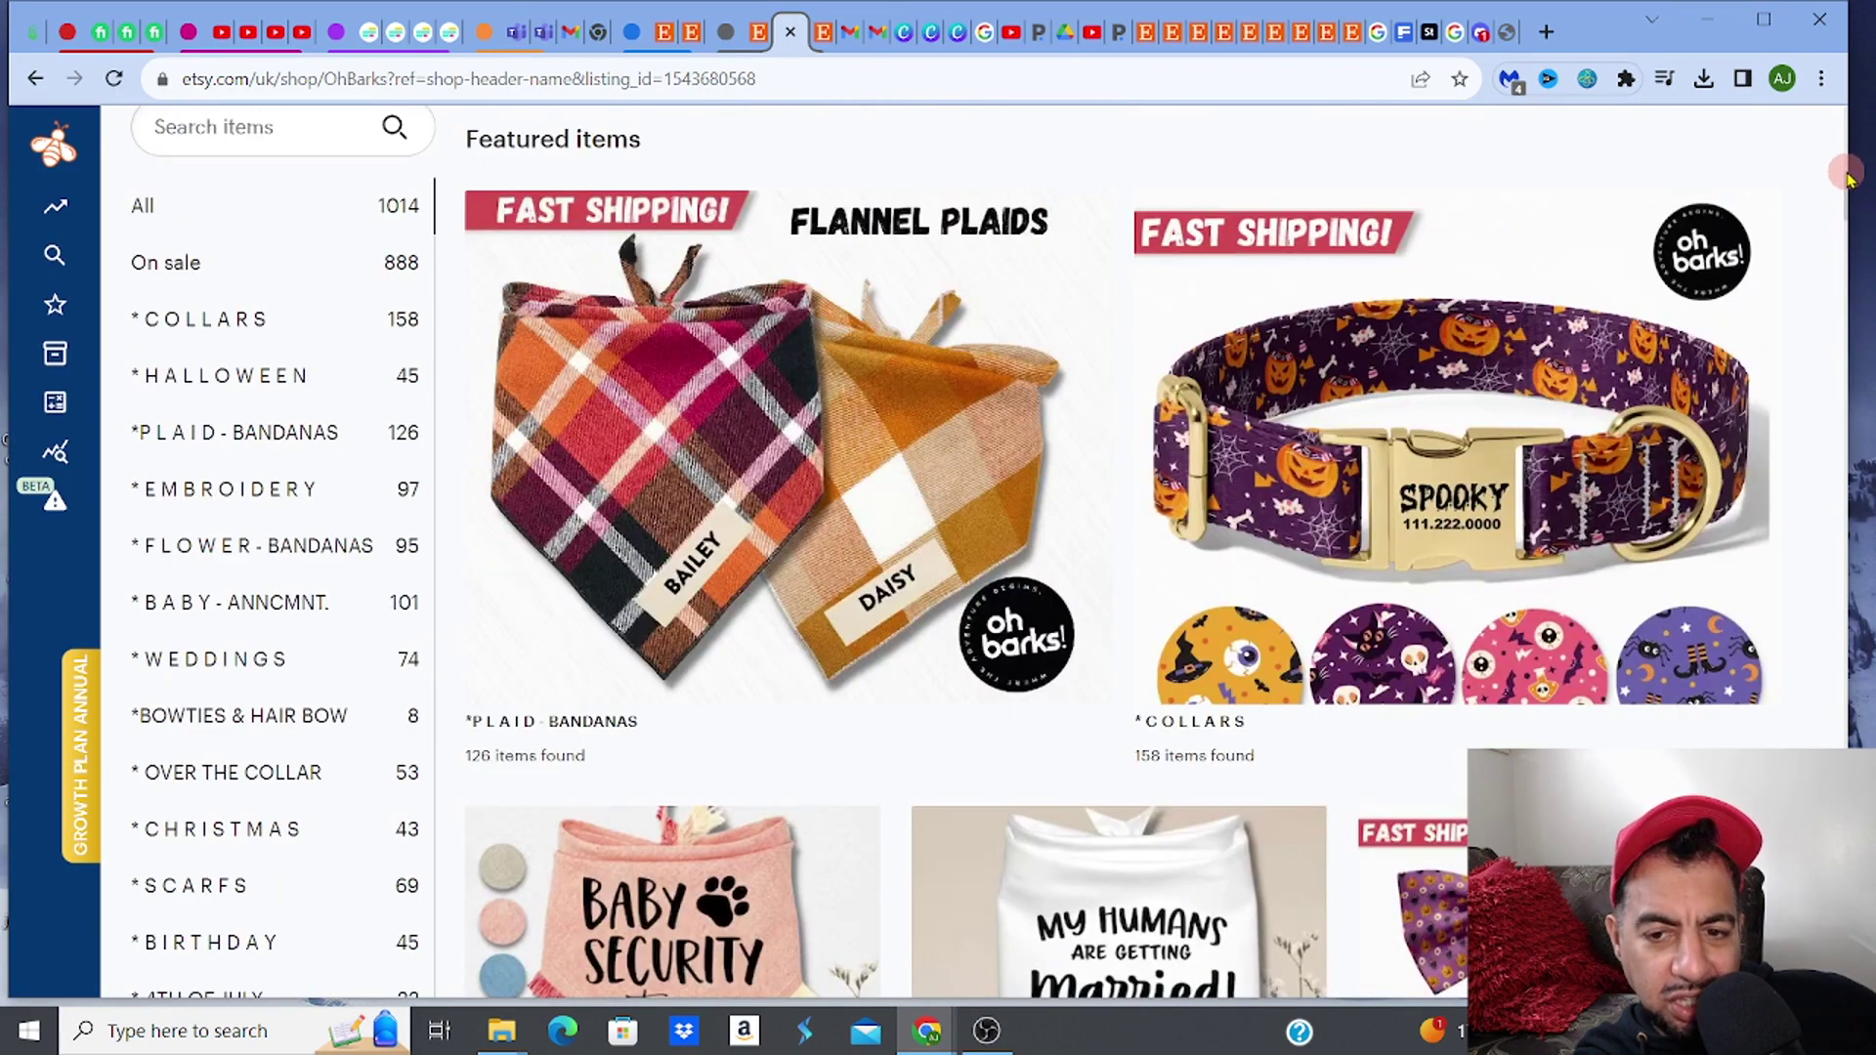
scroll(1846, 185, "down", 4)
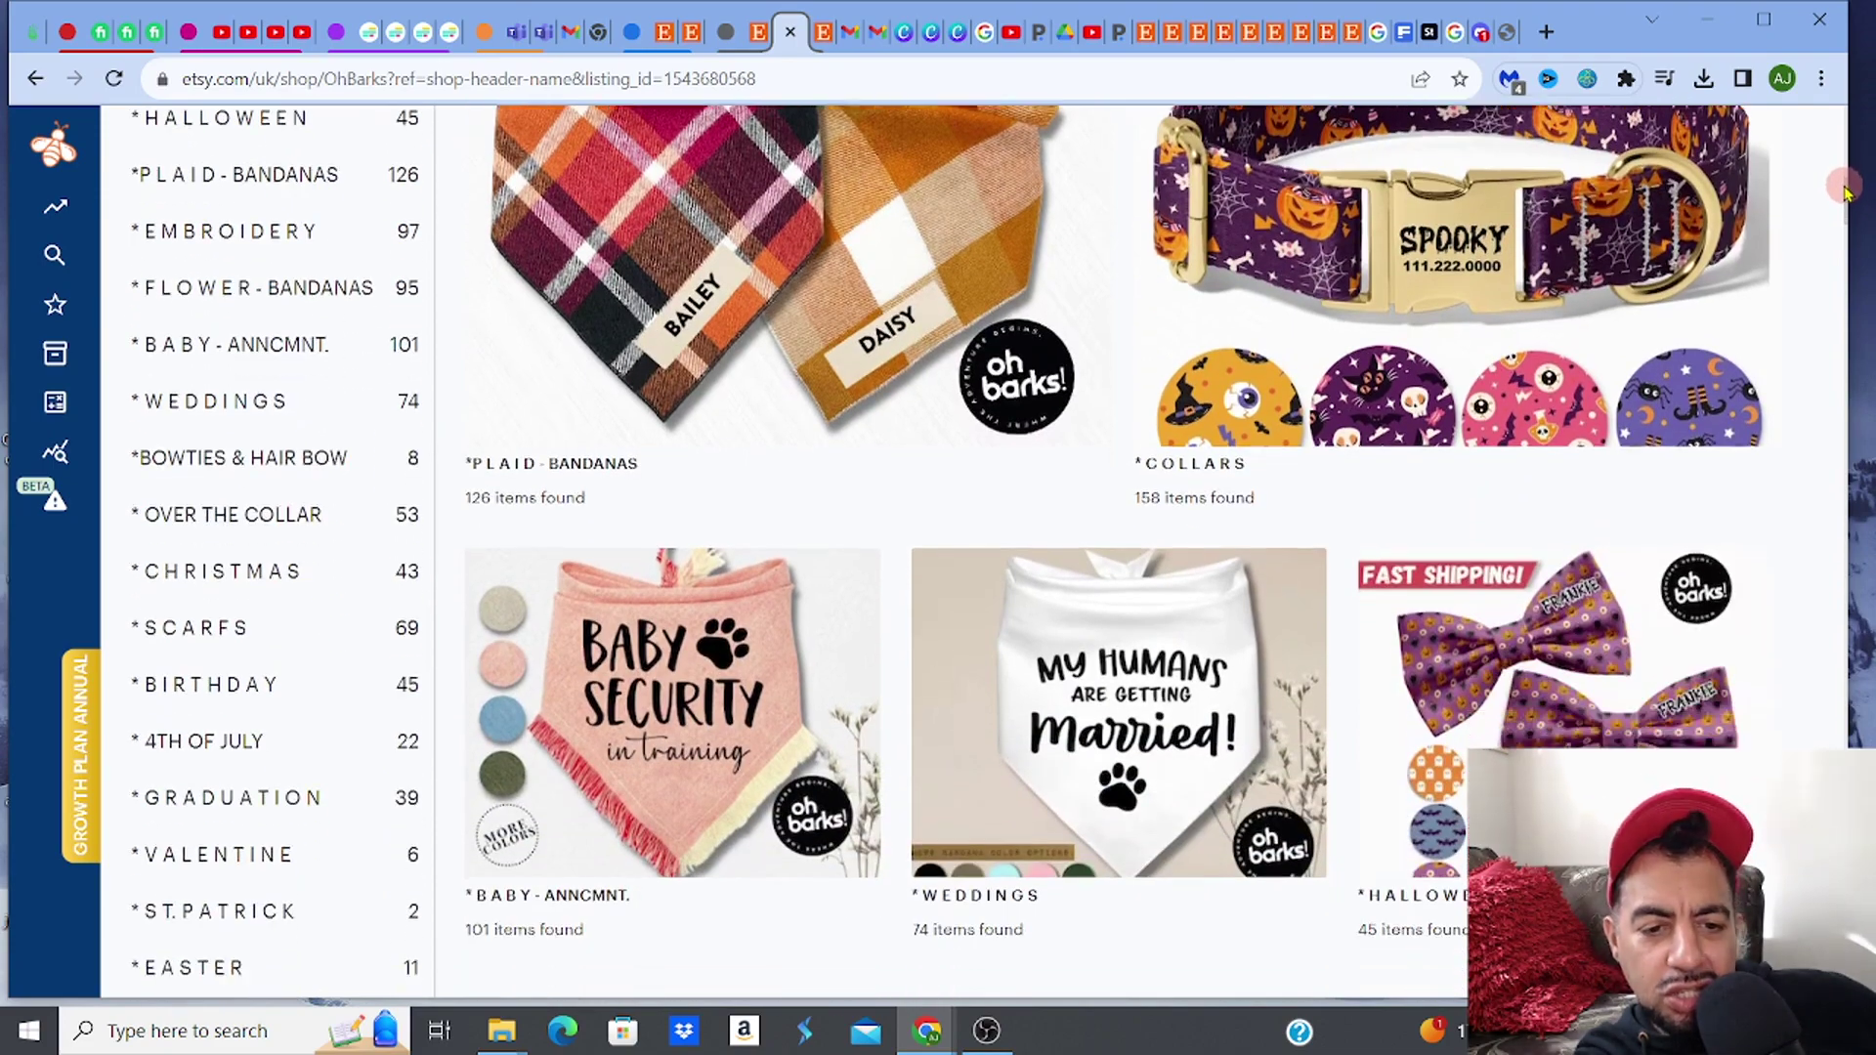
scroll(1846, 206, "down", 3)
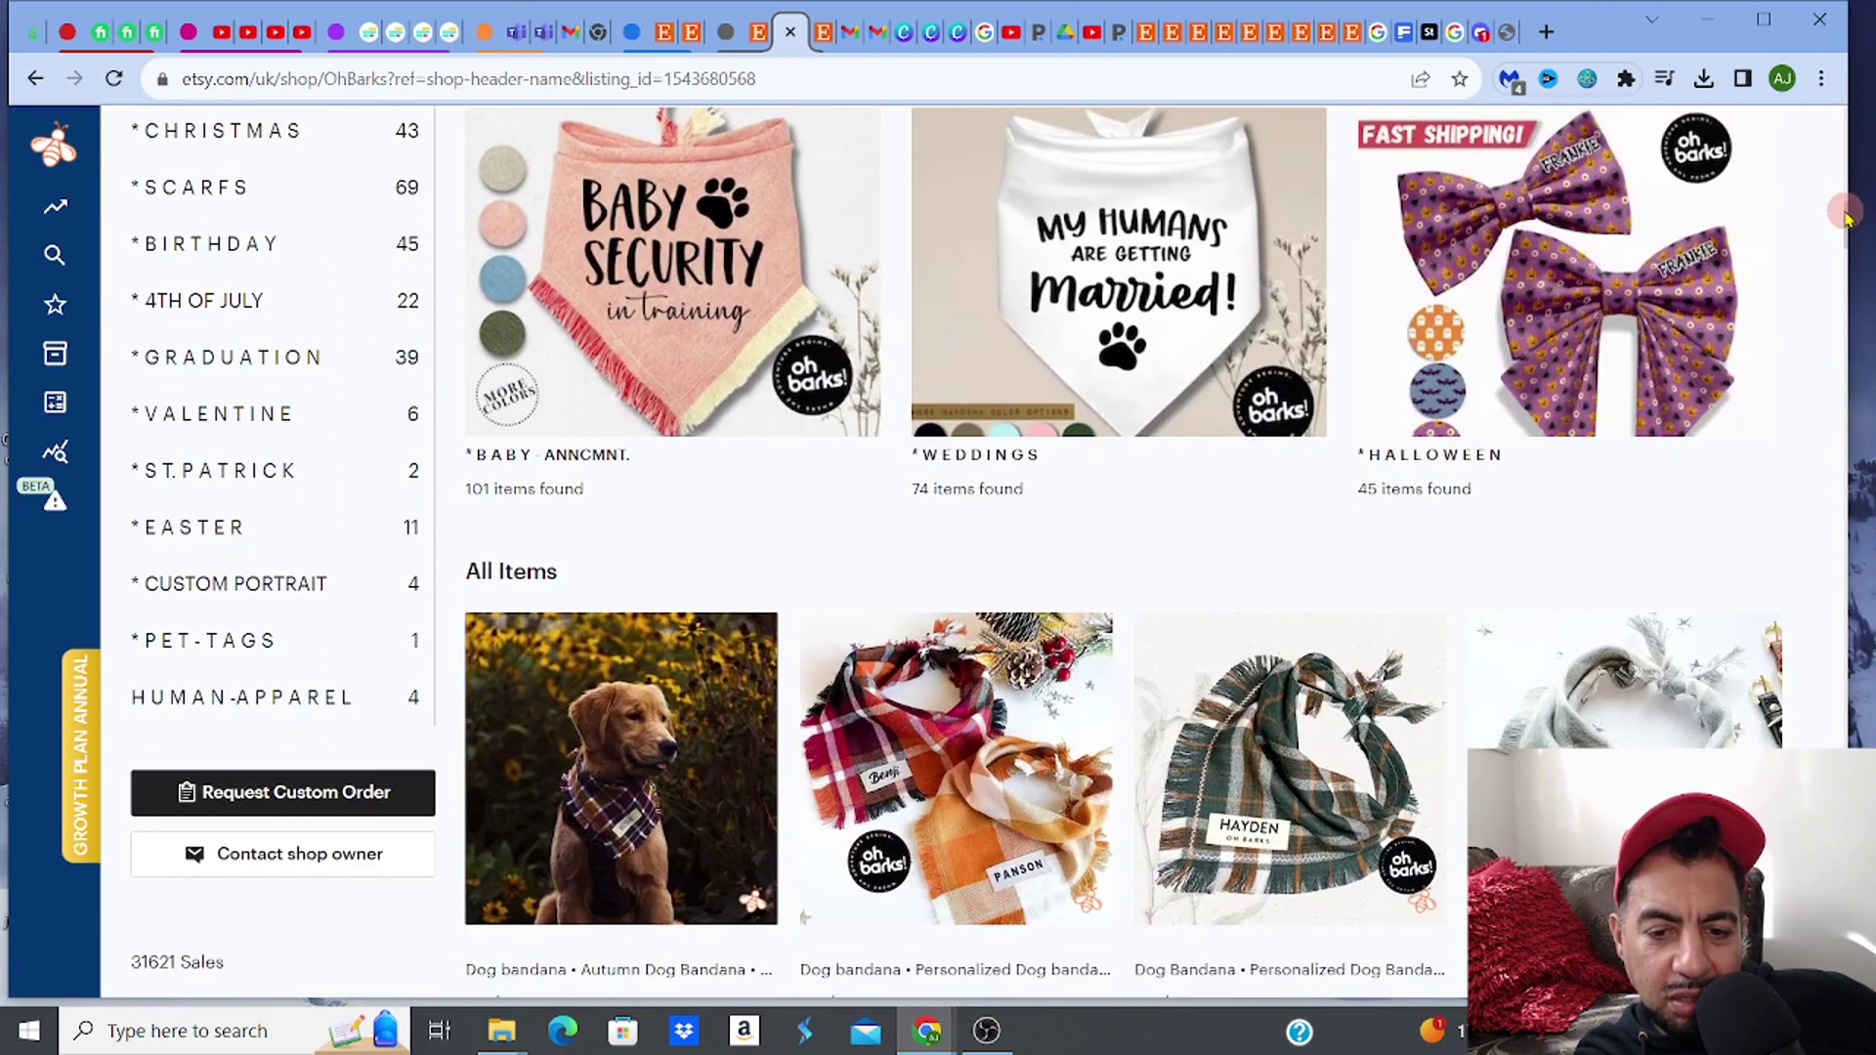
left_click_drag(1846, 213, 1852, 315)
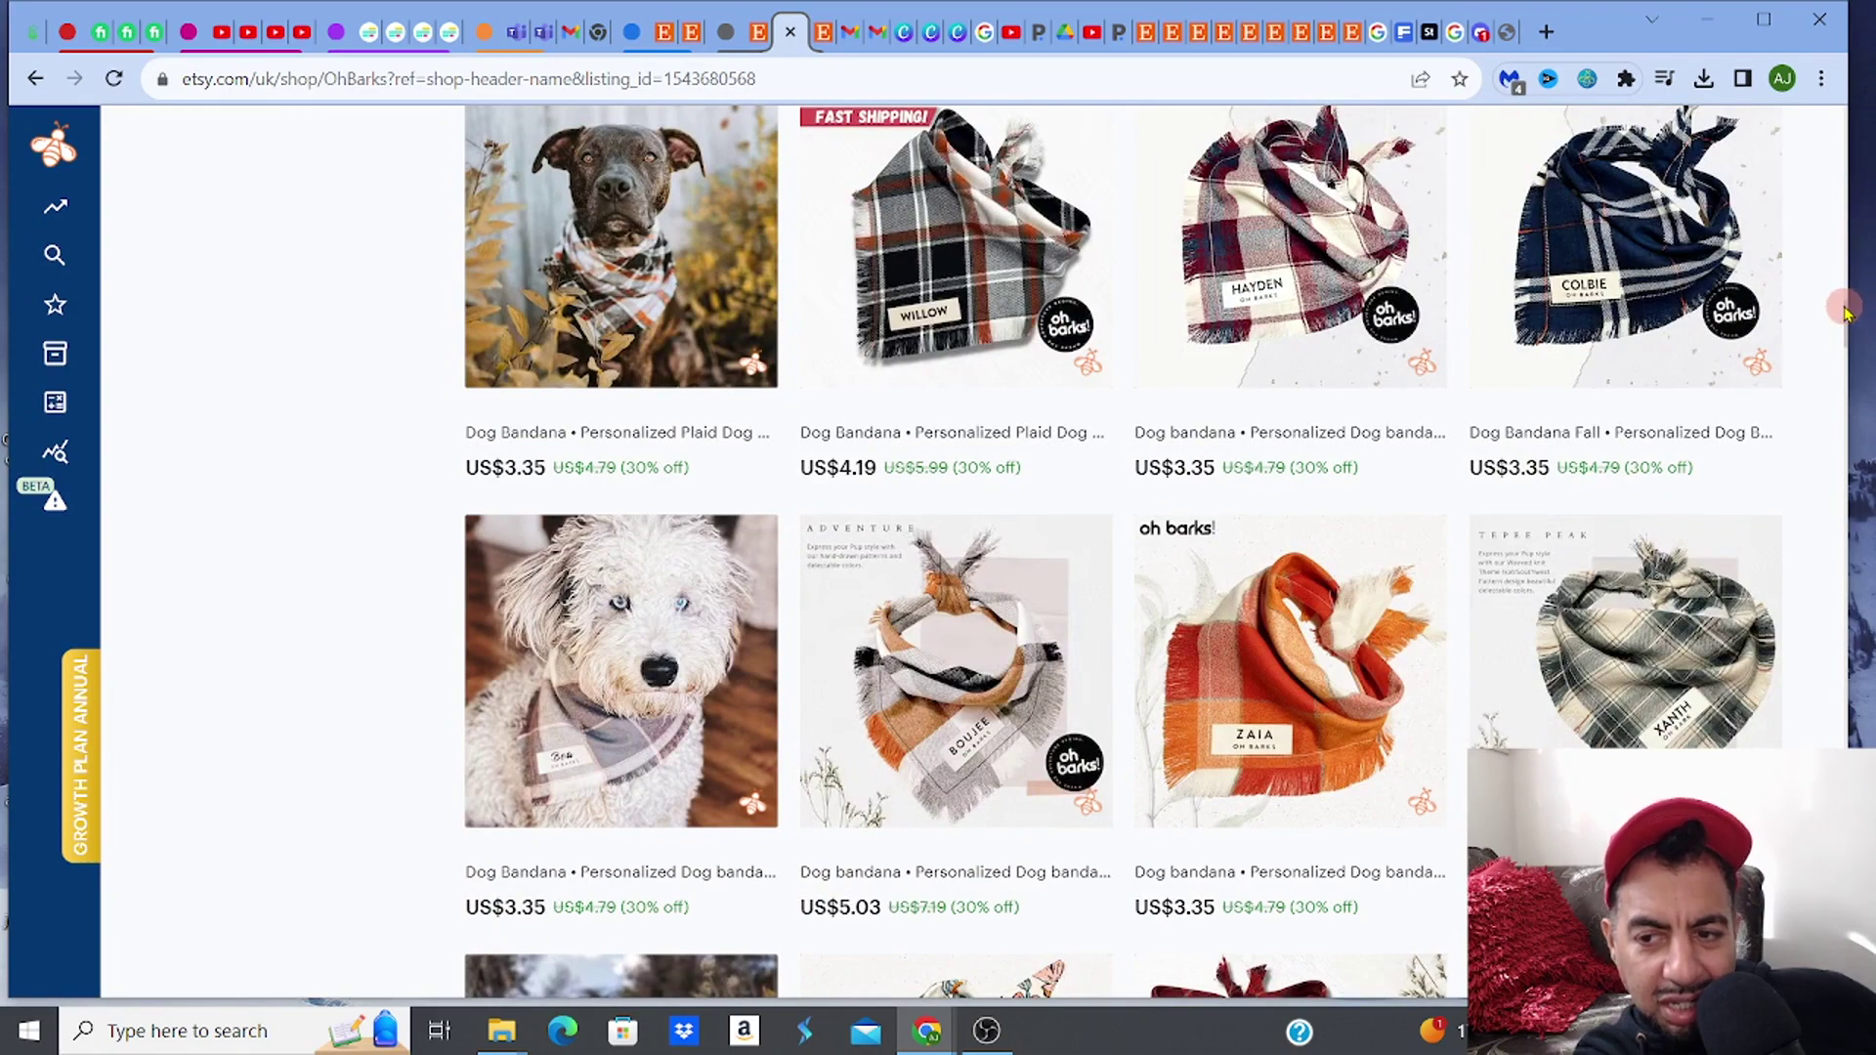
left_click_drag(1849, 313, 1862, 415)
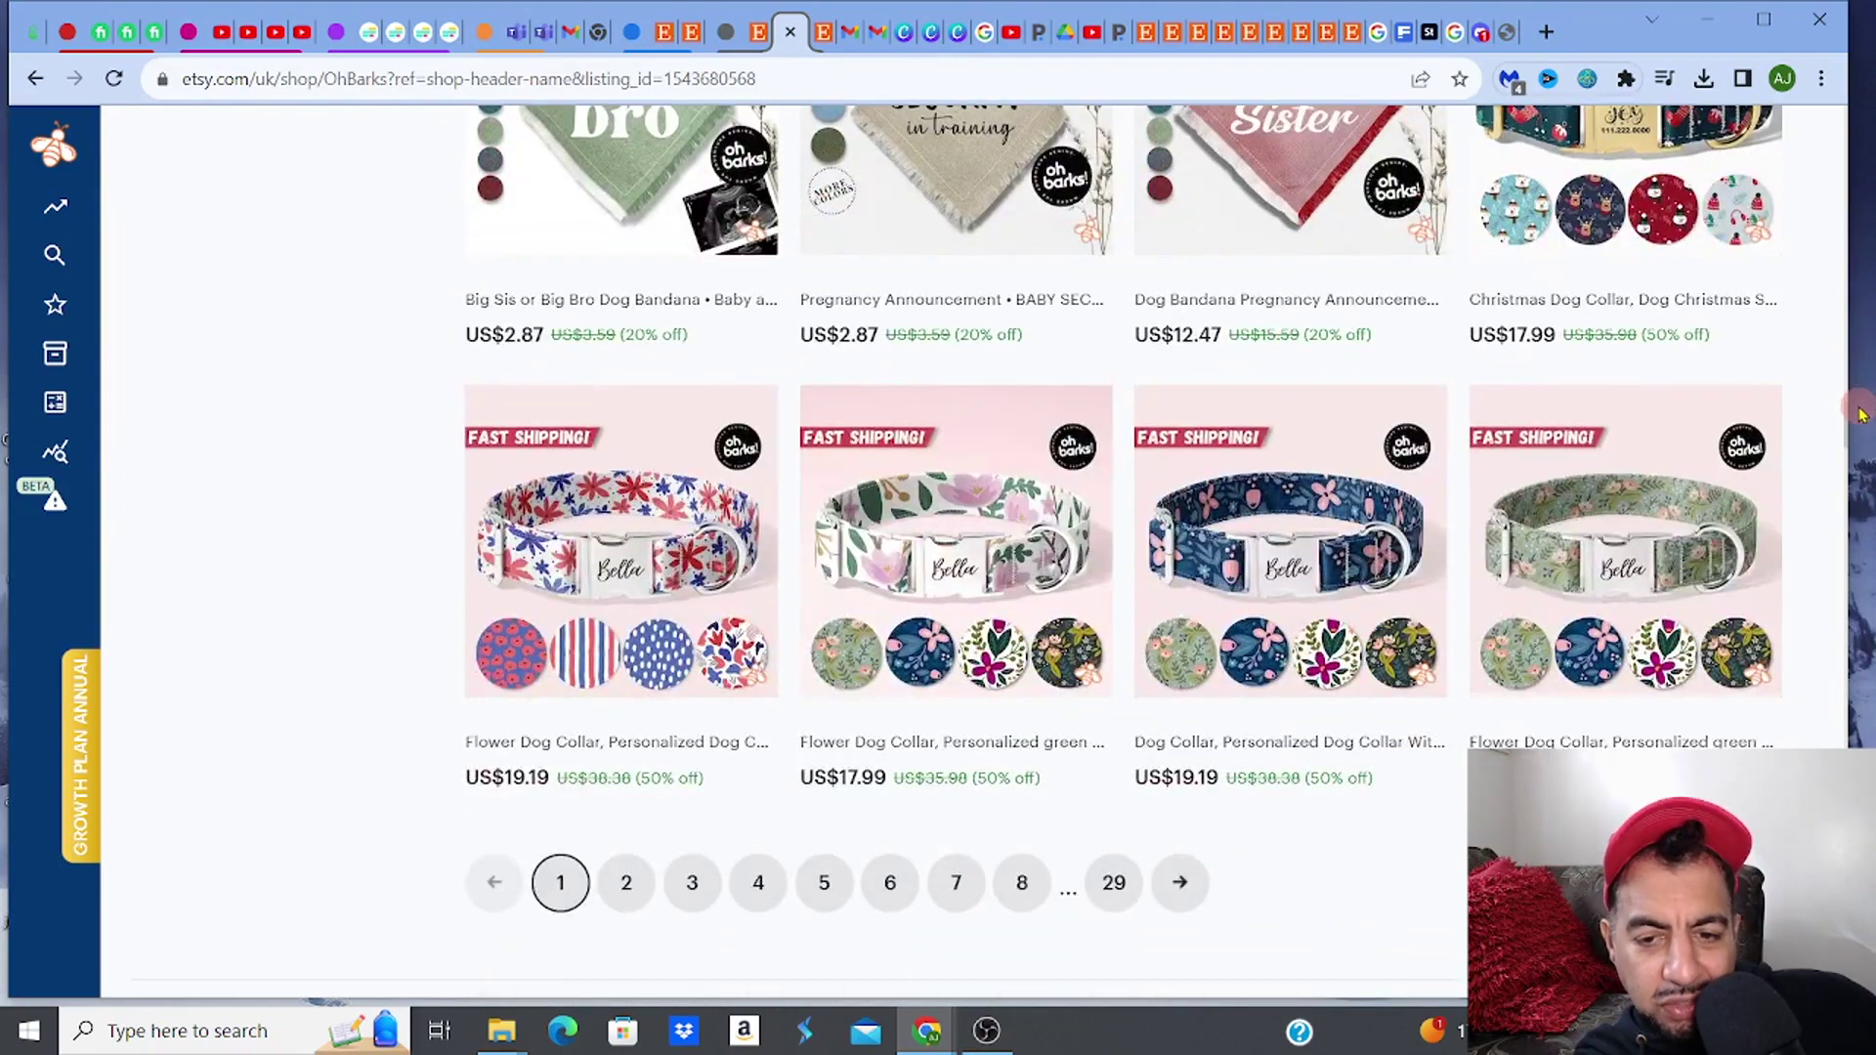
Step: Open the green personalised Flower Dog Collar listing (US$17.99, 50% off) and scroll through its details
left_click(971, 567)
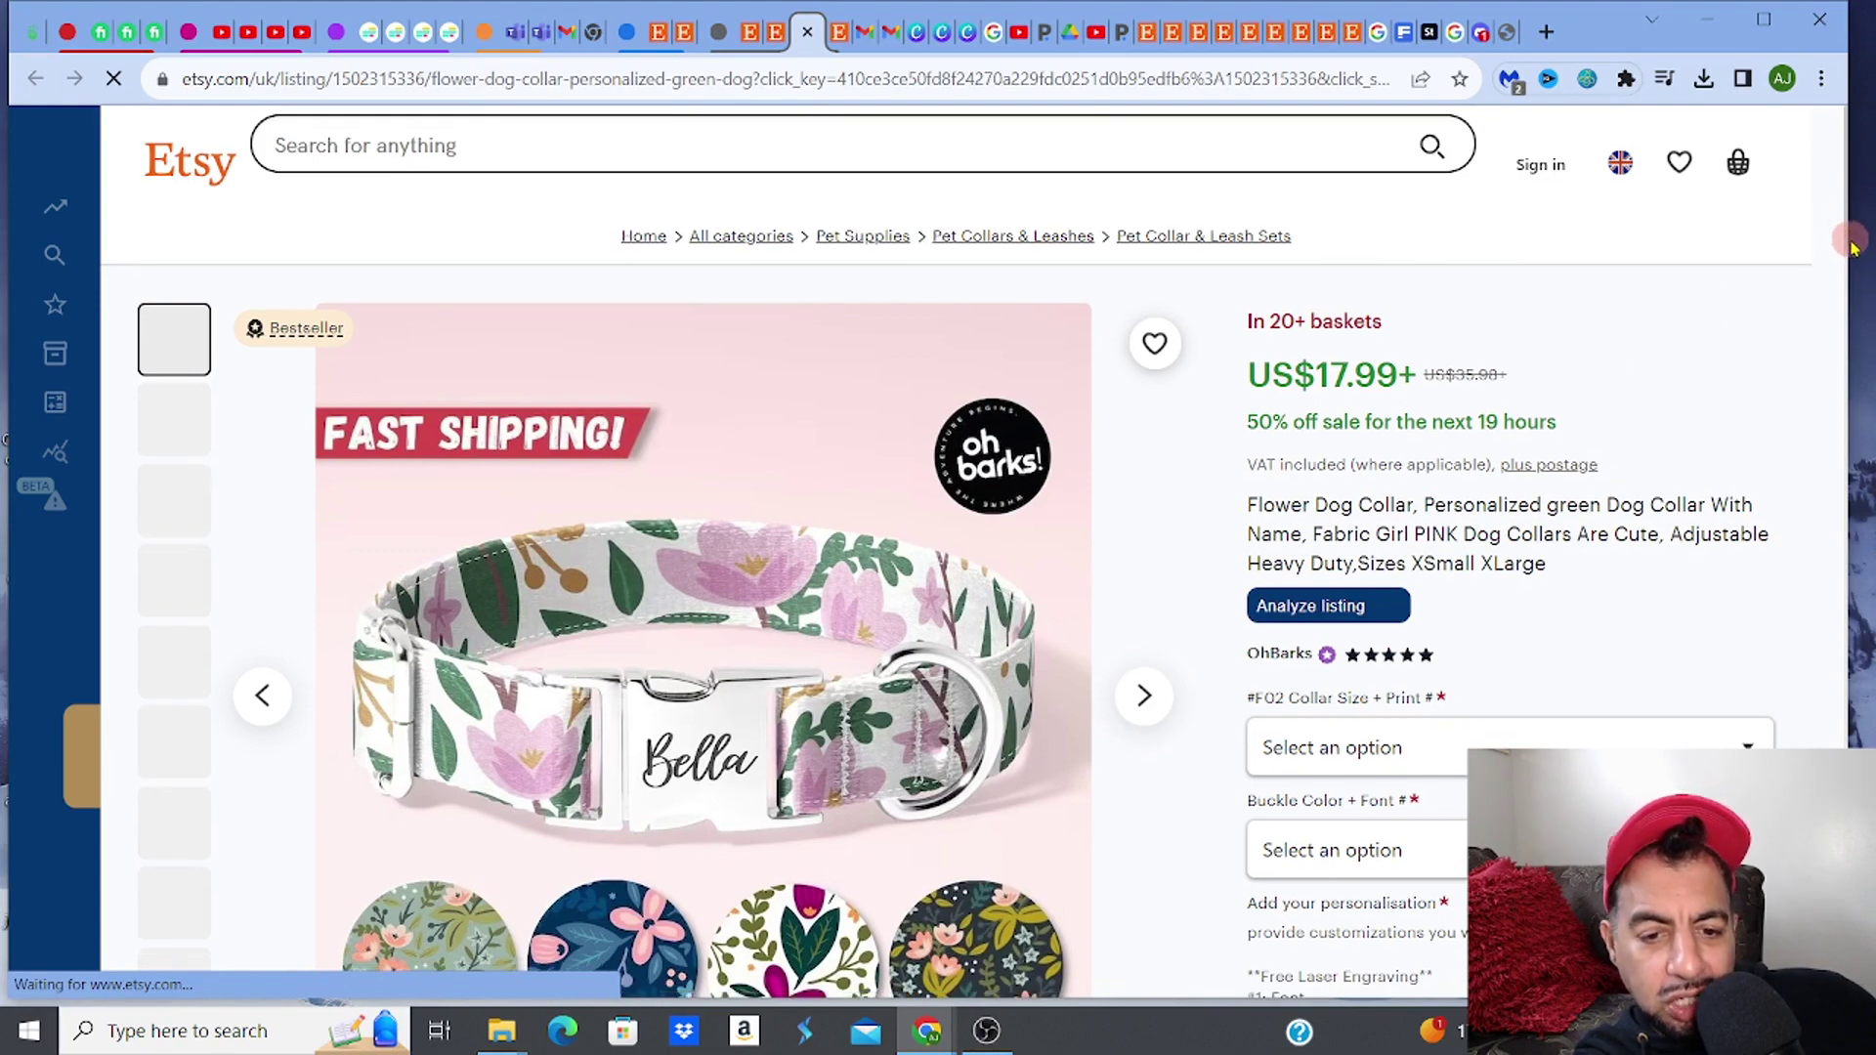
scroll(1846, 235, "down", 3)
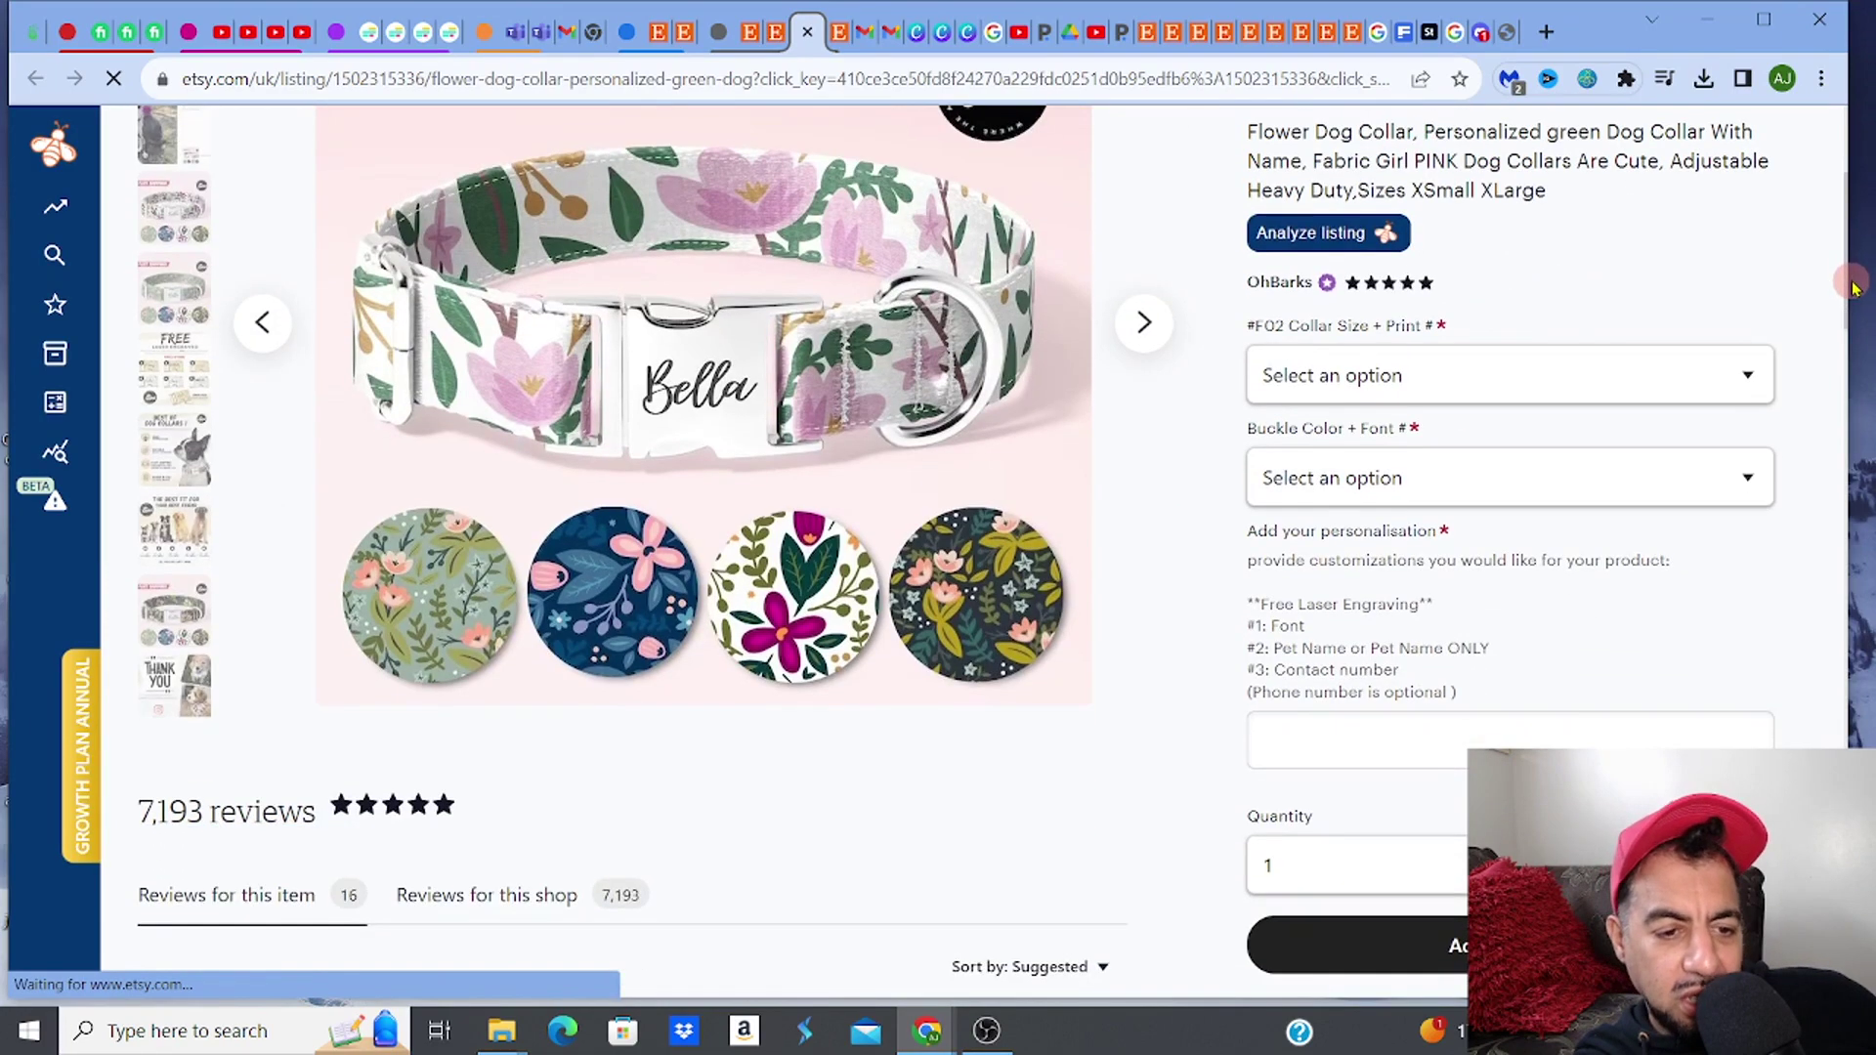
scroll(1854, 303, "down", 2)
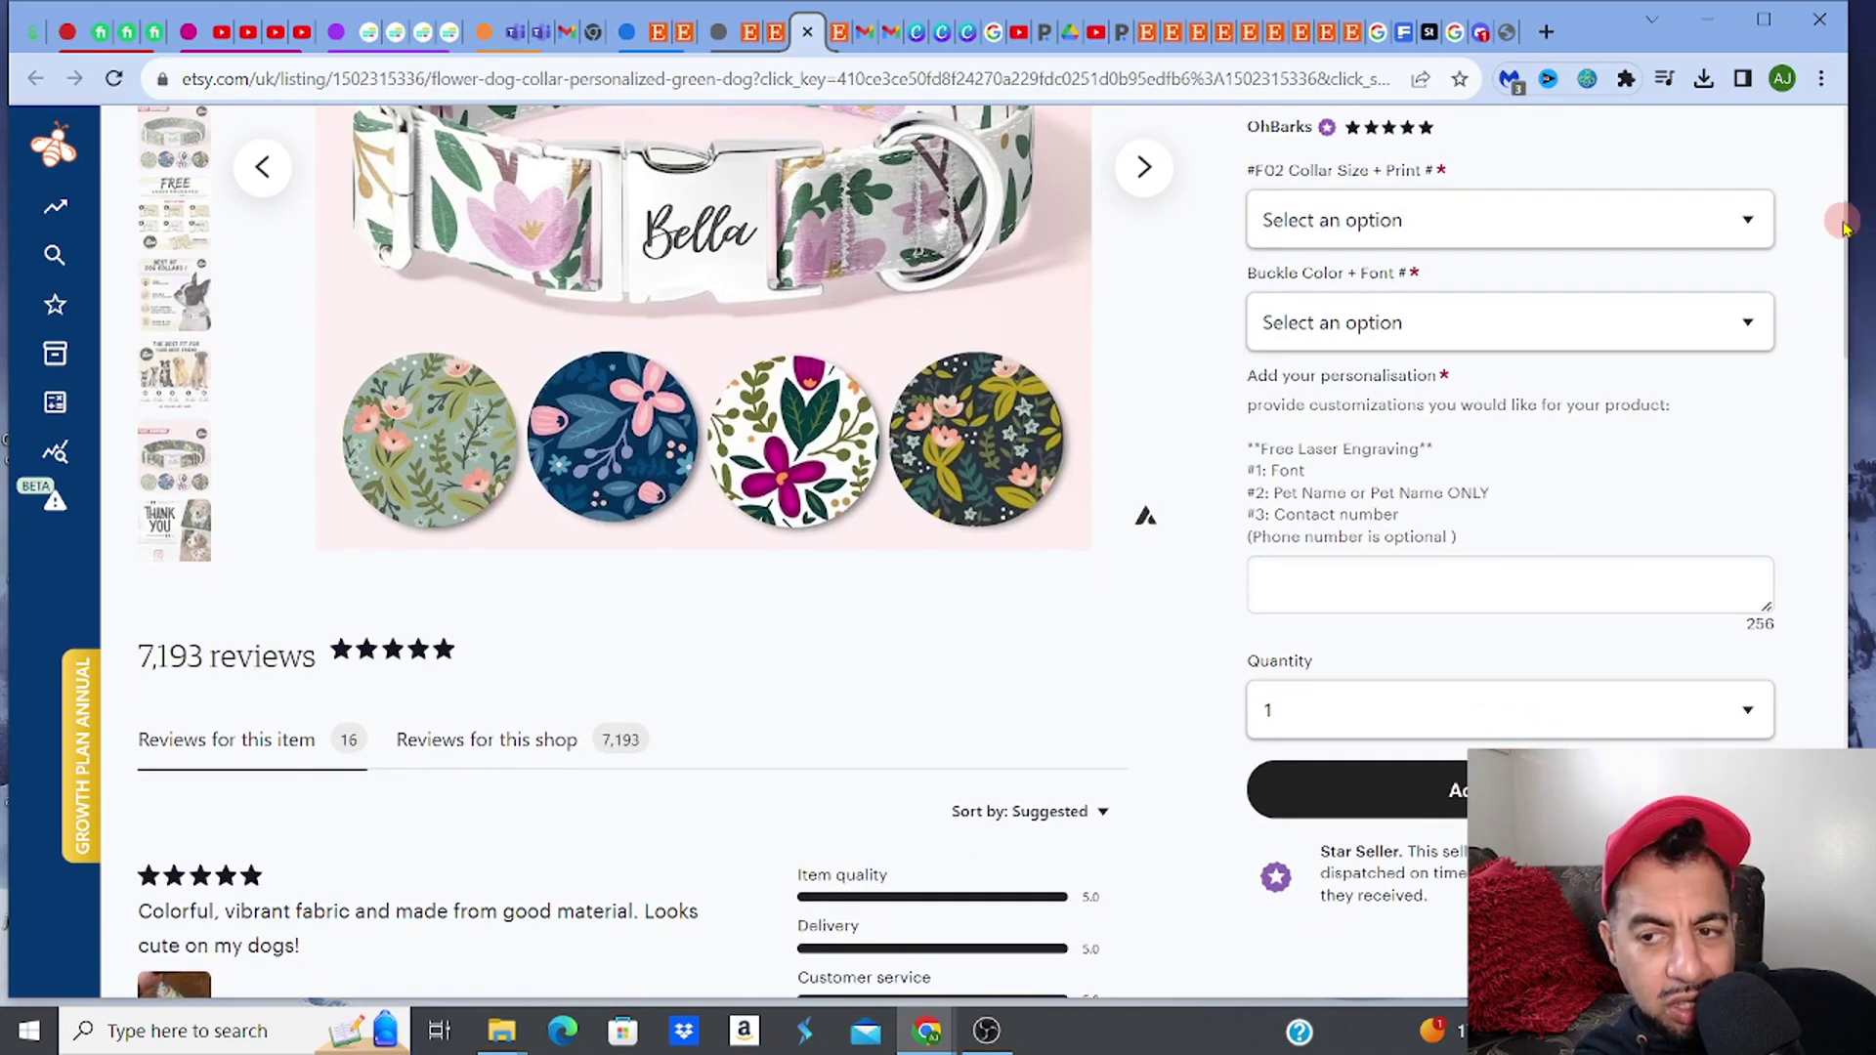
scroll(1849, 226, "up", 3)
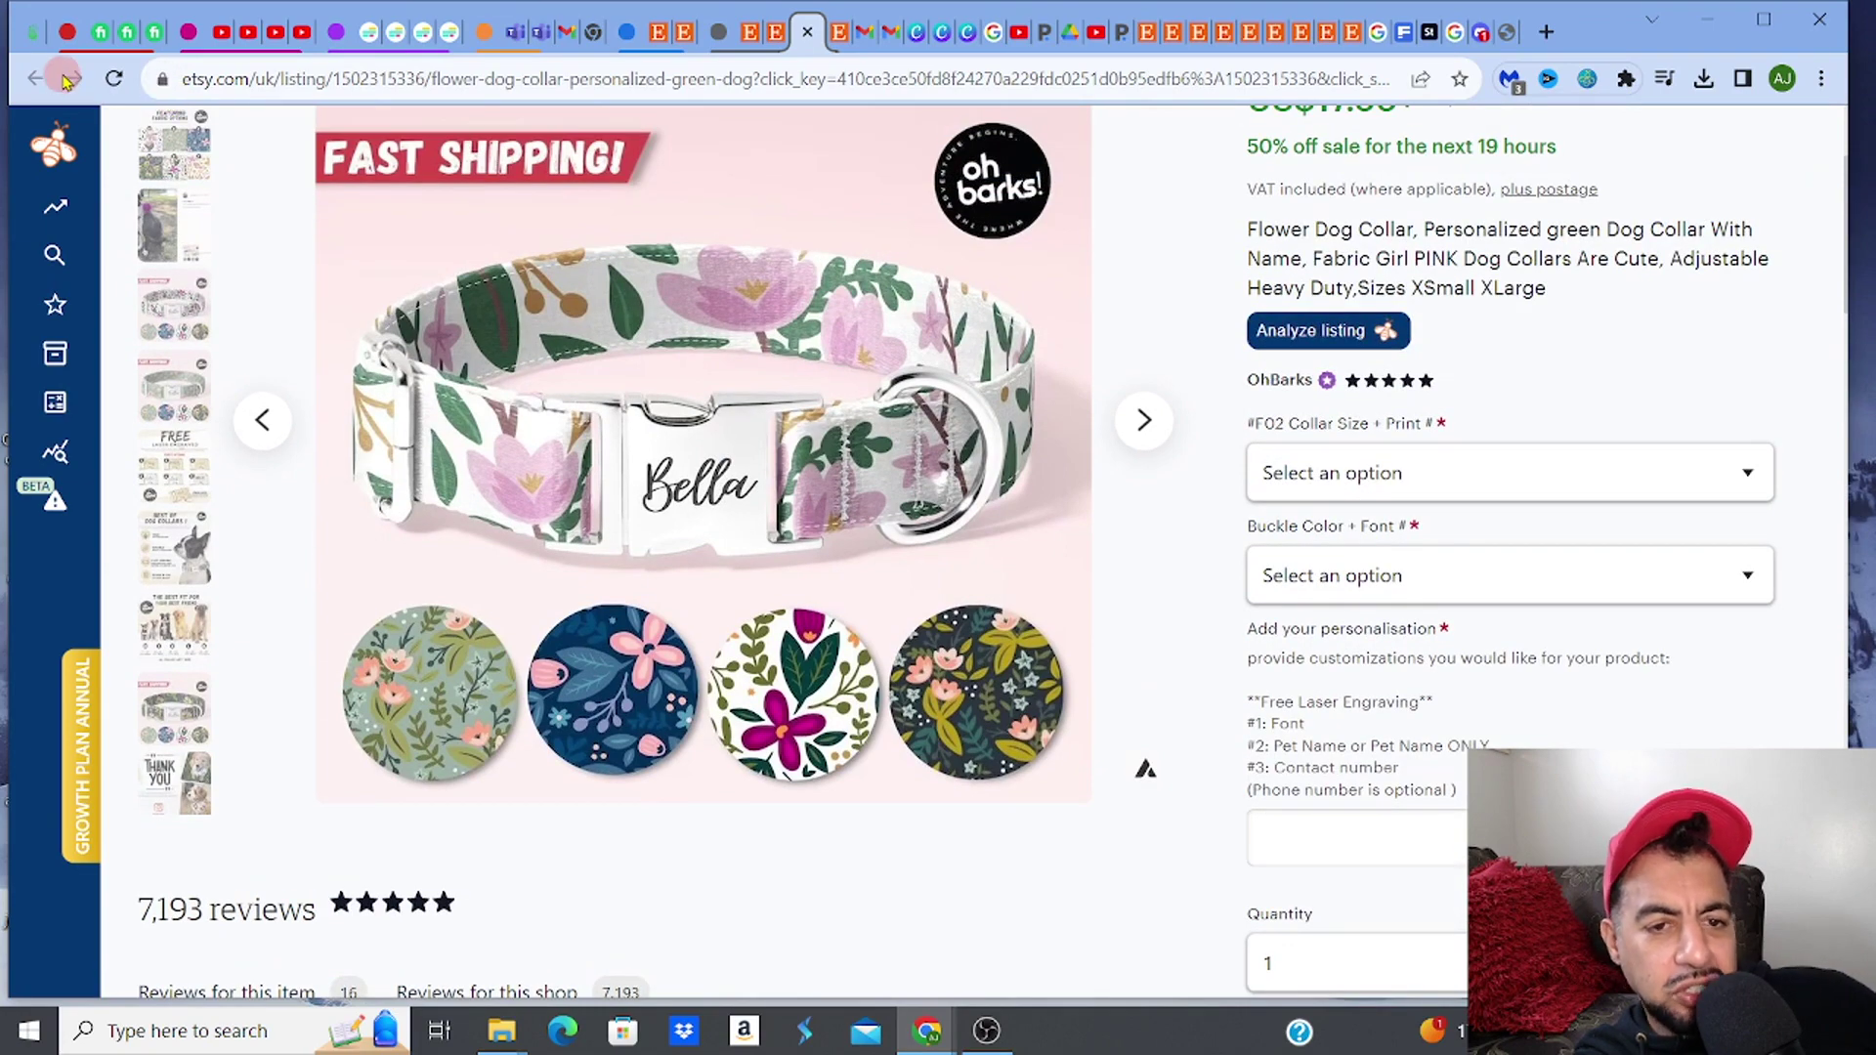
Step: Return to Printify's Pets catalog and open the Dog Collar product page, priced from USD 15.34
left_click(26, 37)
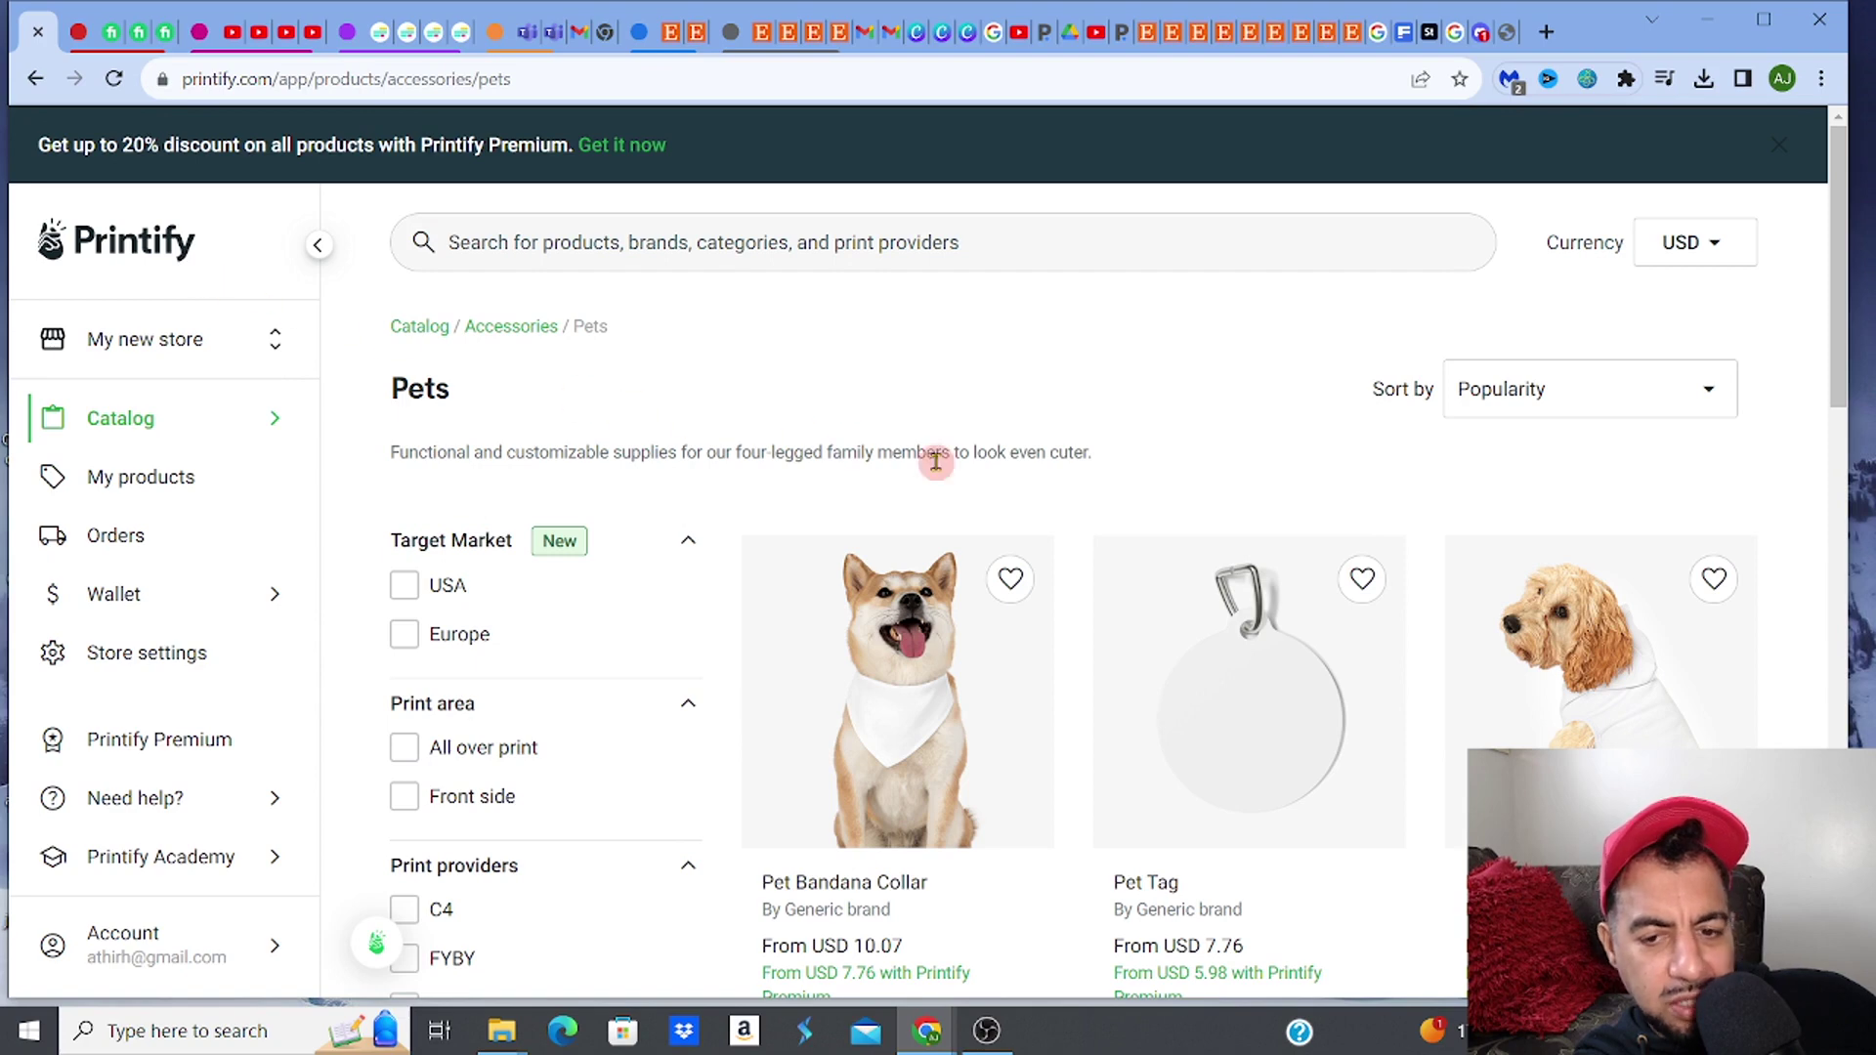
left_click_drag(1837, 279, 1837, 476)
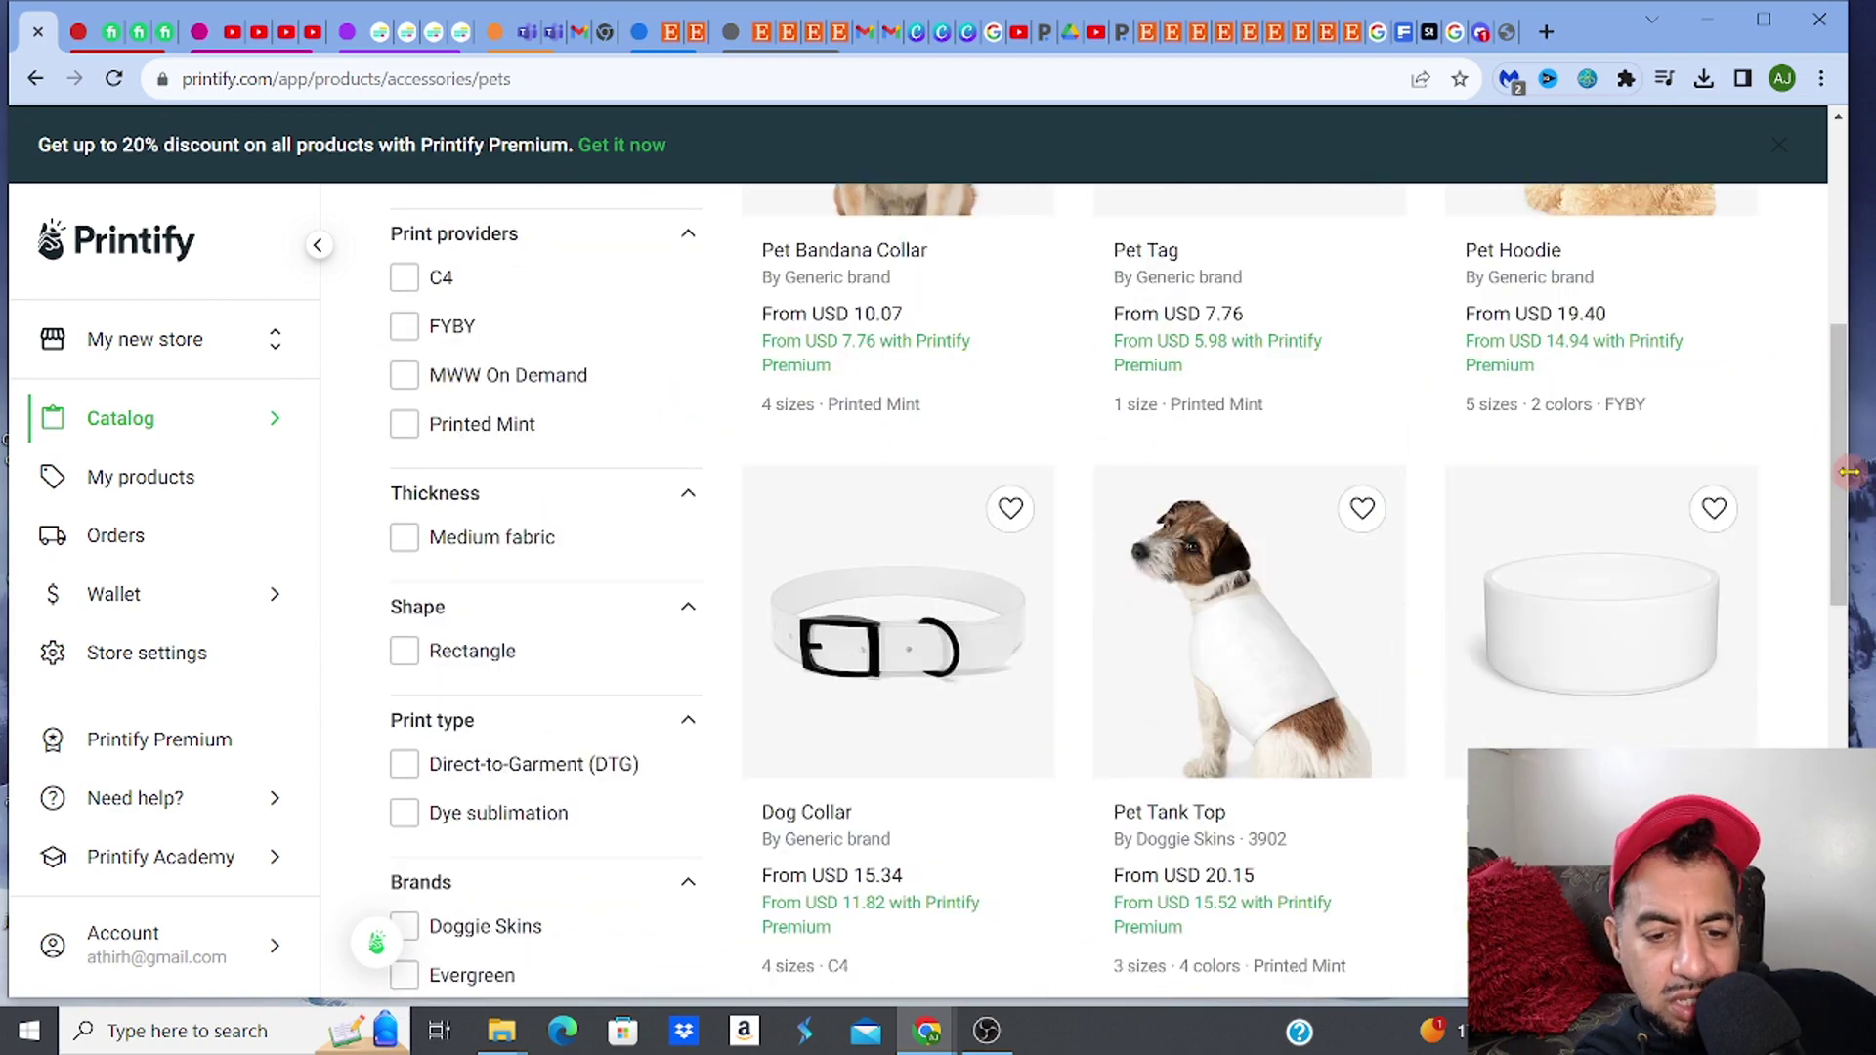
left_click(916, 728)
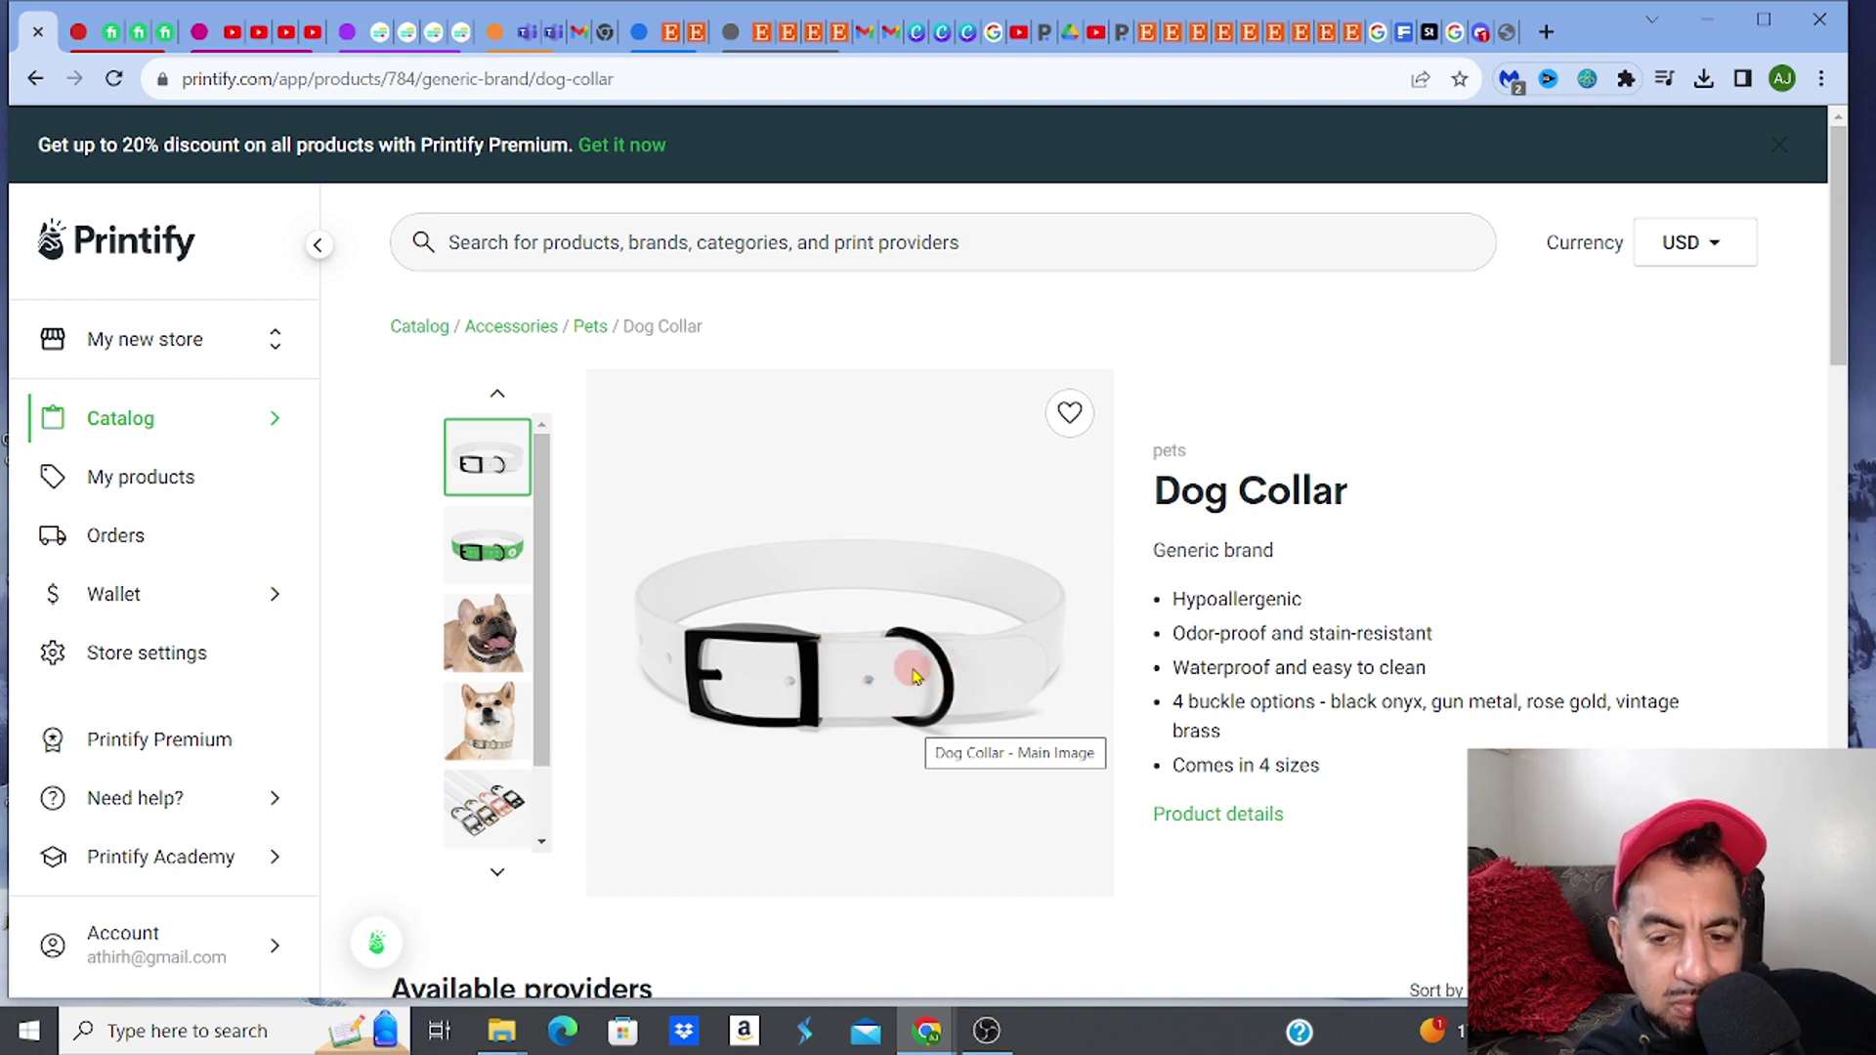
Step: View the green polka-dot collar mockup, then go back to the Pets catalog listing the Pet Bandana Collar
left_click(501, 561)
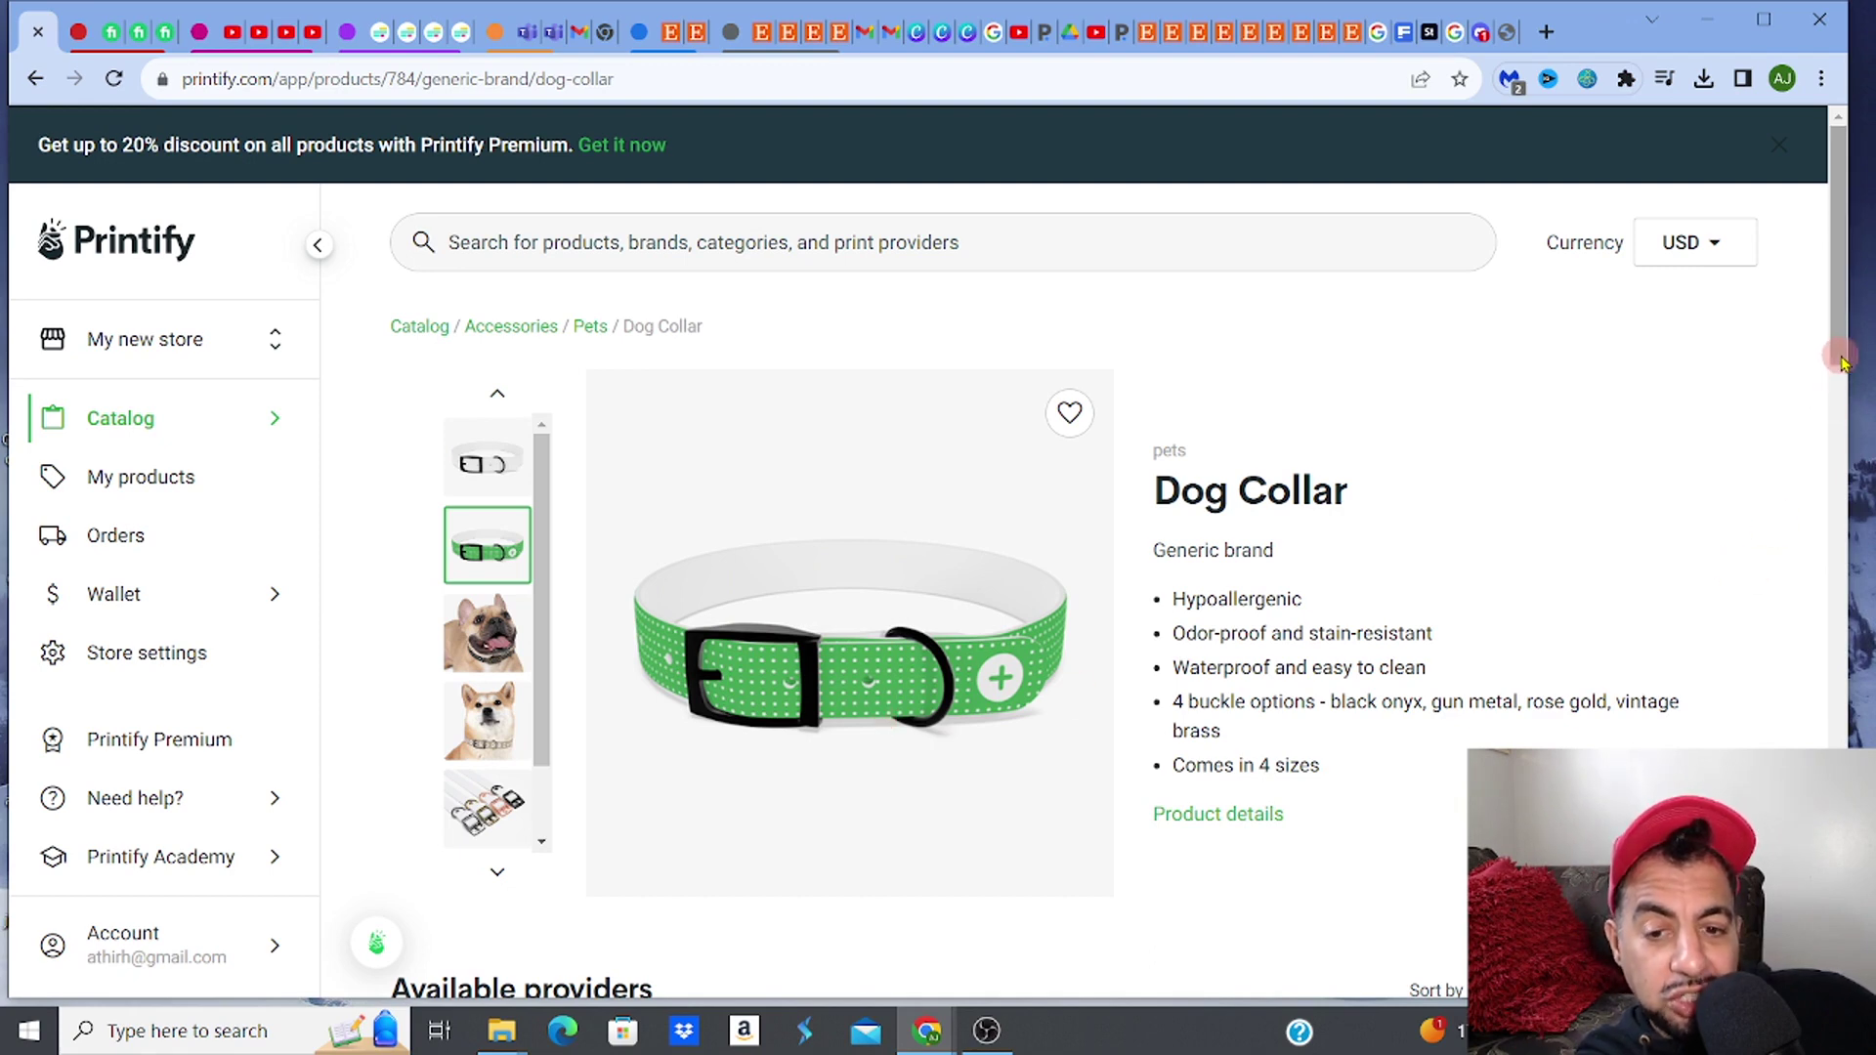
left_click_drag(1837, 358, 1856, 393)
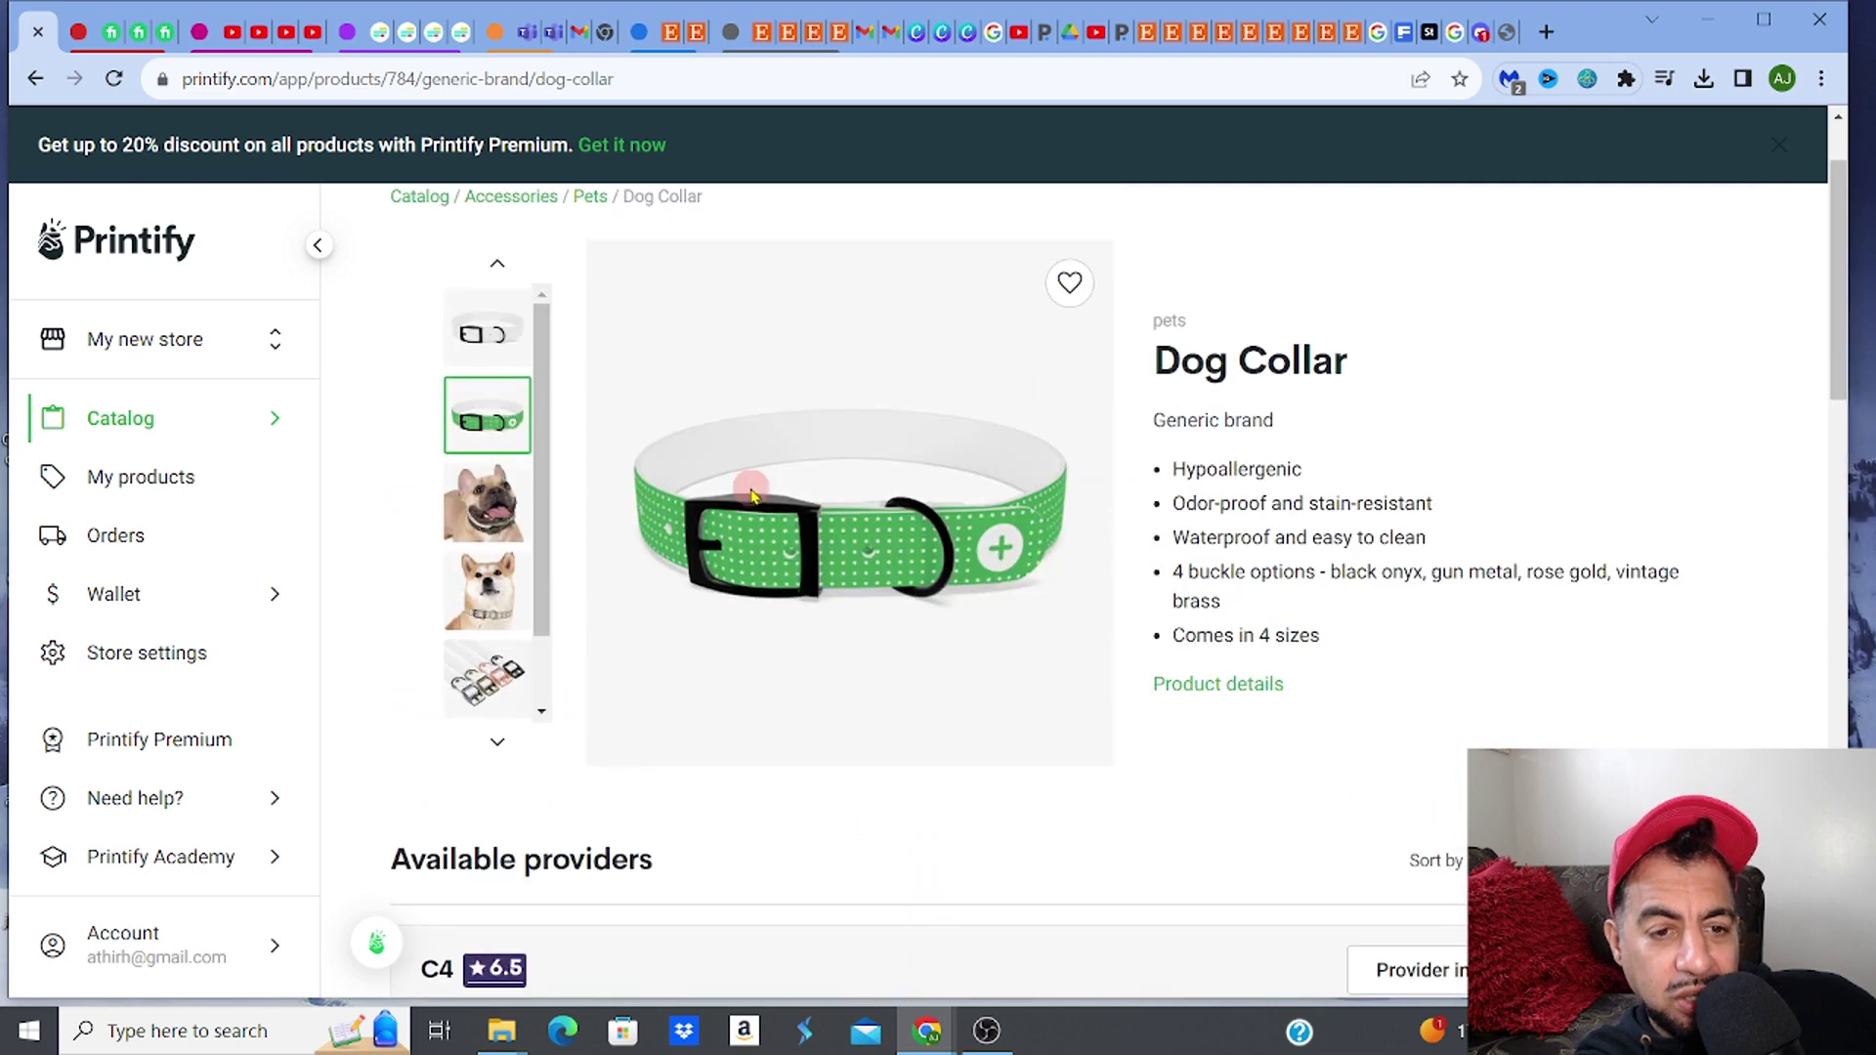
left_click(34, 79)
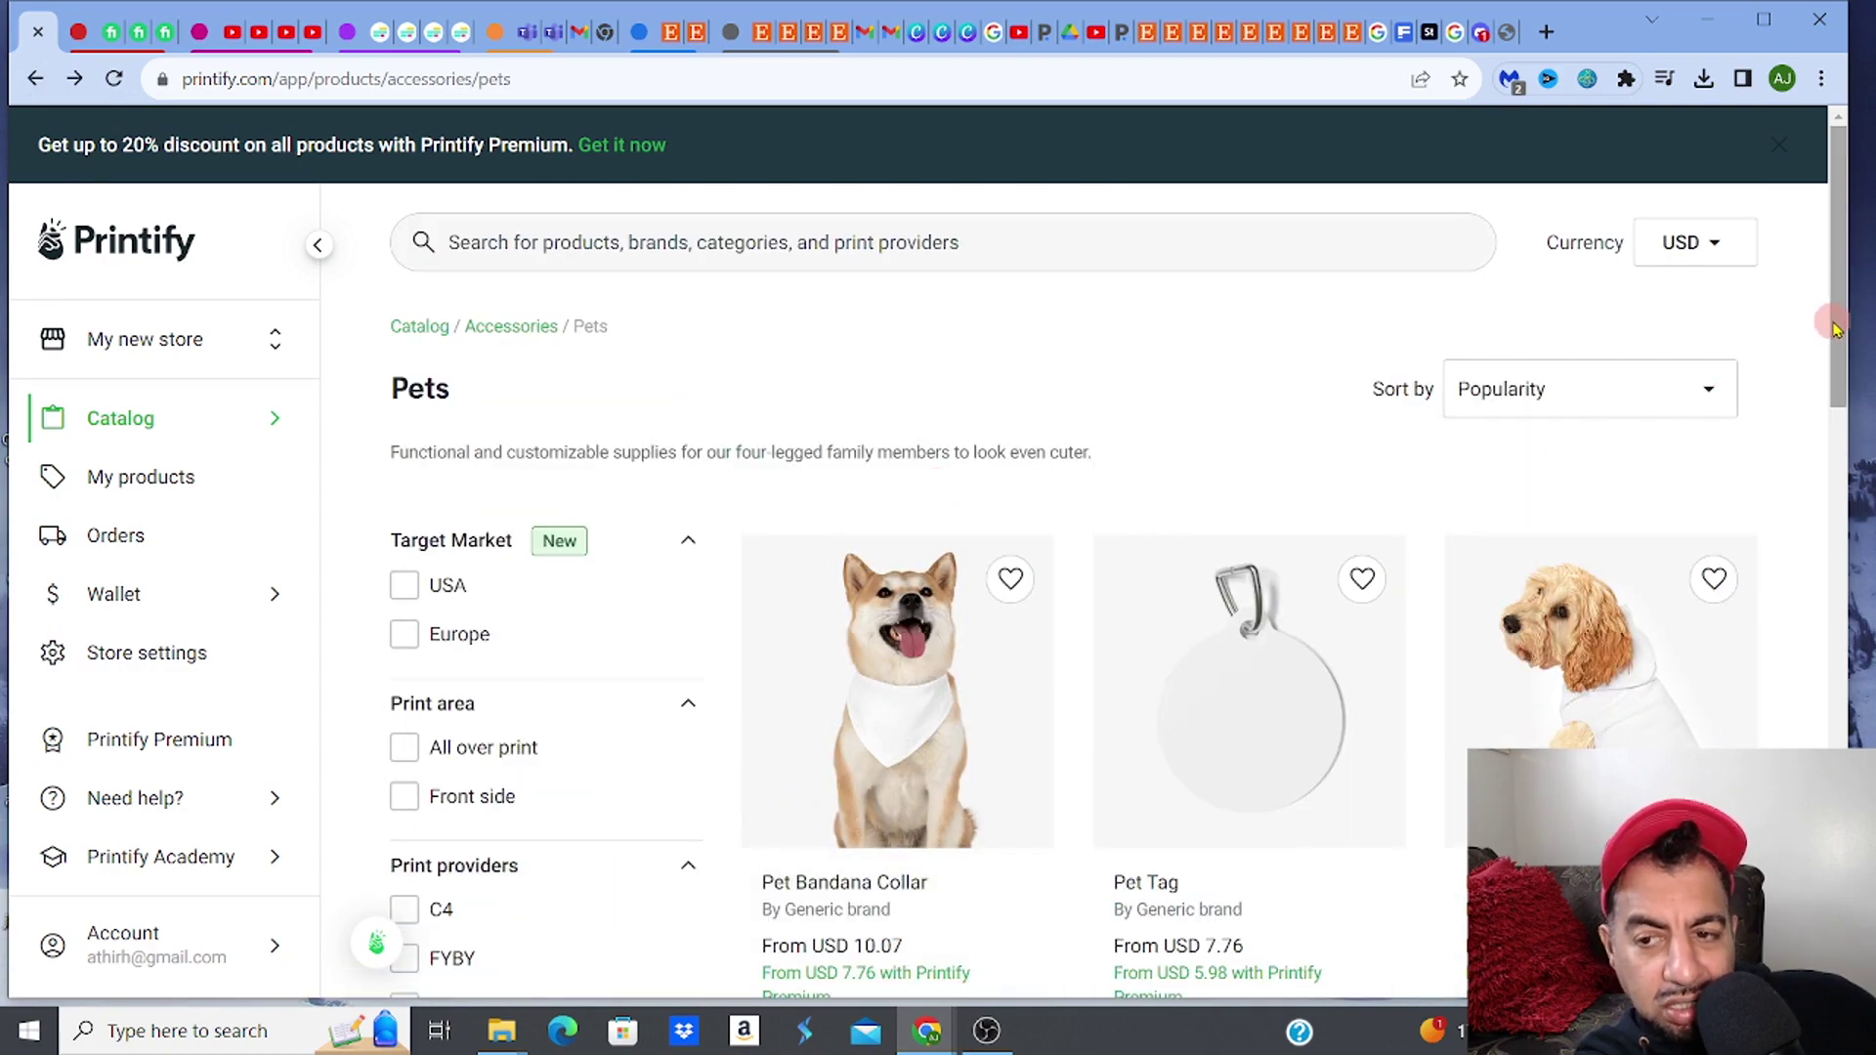
left_click_drag(1837, 328, 1844, 810)
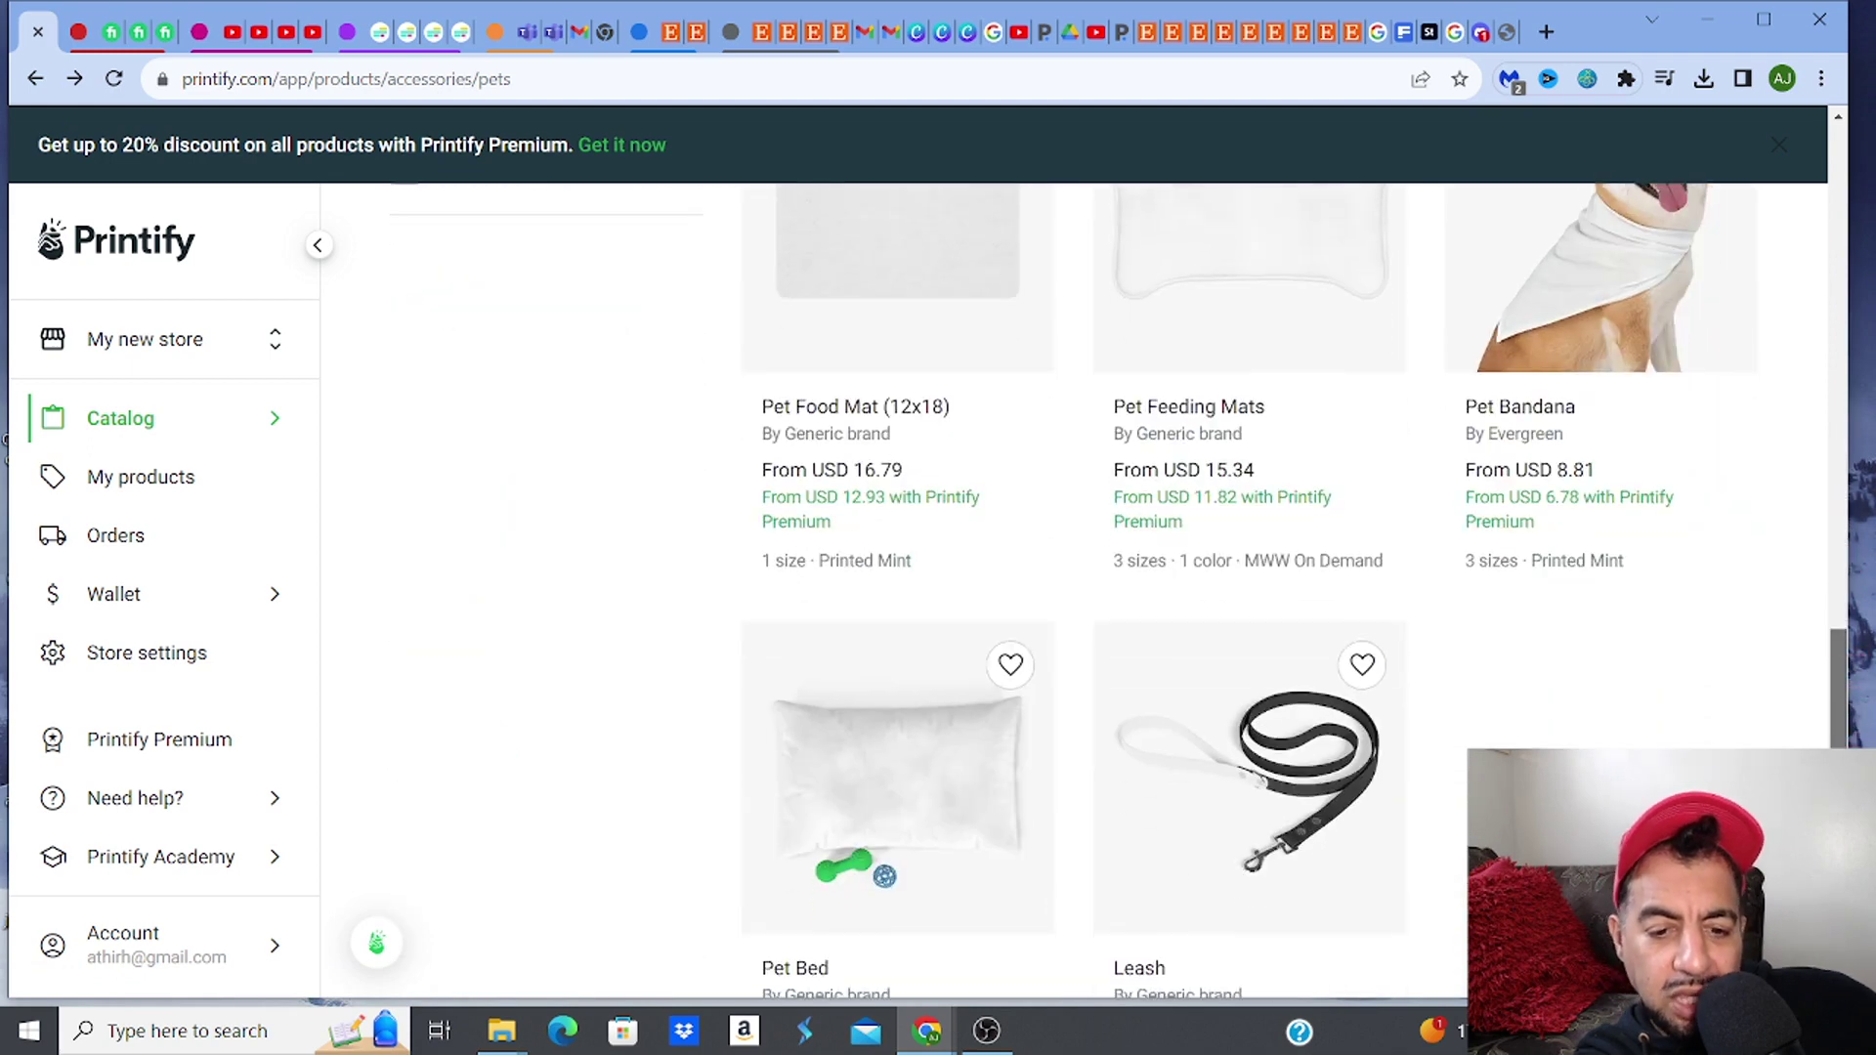
scroll(1075, 586, "down", 1)
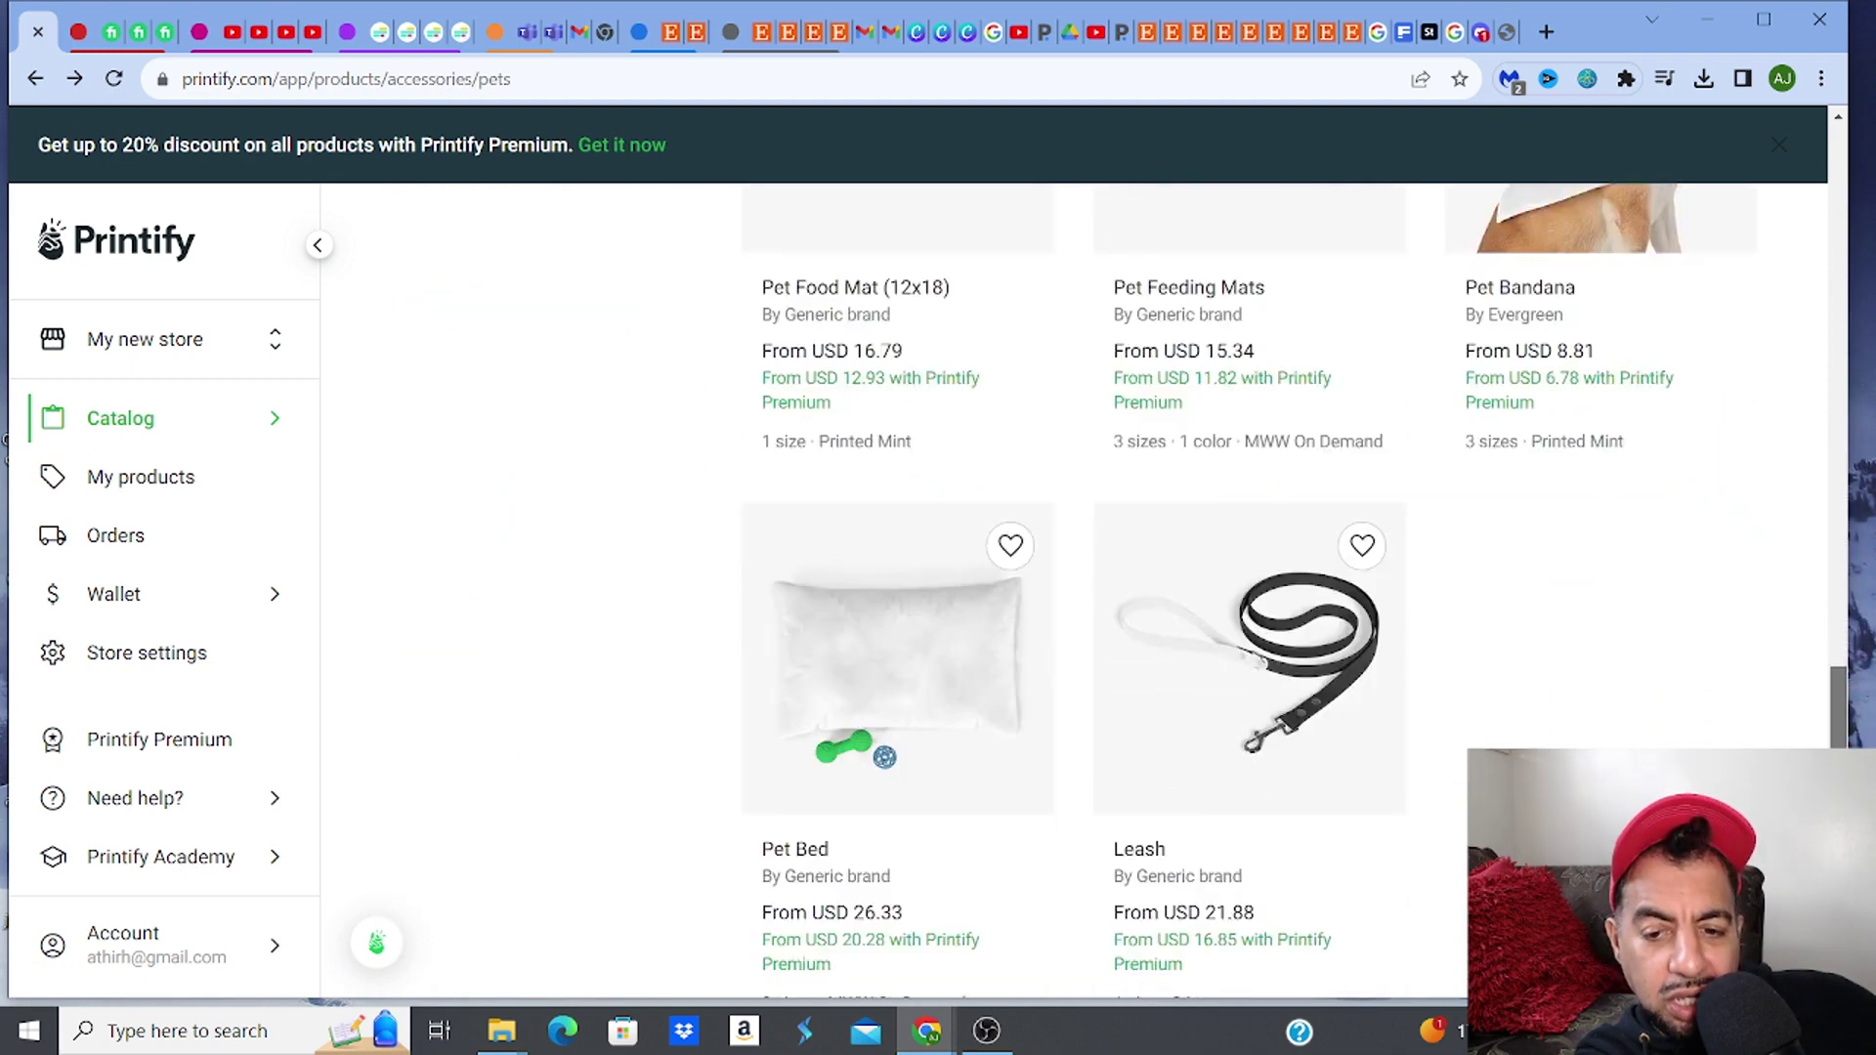
left_click_drag(1838, 742, 1833, 703)
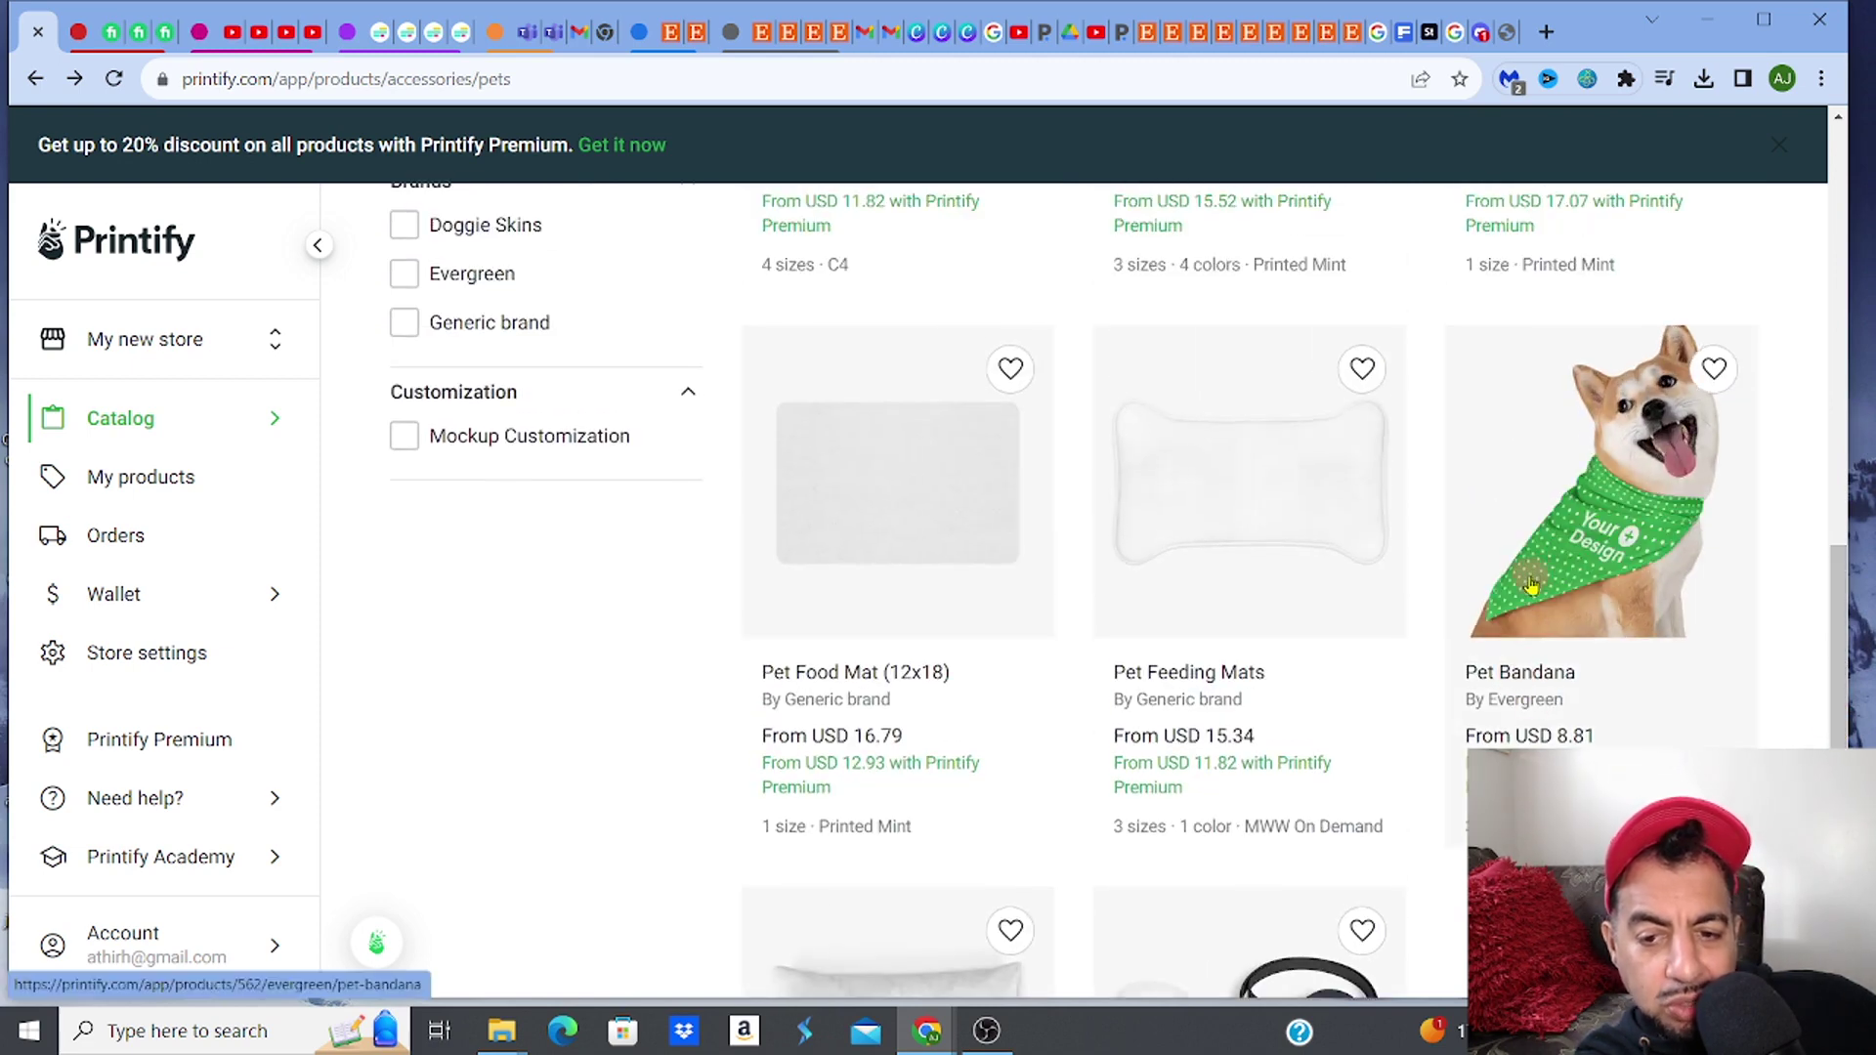
left_click_drag(1836, 633, 1834, 496)
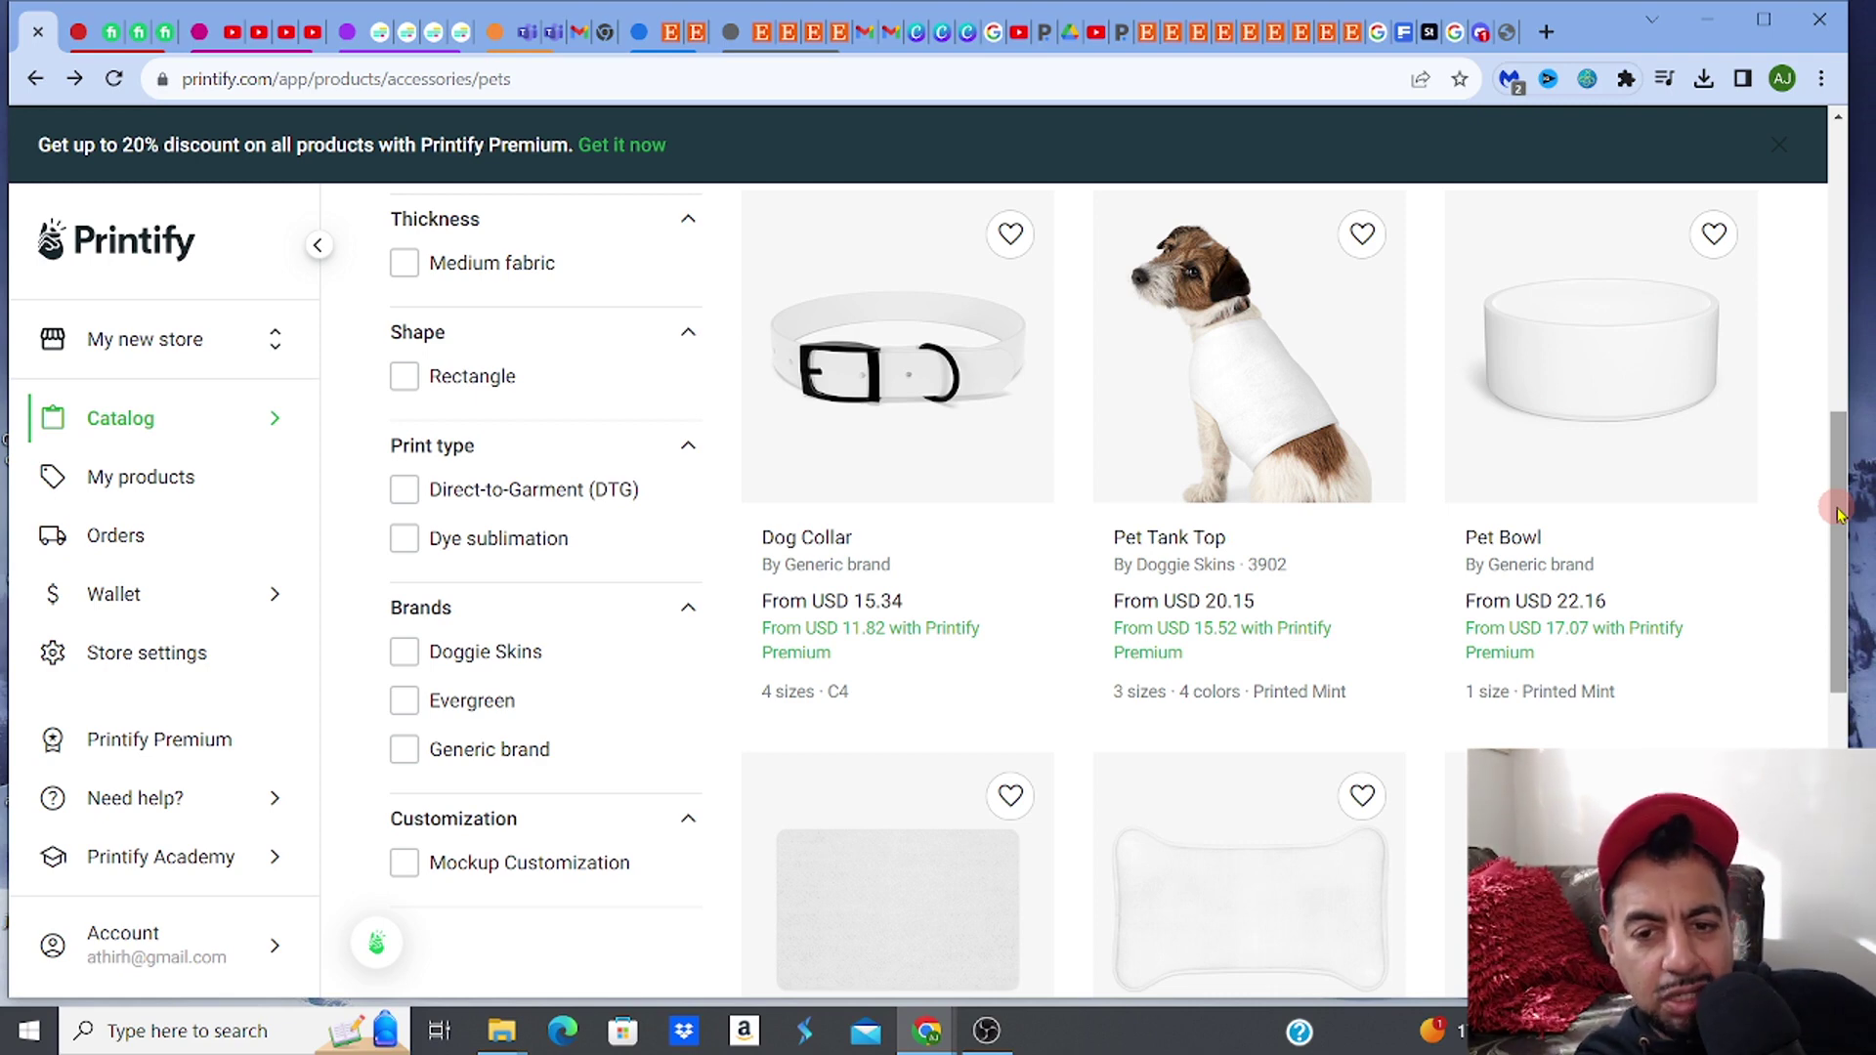
left_click_drag(1837, 513, 1829, 326)
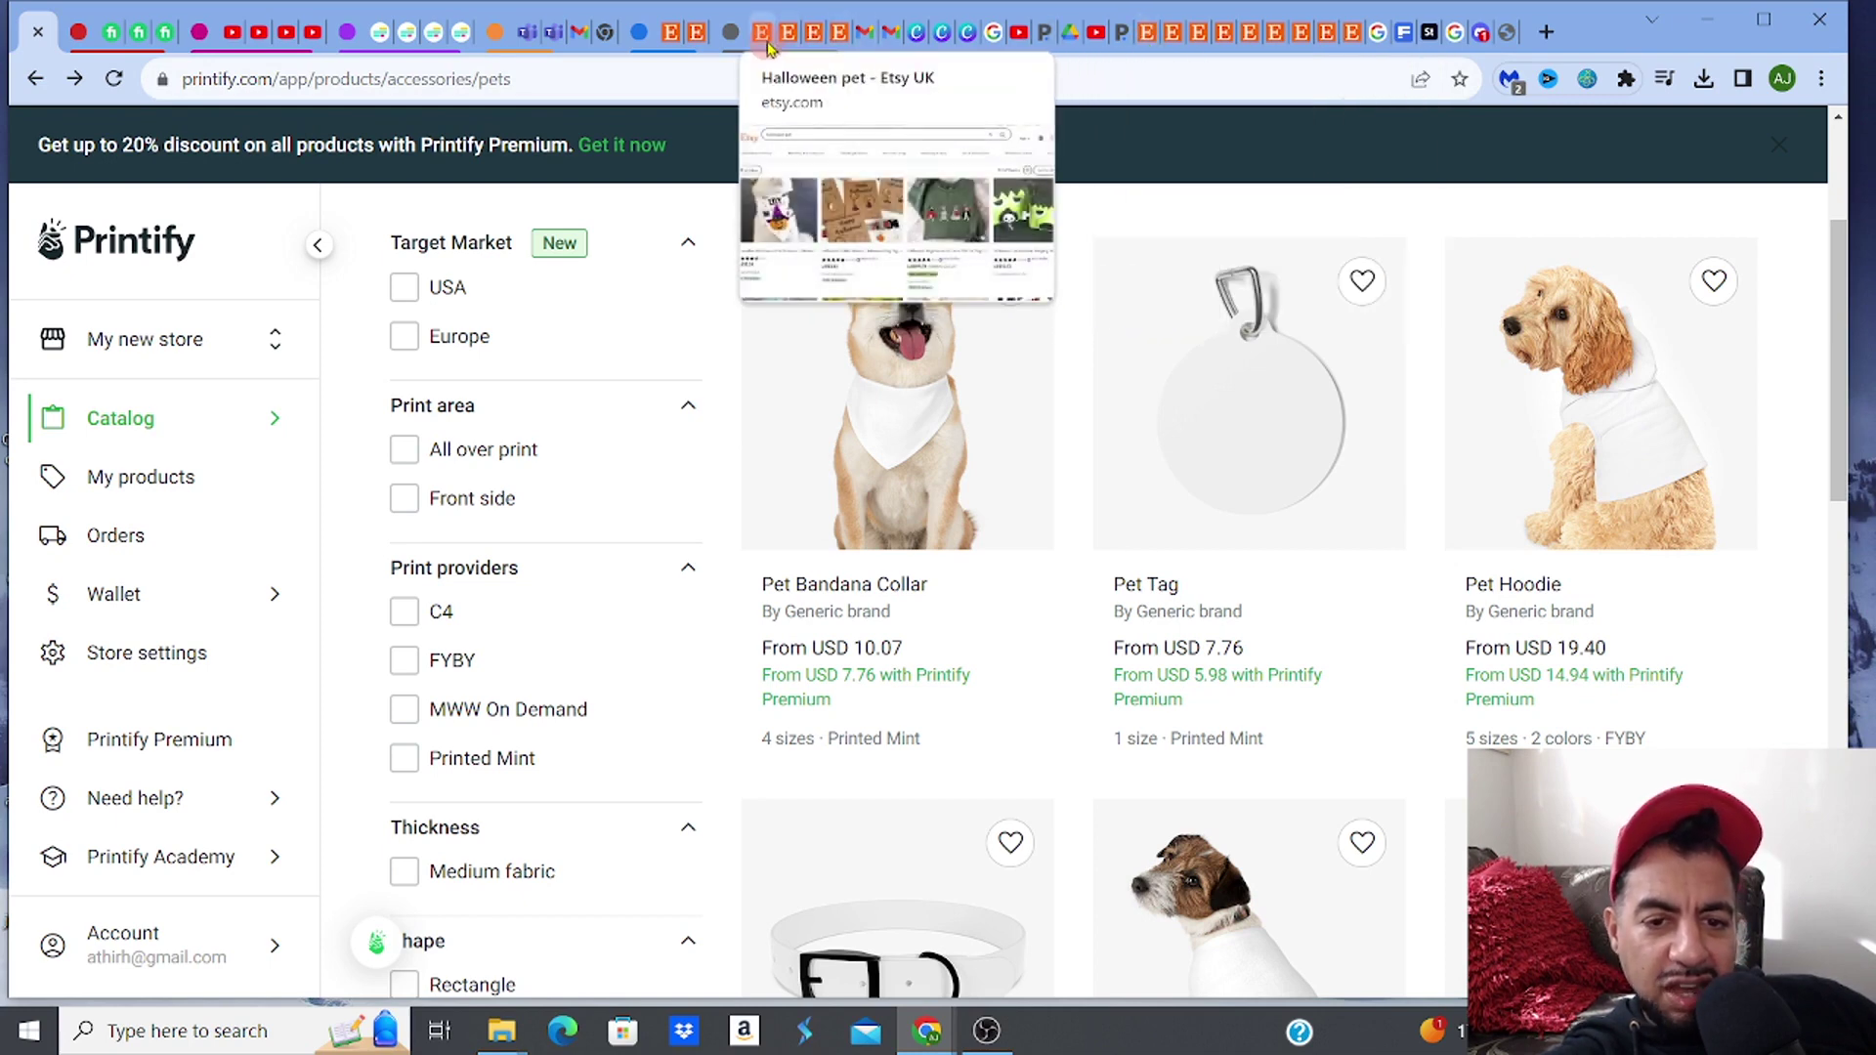
Step: Switch to the 'halloween bandana' Etsy search and scroll through its 13,489 results
left_click(671, 39)
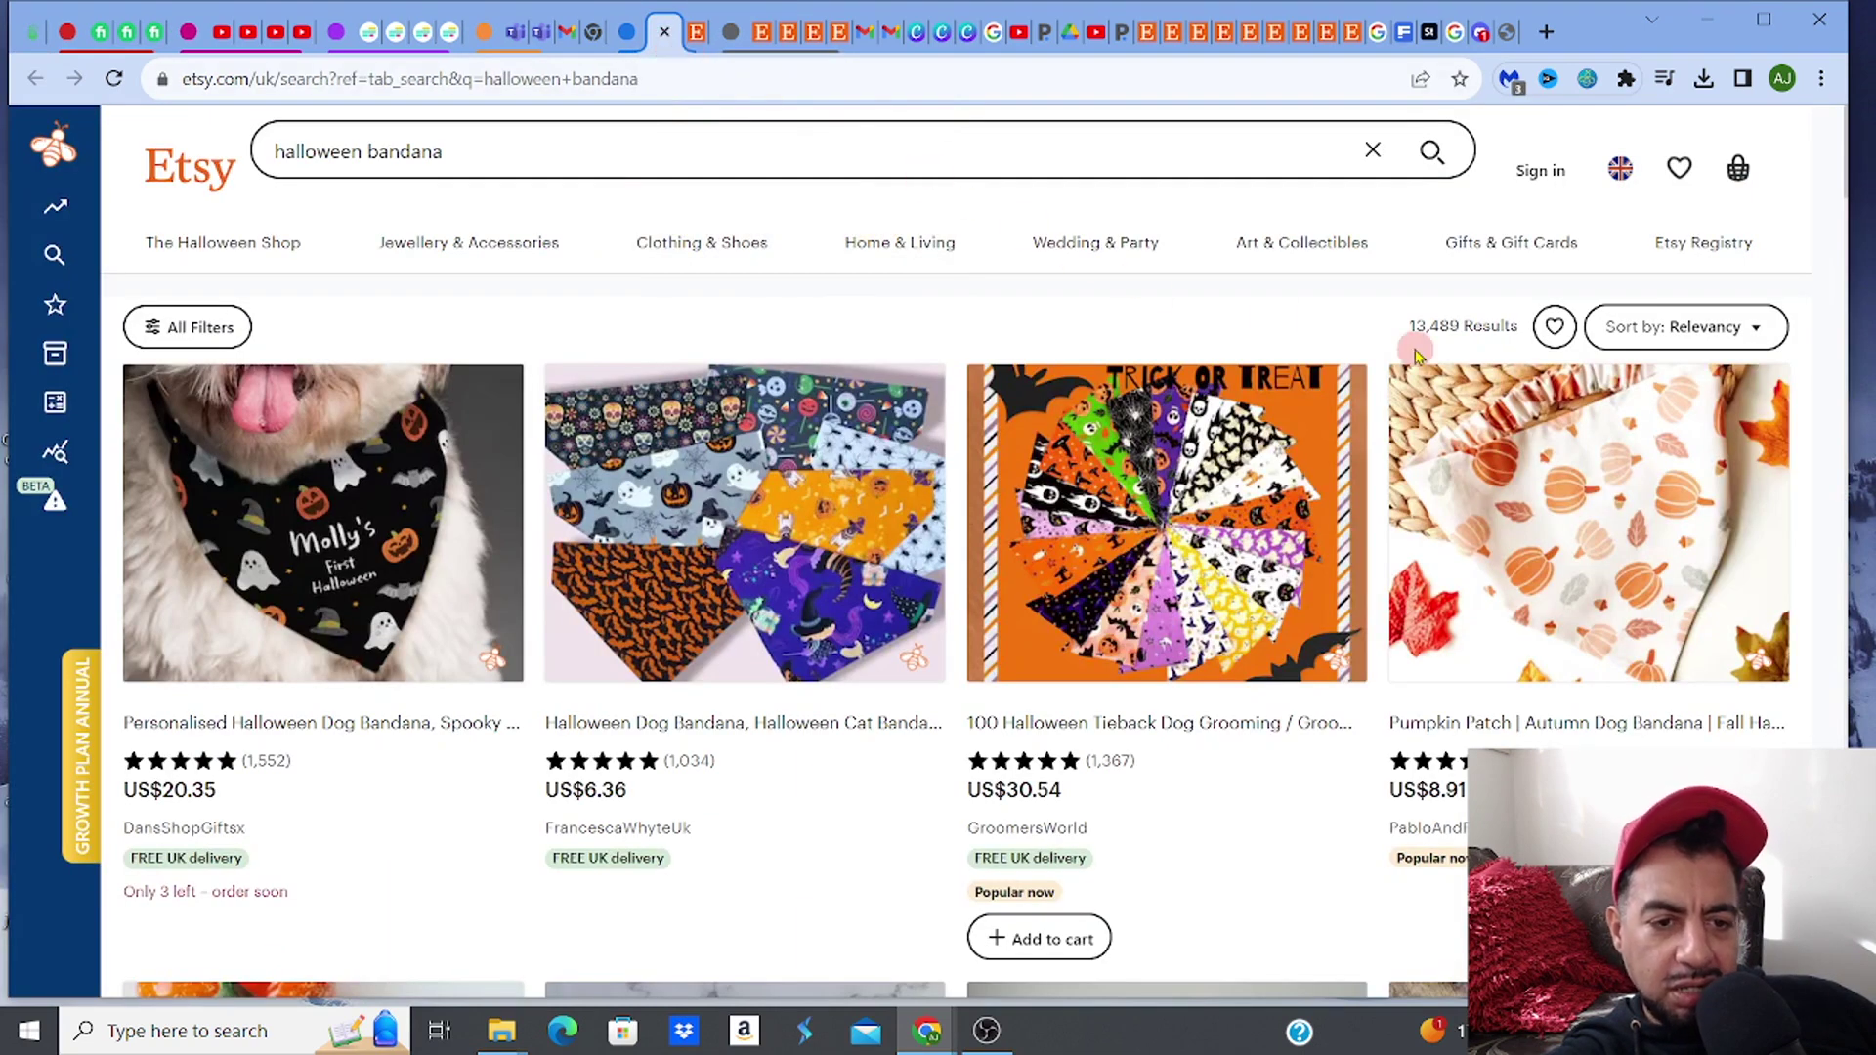
left_click_drag(1850, 178, 1830, 105)
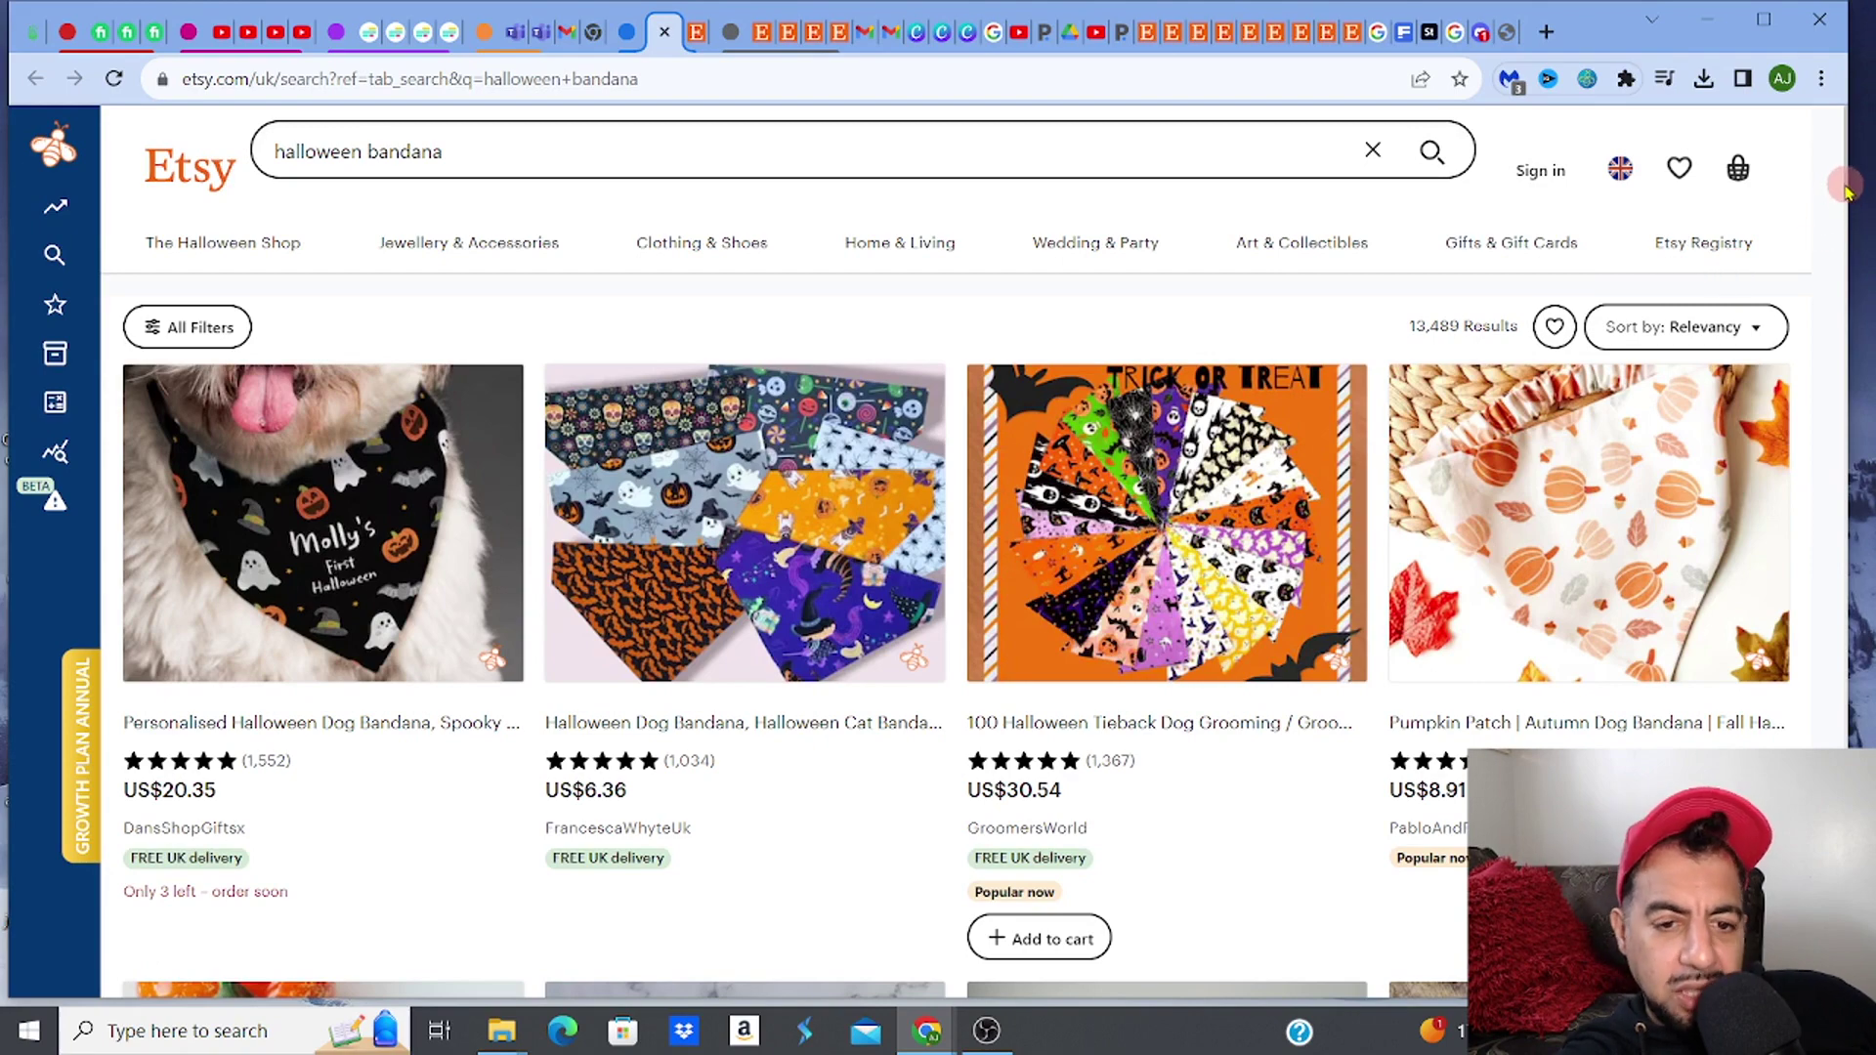
left_click_drag(1844, 191, 792, 54)
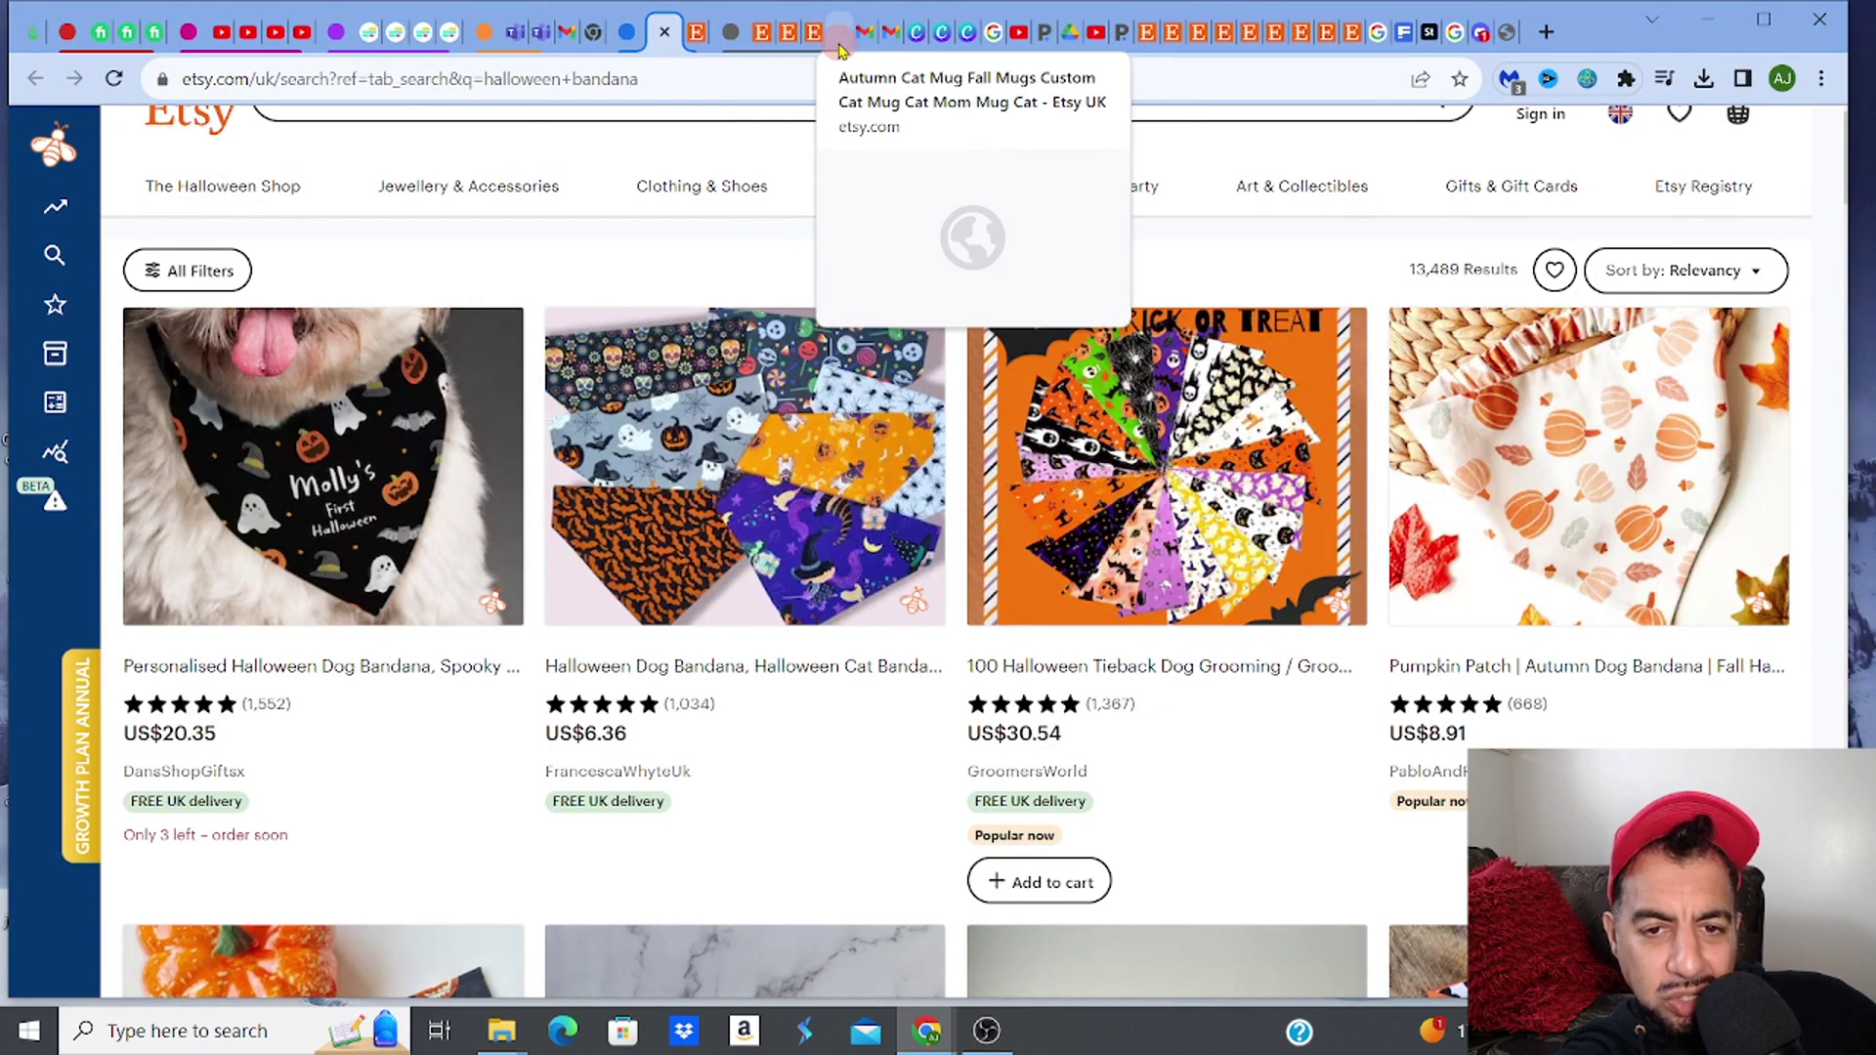
Step: View the Autumn Cat Mug's second photo, then scroll the OhBarks shop's plaid dog bandanas
left_click(838, 39)
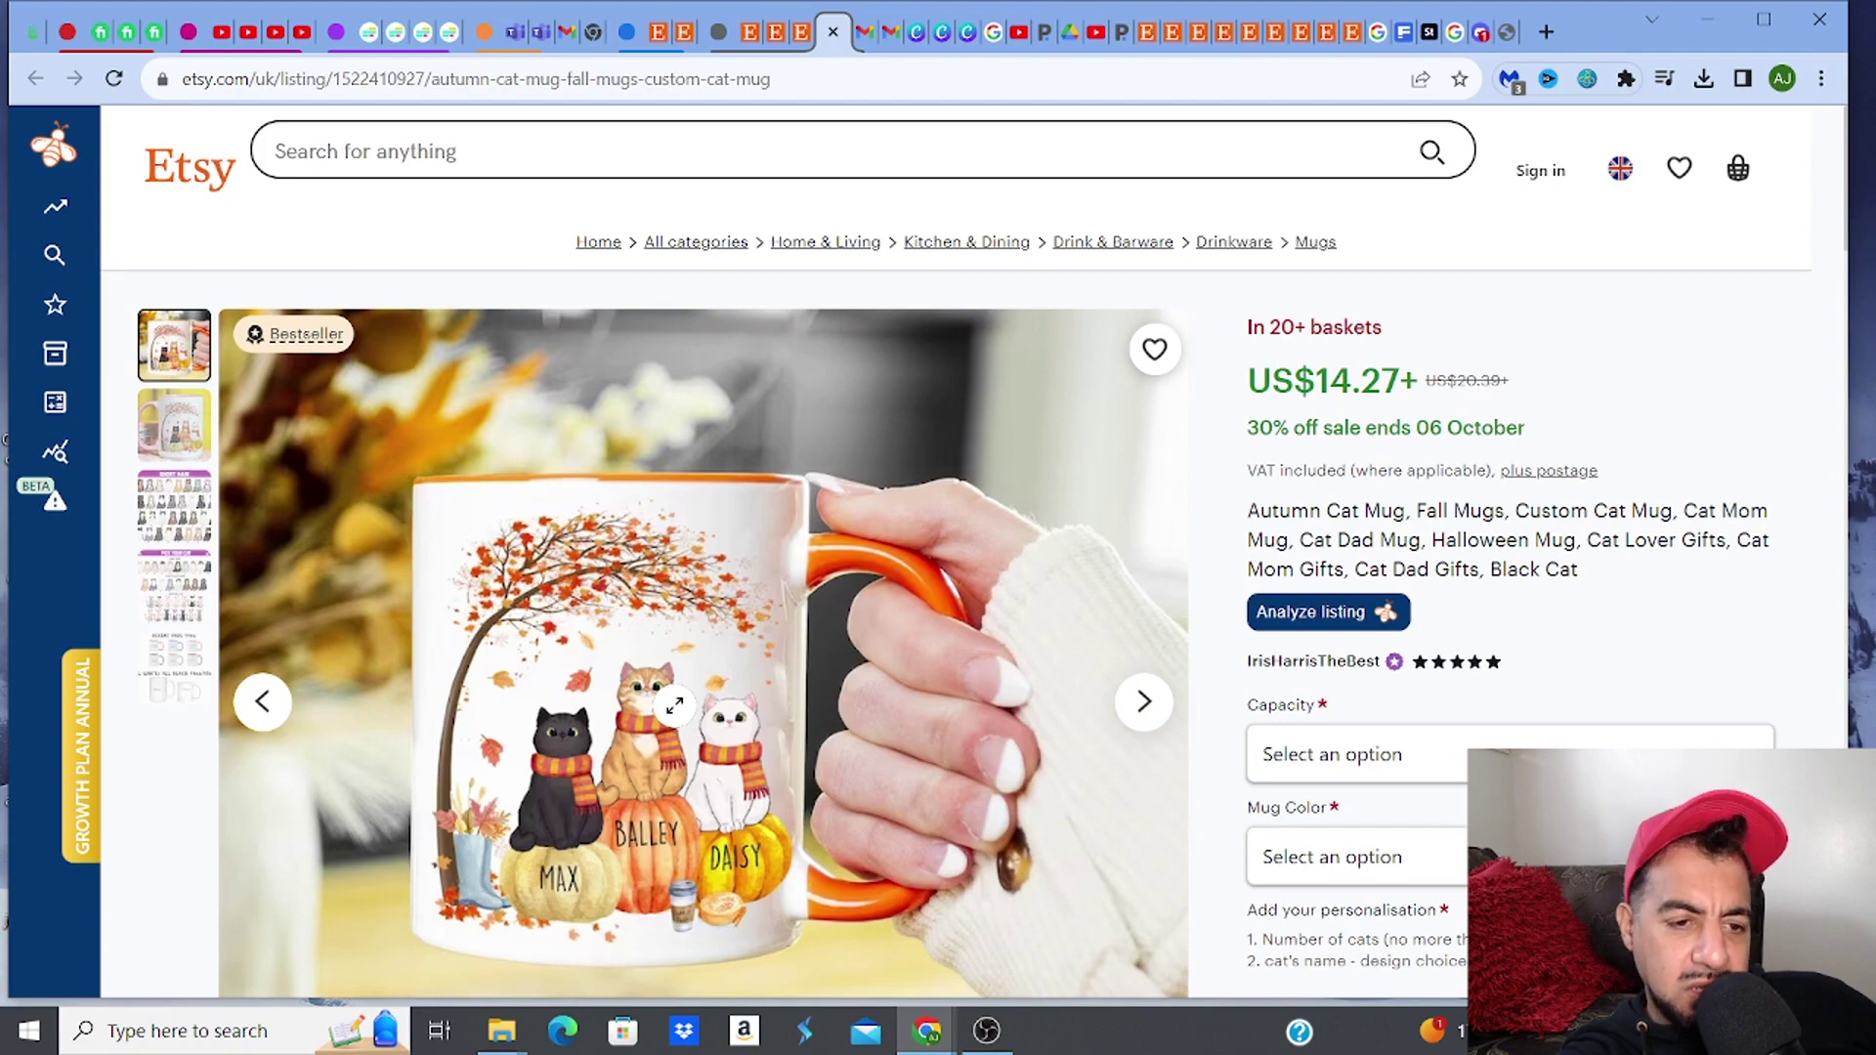
left_click(194, 439)
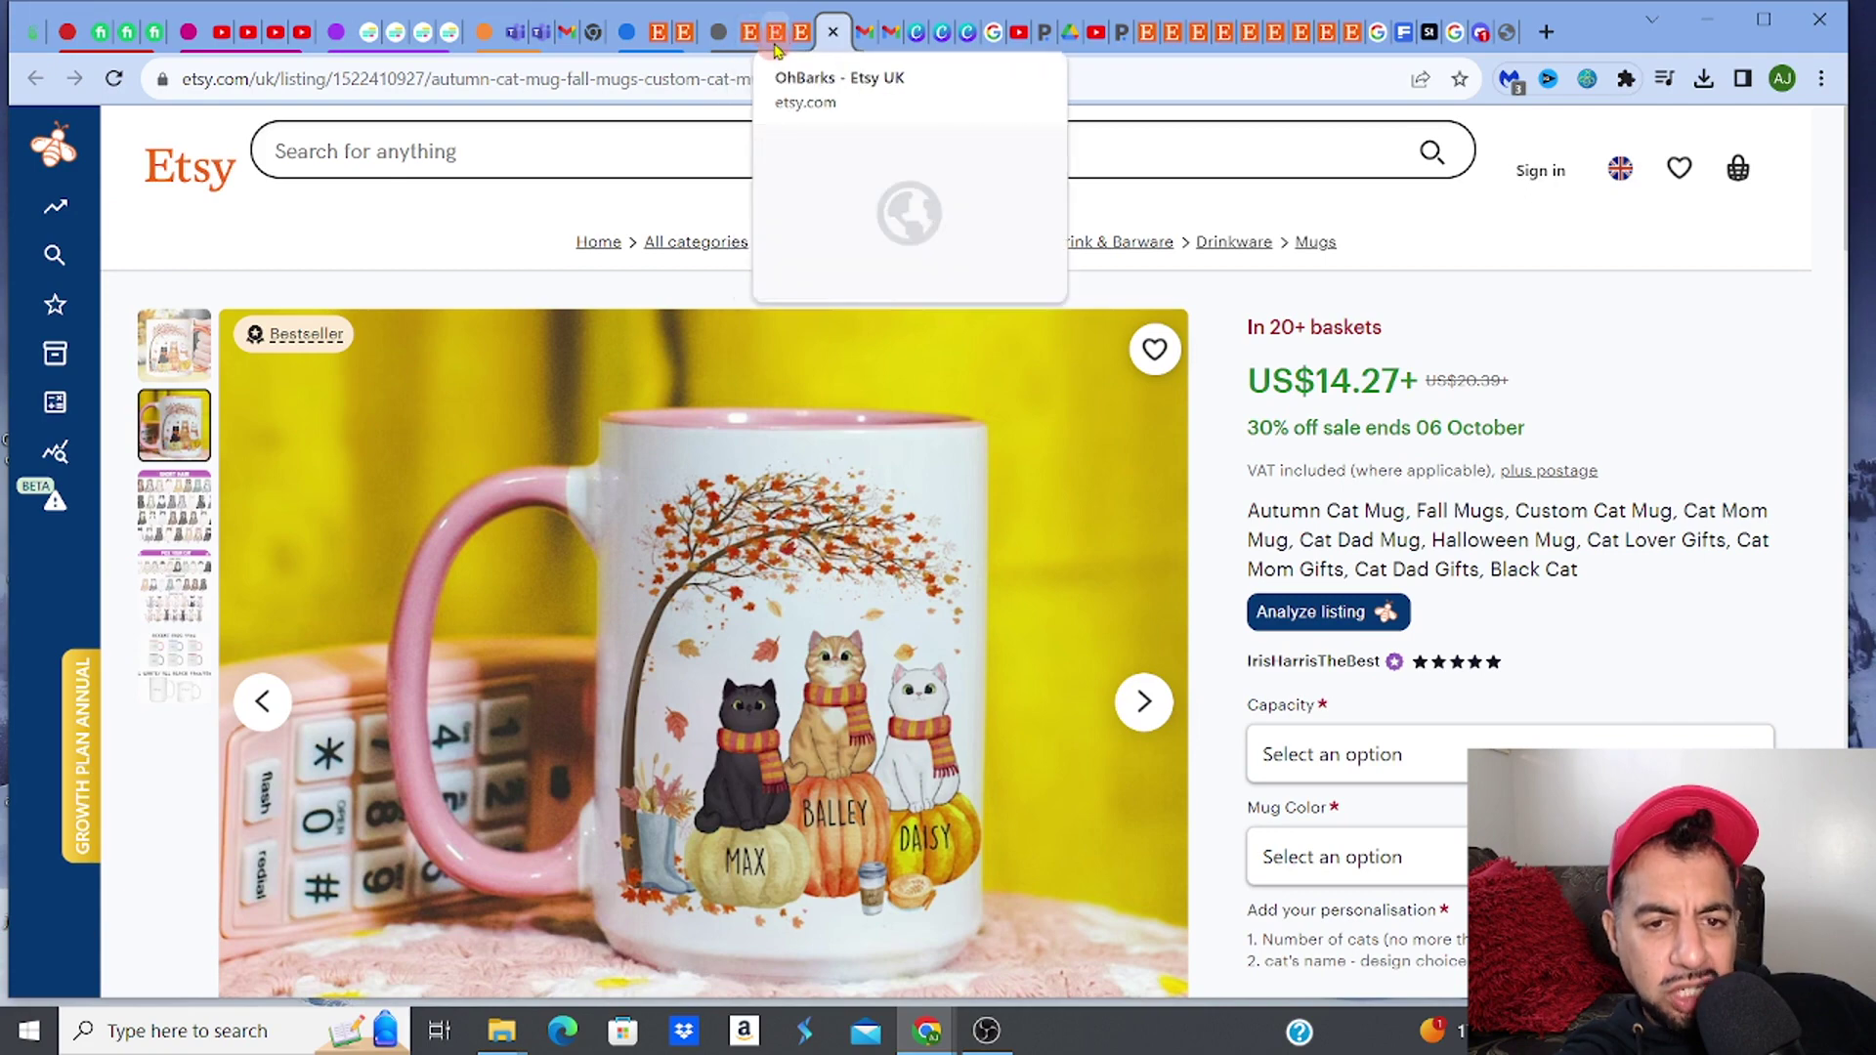
left_click(775, 39)
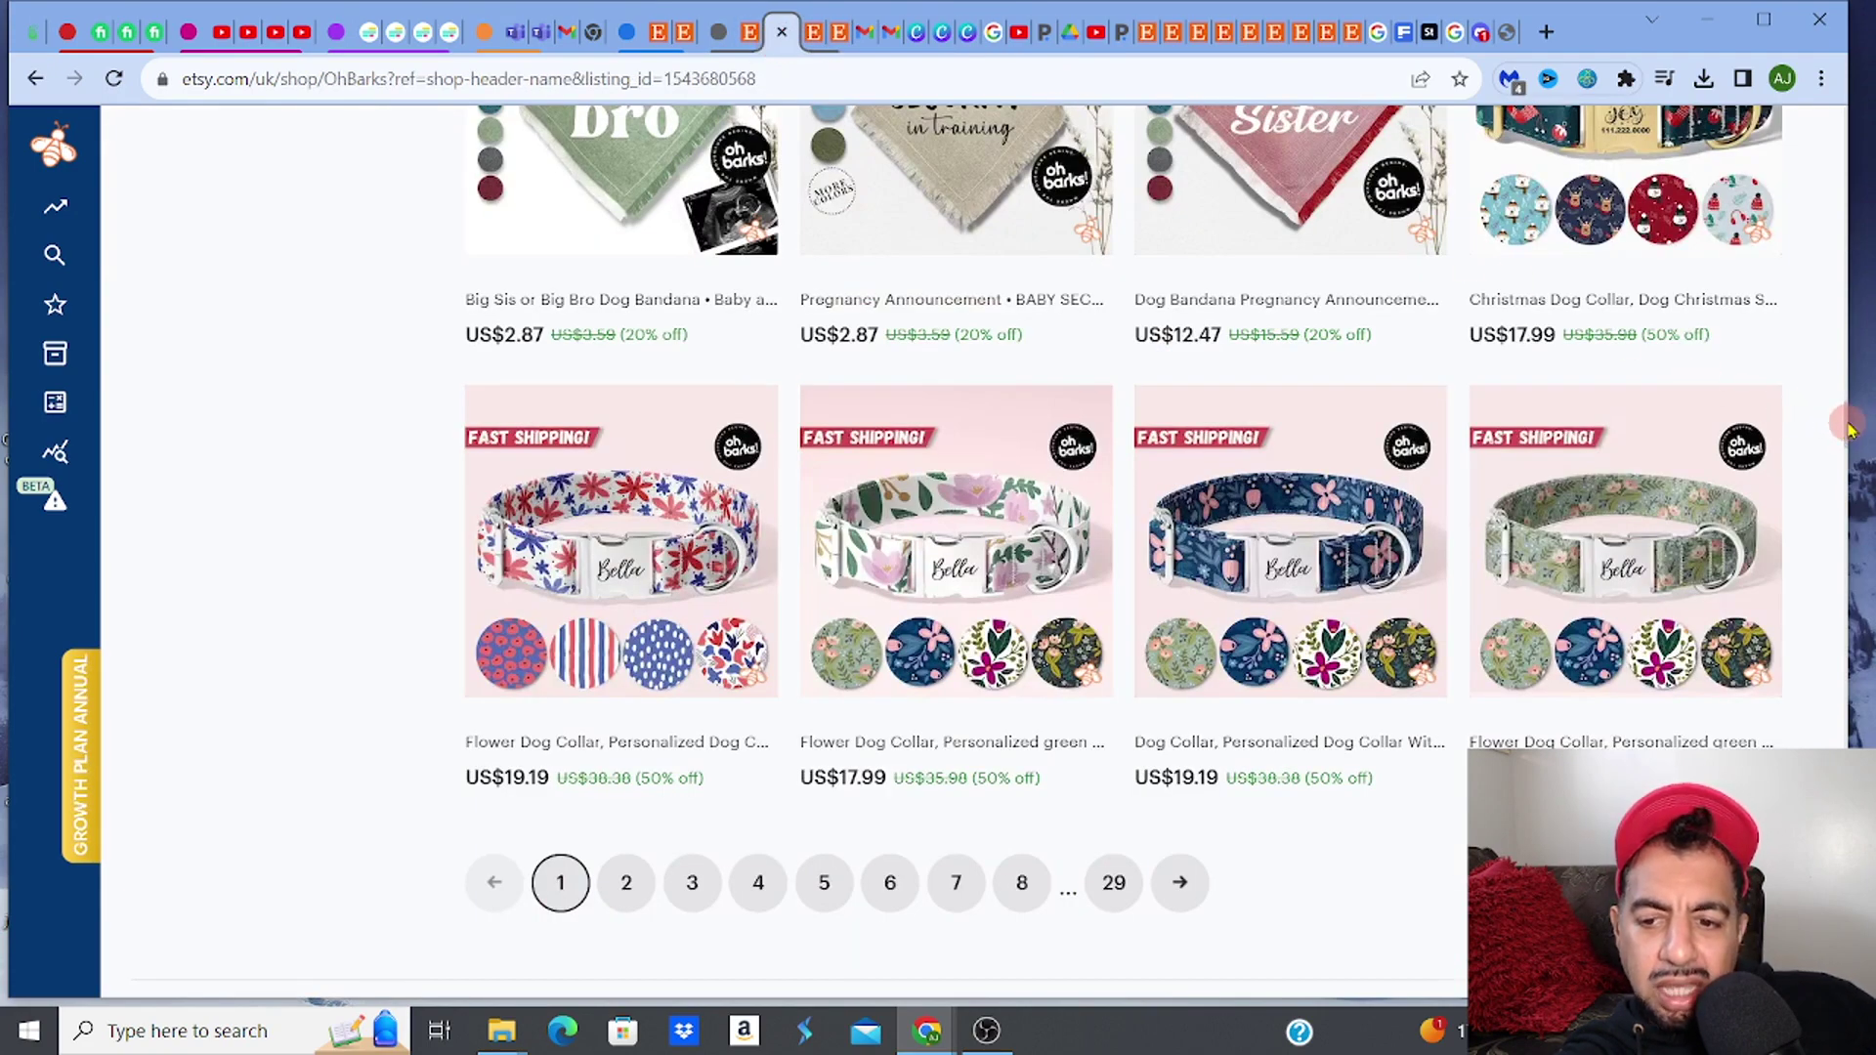
left_click_drag(1843, 418, 1818, 319)
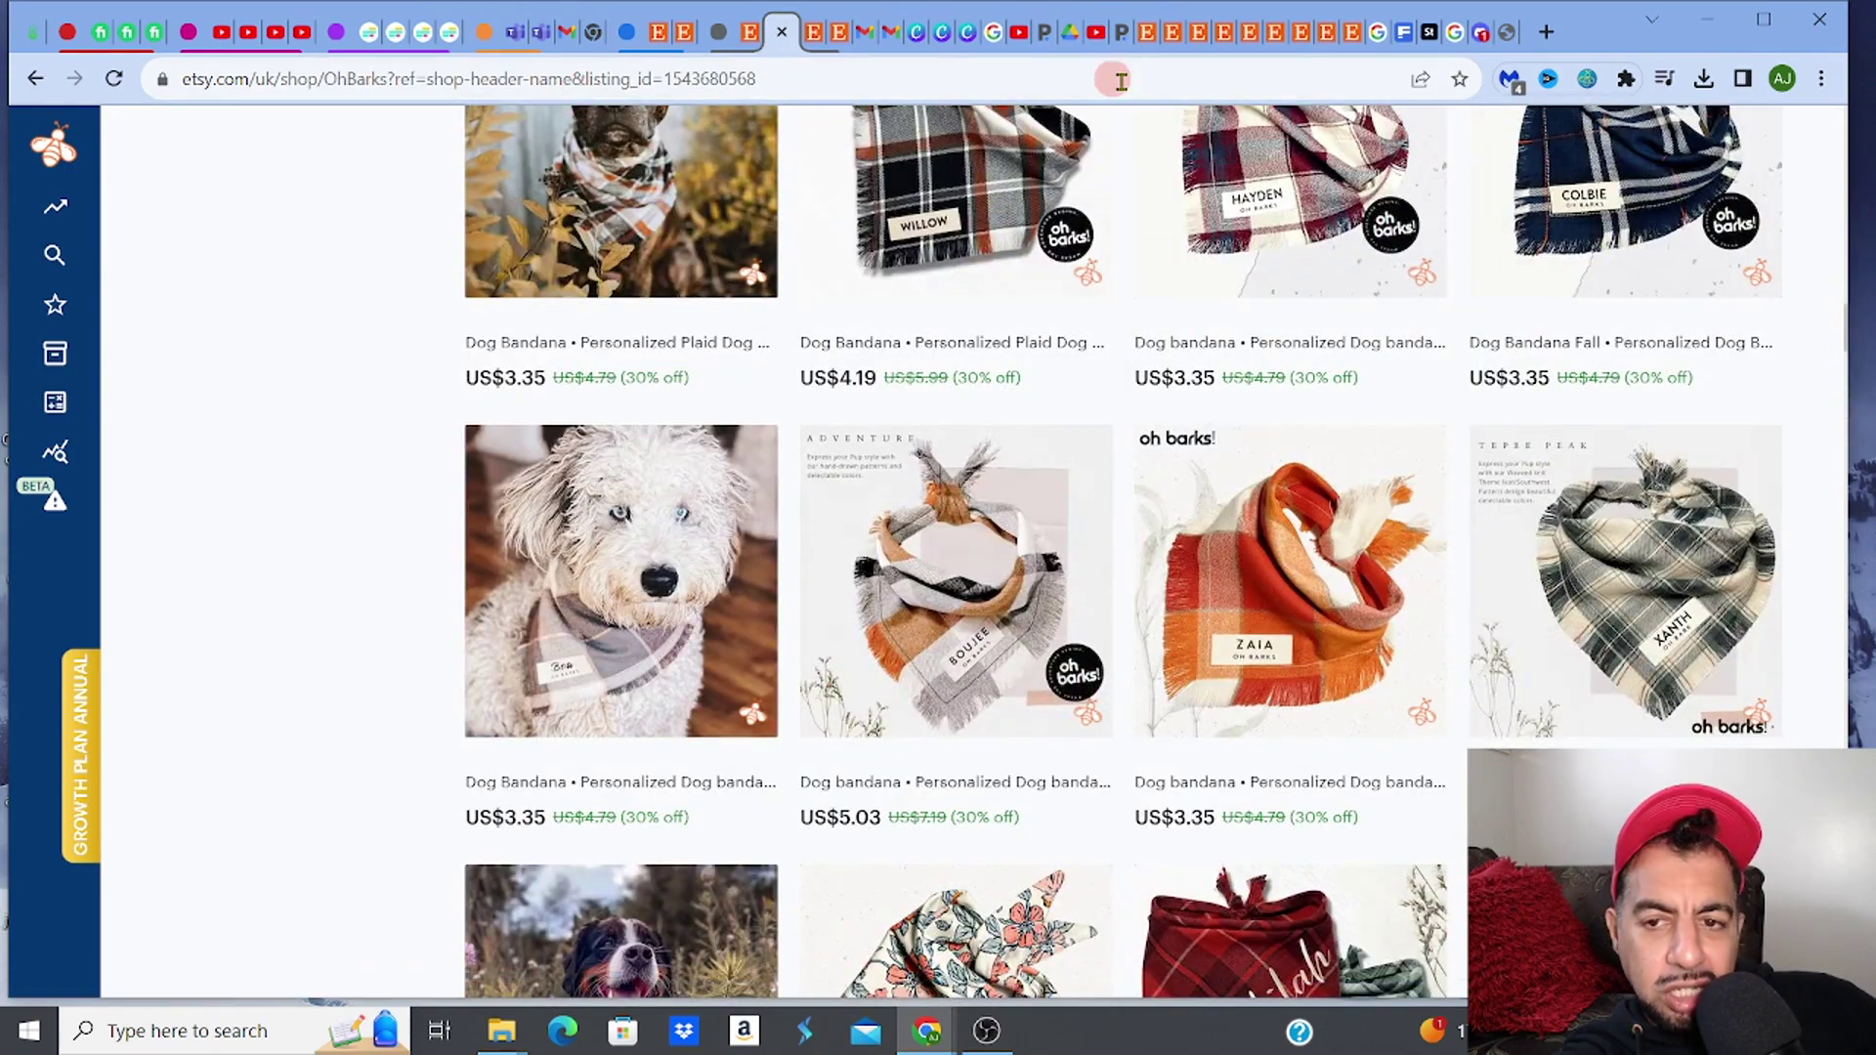
Step: Close the pumpkin image viewer and select the purple pumpkin-and-bat prompt text in the Midjourney message
left_click(1481, 39)
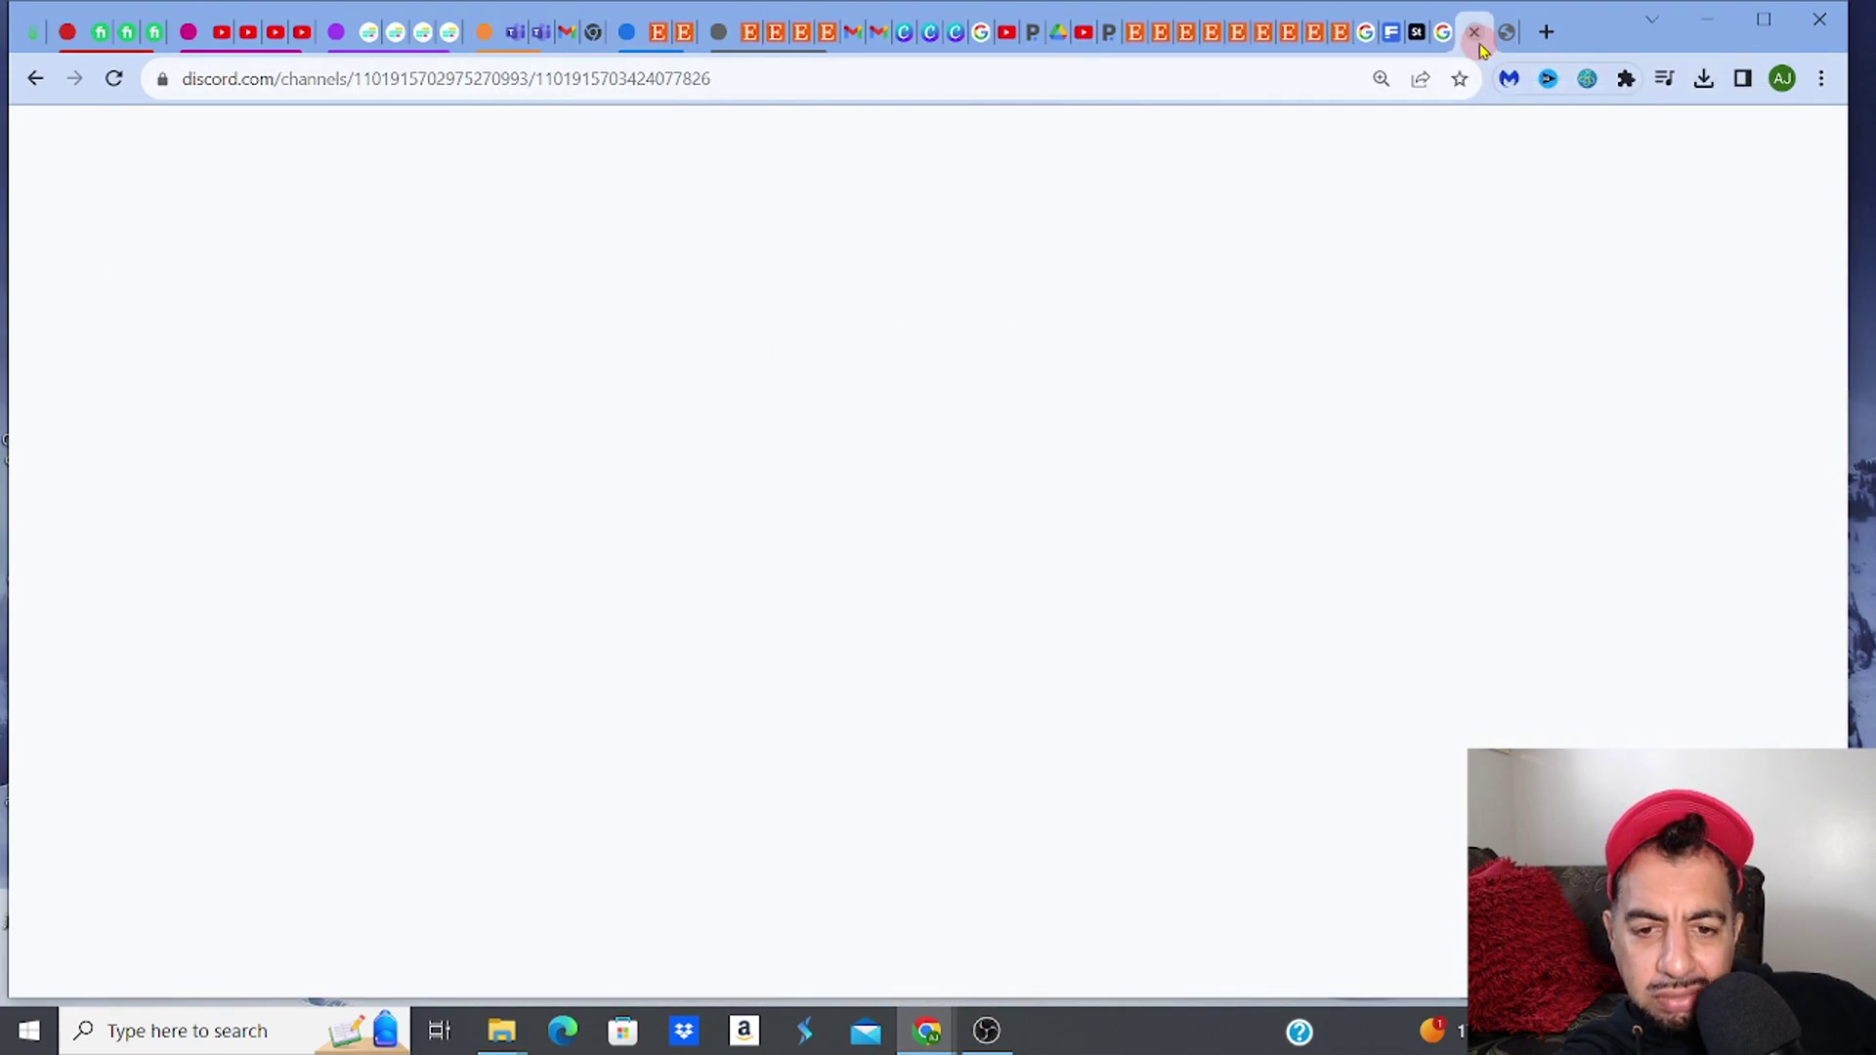
left_click(1366, 422)
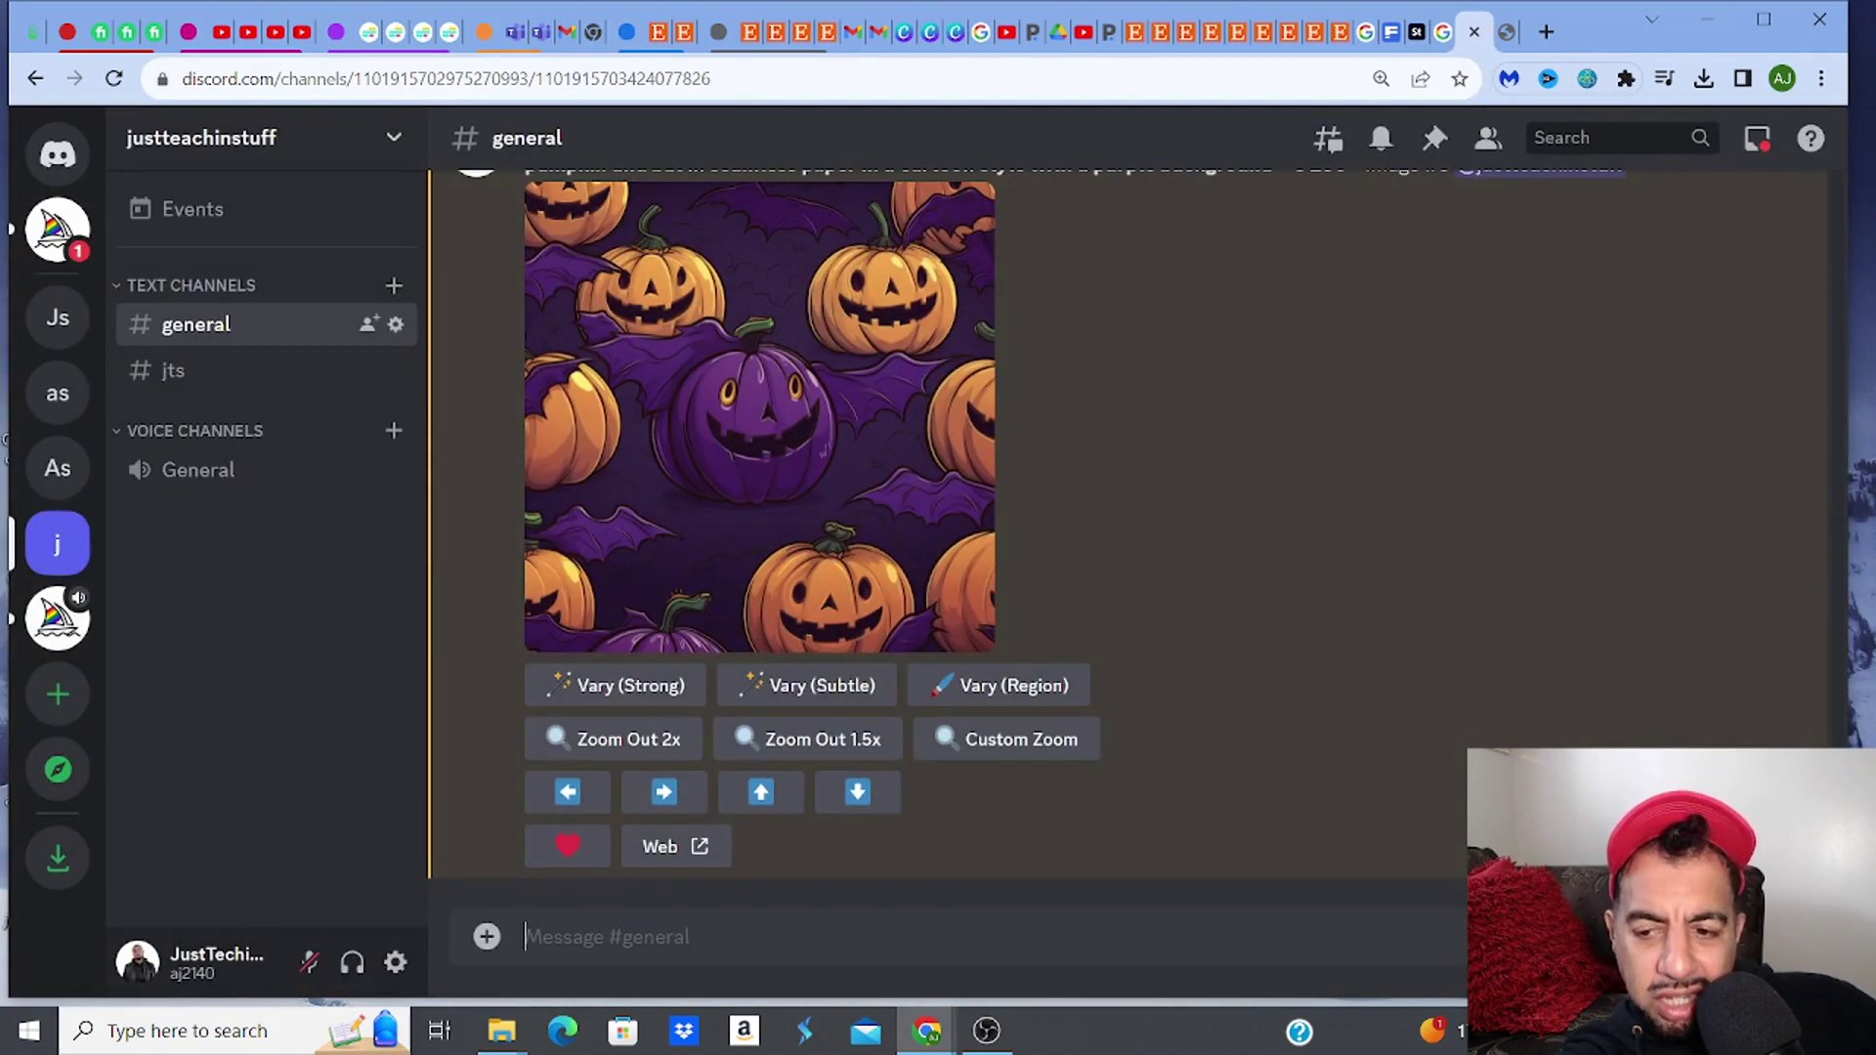
scroll(1130, 539, "up", 5)
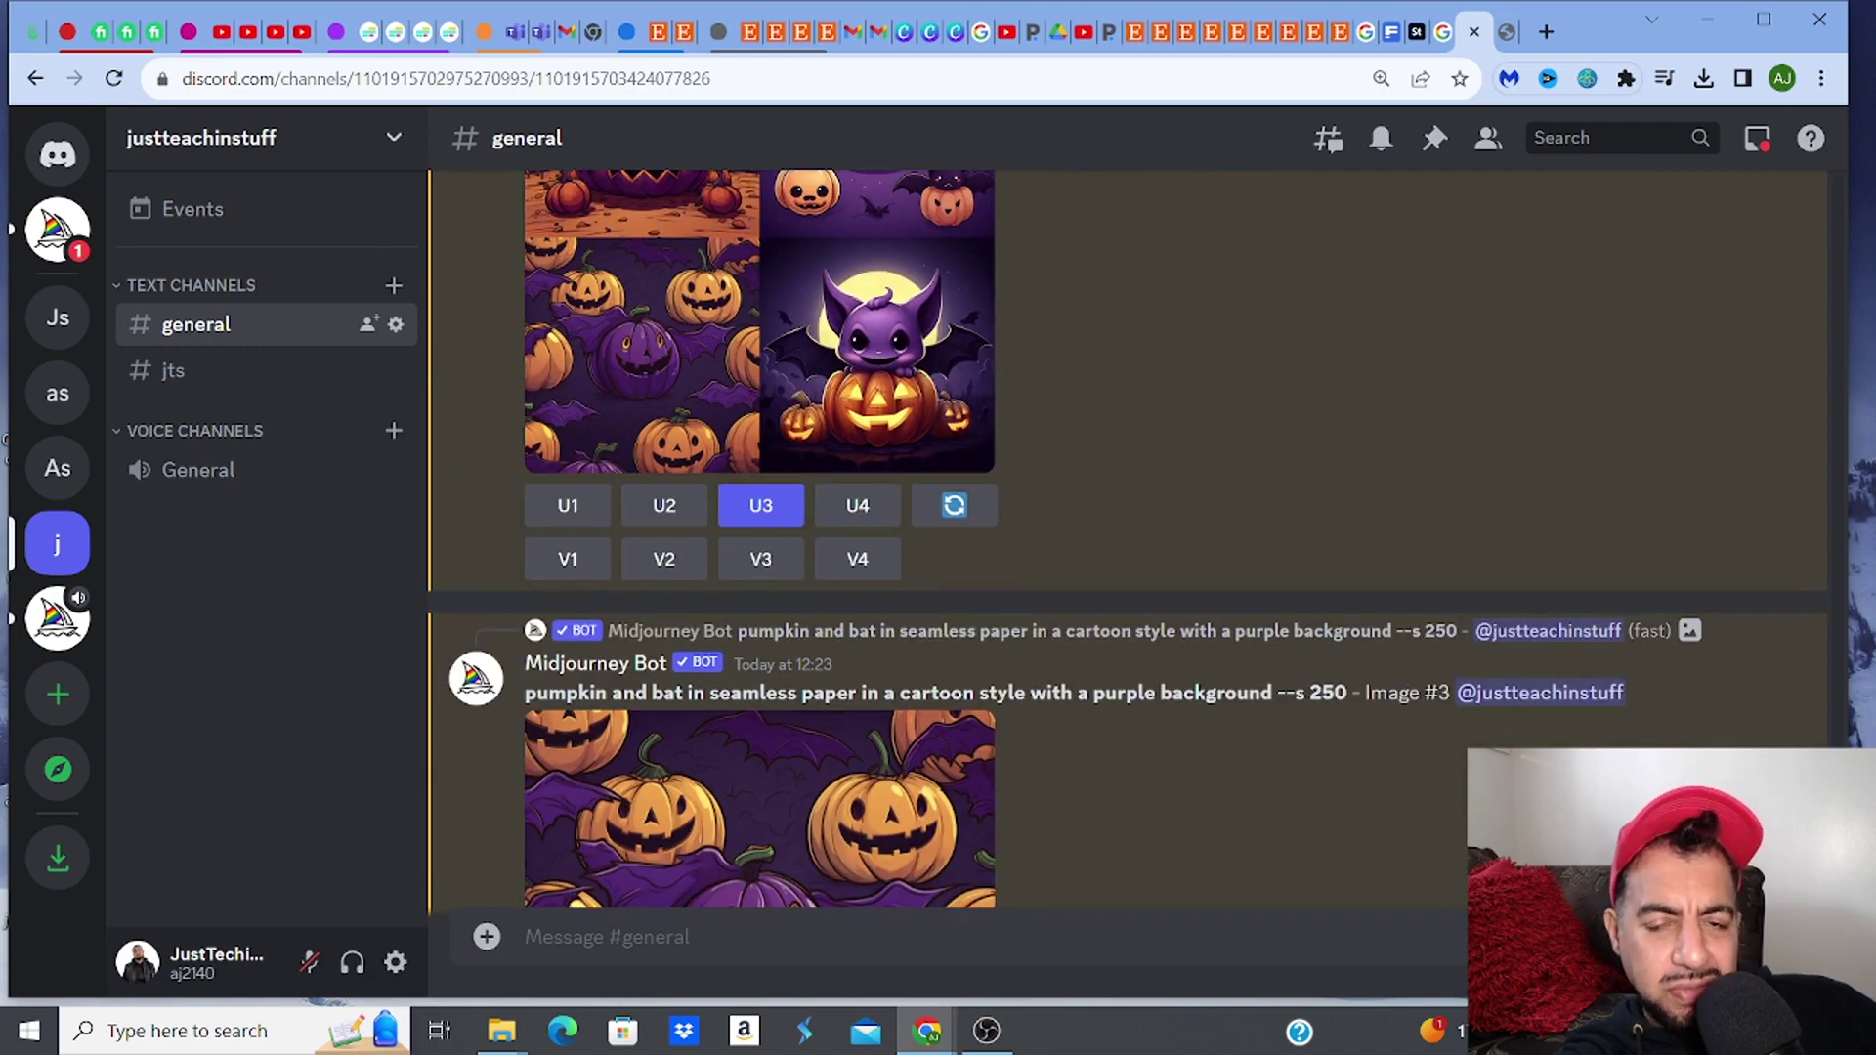
scroll(1125, 537, "down", 1)
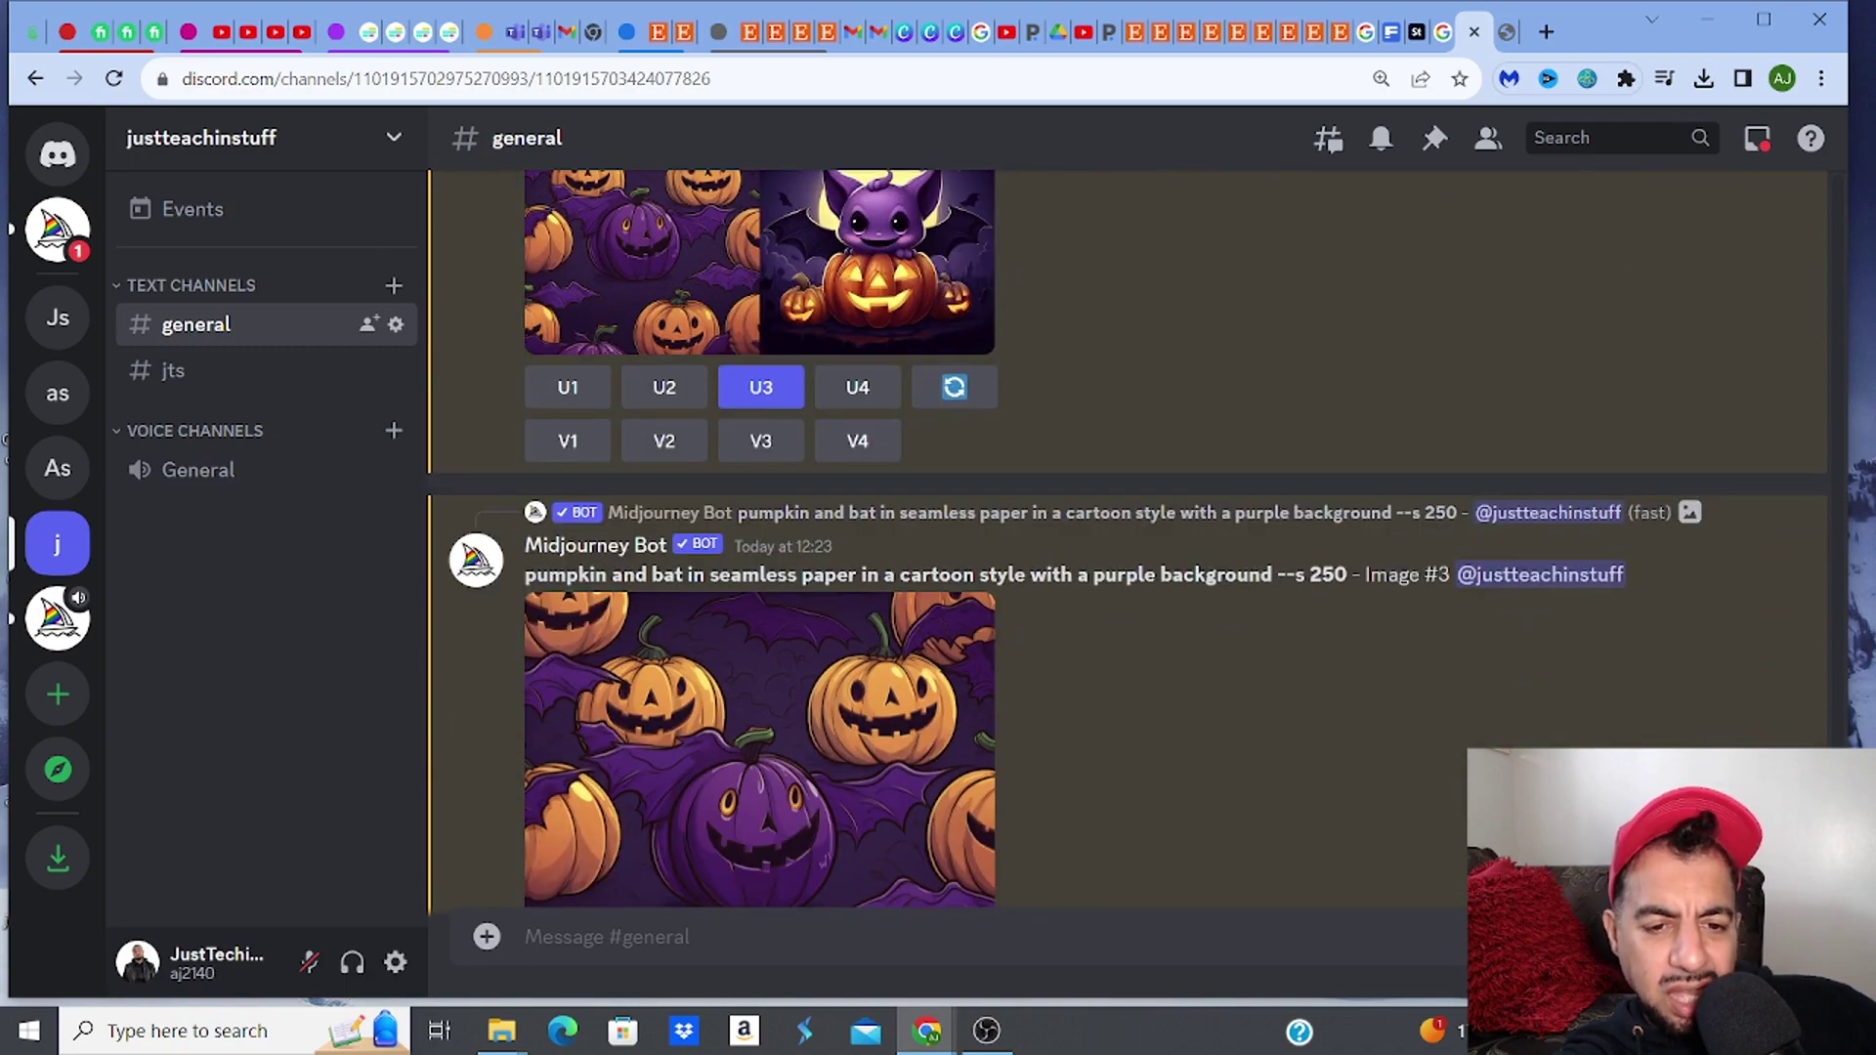
scroll(1125, 538, "down", 1)
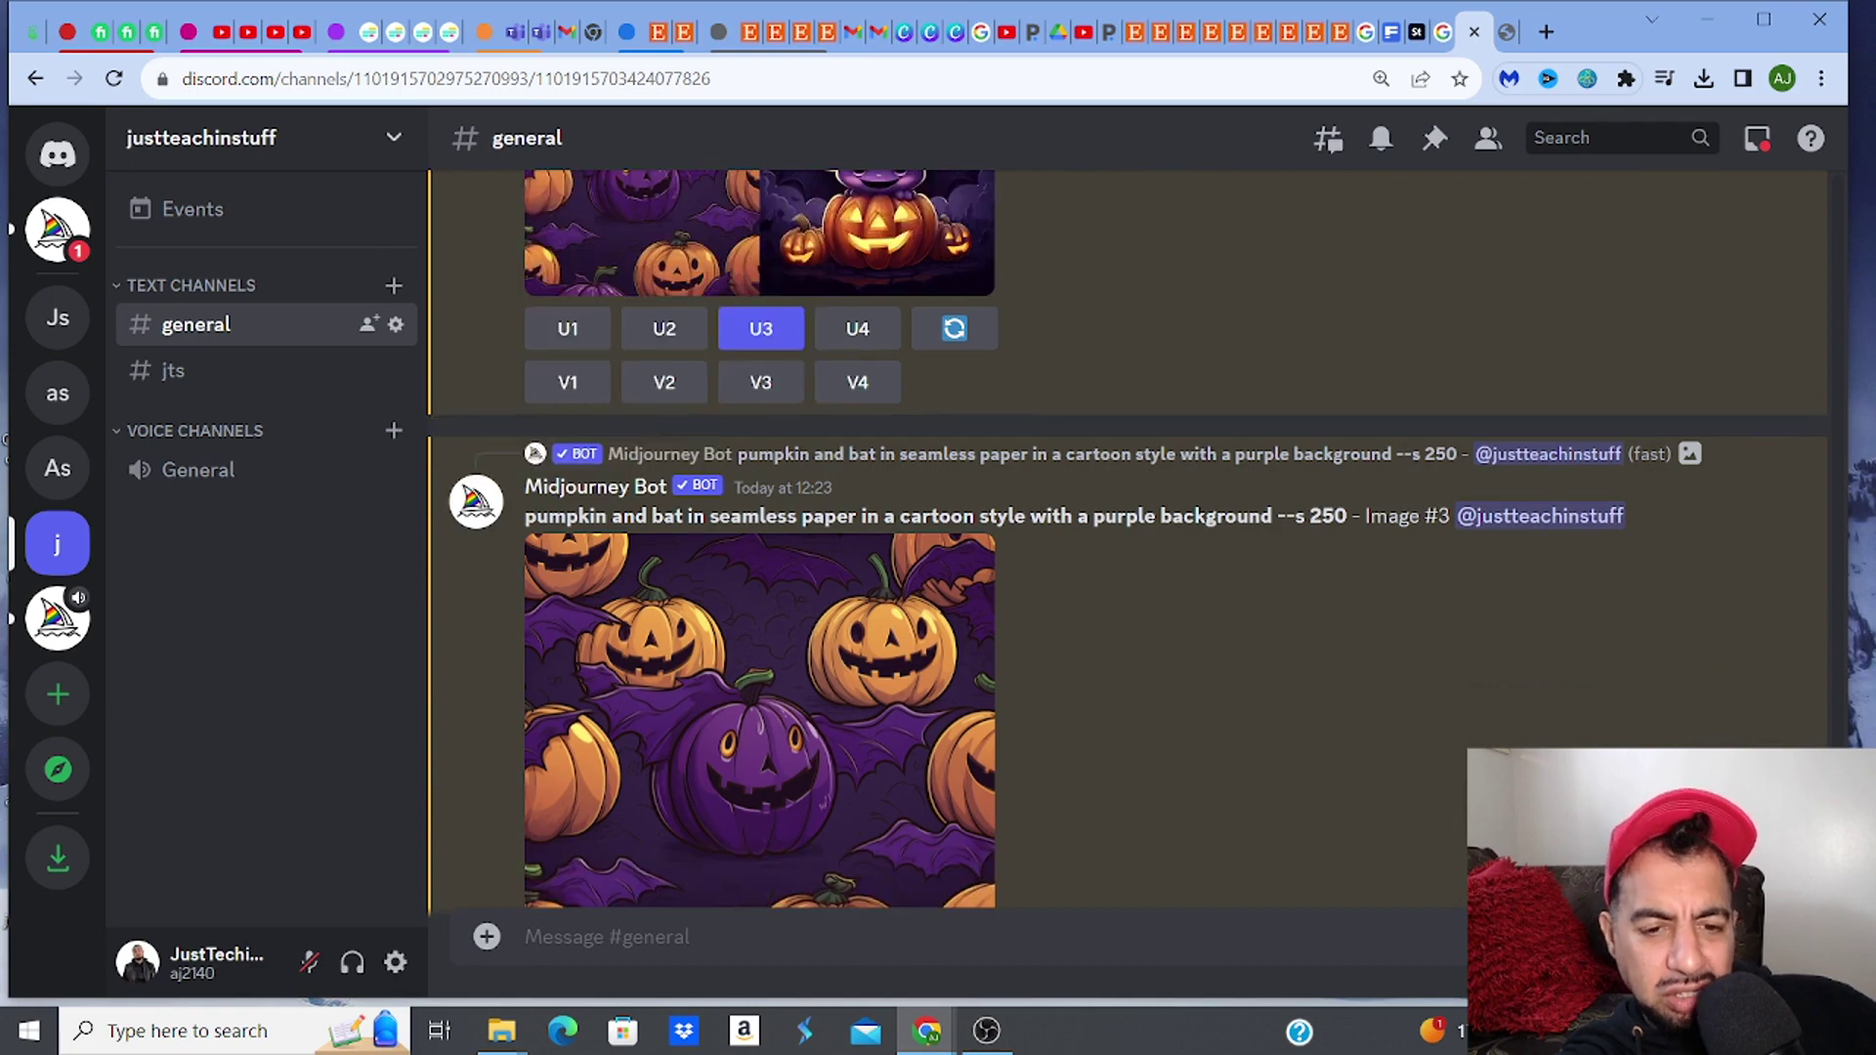
scroll(1126, 538, "down", 2)
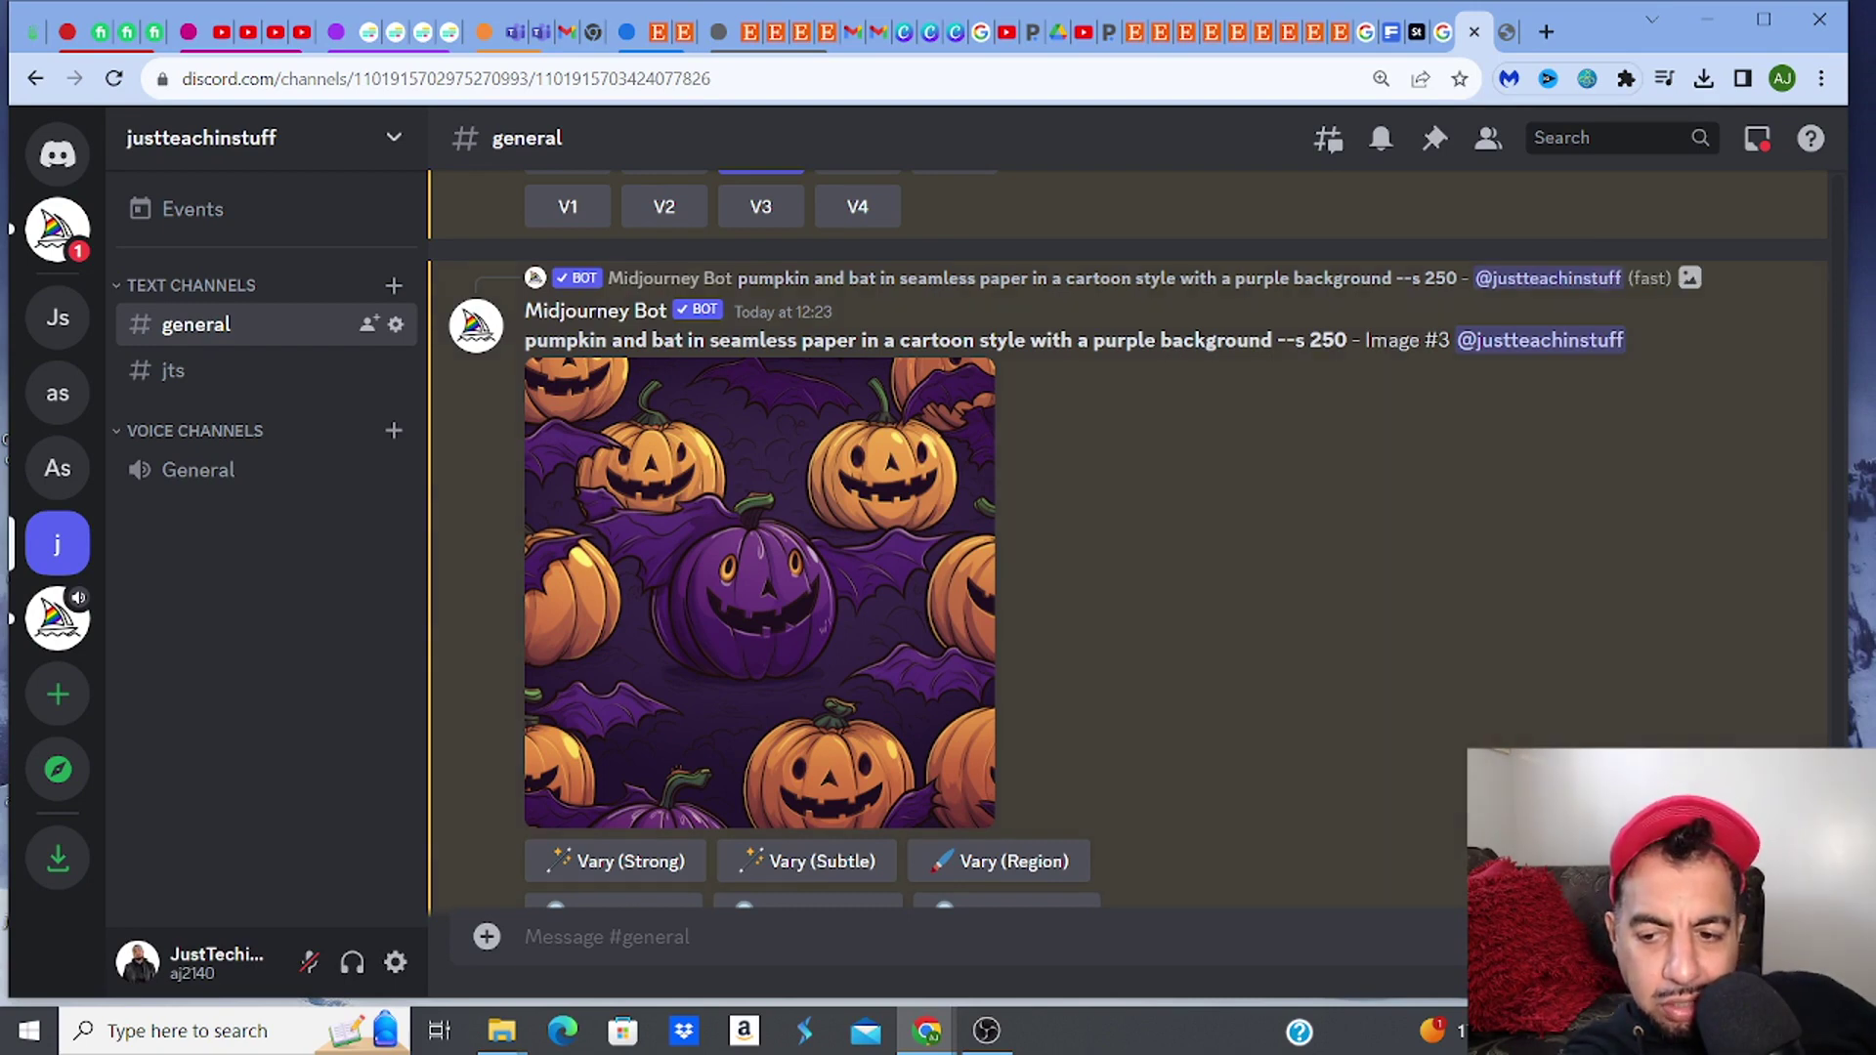
scroll(1124, 537, "down", 3)
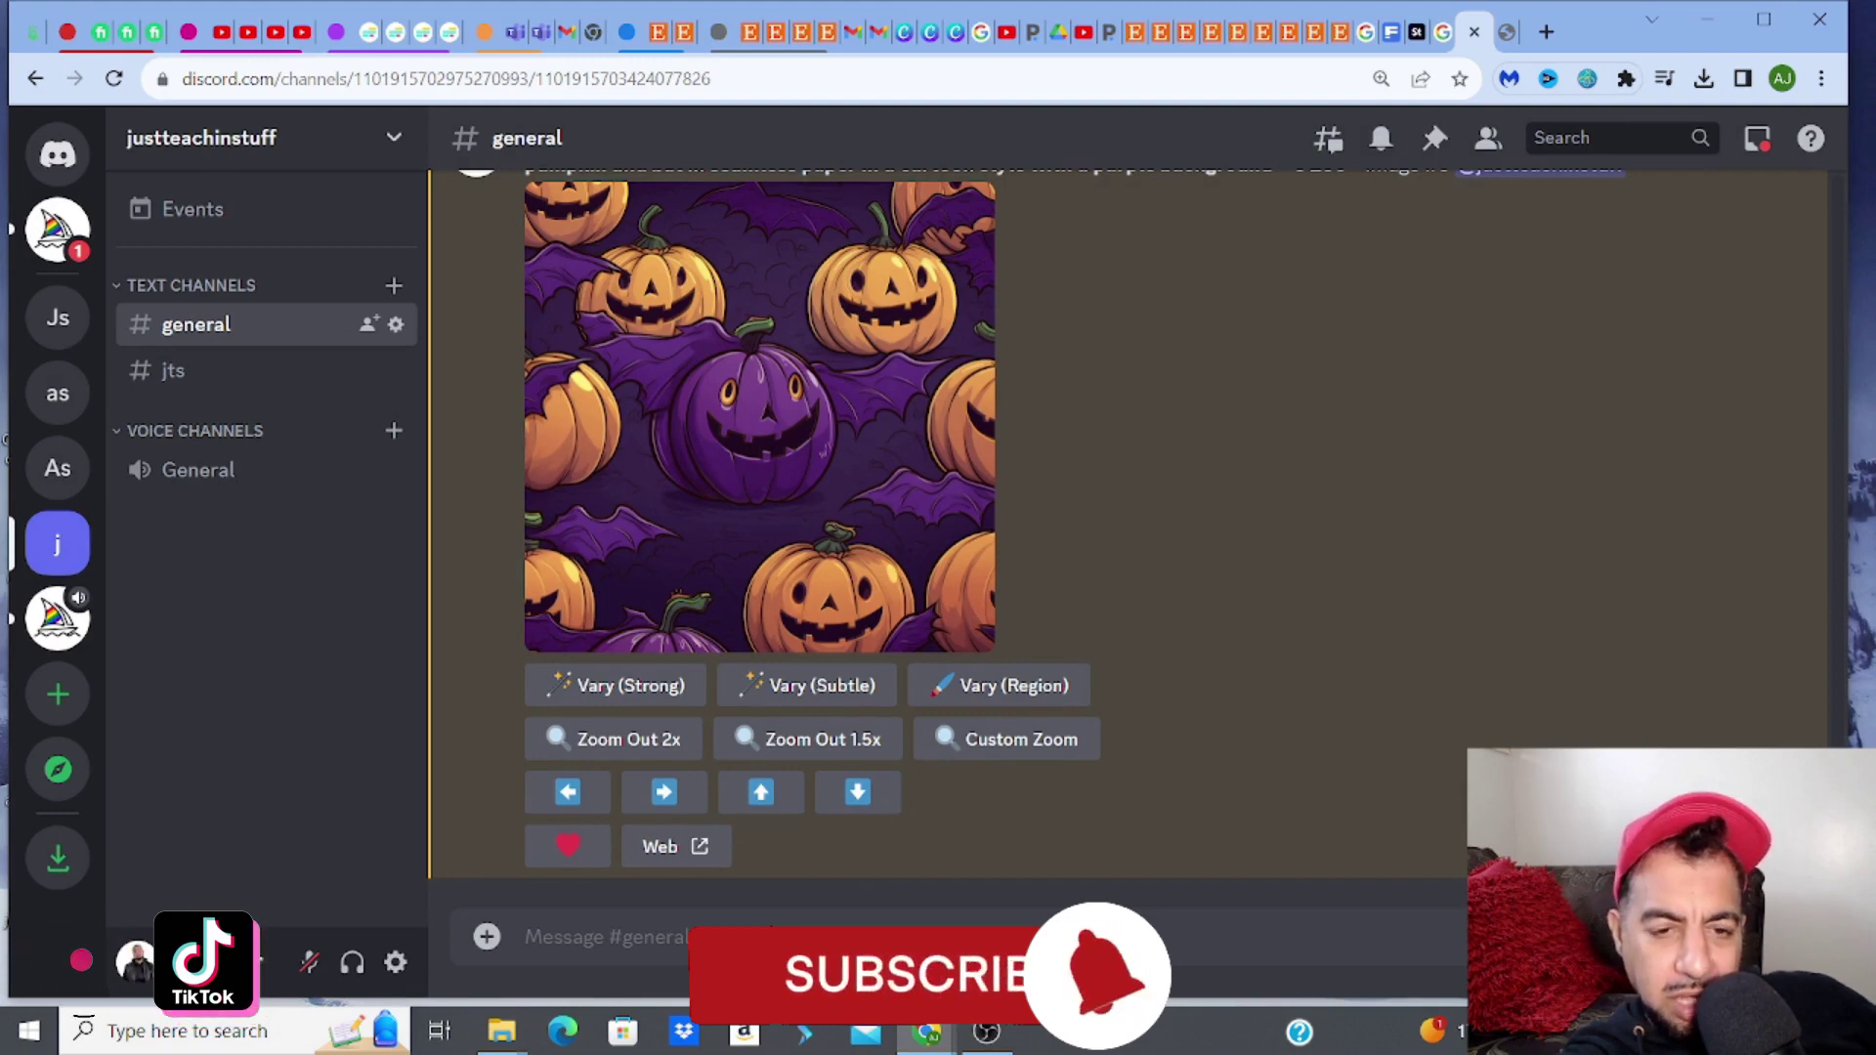
scroll(1123, 537, "up", 3)
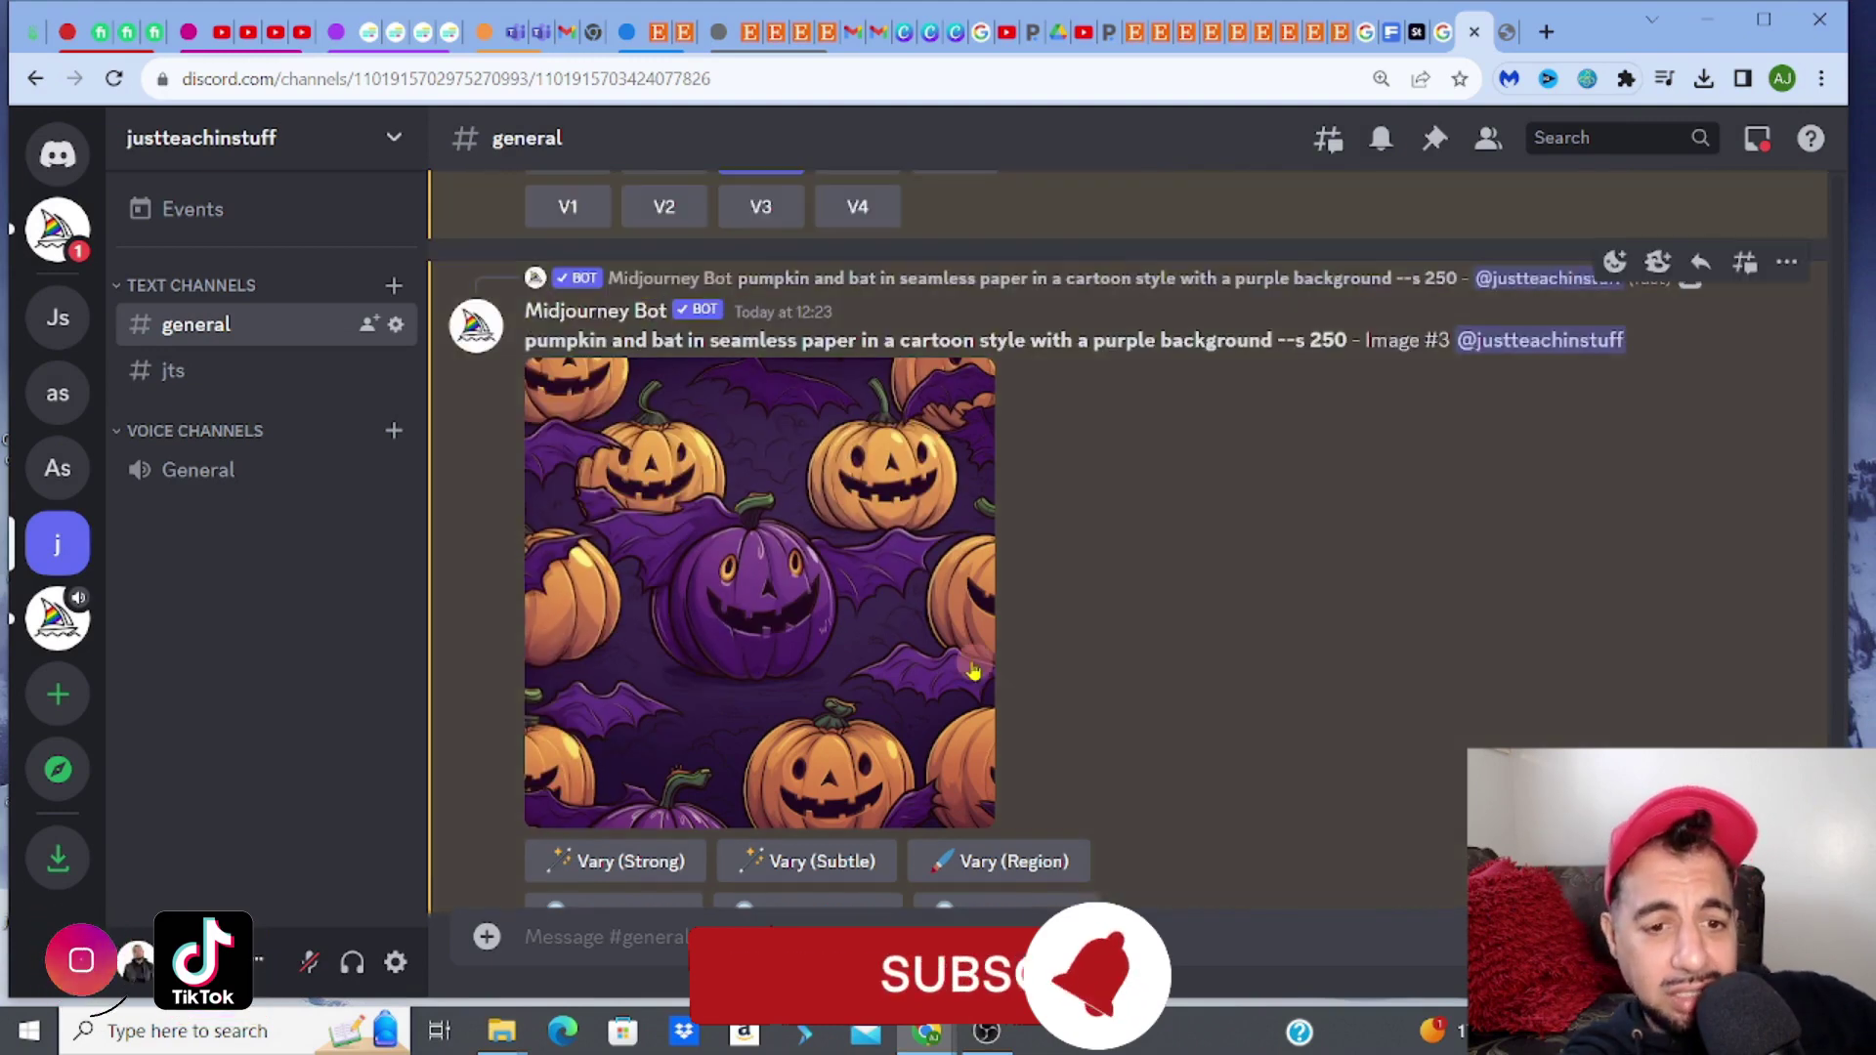
left_click_drag(526, 340, 1263, 337)
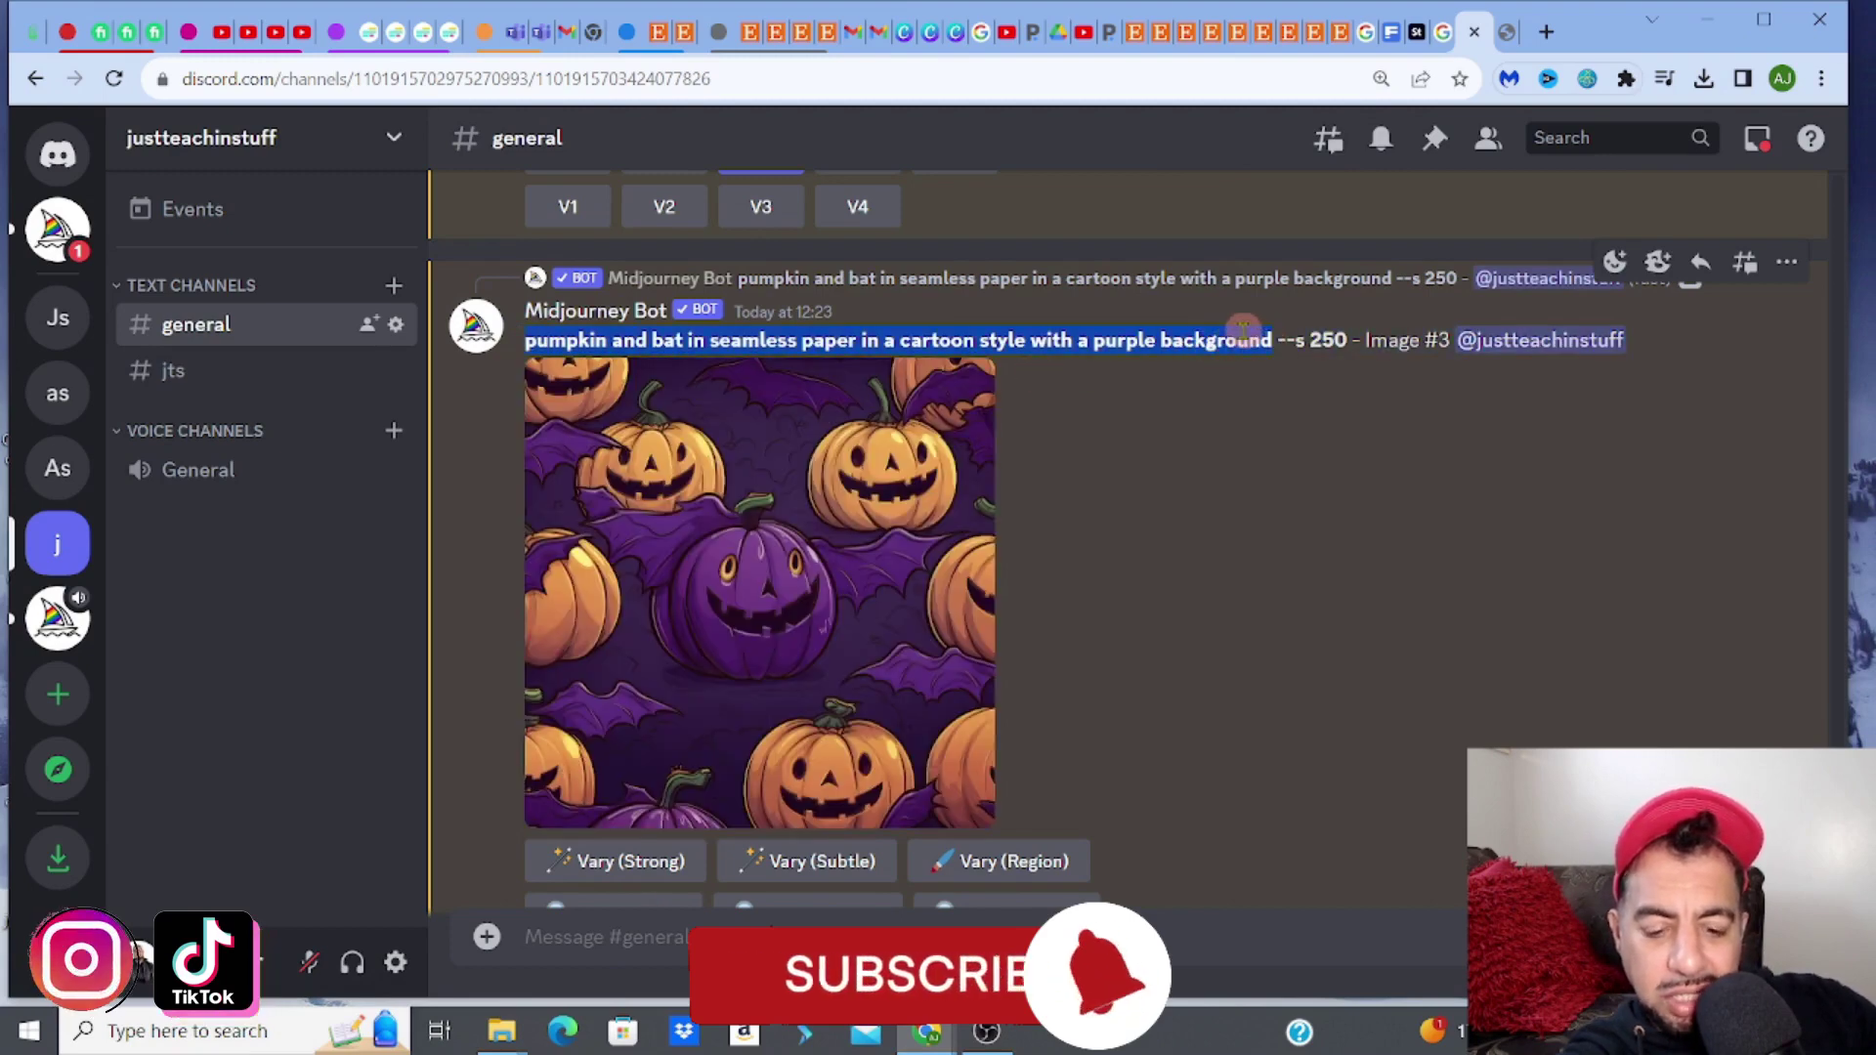
right_click(1243, 327)
Step: Copy the pumpkin-and-bat prompt and resubmit it through /imagine with --tile added before --s 250
left_click(1274, 349)
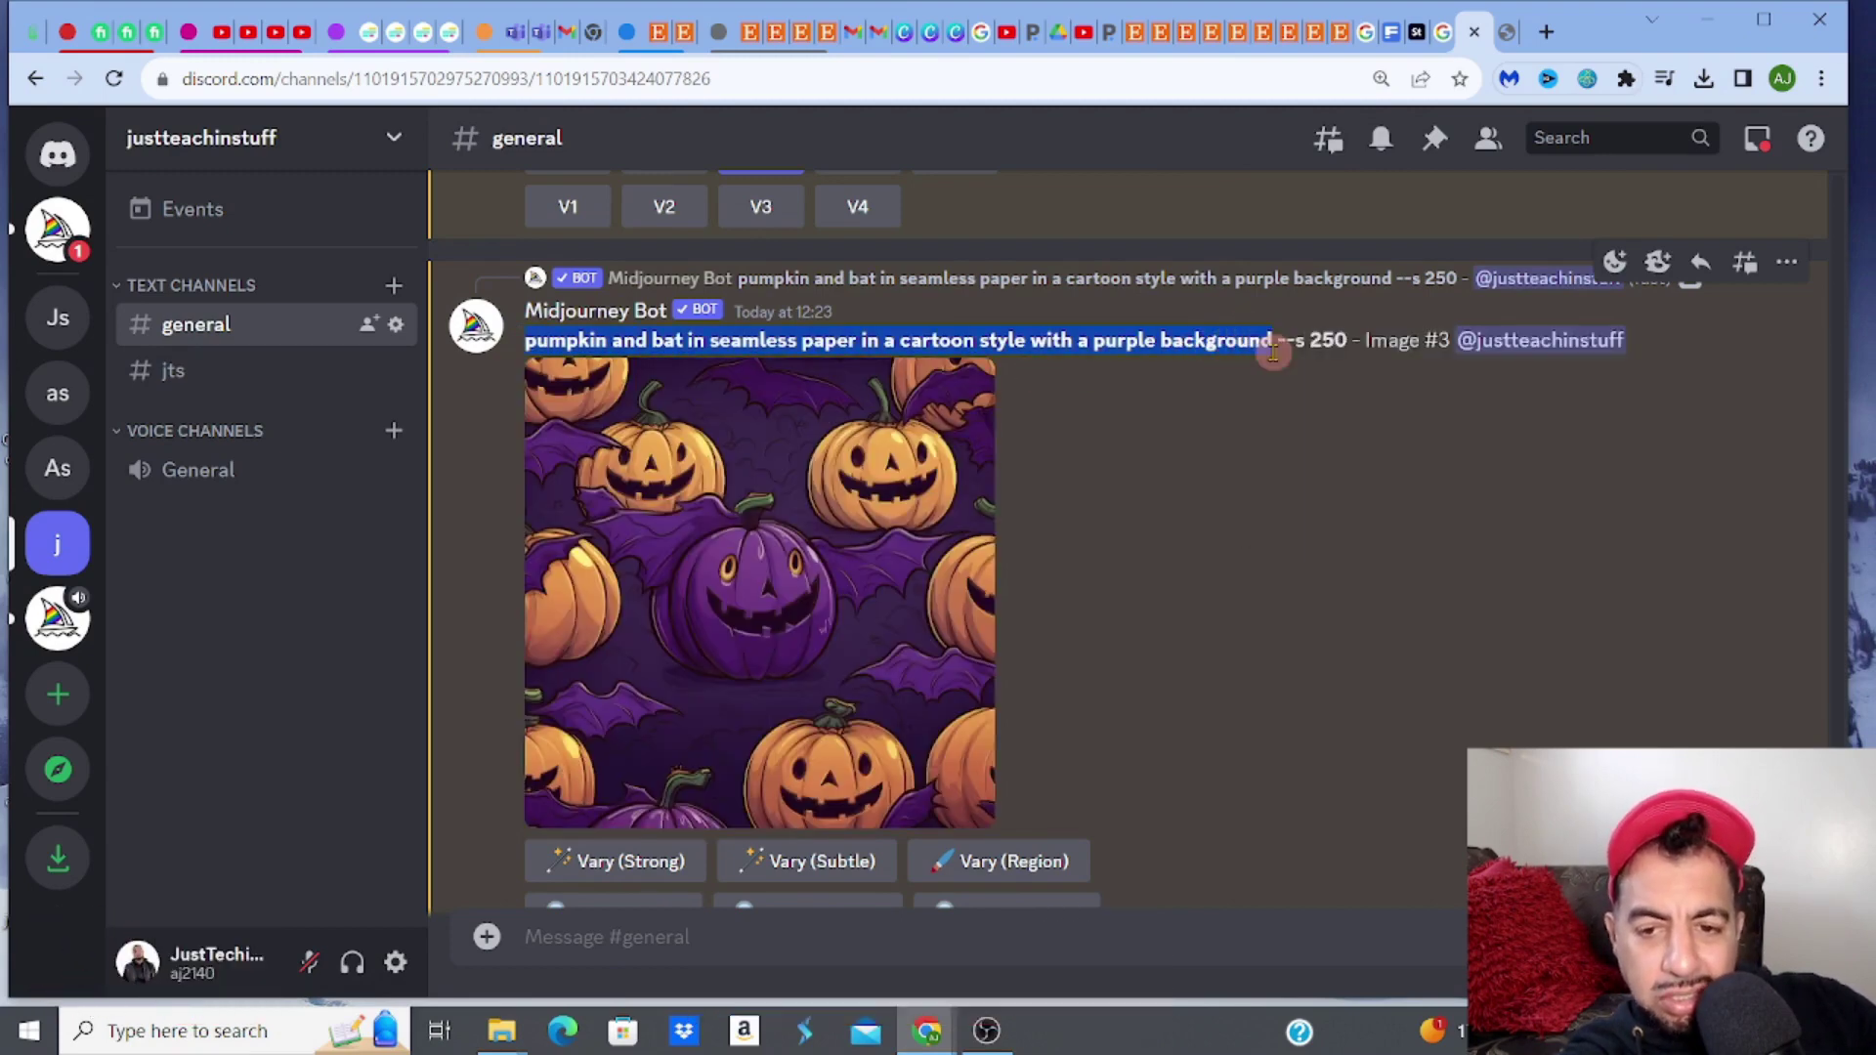
left_click(618, 941)
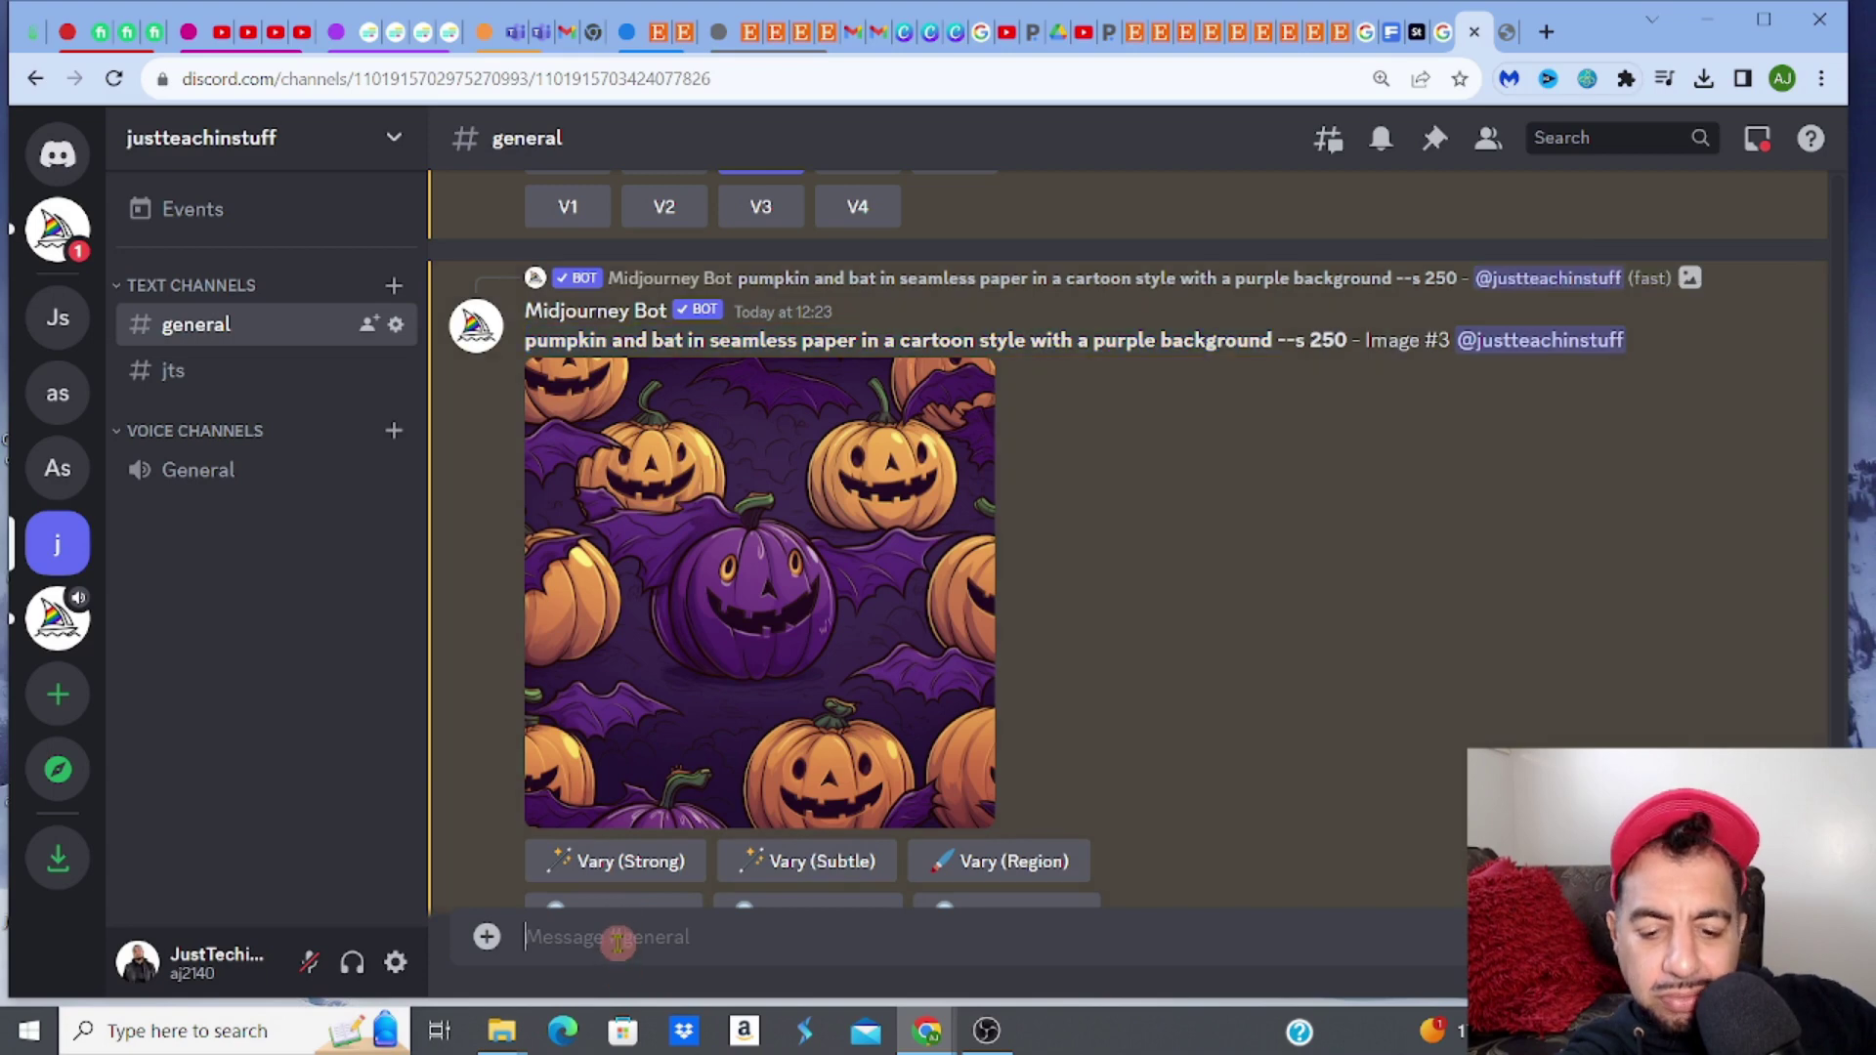
type("/")
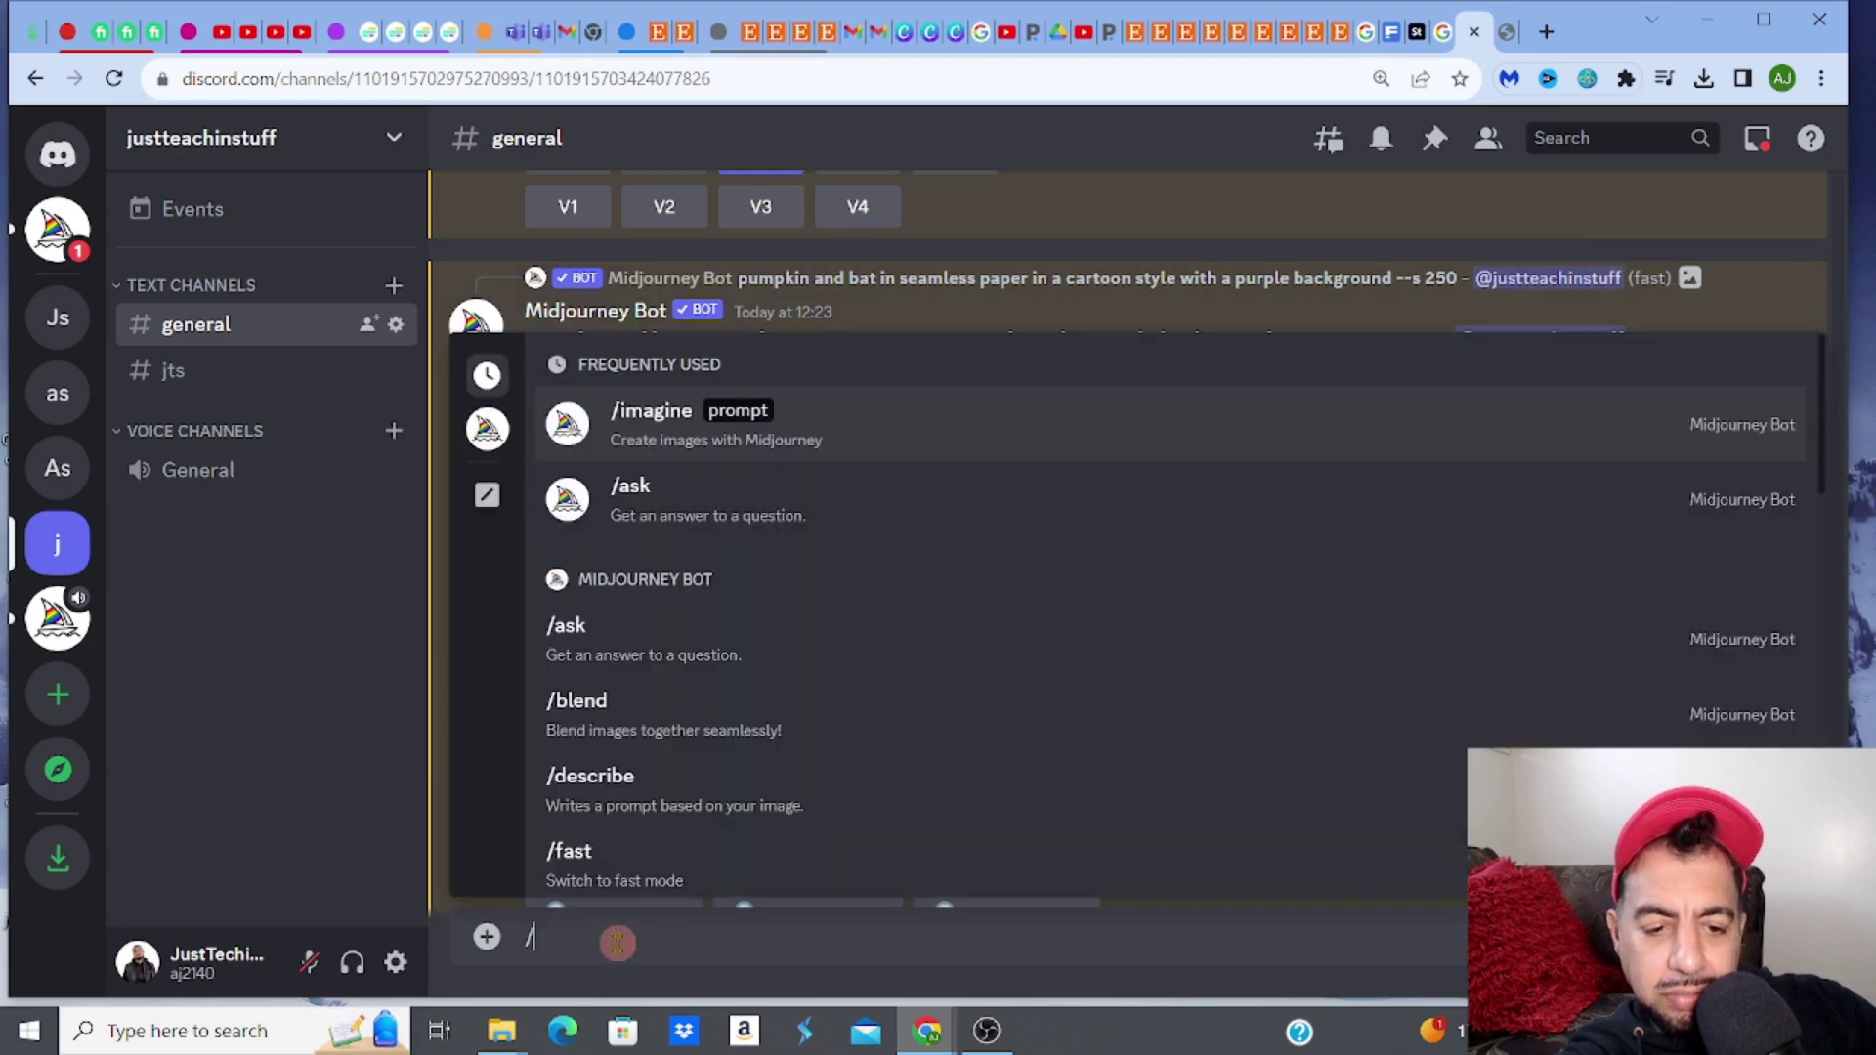
left_click(645, 415)
left_click(712, 940)
right_click(713, 940)
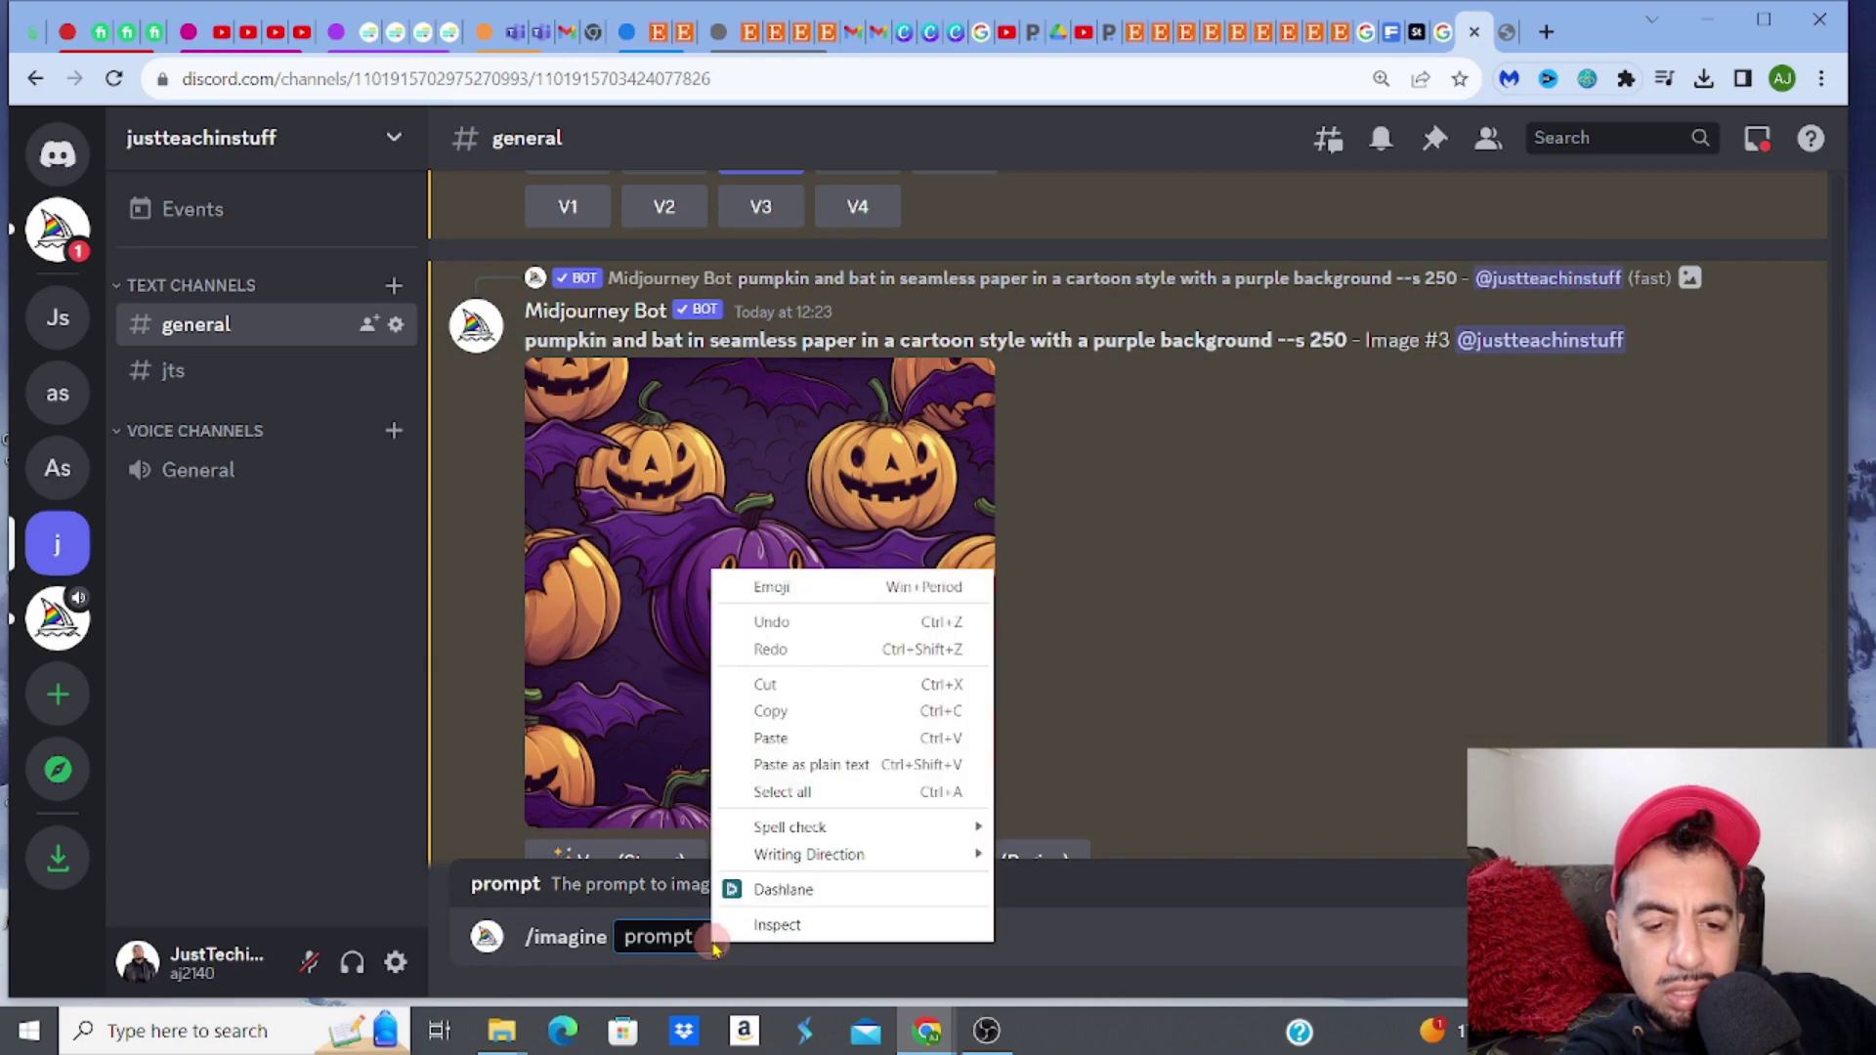
left_click(764, 737)
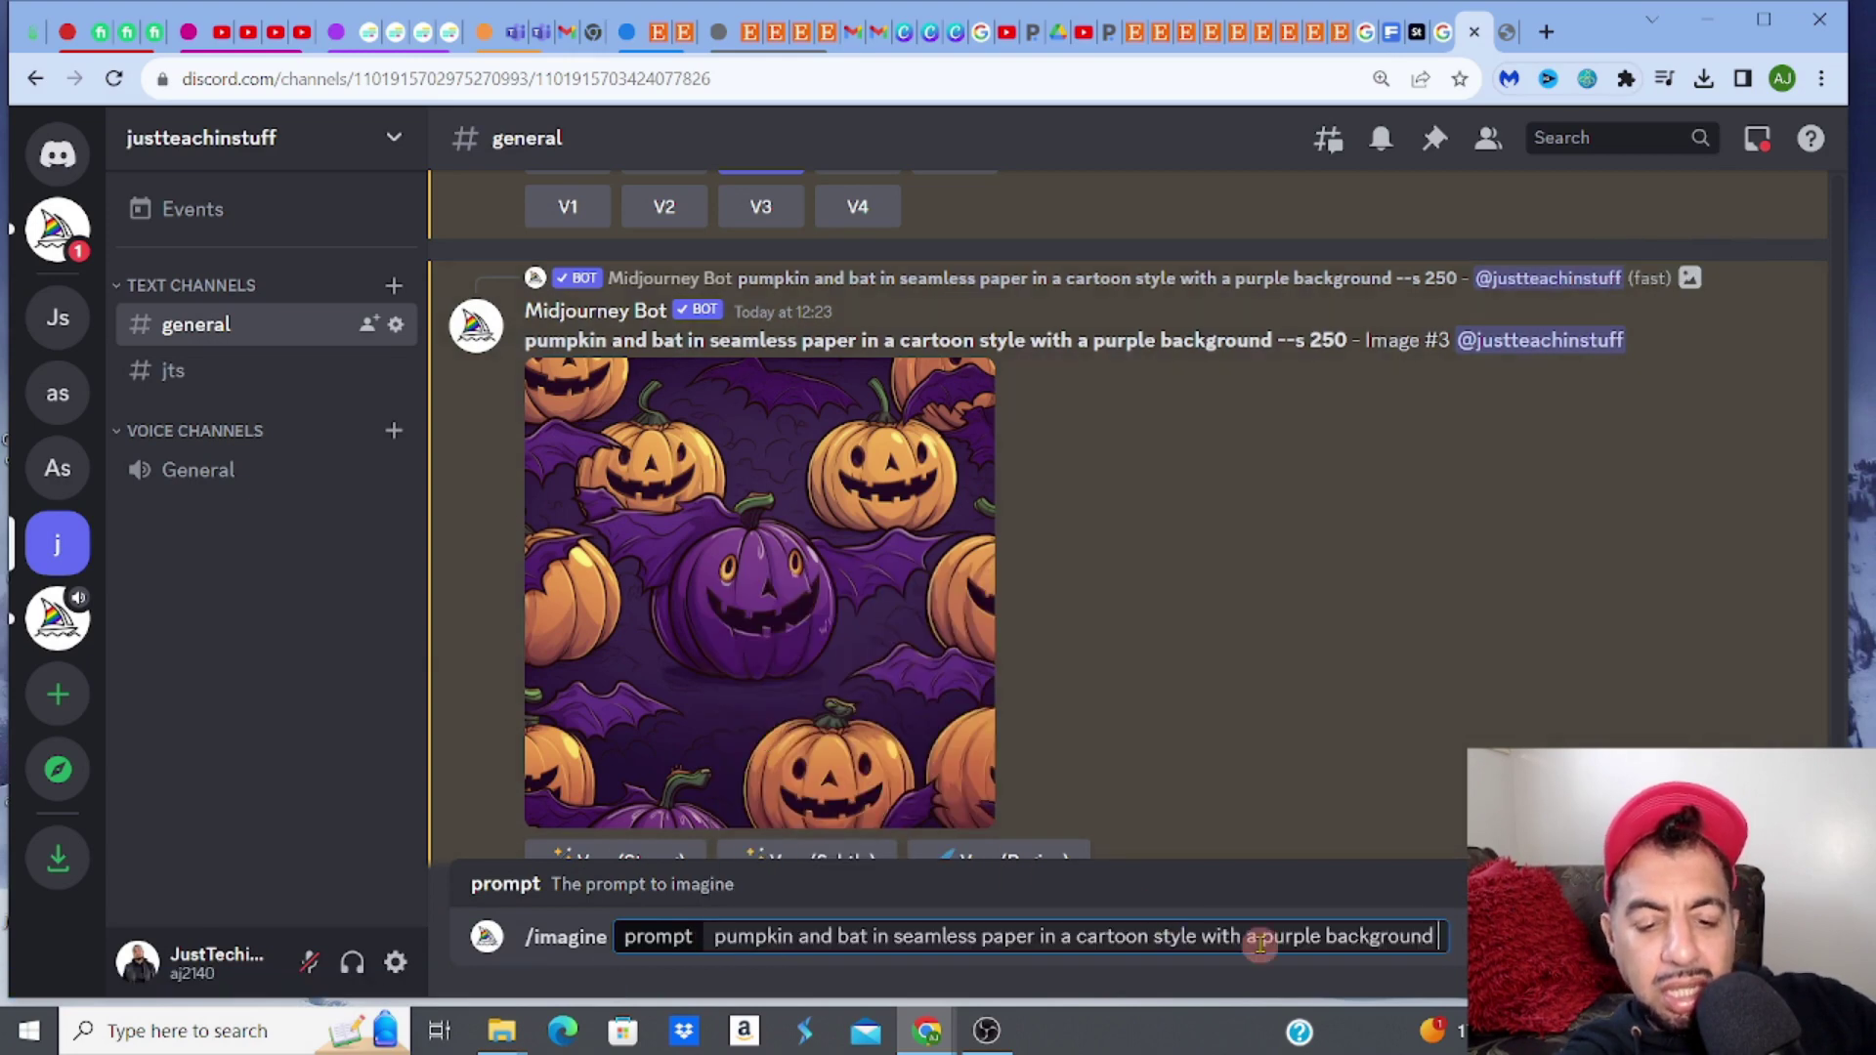
type("--ti")
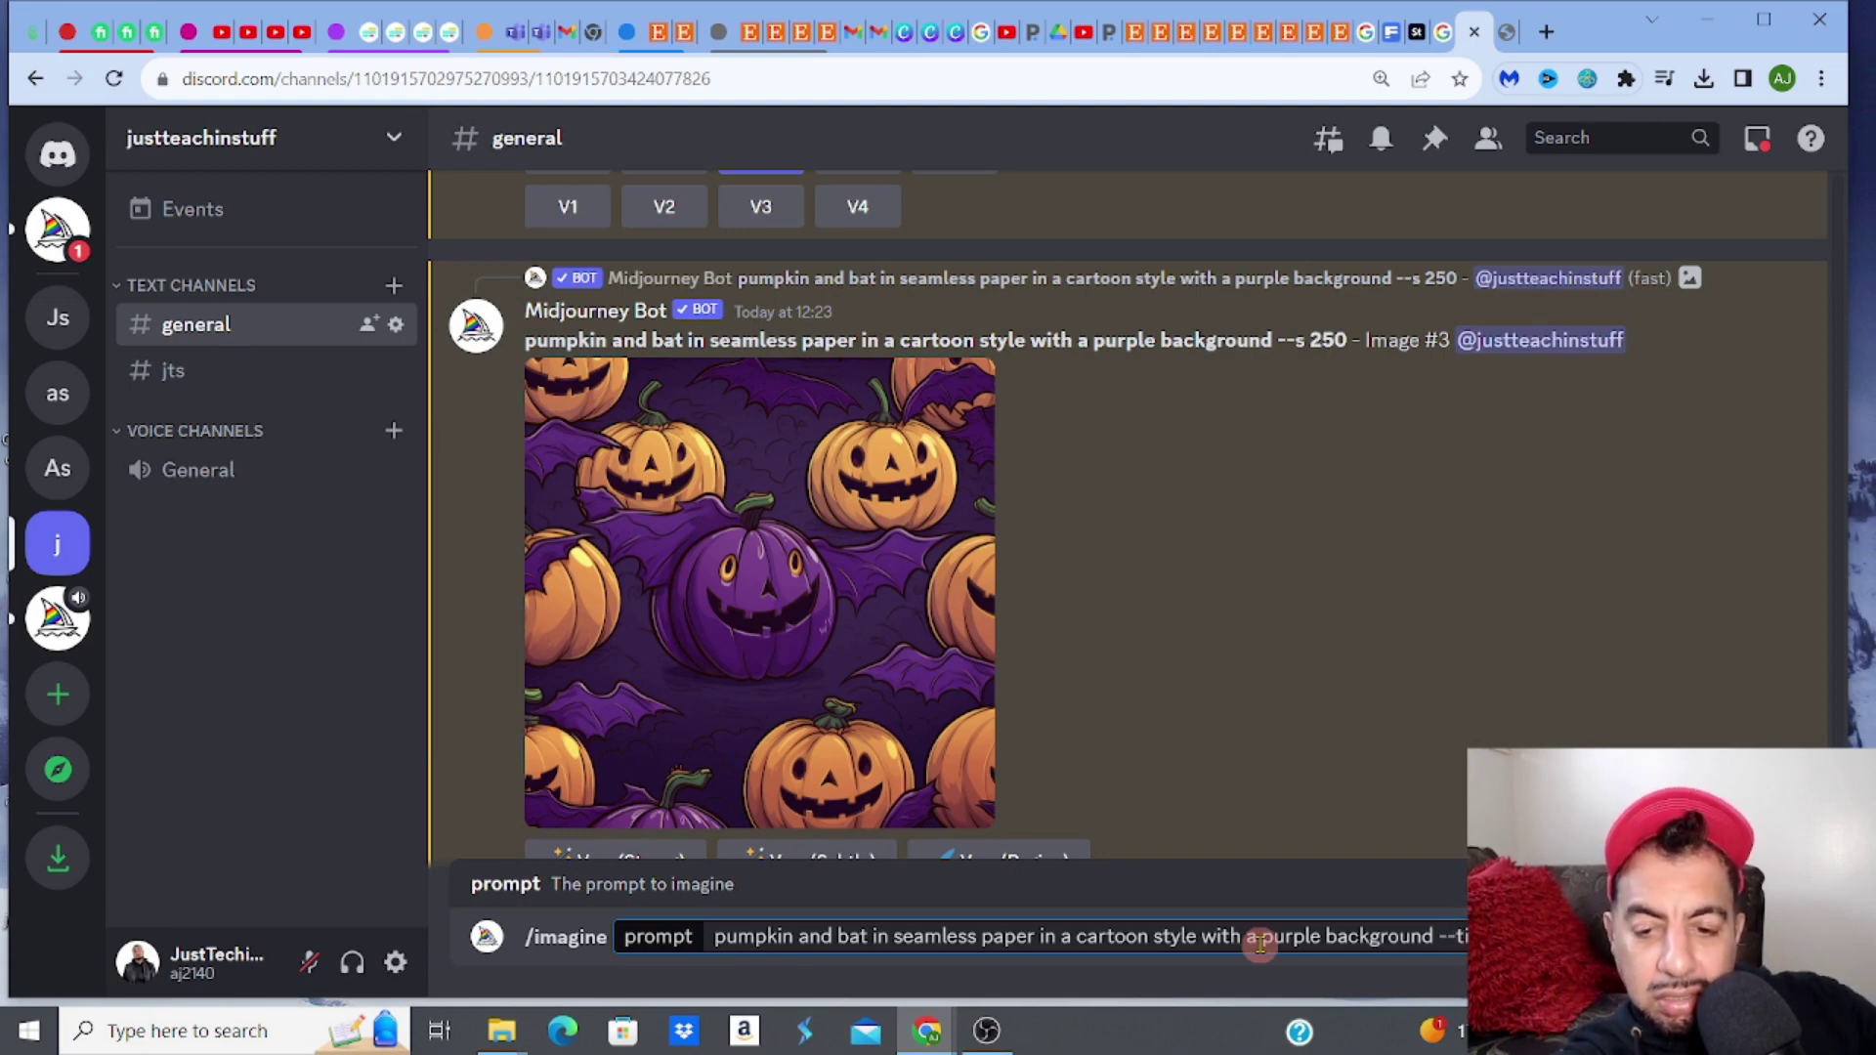
key("Return")
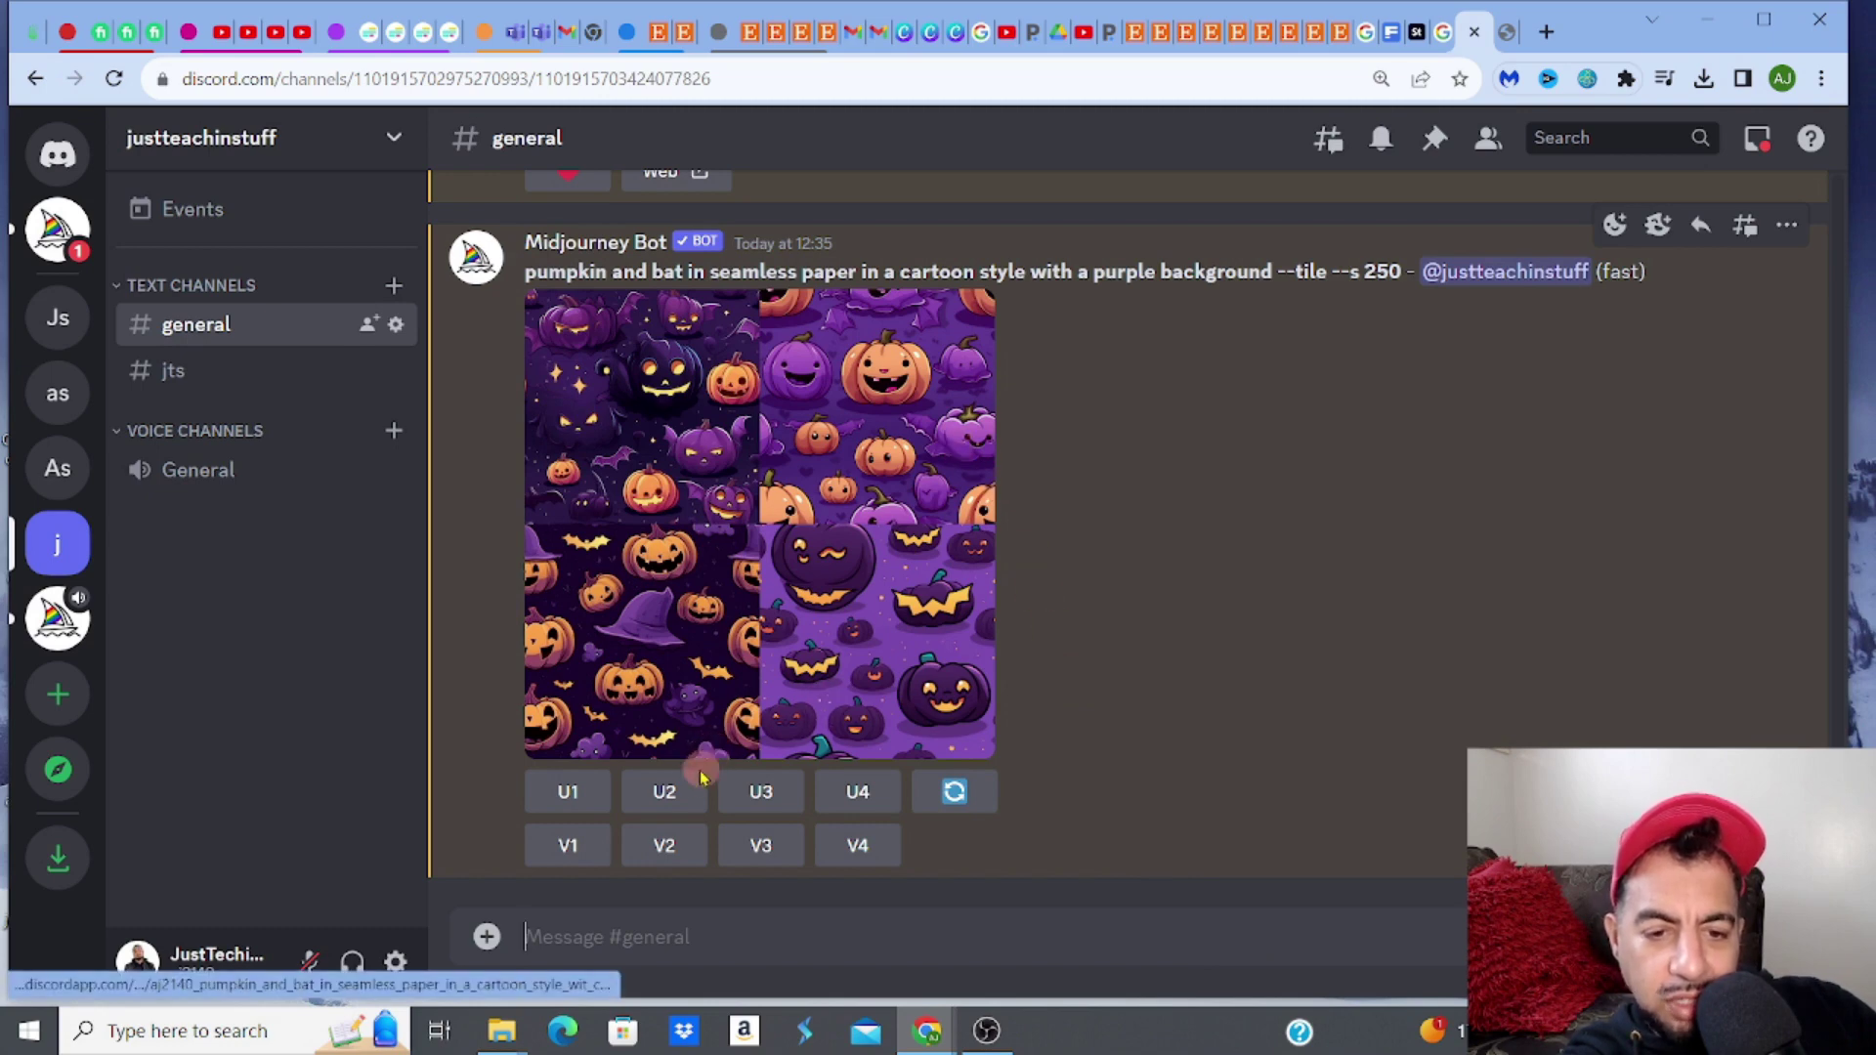
Step: Upscale pattern U2 and save the full-size image to Downloads under its suggested name
left_click(666, 794)
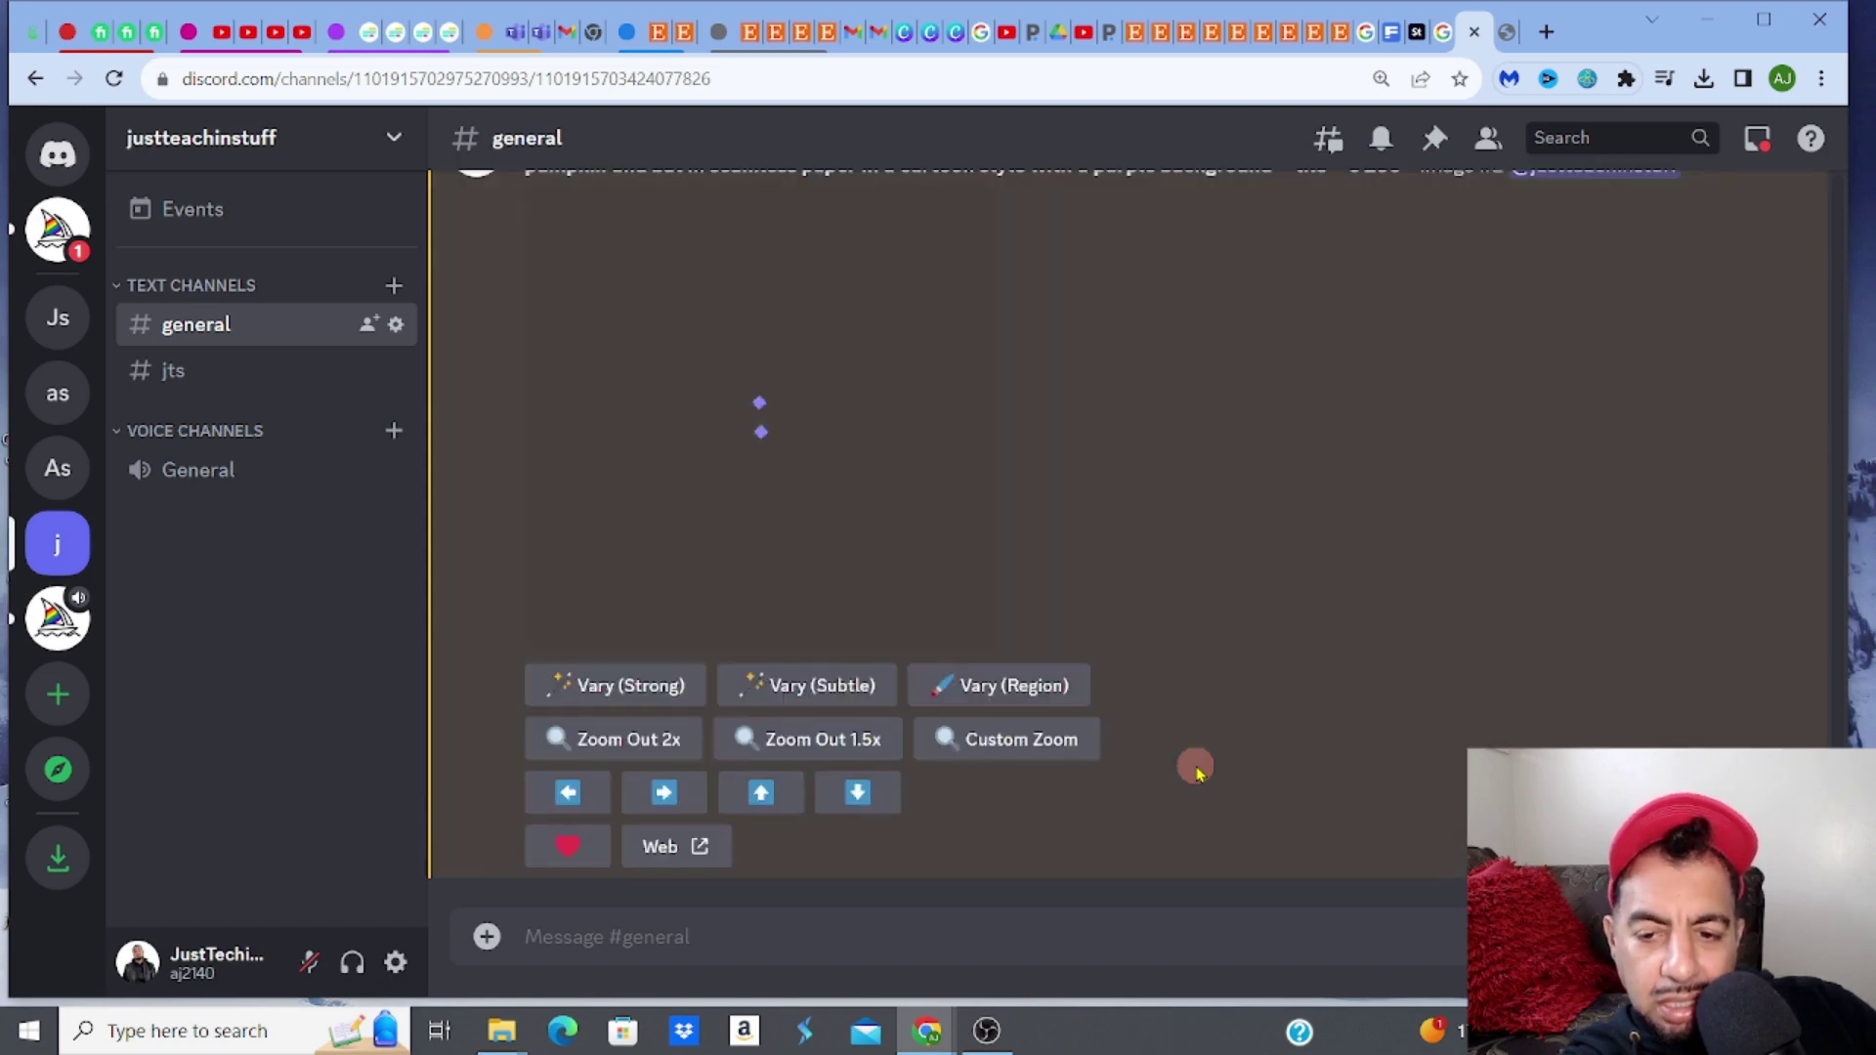
left_click(846, 492)
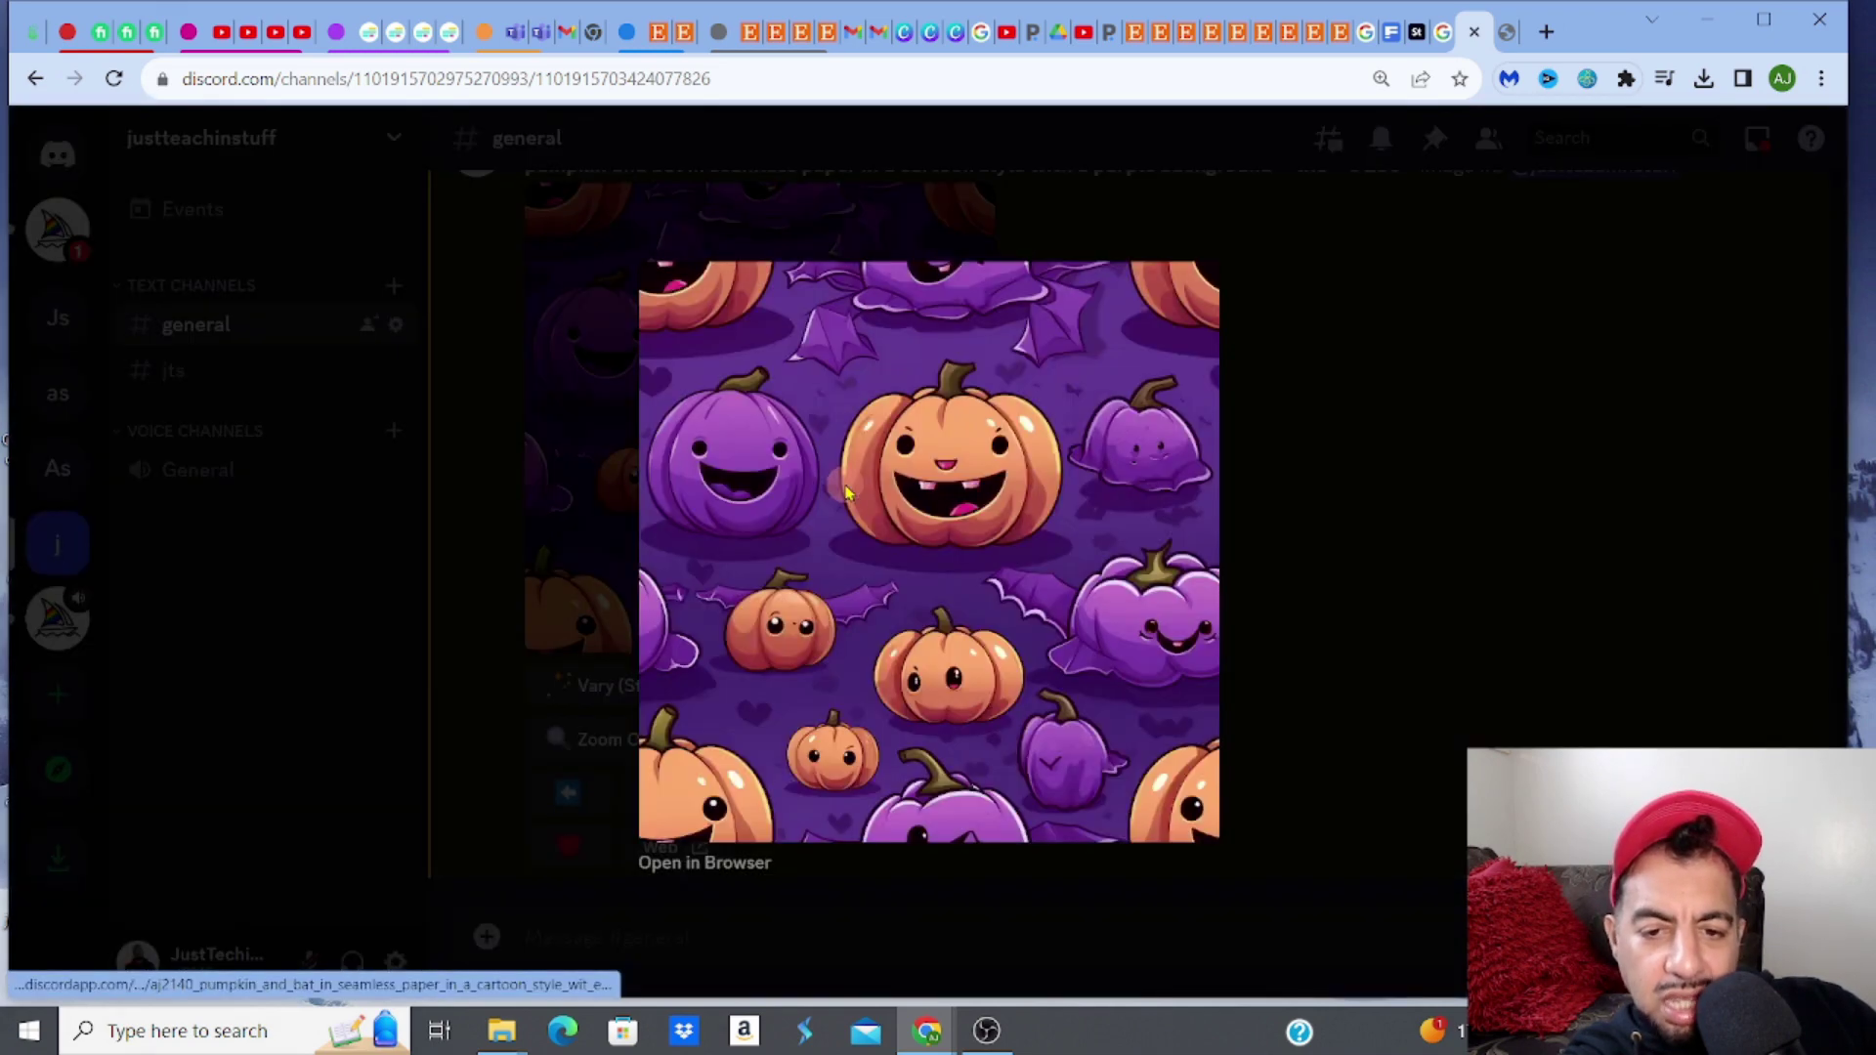
right_click(846, 492)
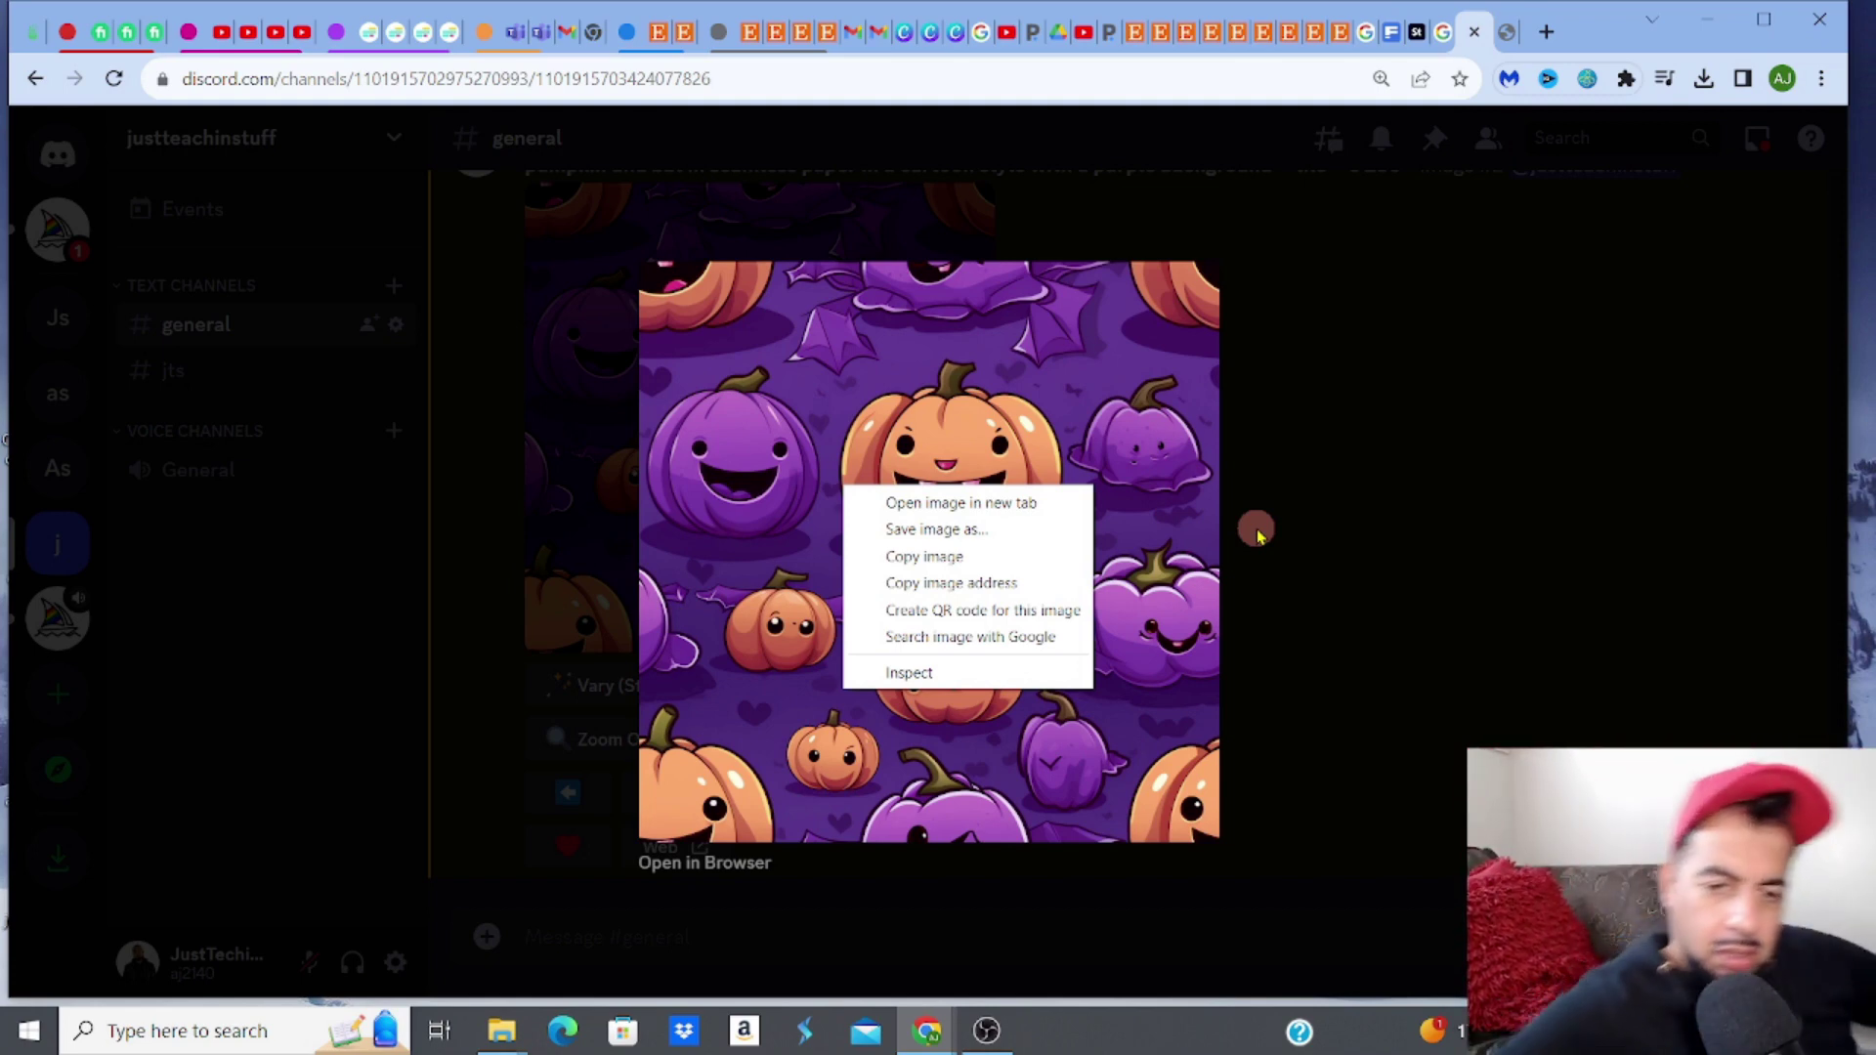
left_click(970, 530)
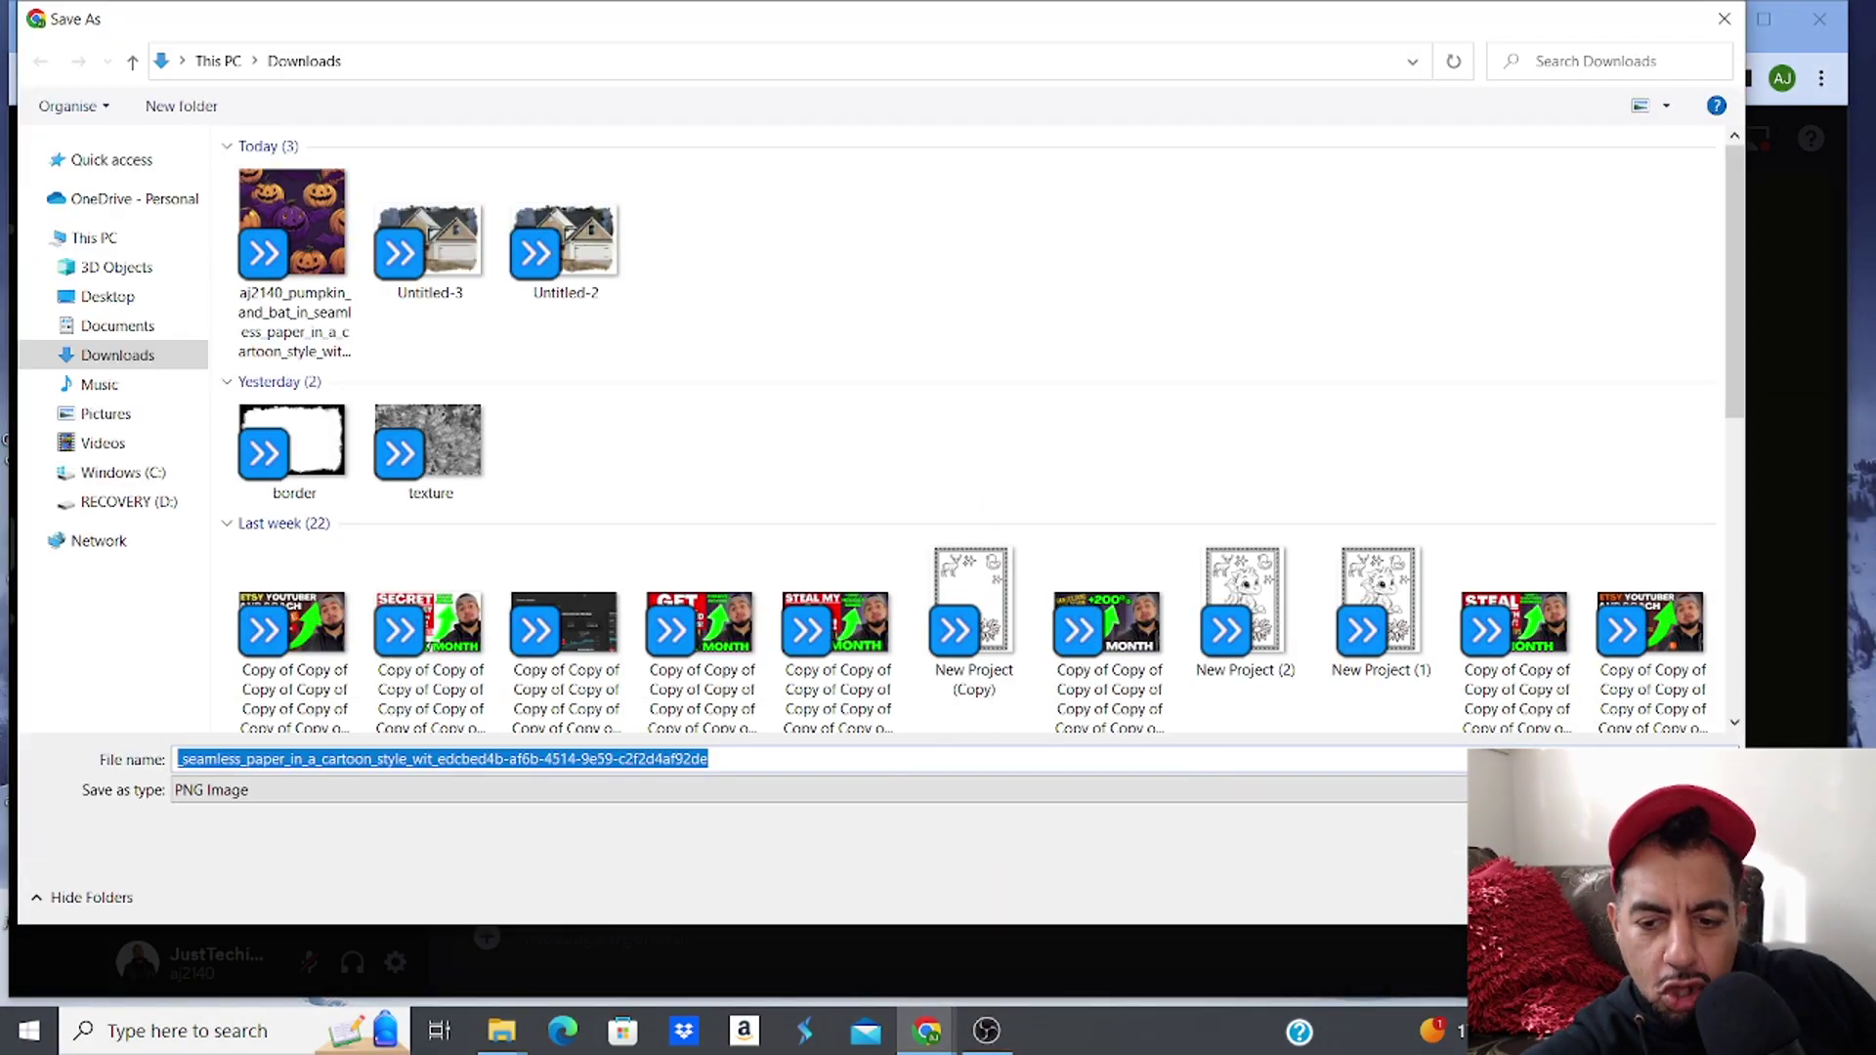
key("Return")
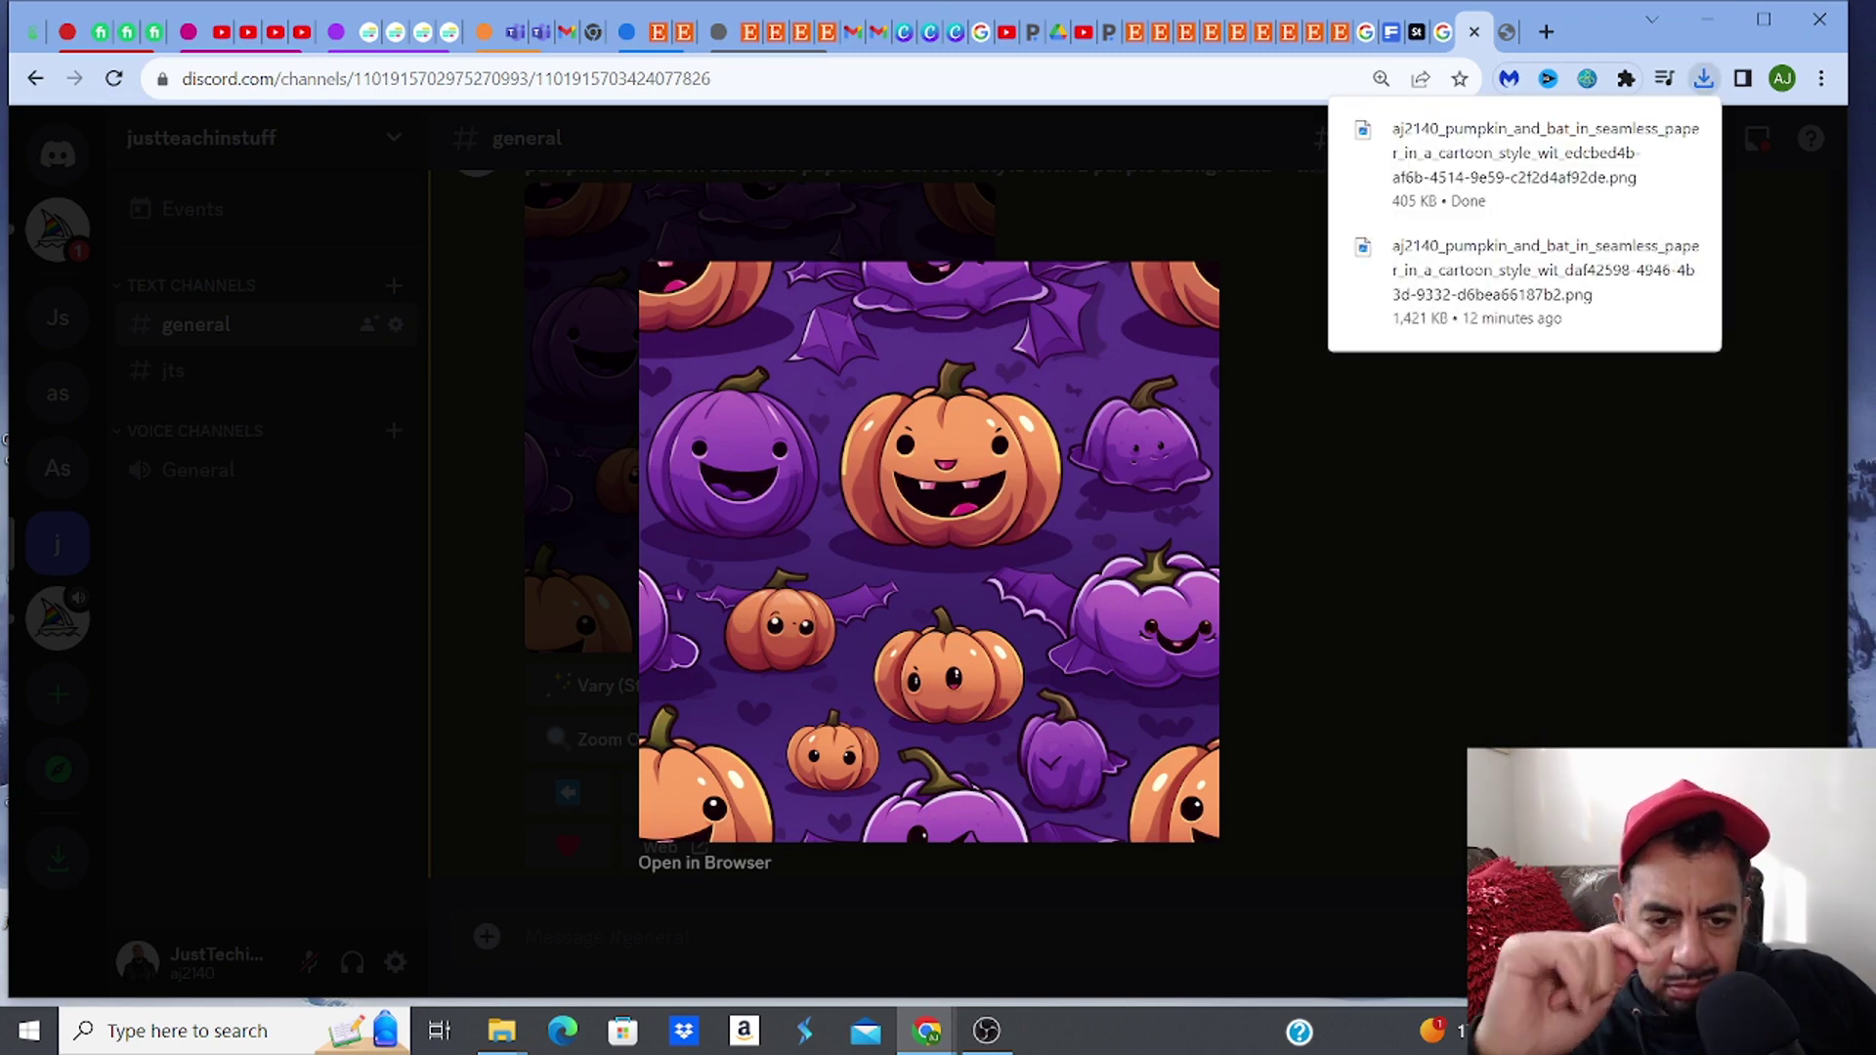
key("Escape")
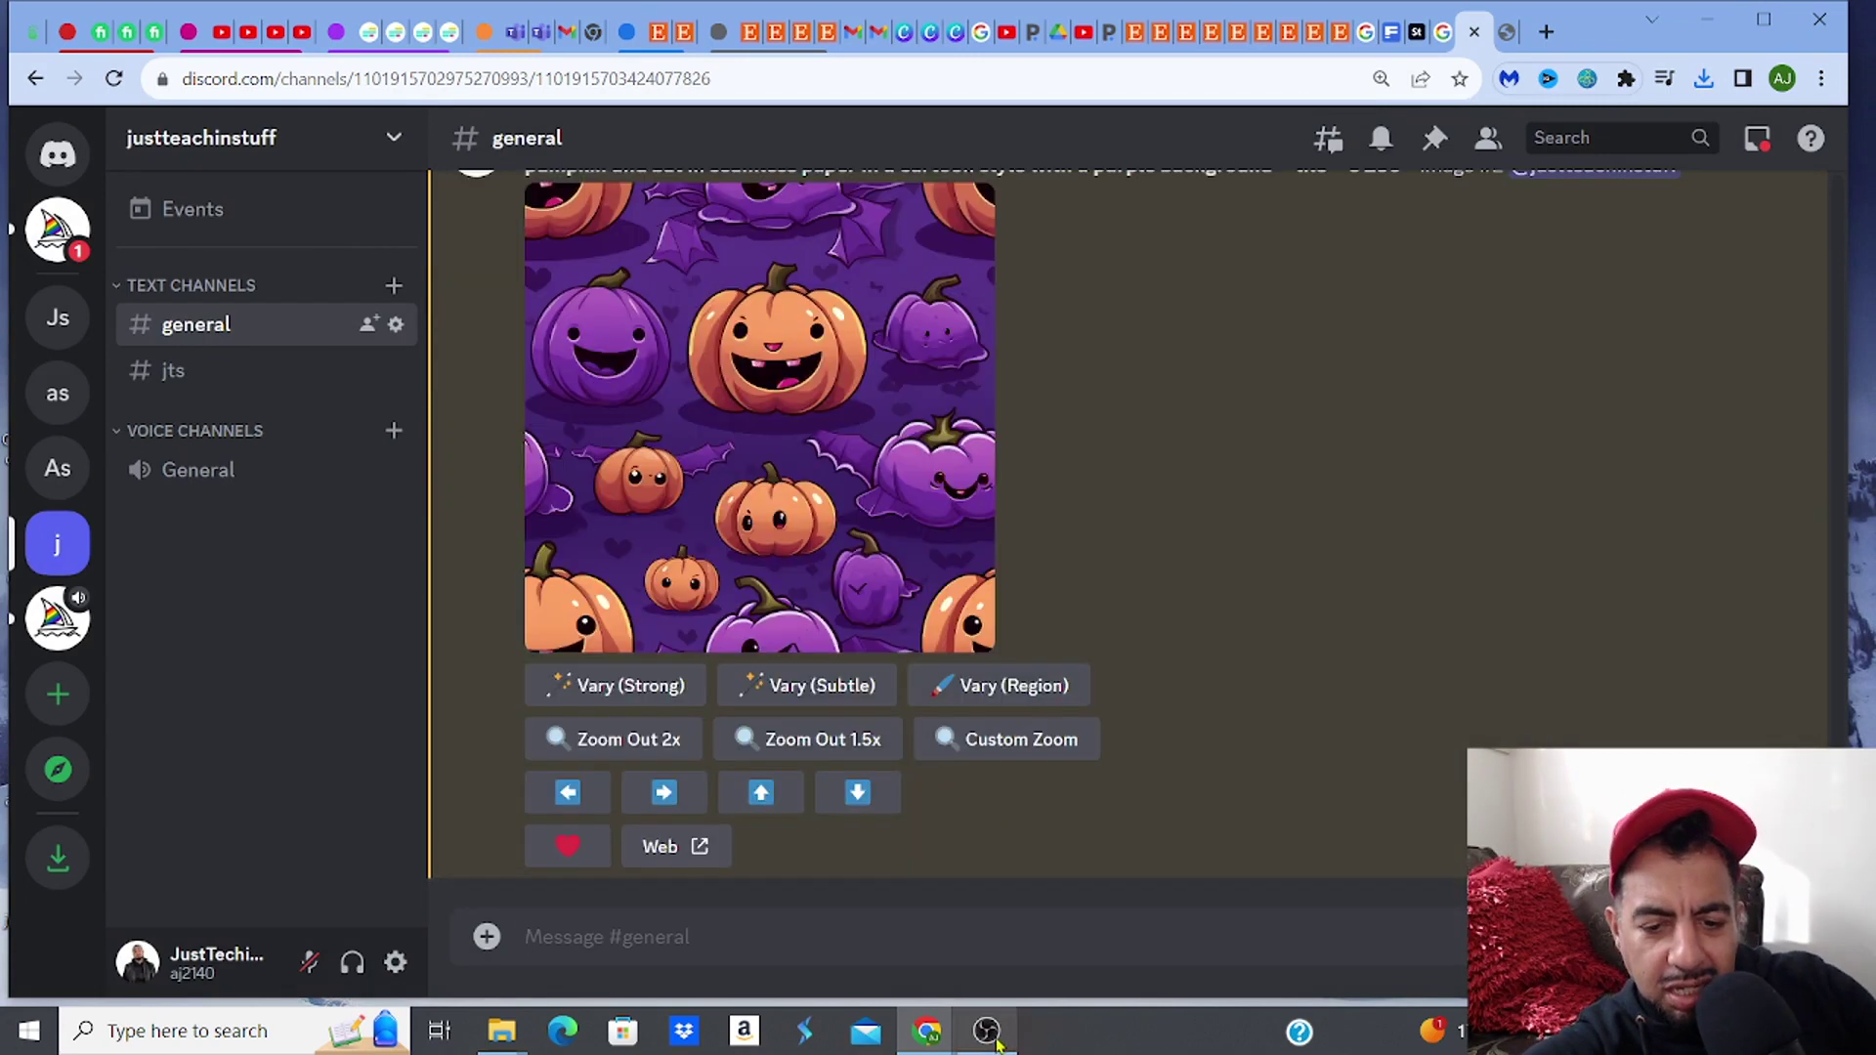
mouse_move(987, 1031)
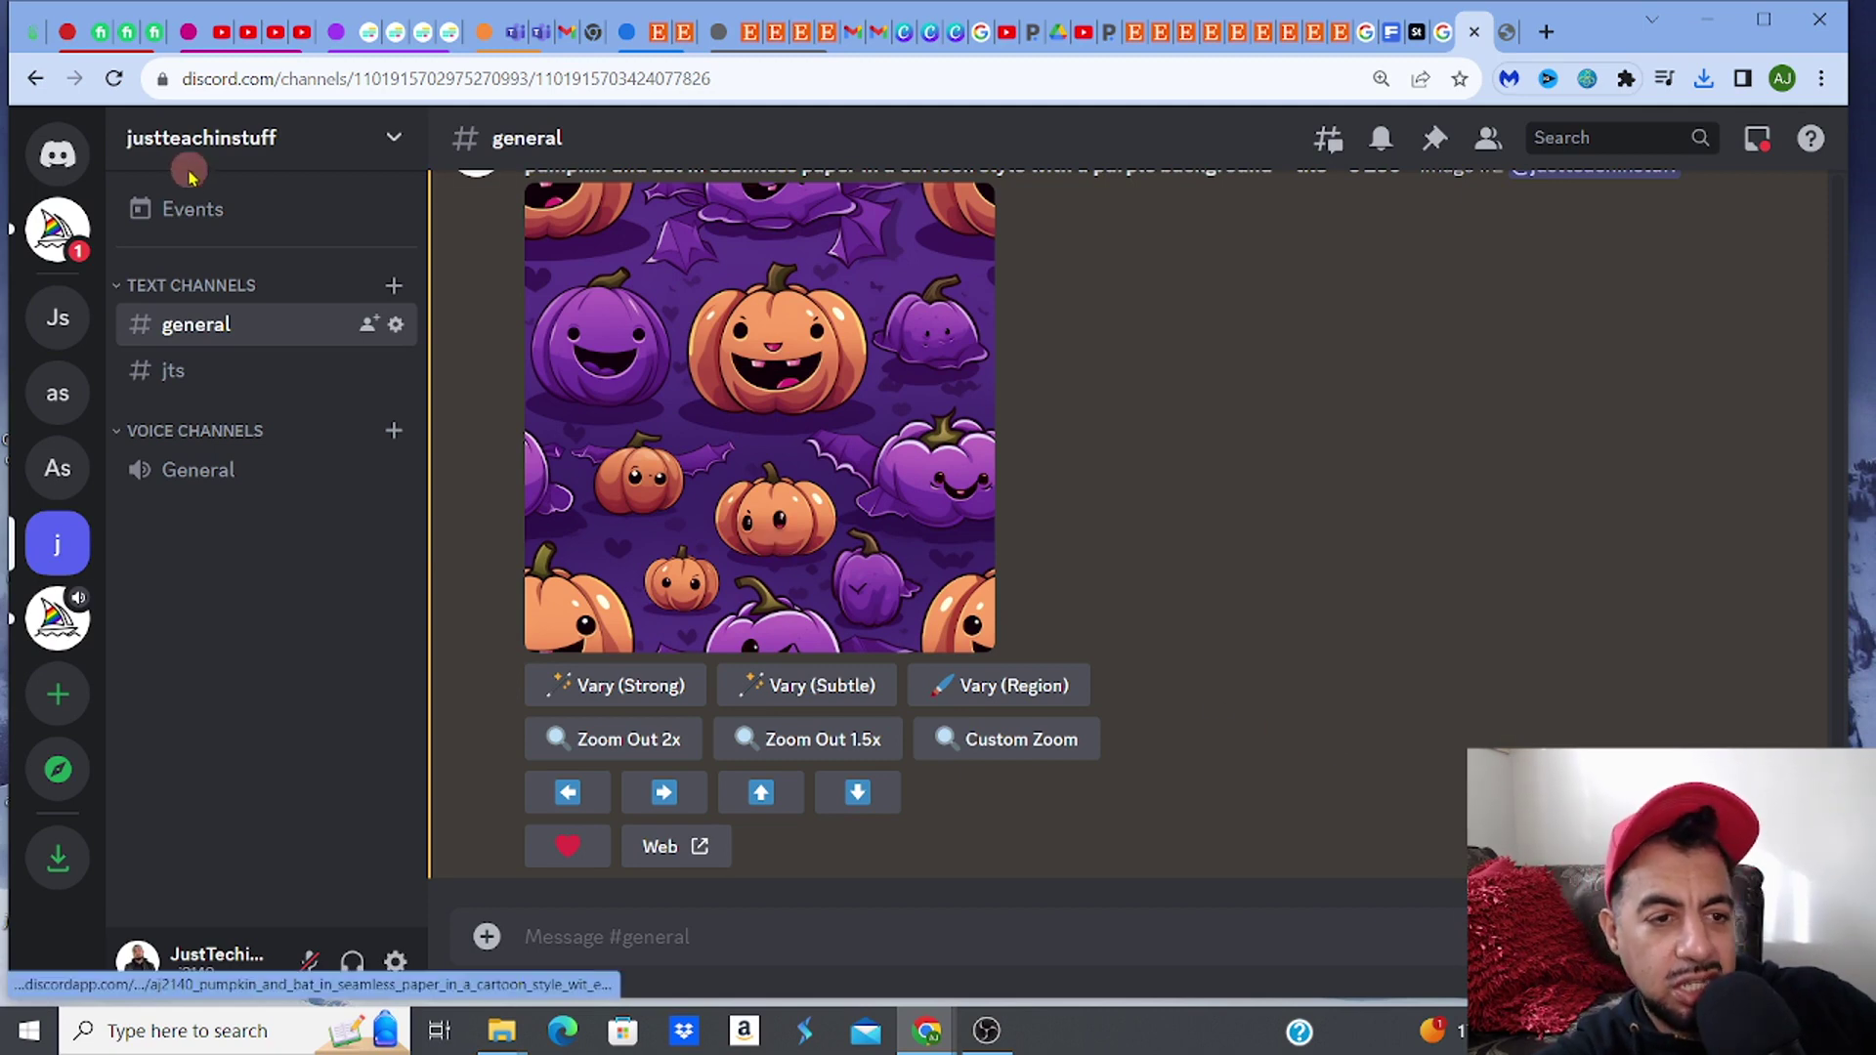
Step: Start a Dog Collar design with provider C4 and dismiss the design guidelines tip
left_click(32, 39)
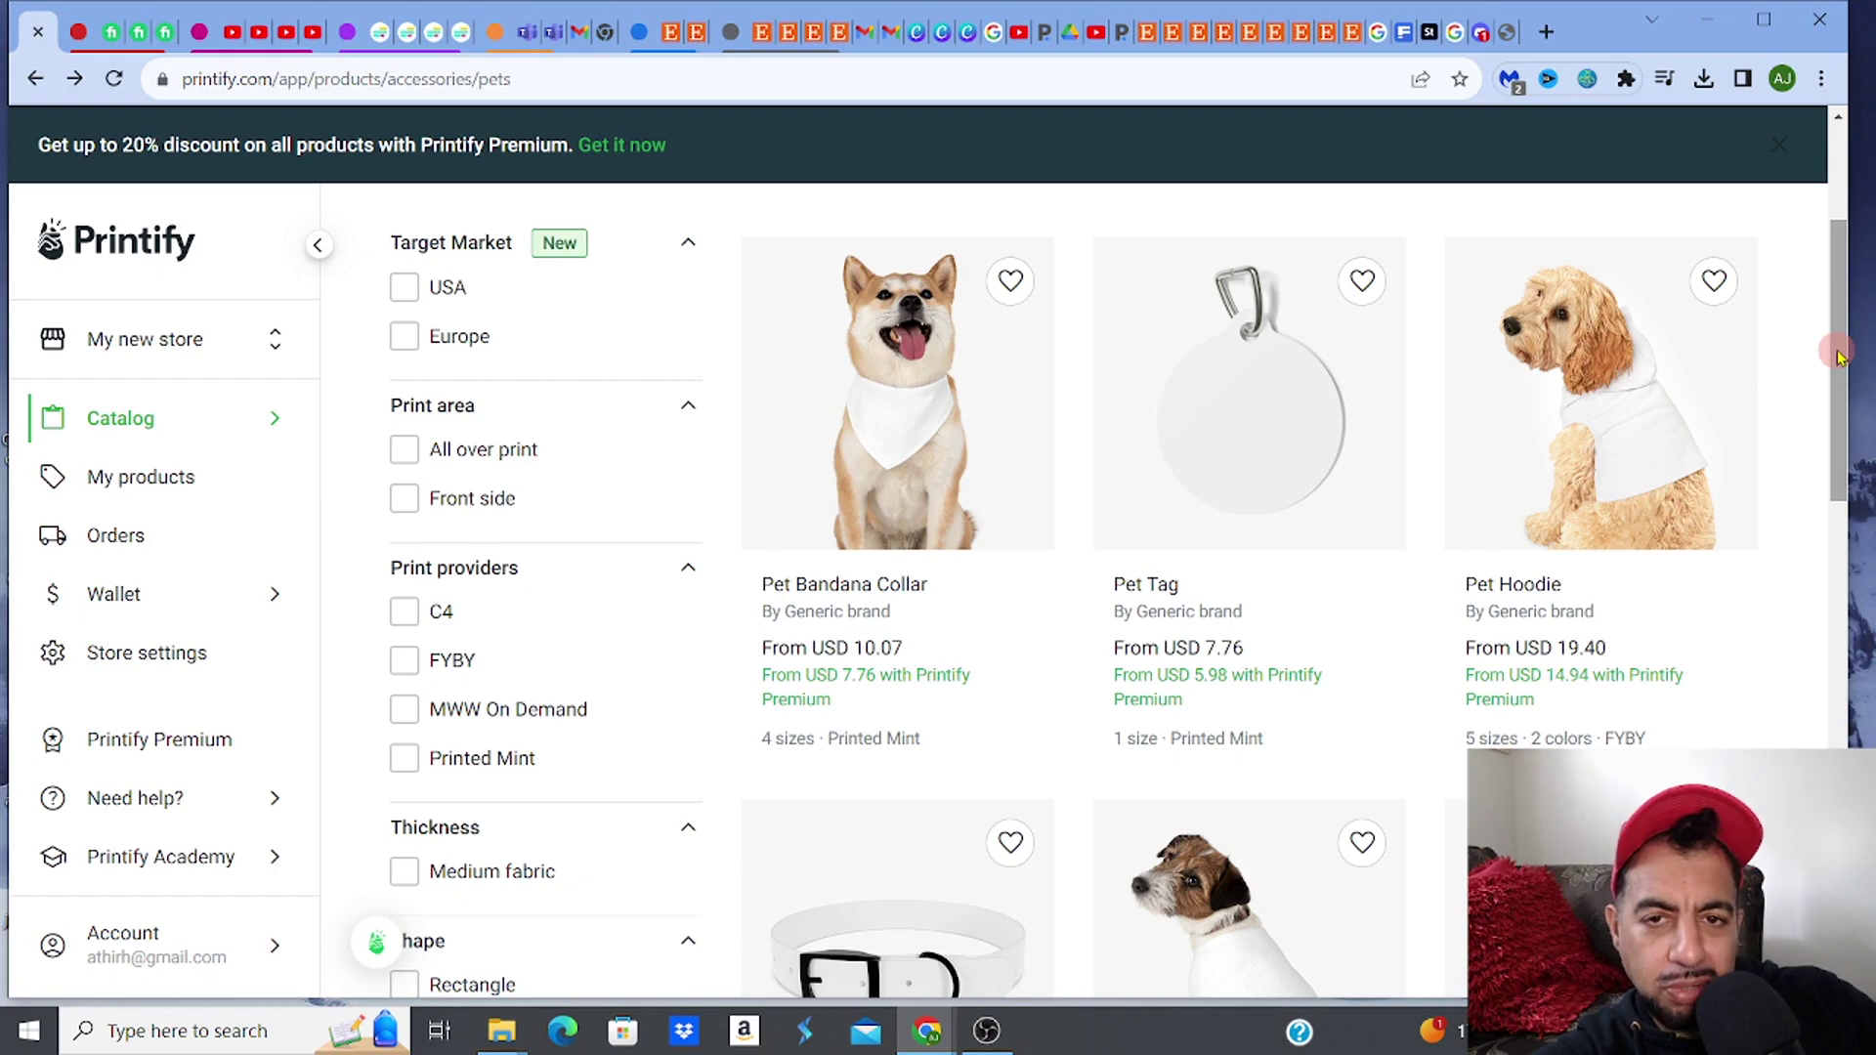
left_click_drag(1837, 357, 1837, 459)
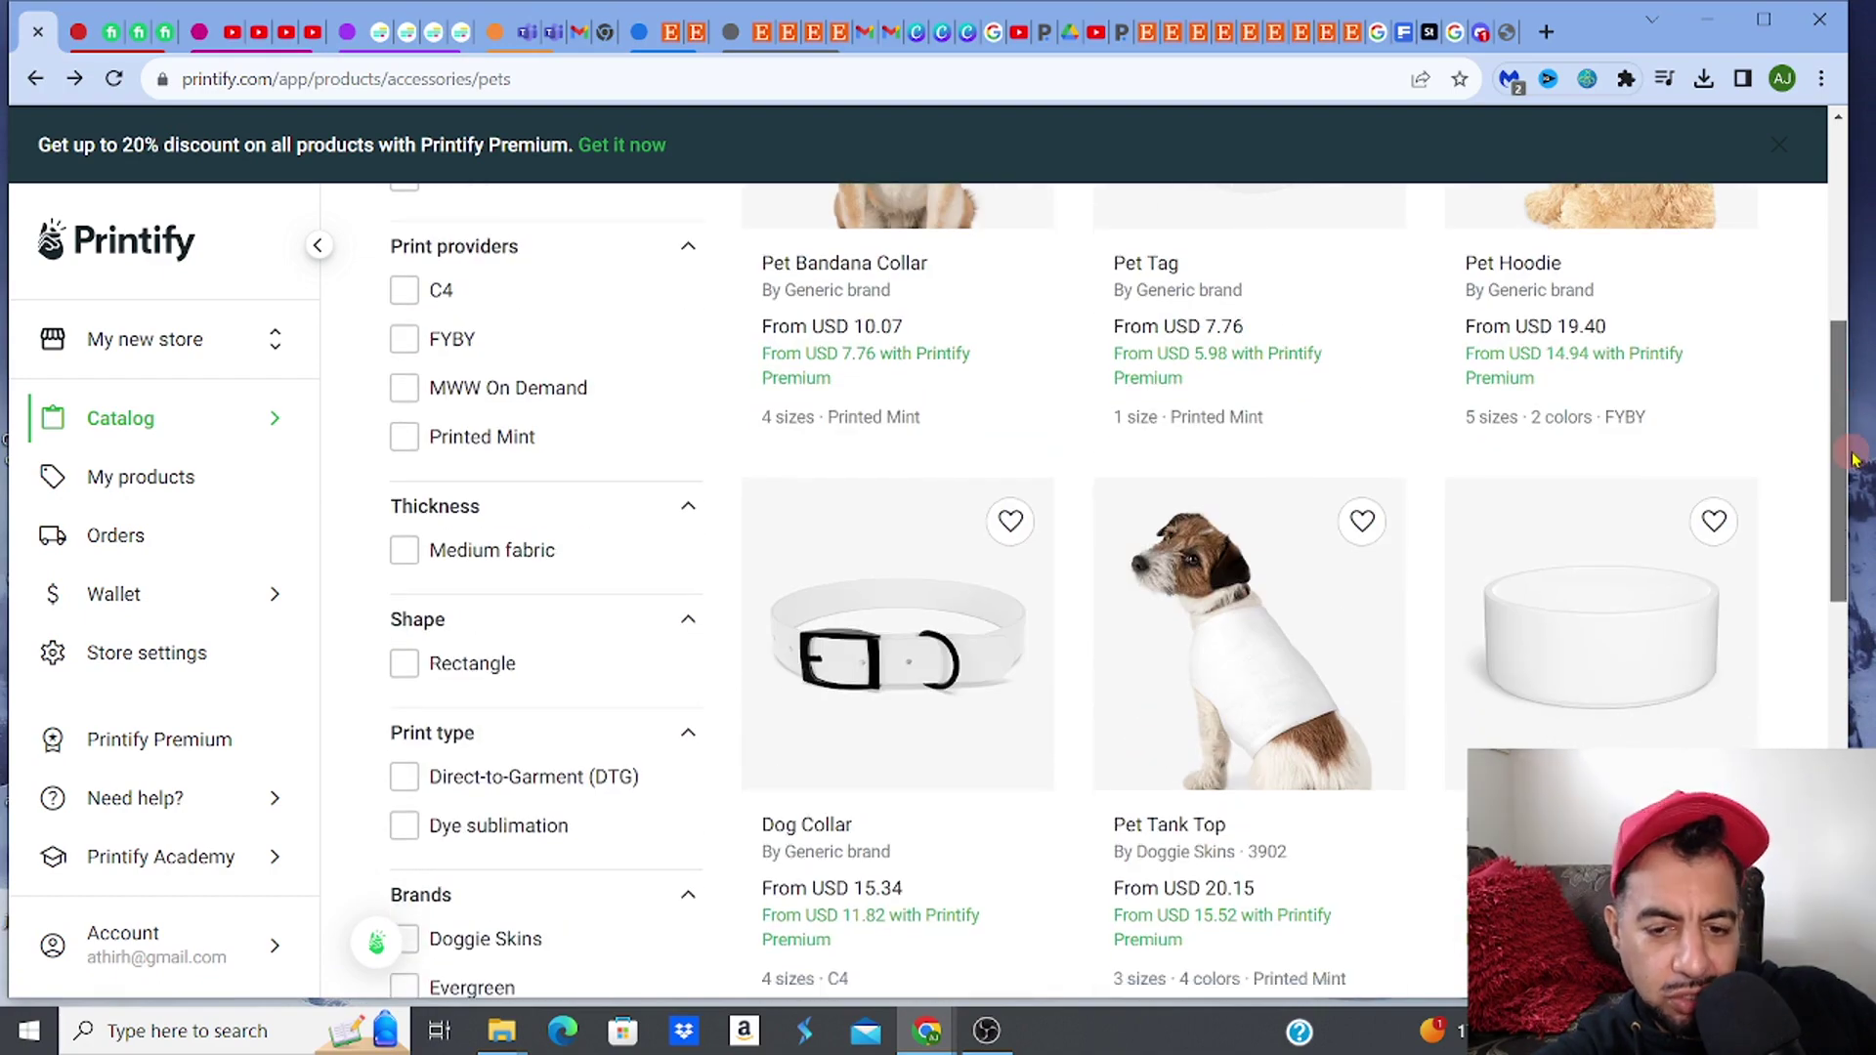
left_click(900, 657)
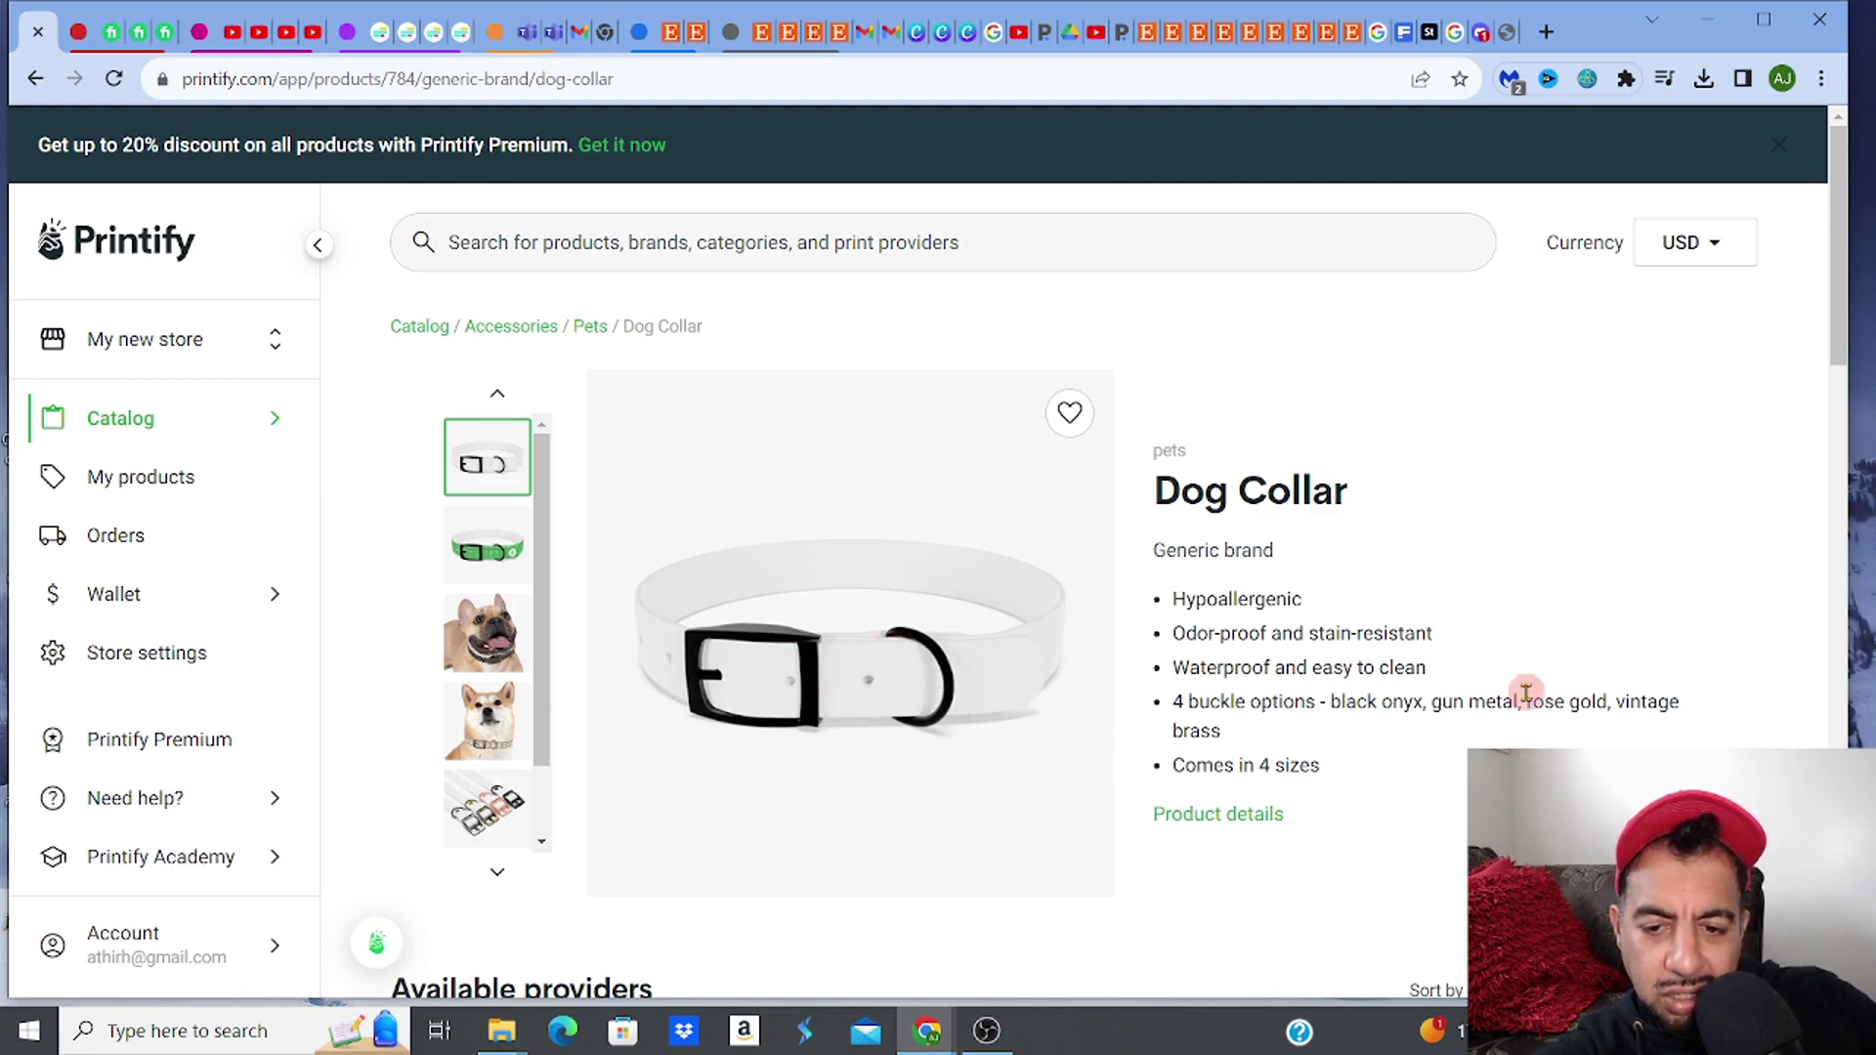
left_click_drag(1837, 372, 1837, 452)
left_click(1661, 797)
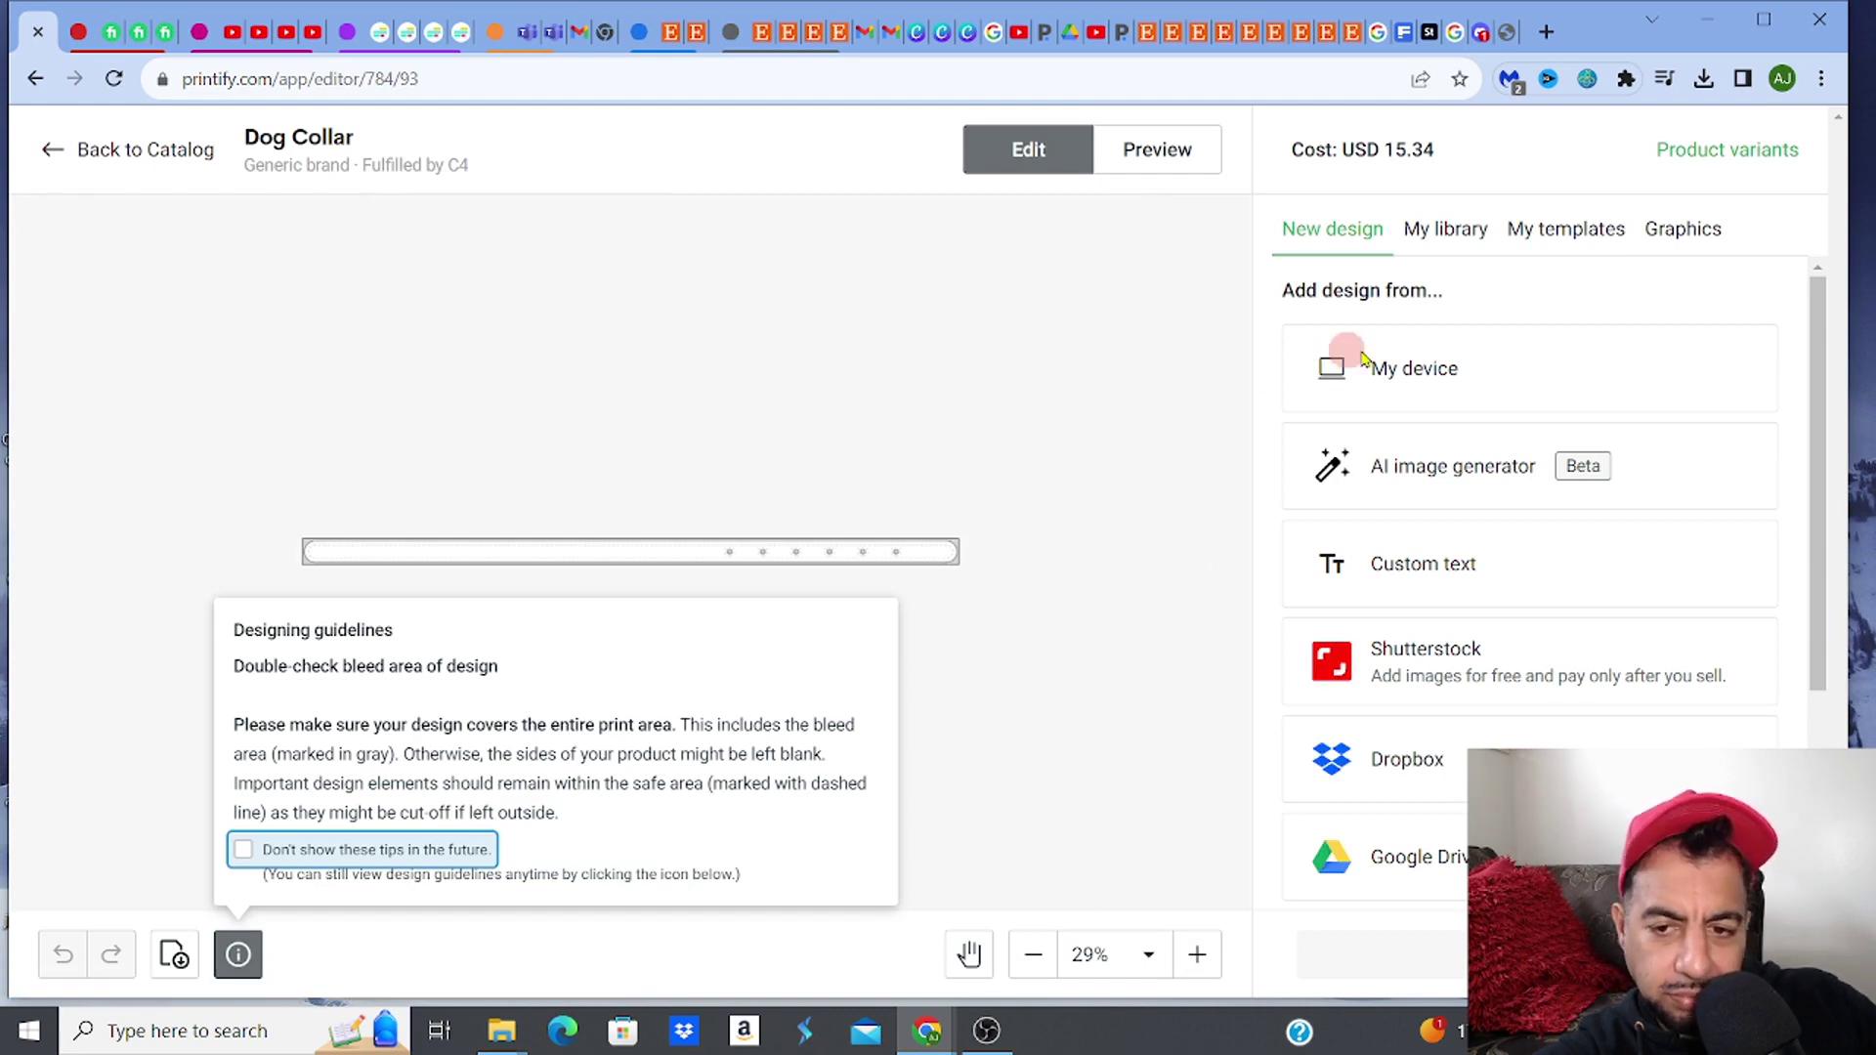
left_click(1821, 436)
key("ctrl+a")
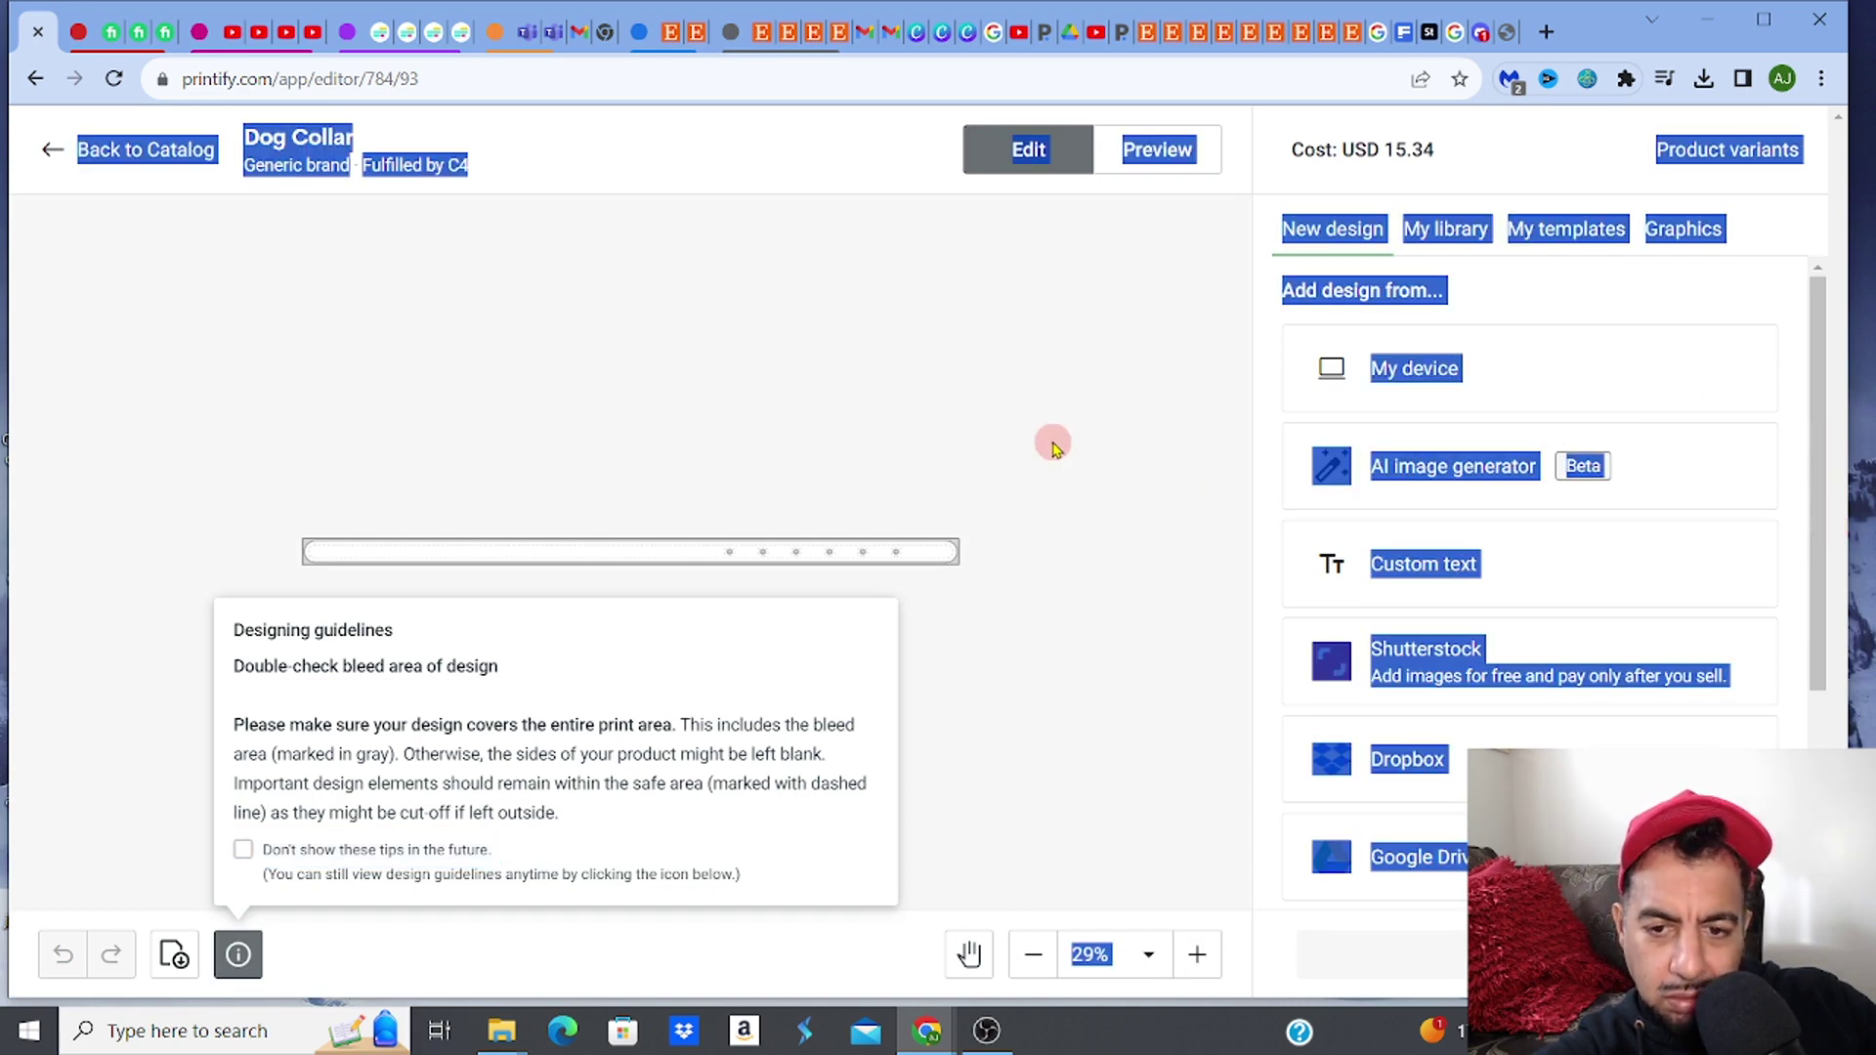
left_click(1055, 439)
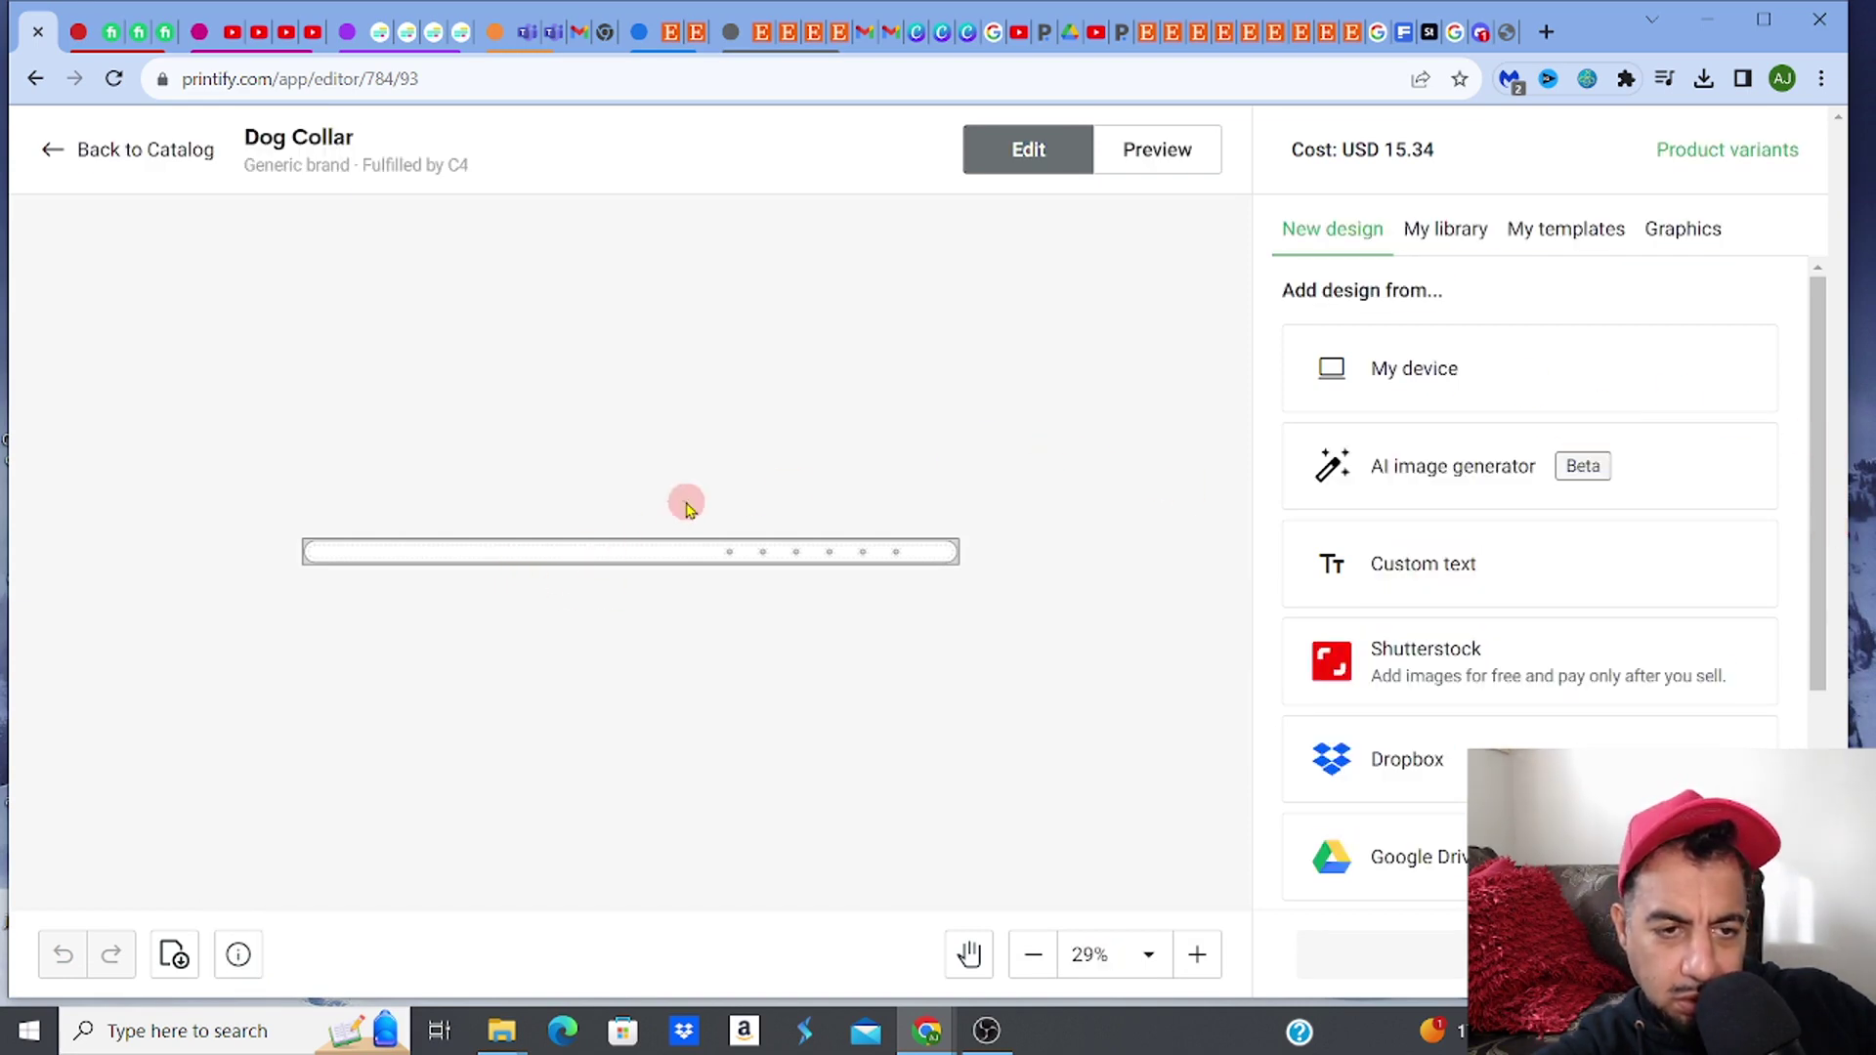
left_click(1337, 383)
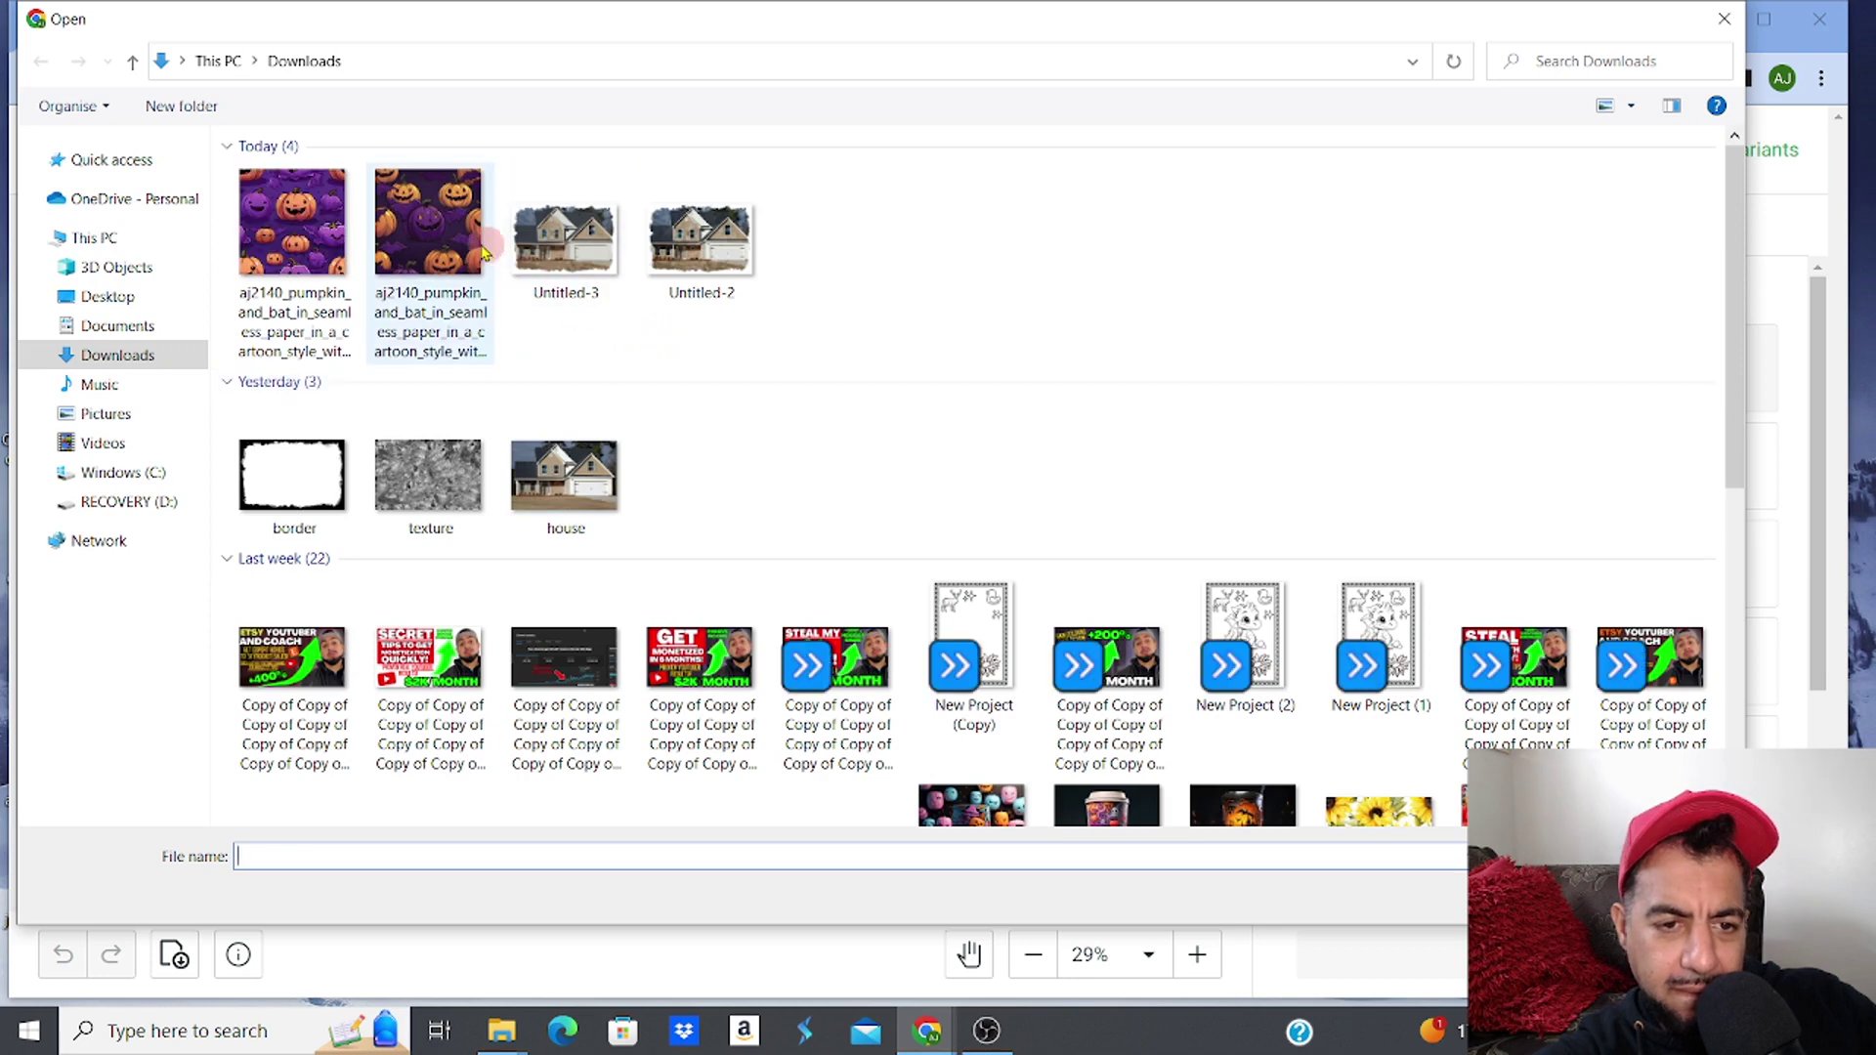
left_click(291, 235)
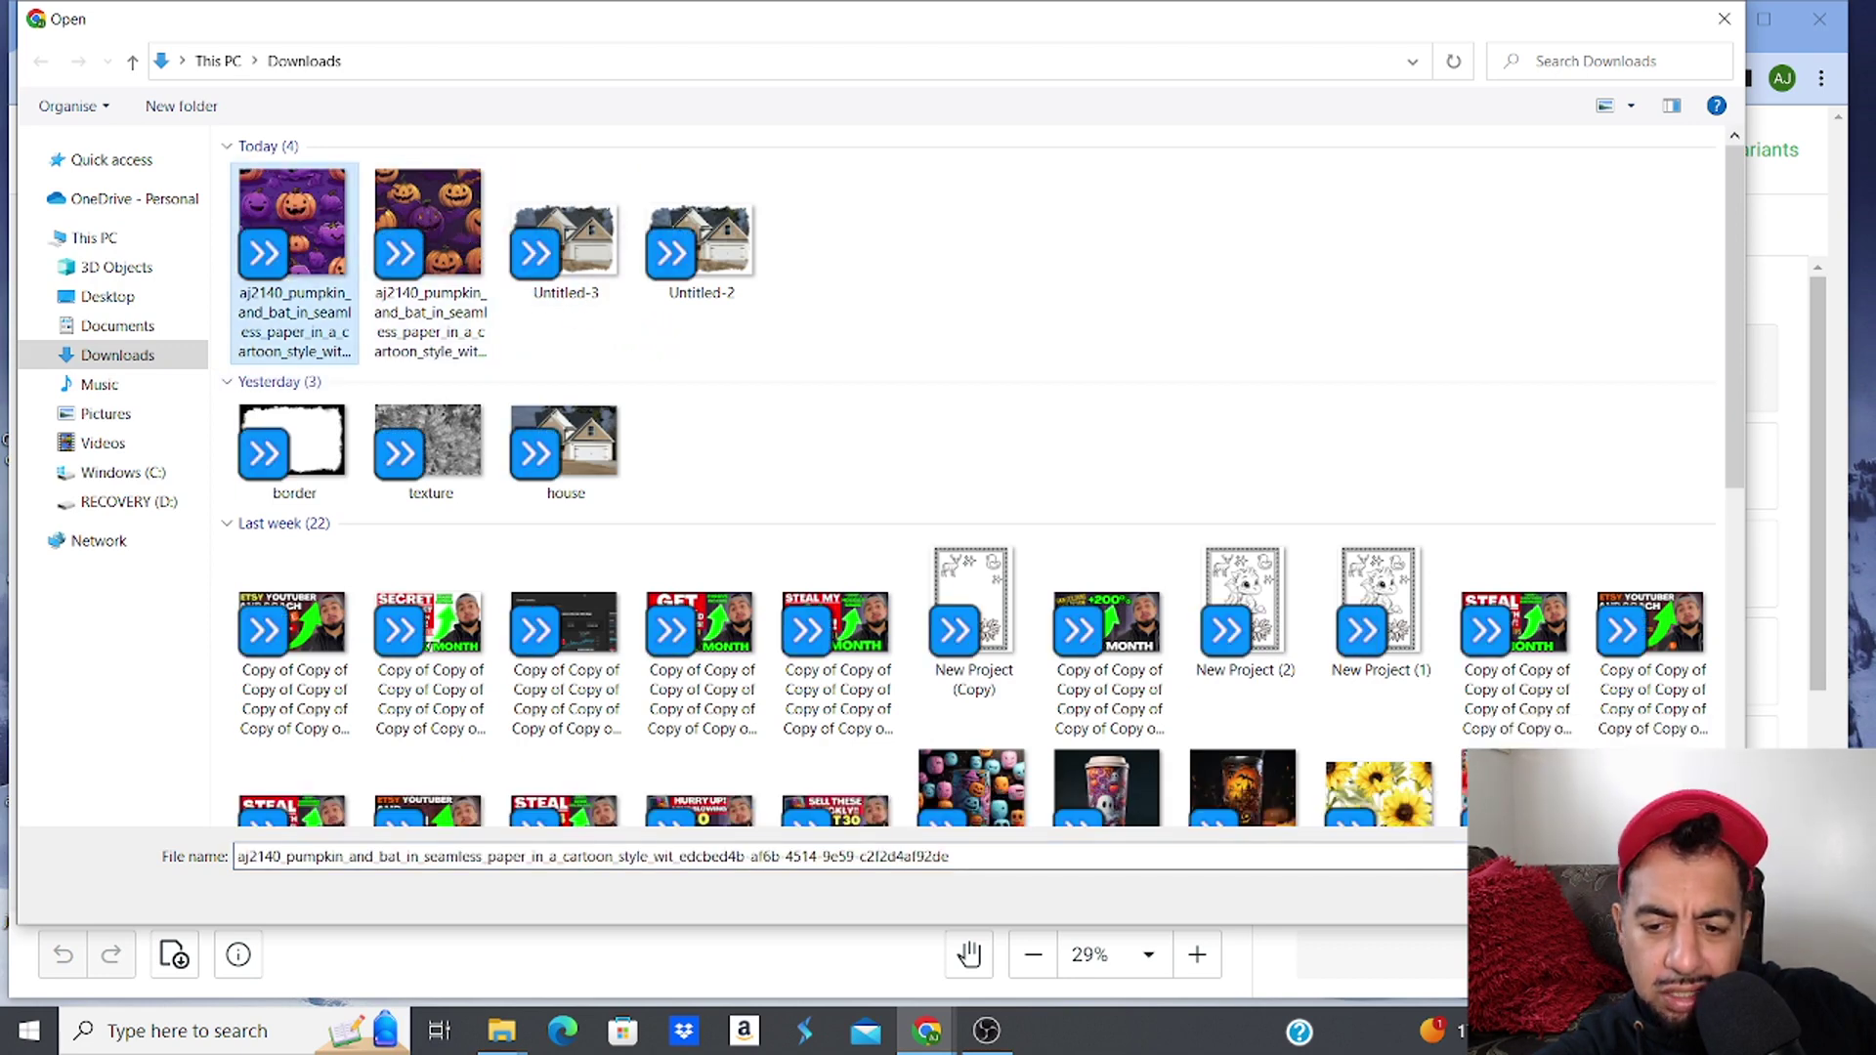
key("Return")
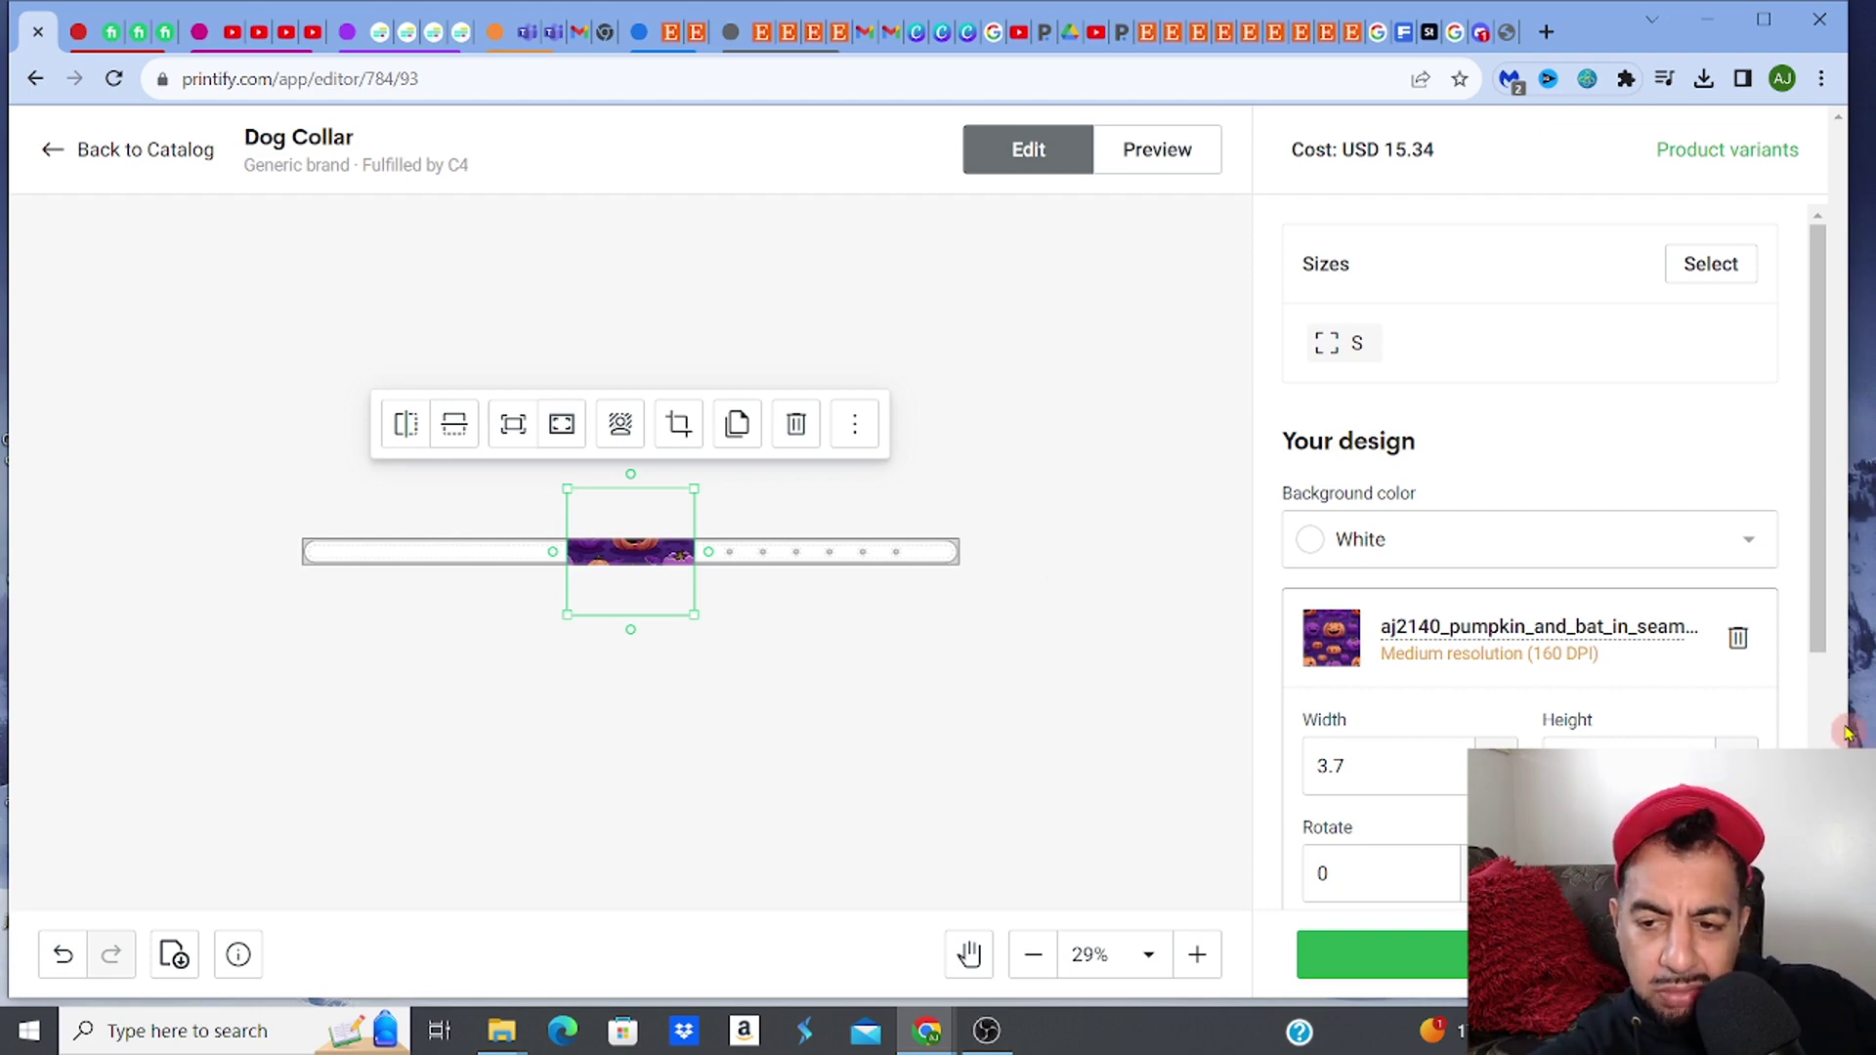
left_click_drag(1821, 635, 1823, 906)
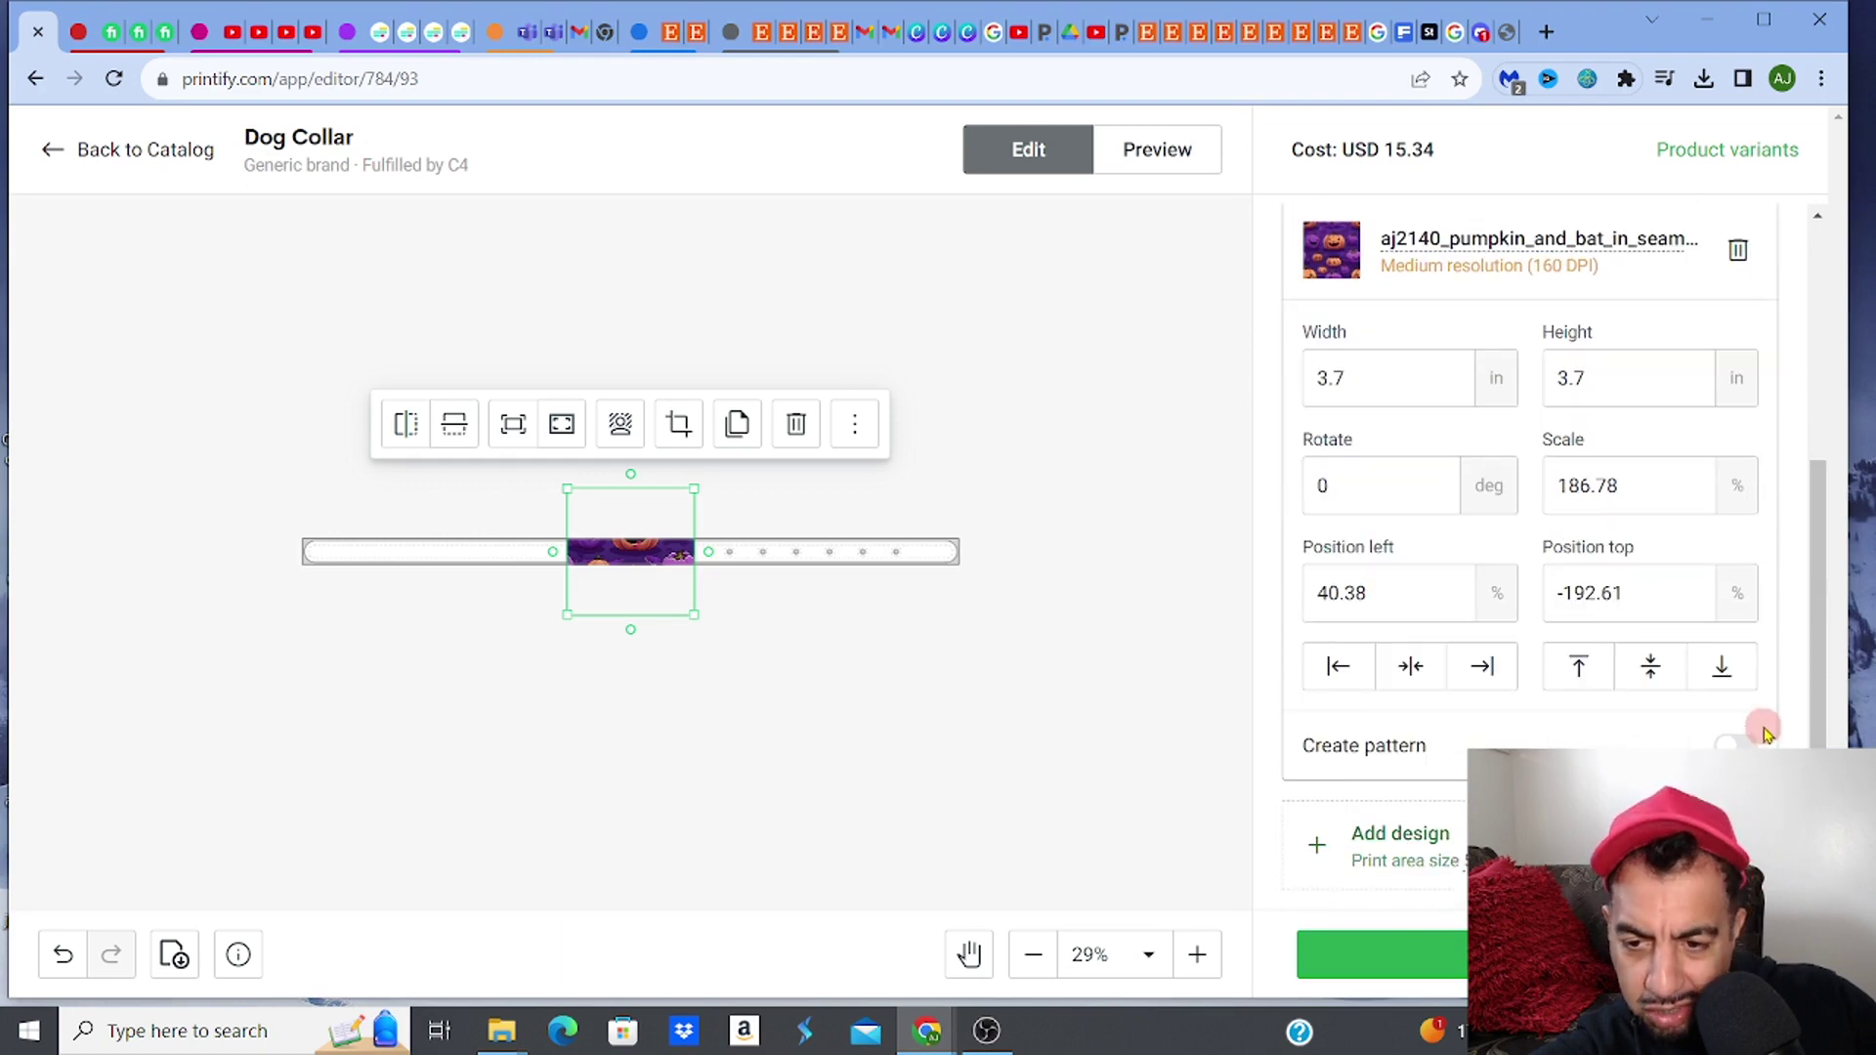
left_click(1735, 740)
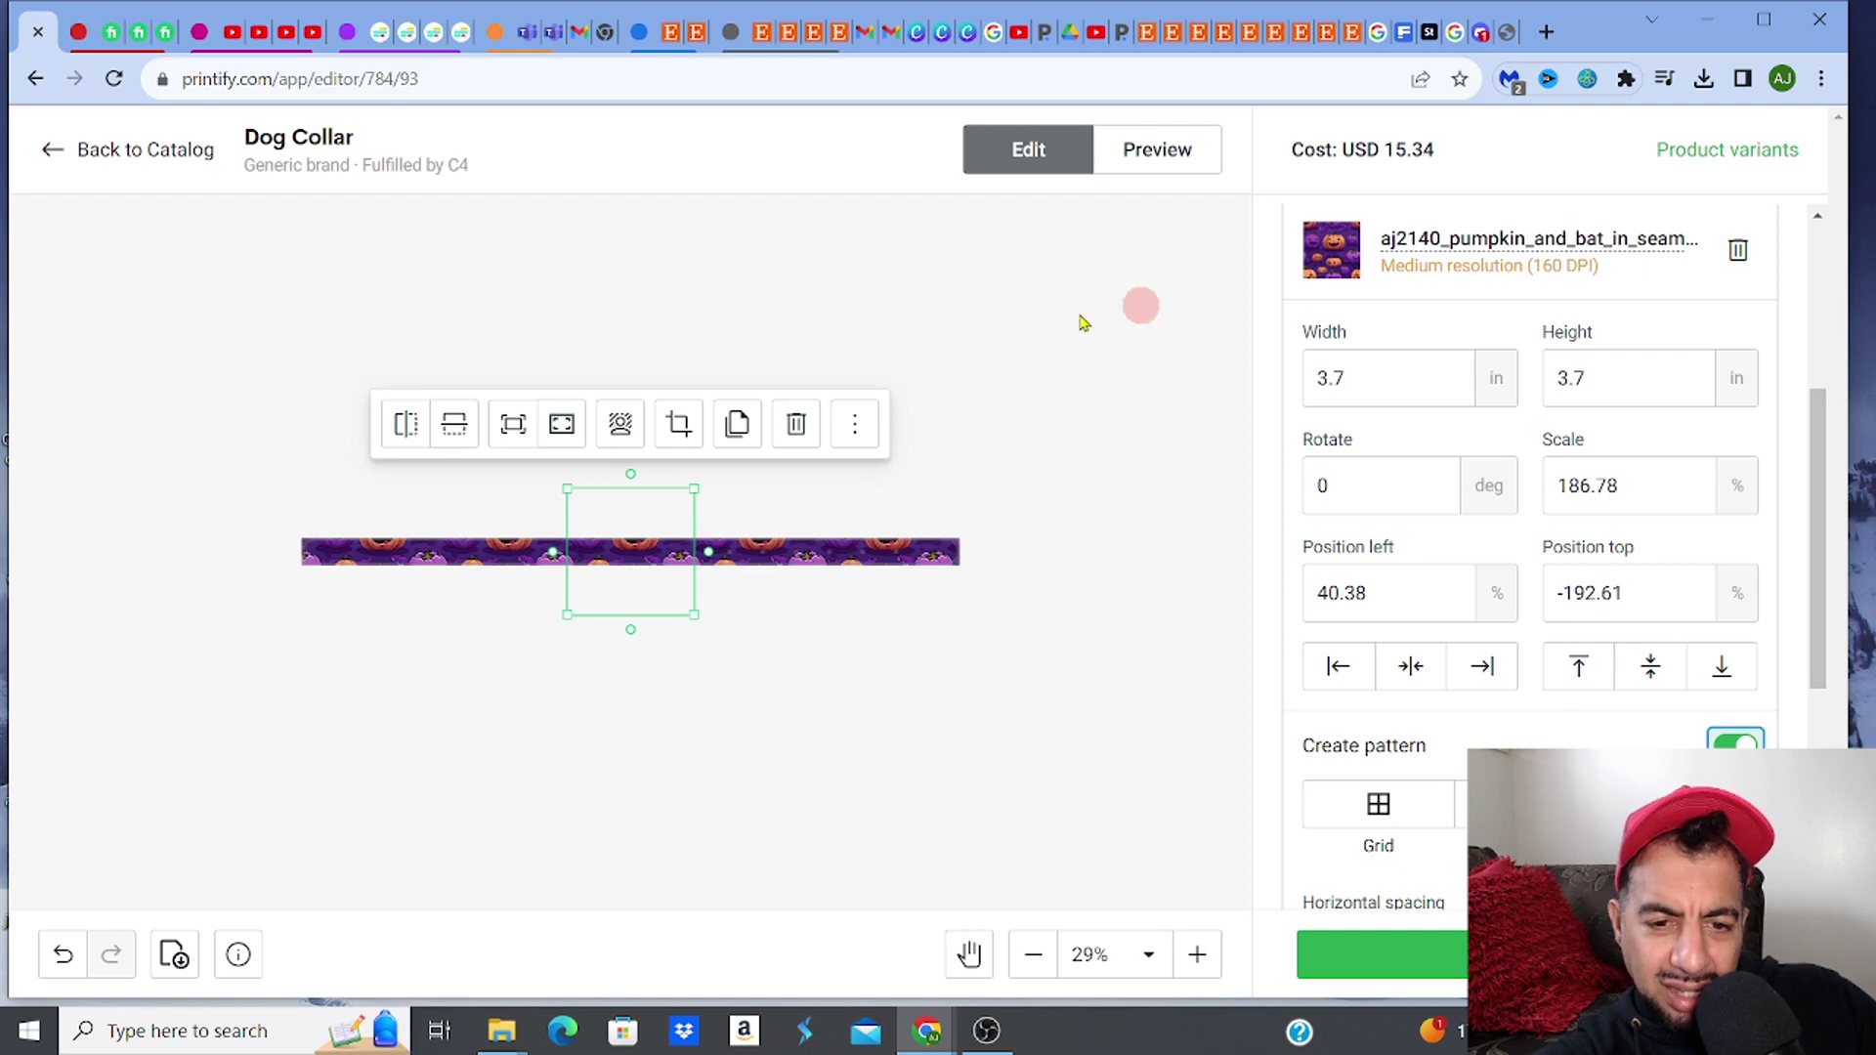
left_click(795, 423)
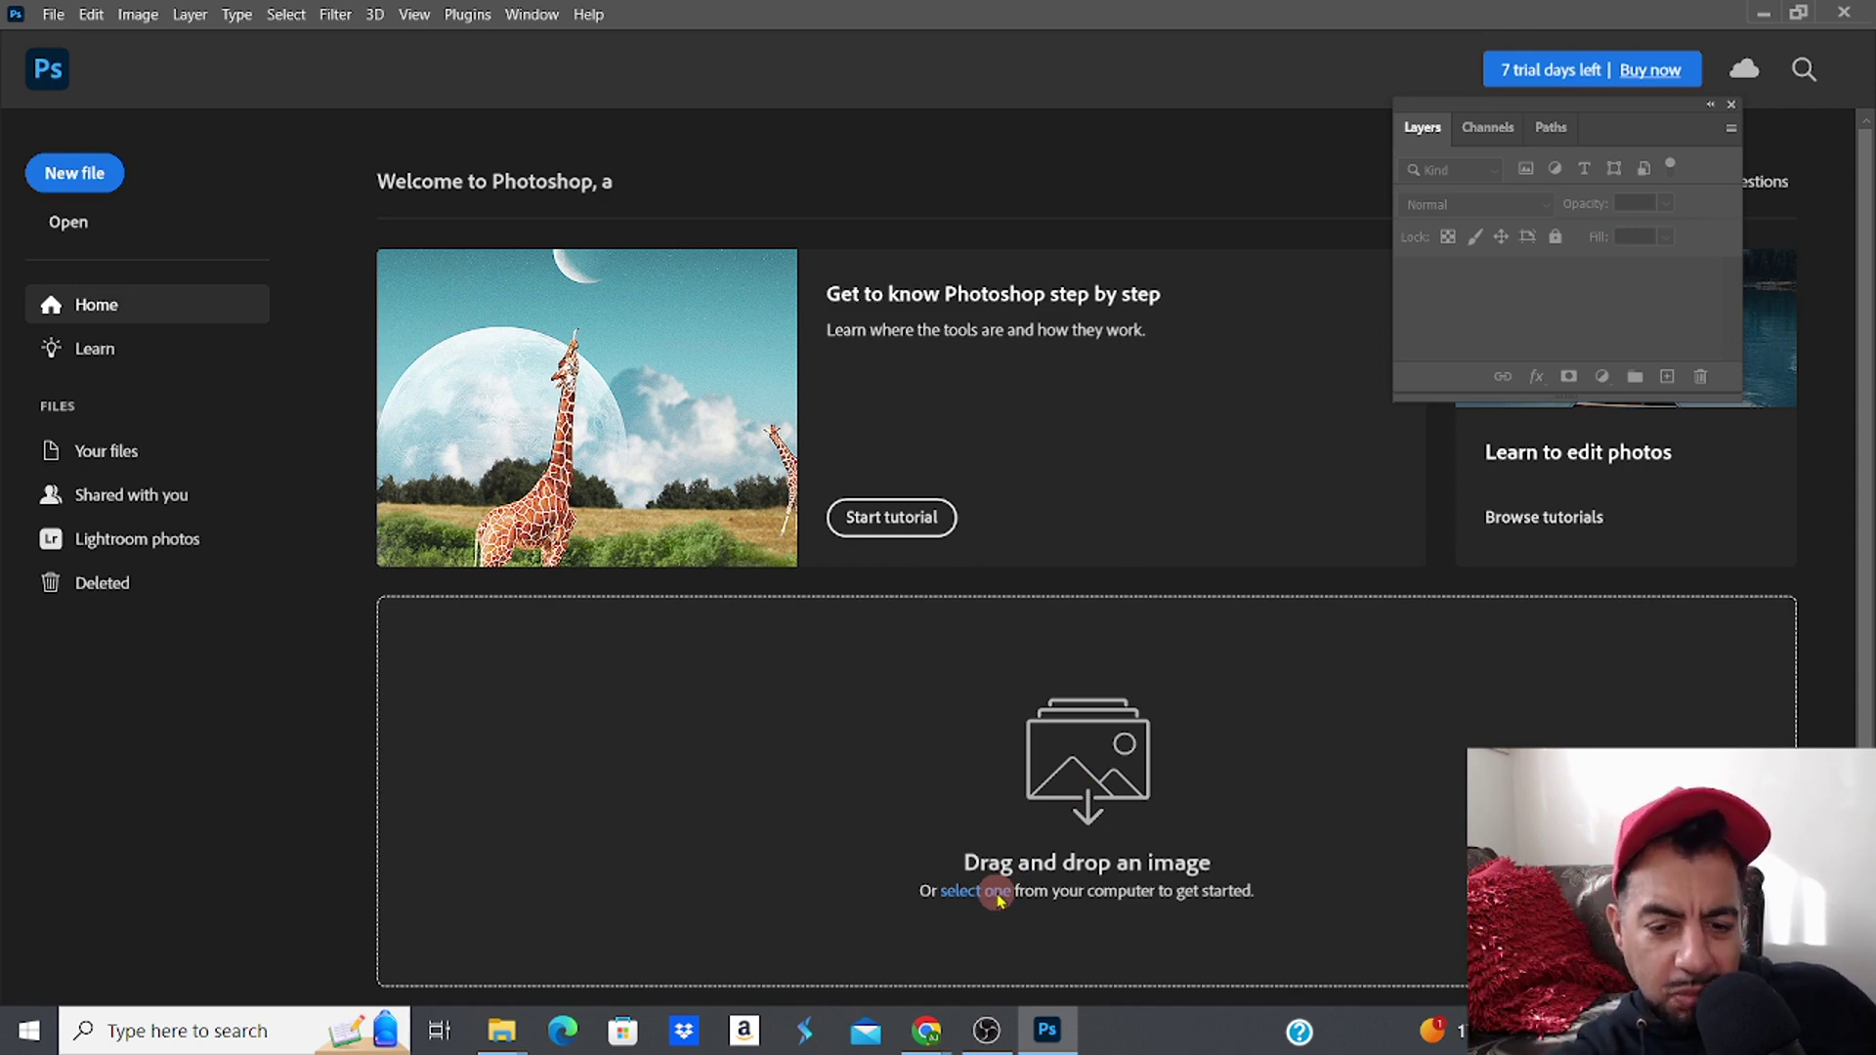
Step: Open the first pumpkin pattern image in Photoshop
left_click(997, 893)
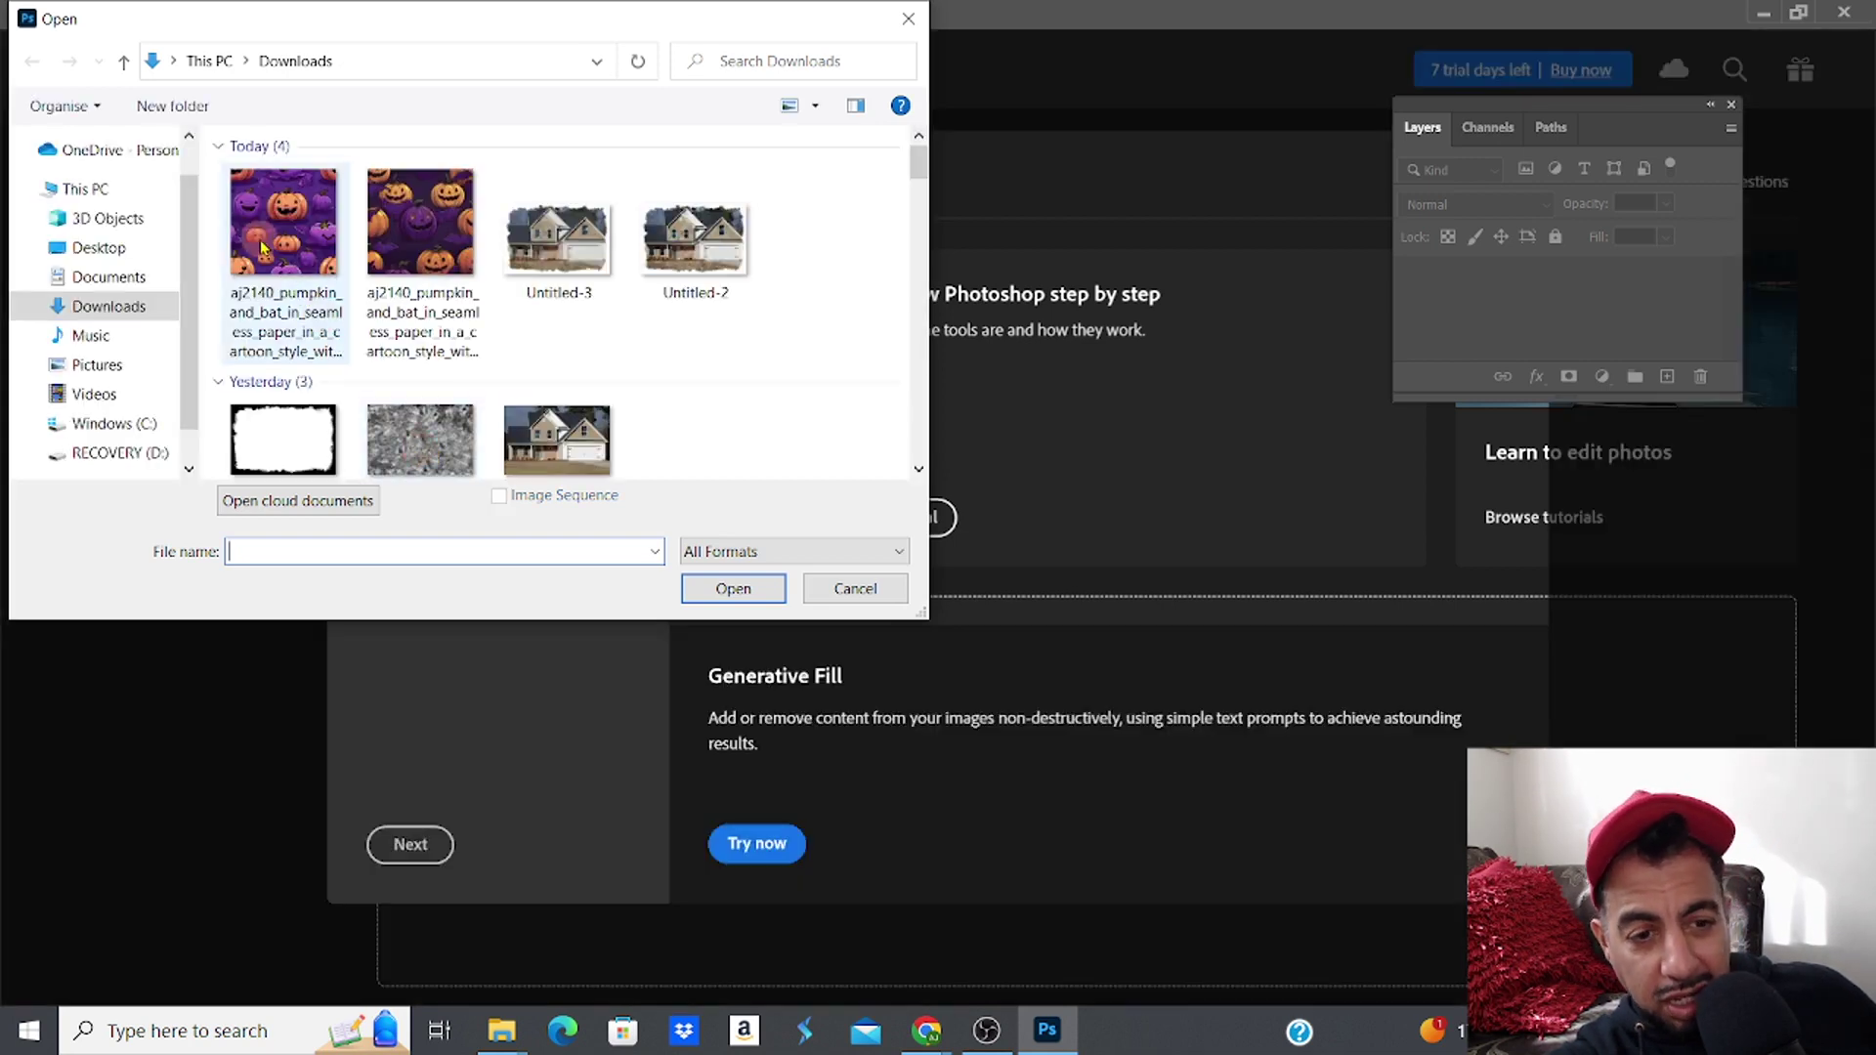
left_click(335, 315)
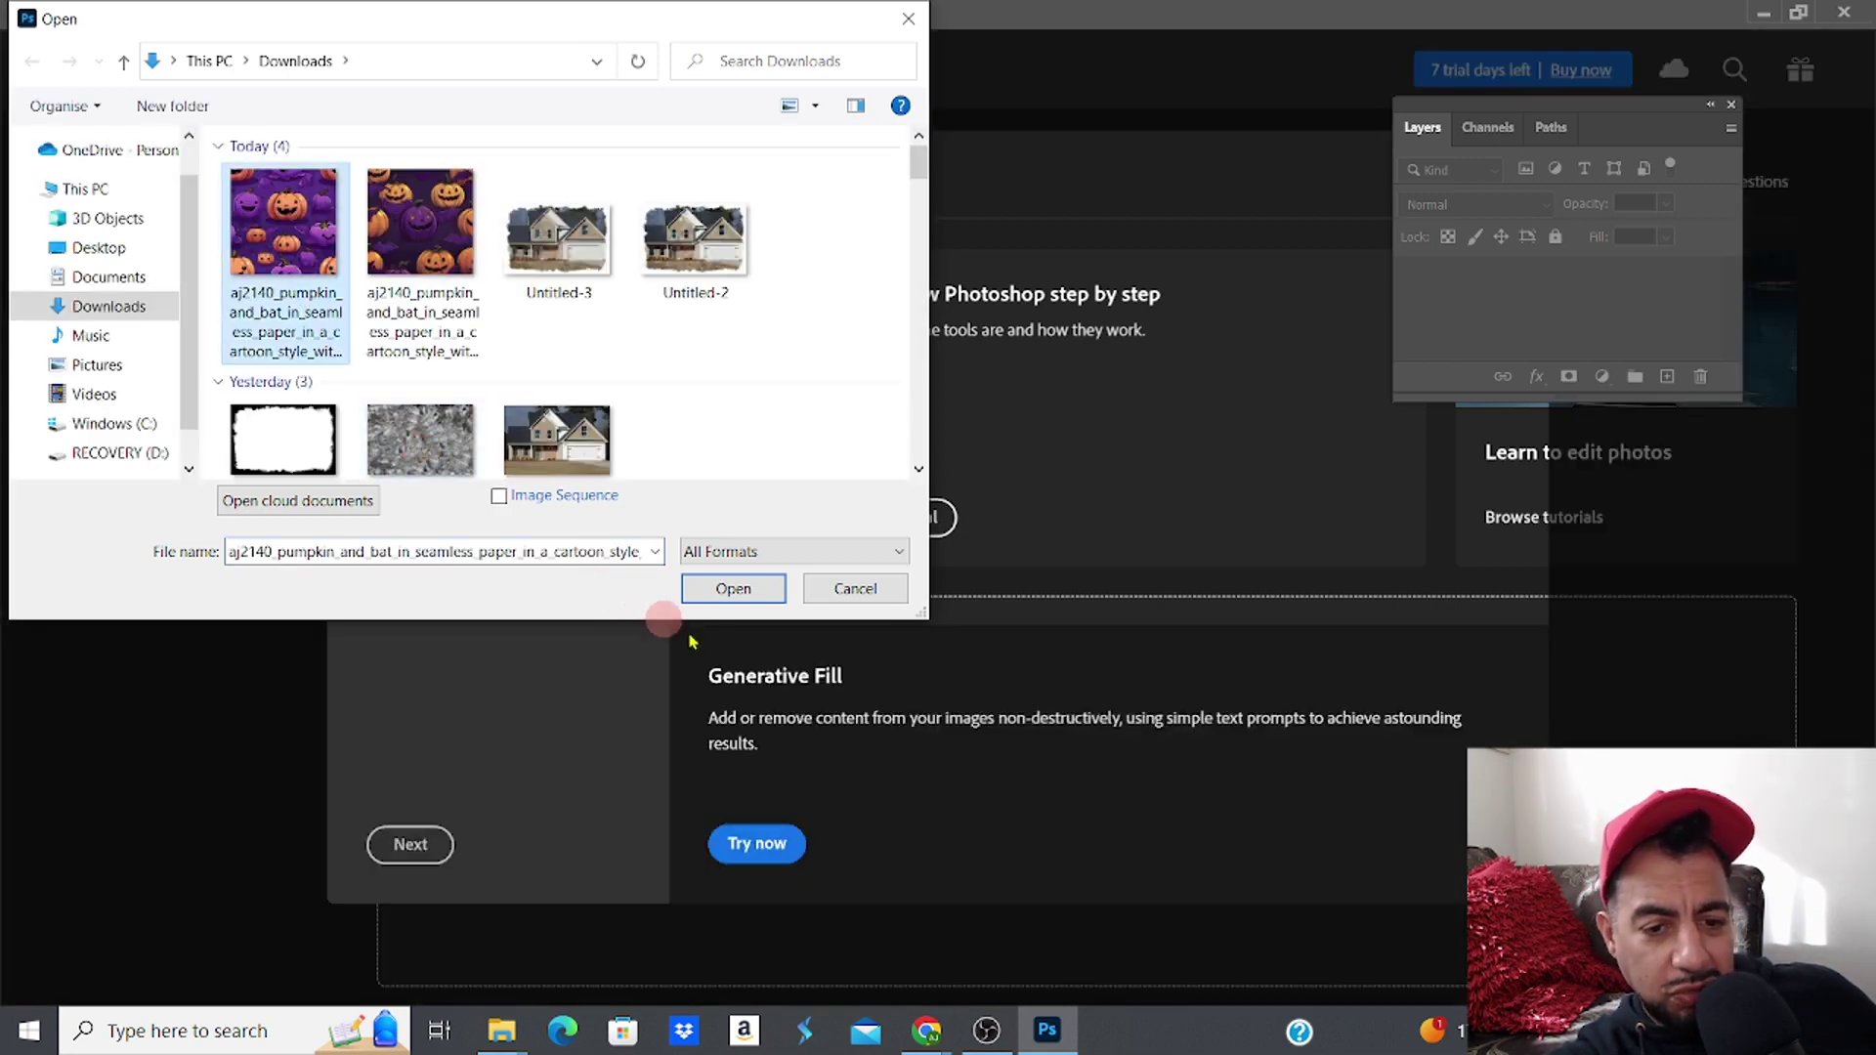
left_click(732, 588)
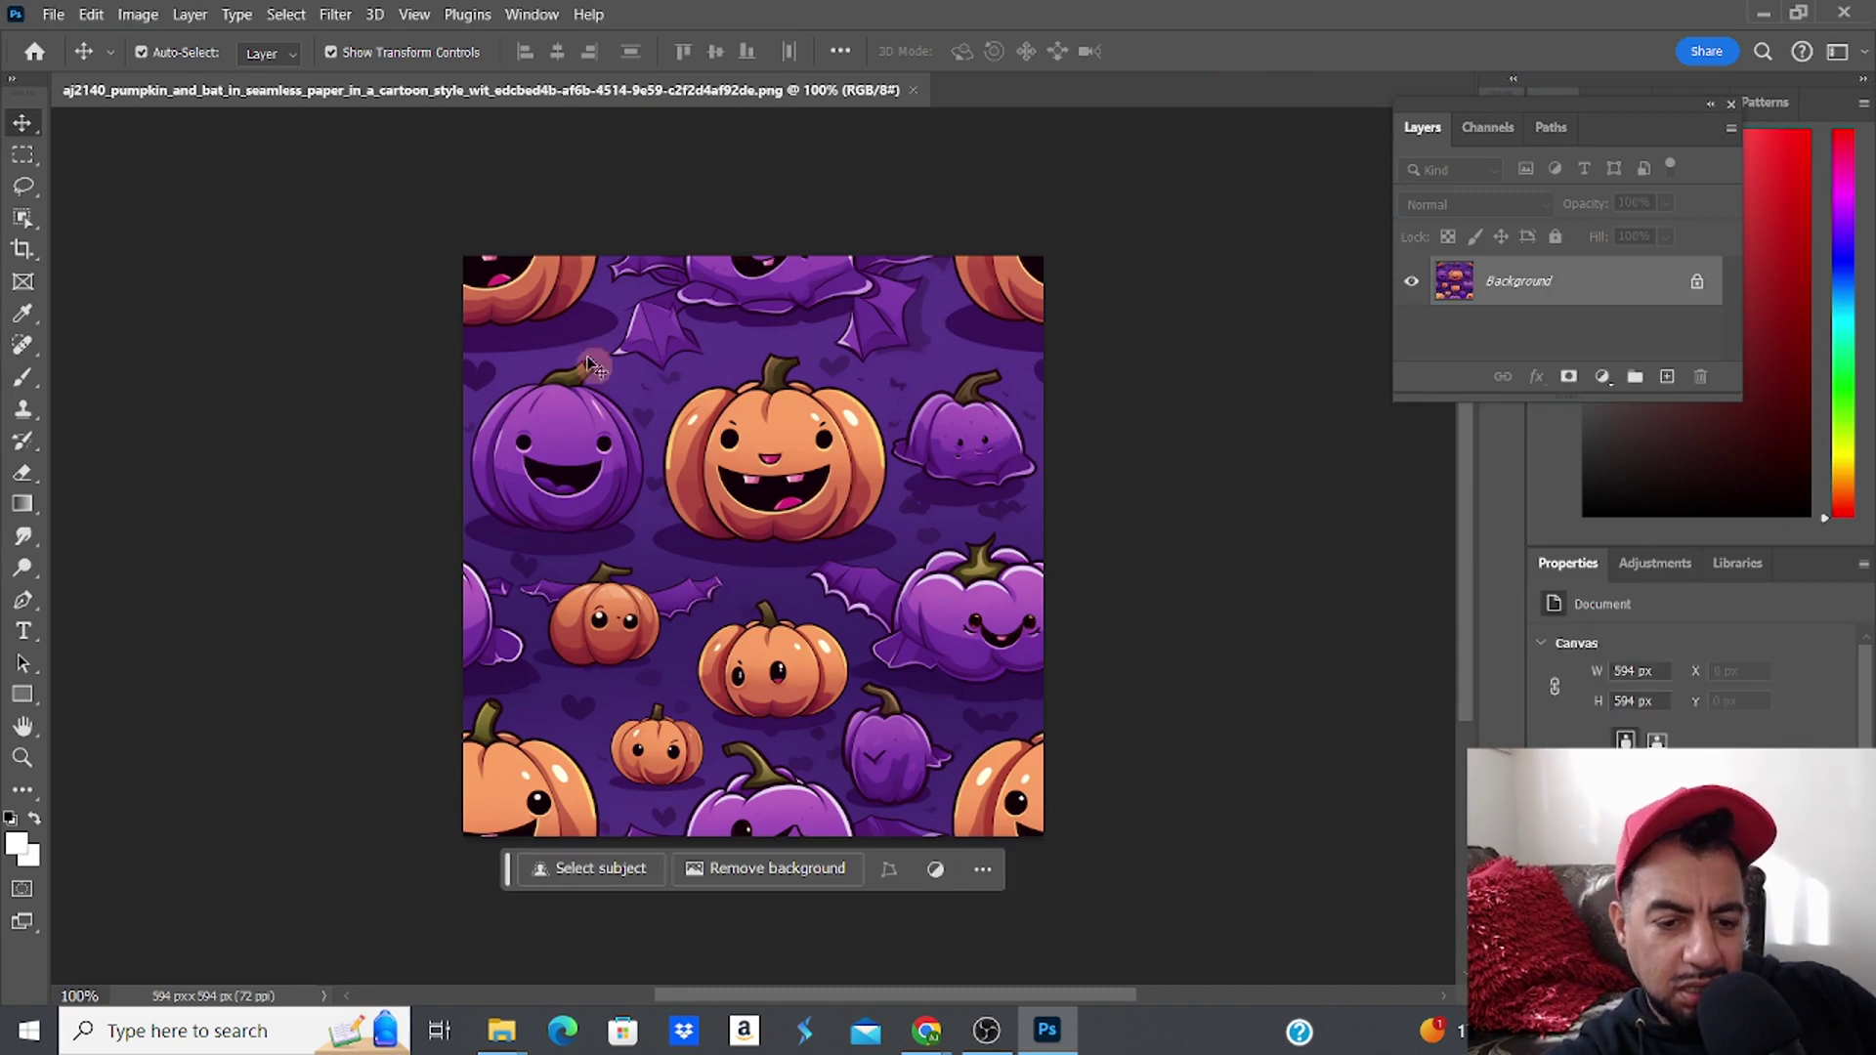
Step: Resample the image to 300 ppi, making it 2476 × 2476 px
left_click(142, 15)
left_click(176, 184)
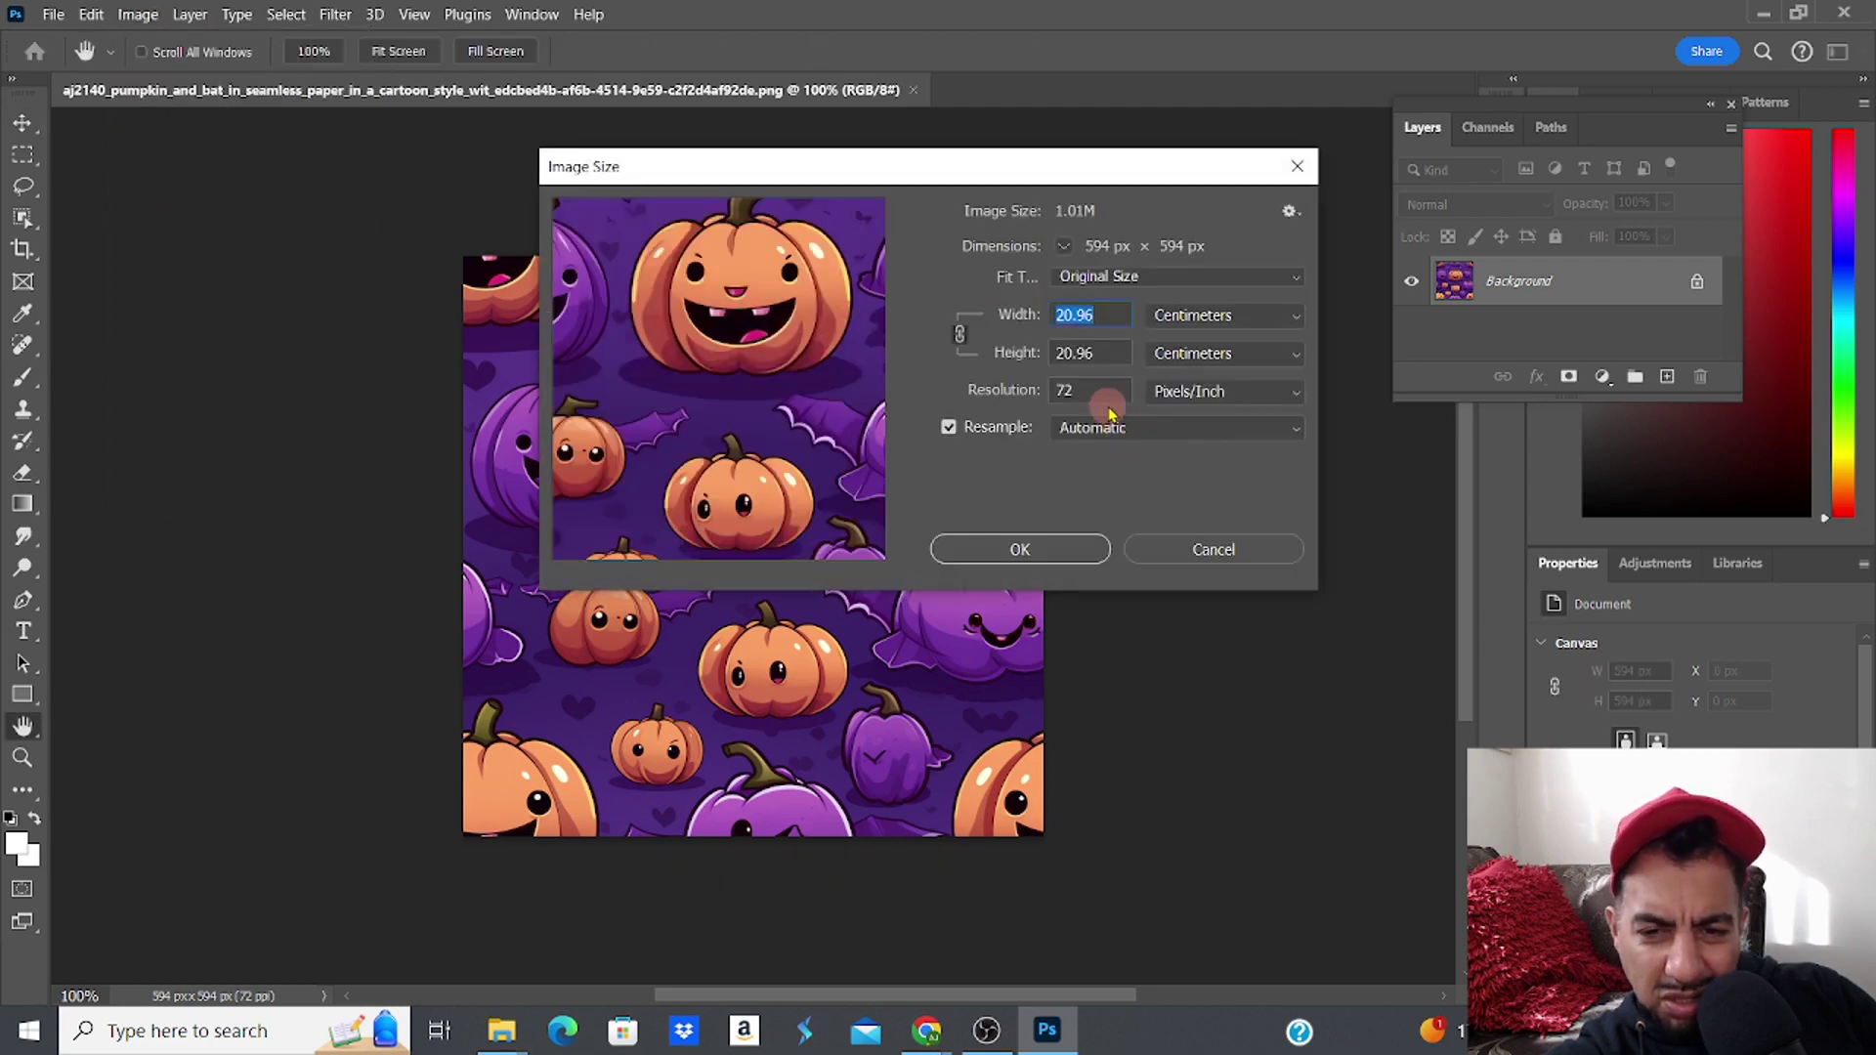
double_click(1070, 391)
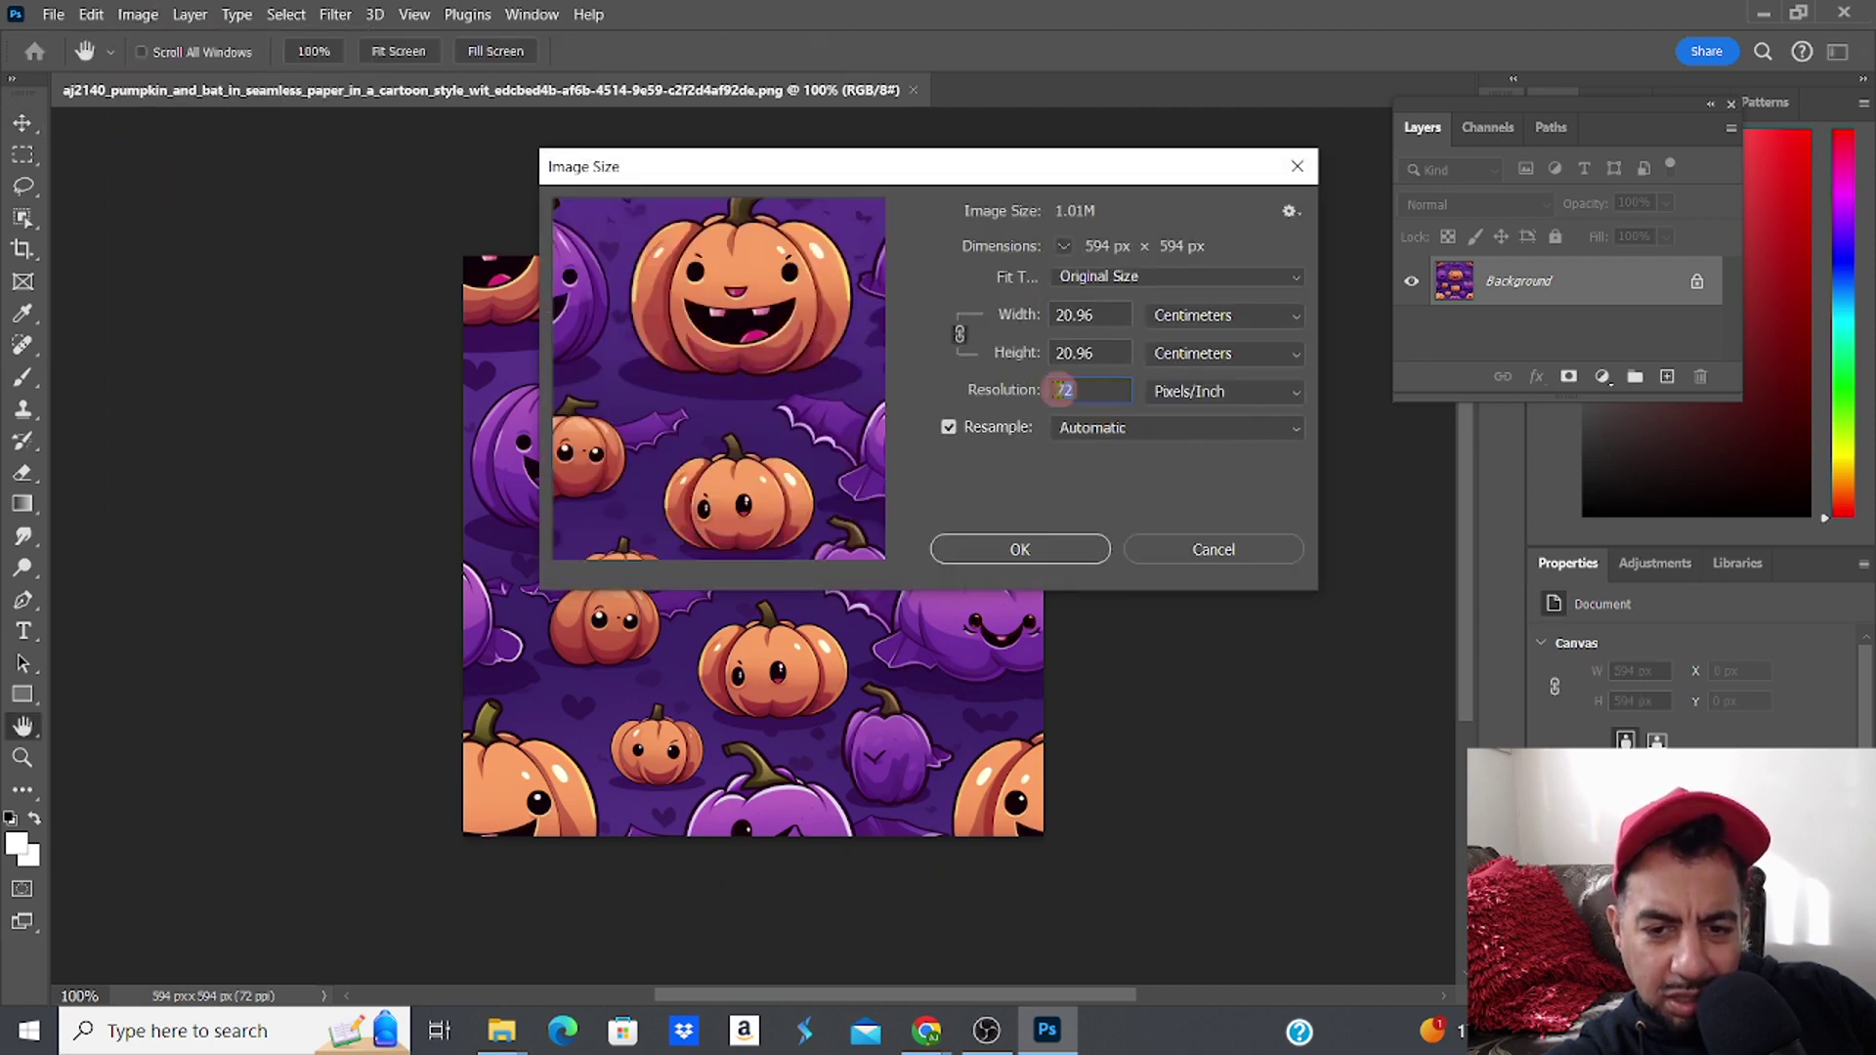
type("300")
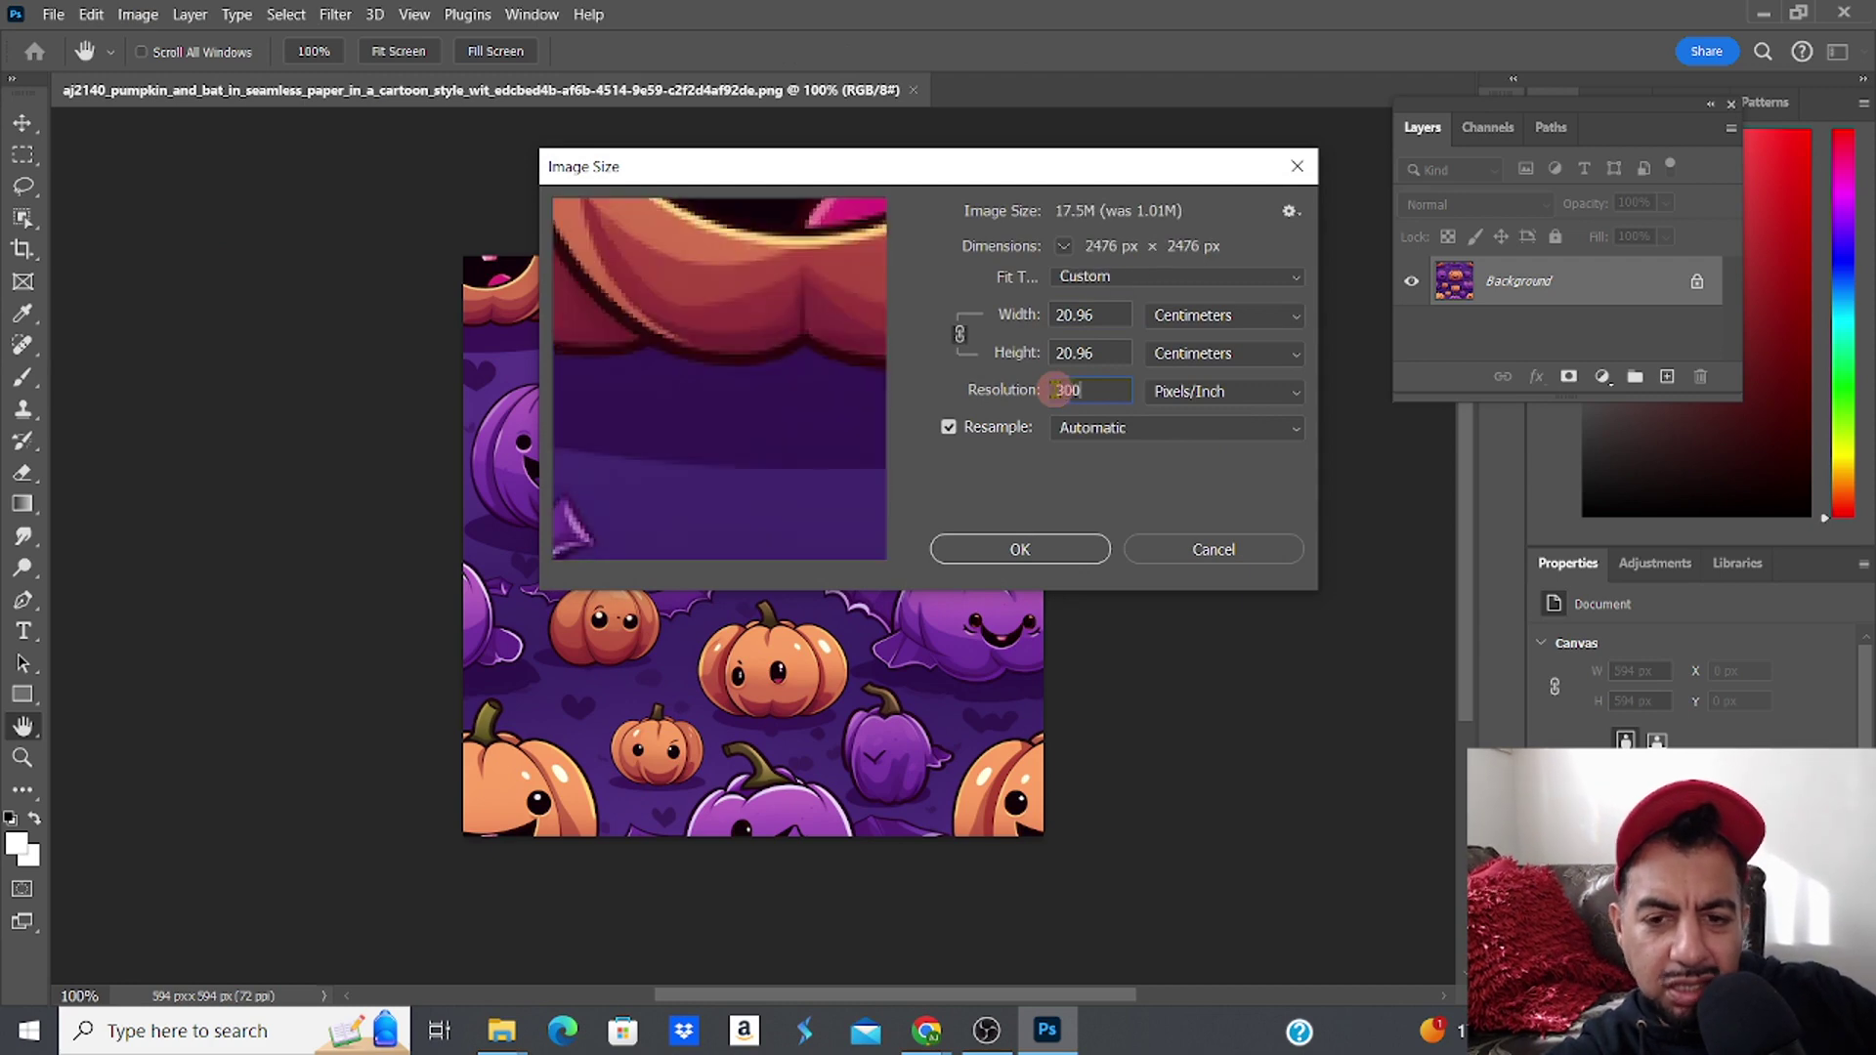
left_click(1031, 548)
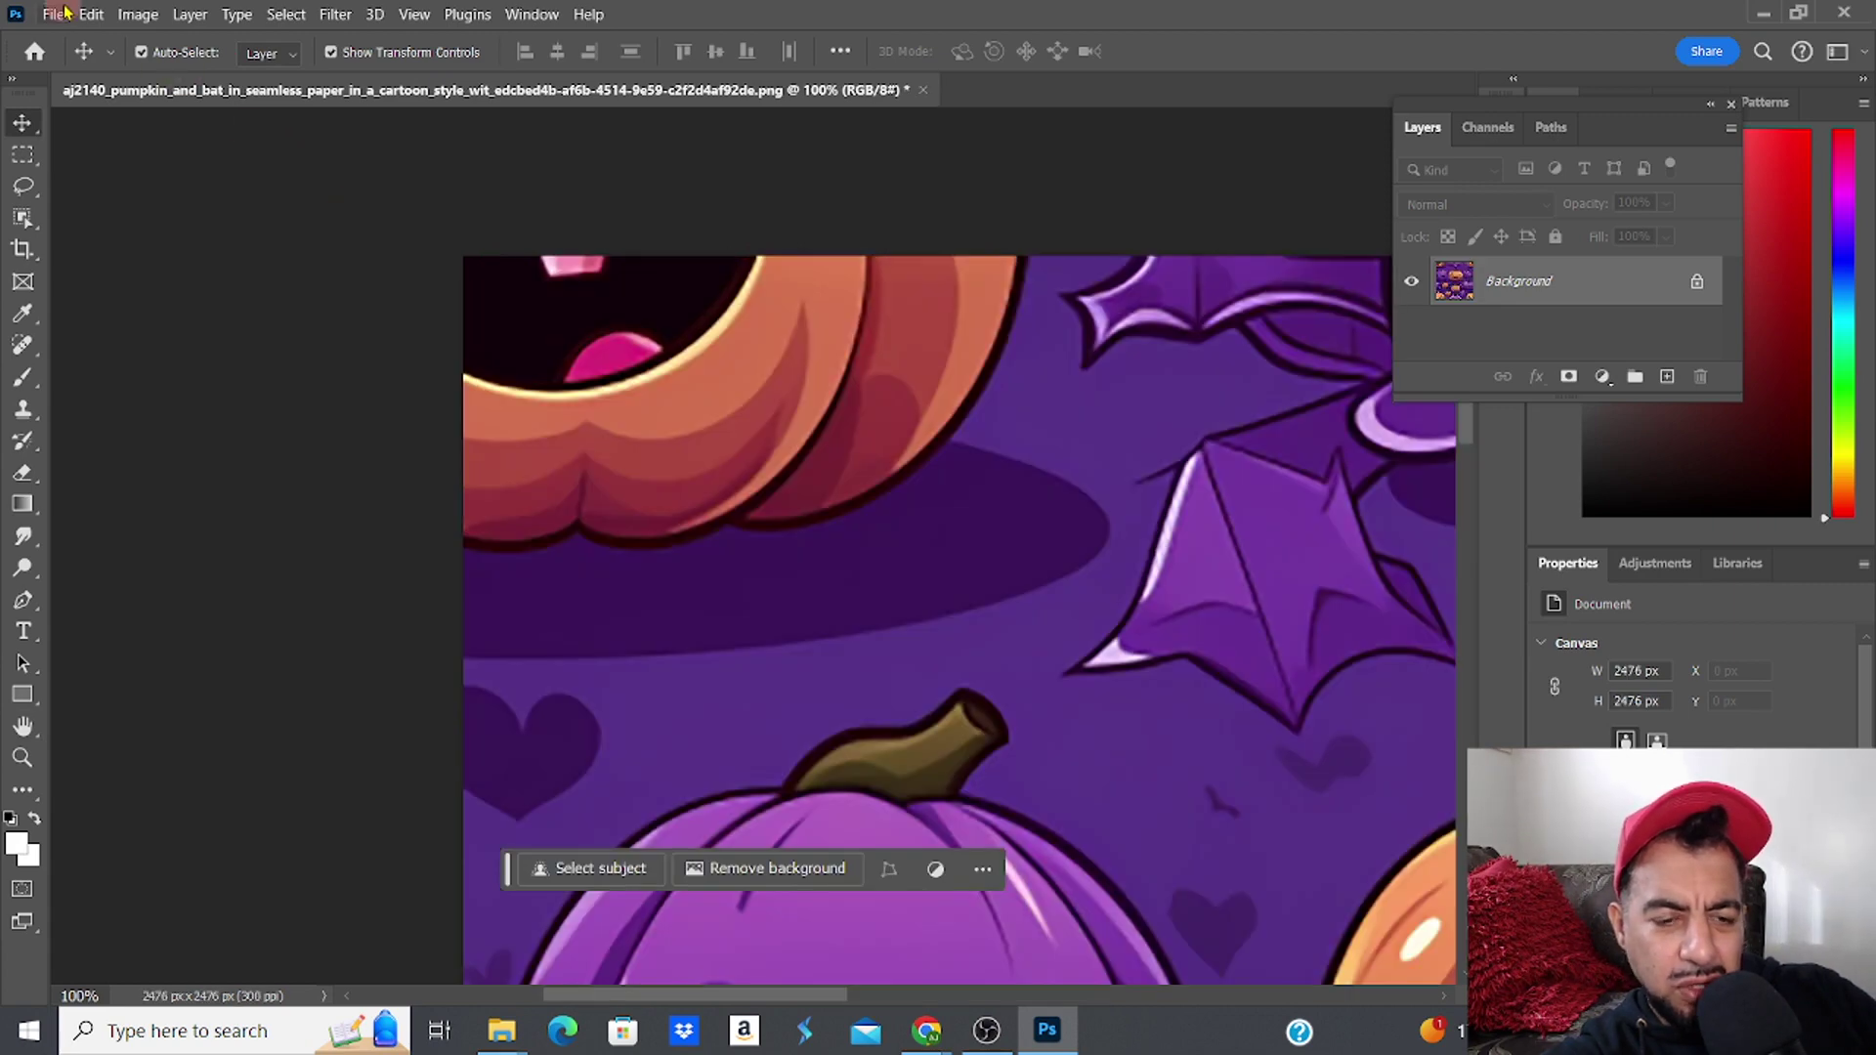
Step: Quick-export the pattern as a PNG to Downloads, replacing the existing pumpkin file
left_click(53, 15)
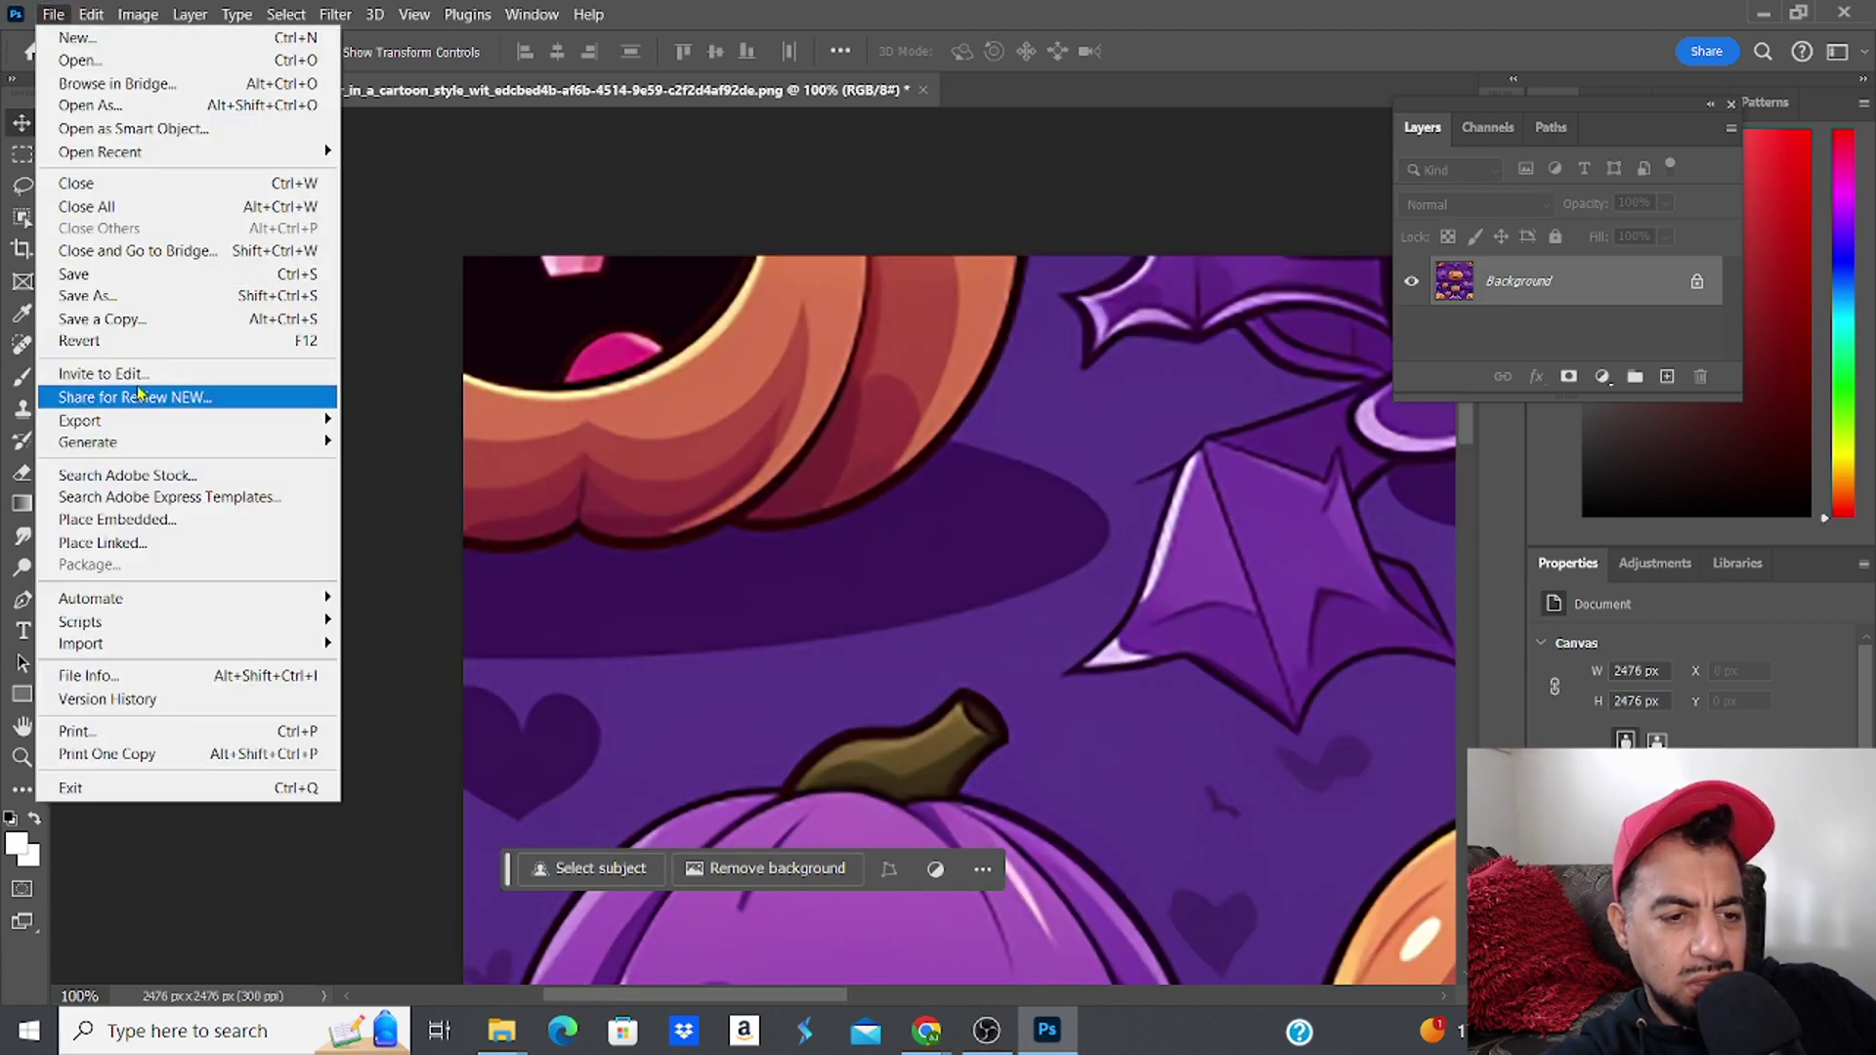
mouse_move(146, 420)
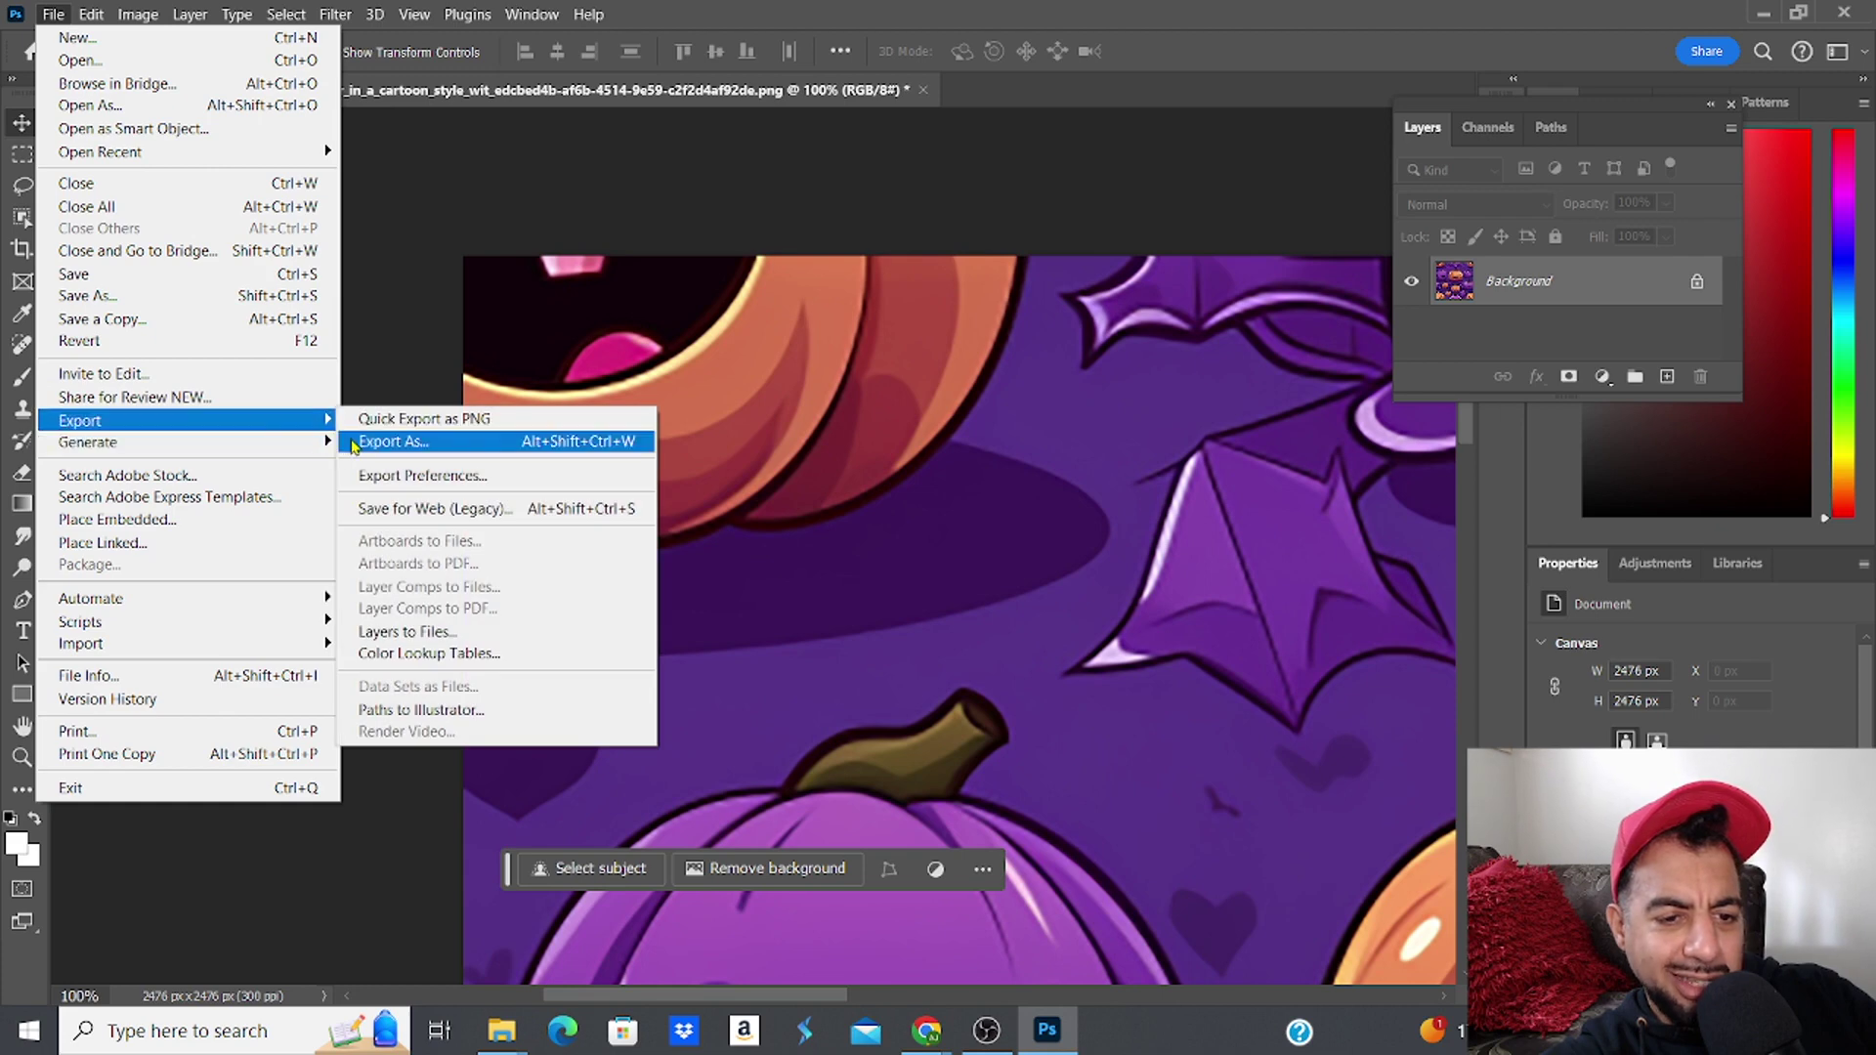
left_click(384, 428)
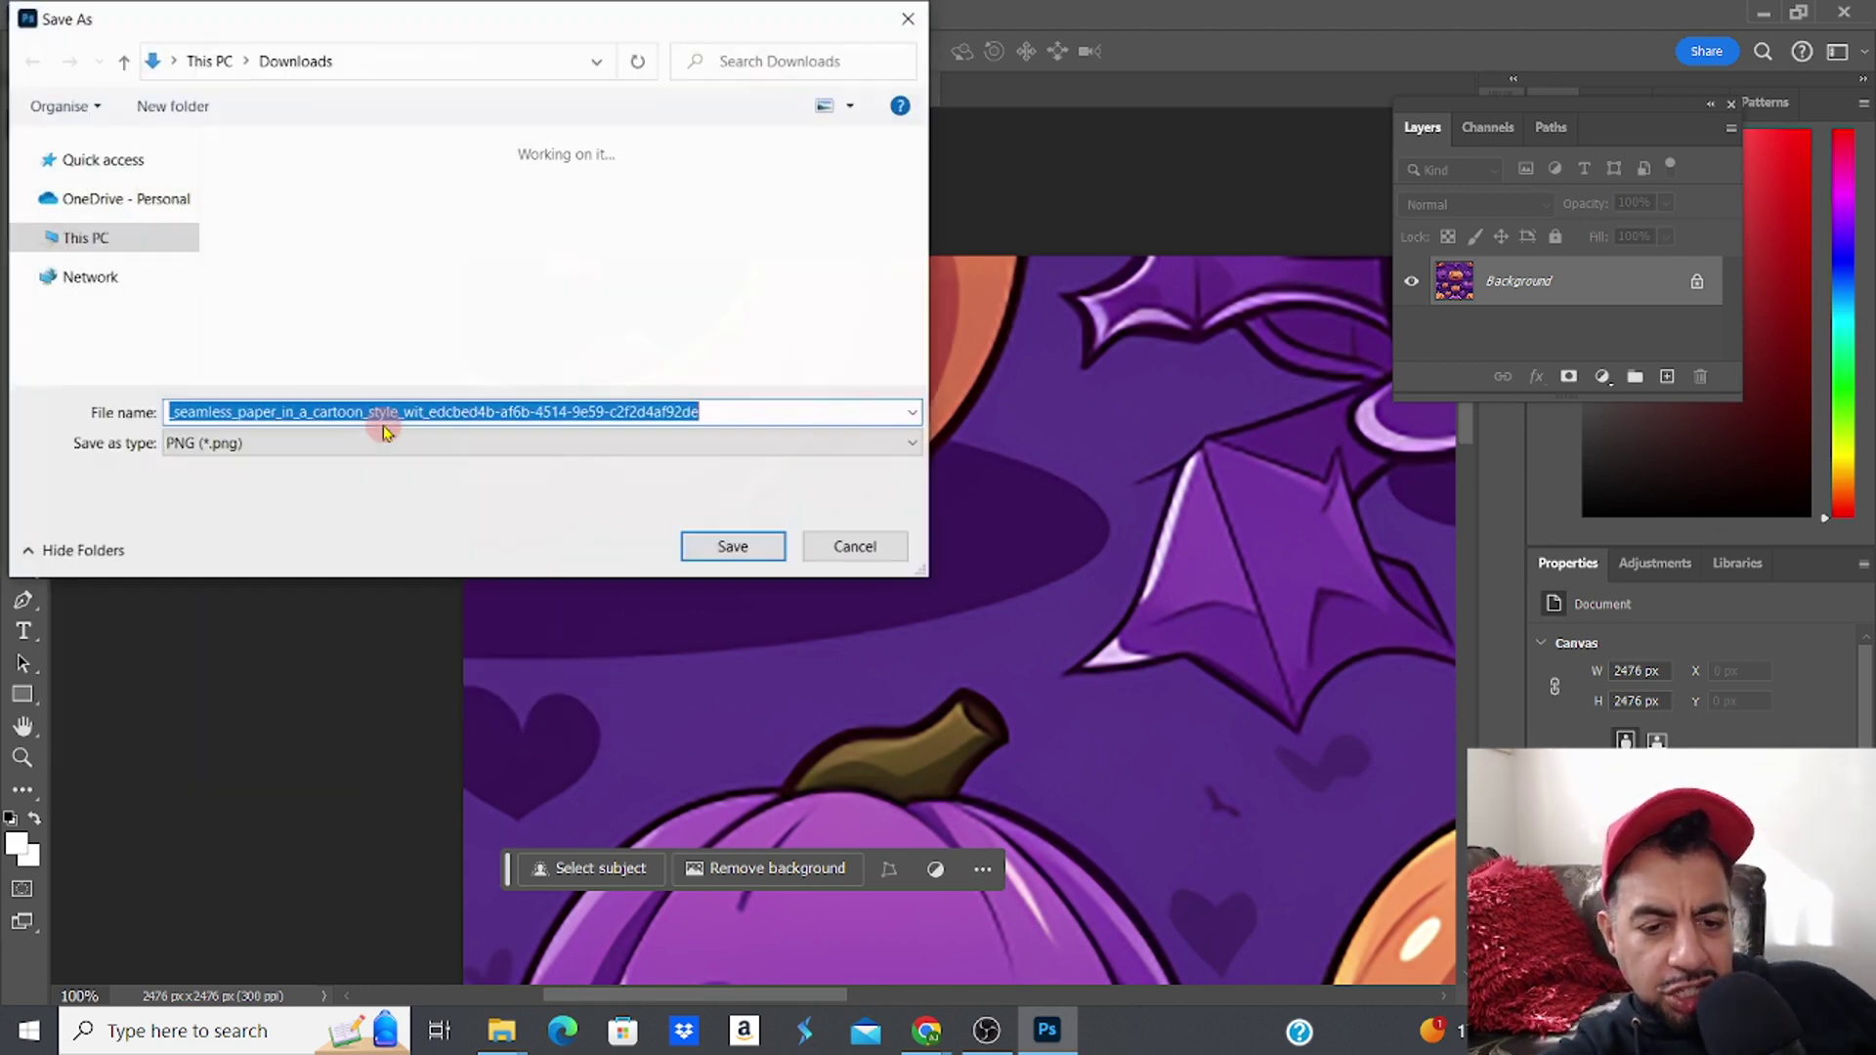
left_click(735, 547)
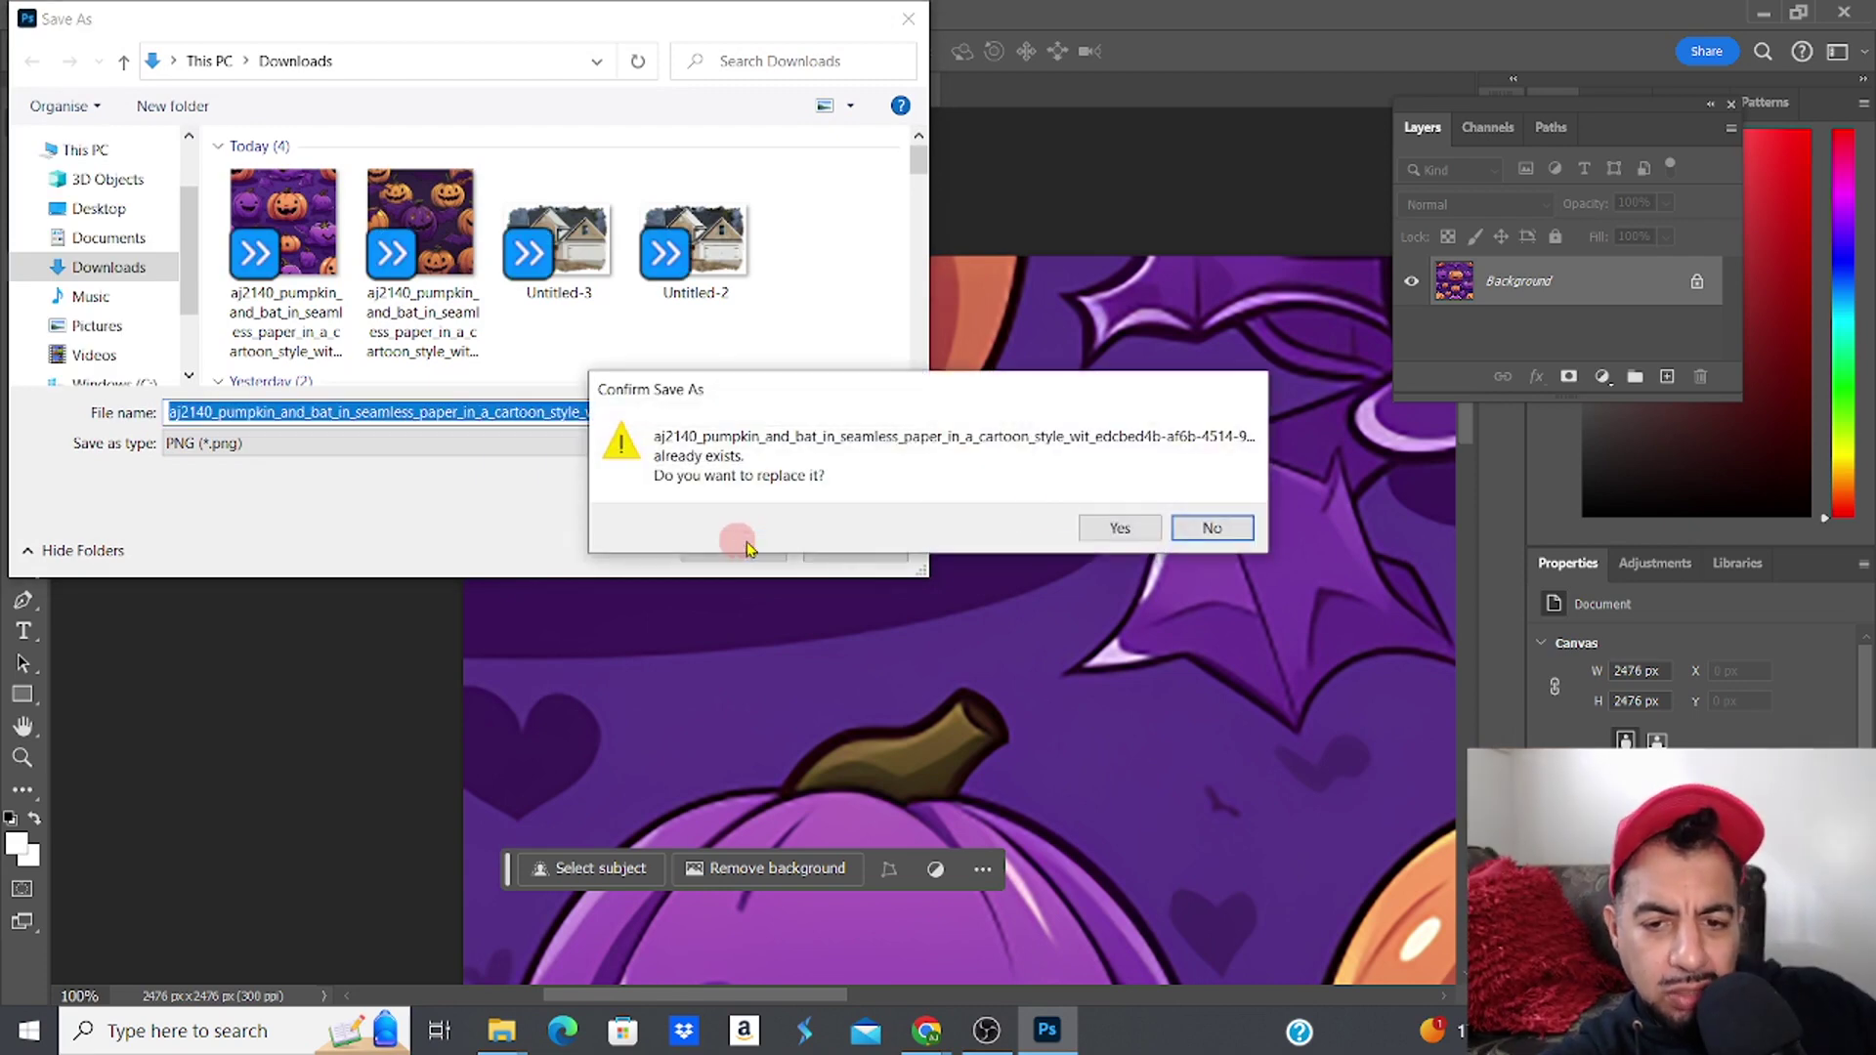
left_click(1139, 528)
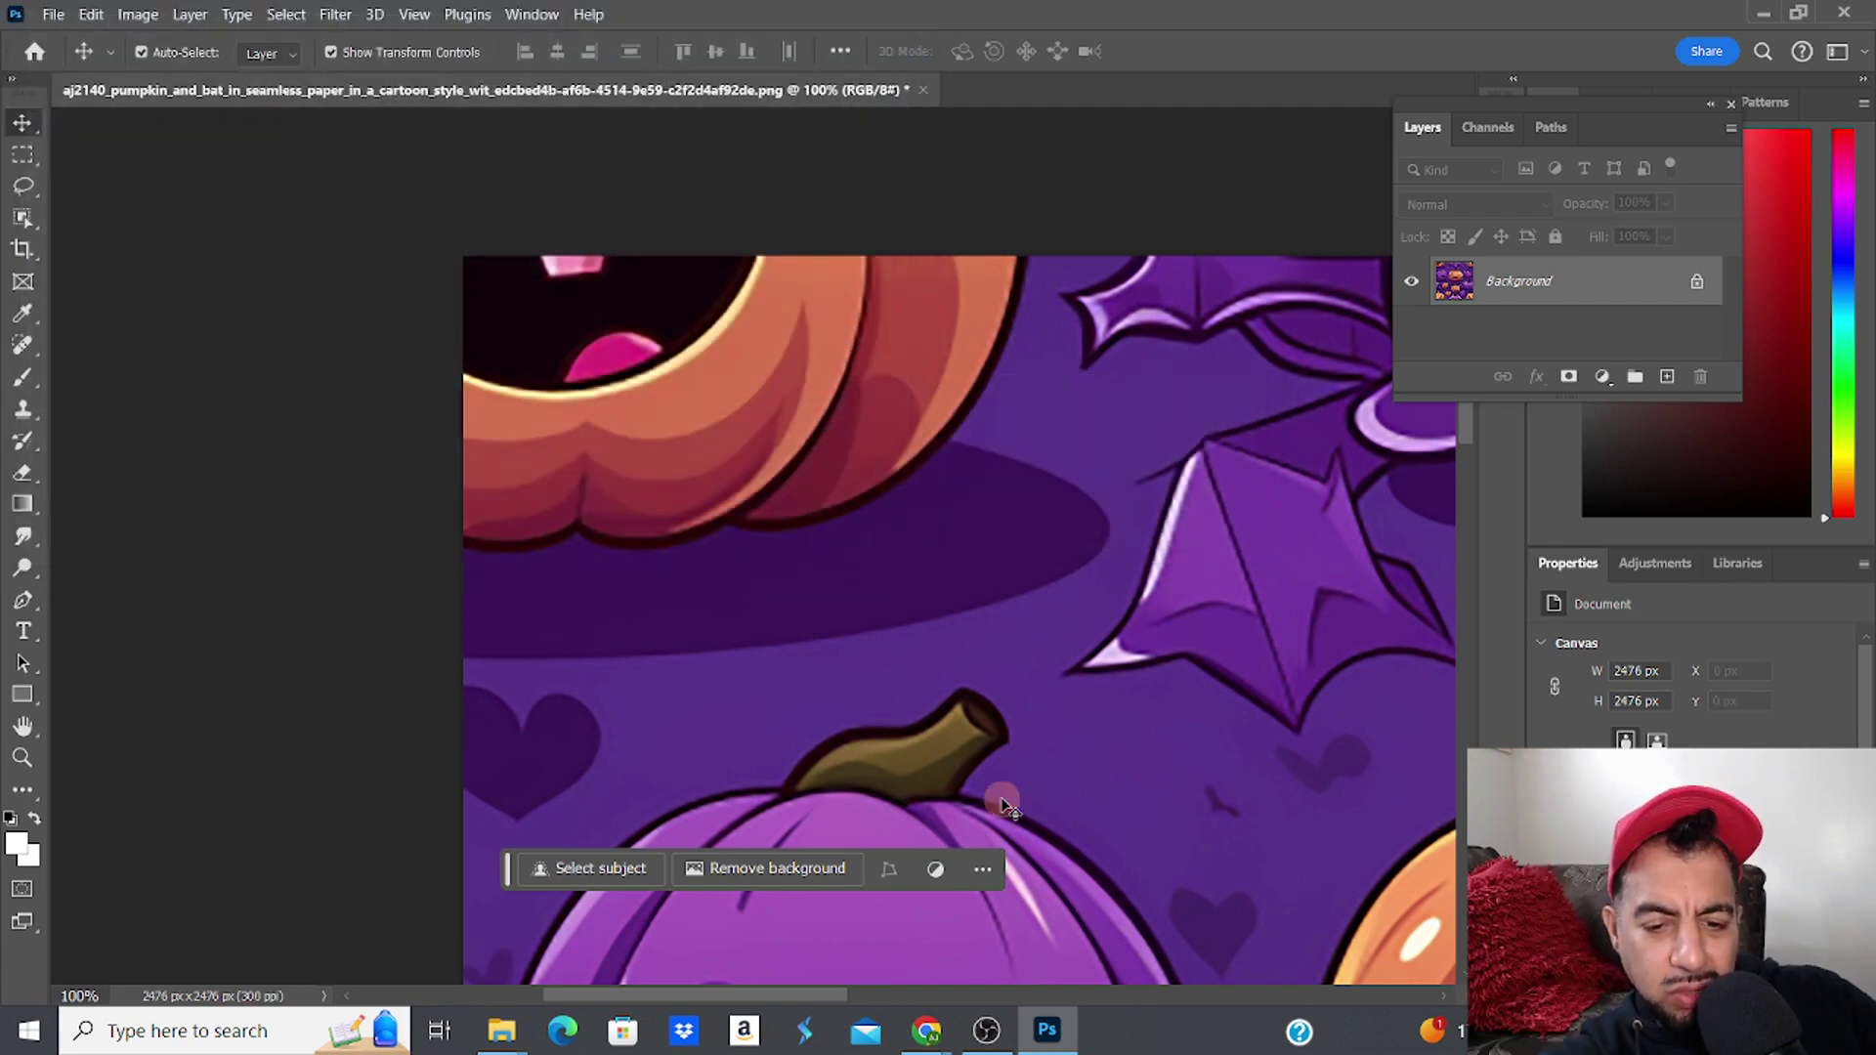
Step: Confirm in Downloads that the pumpkin PNG is now 2476 × 2476, 3.38 MB
mouse_move(930, 1034)
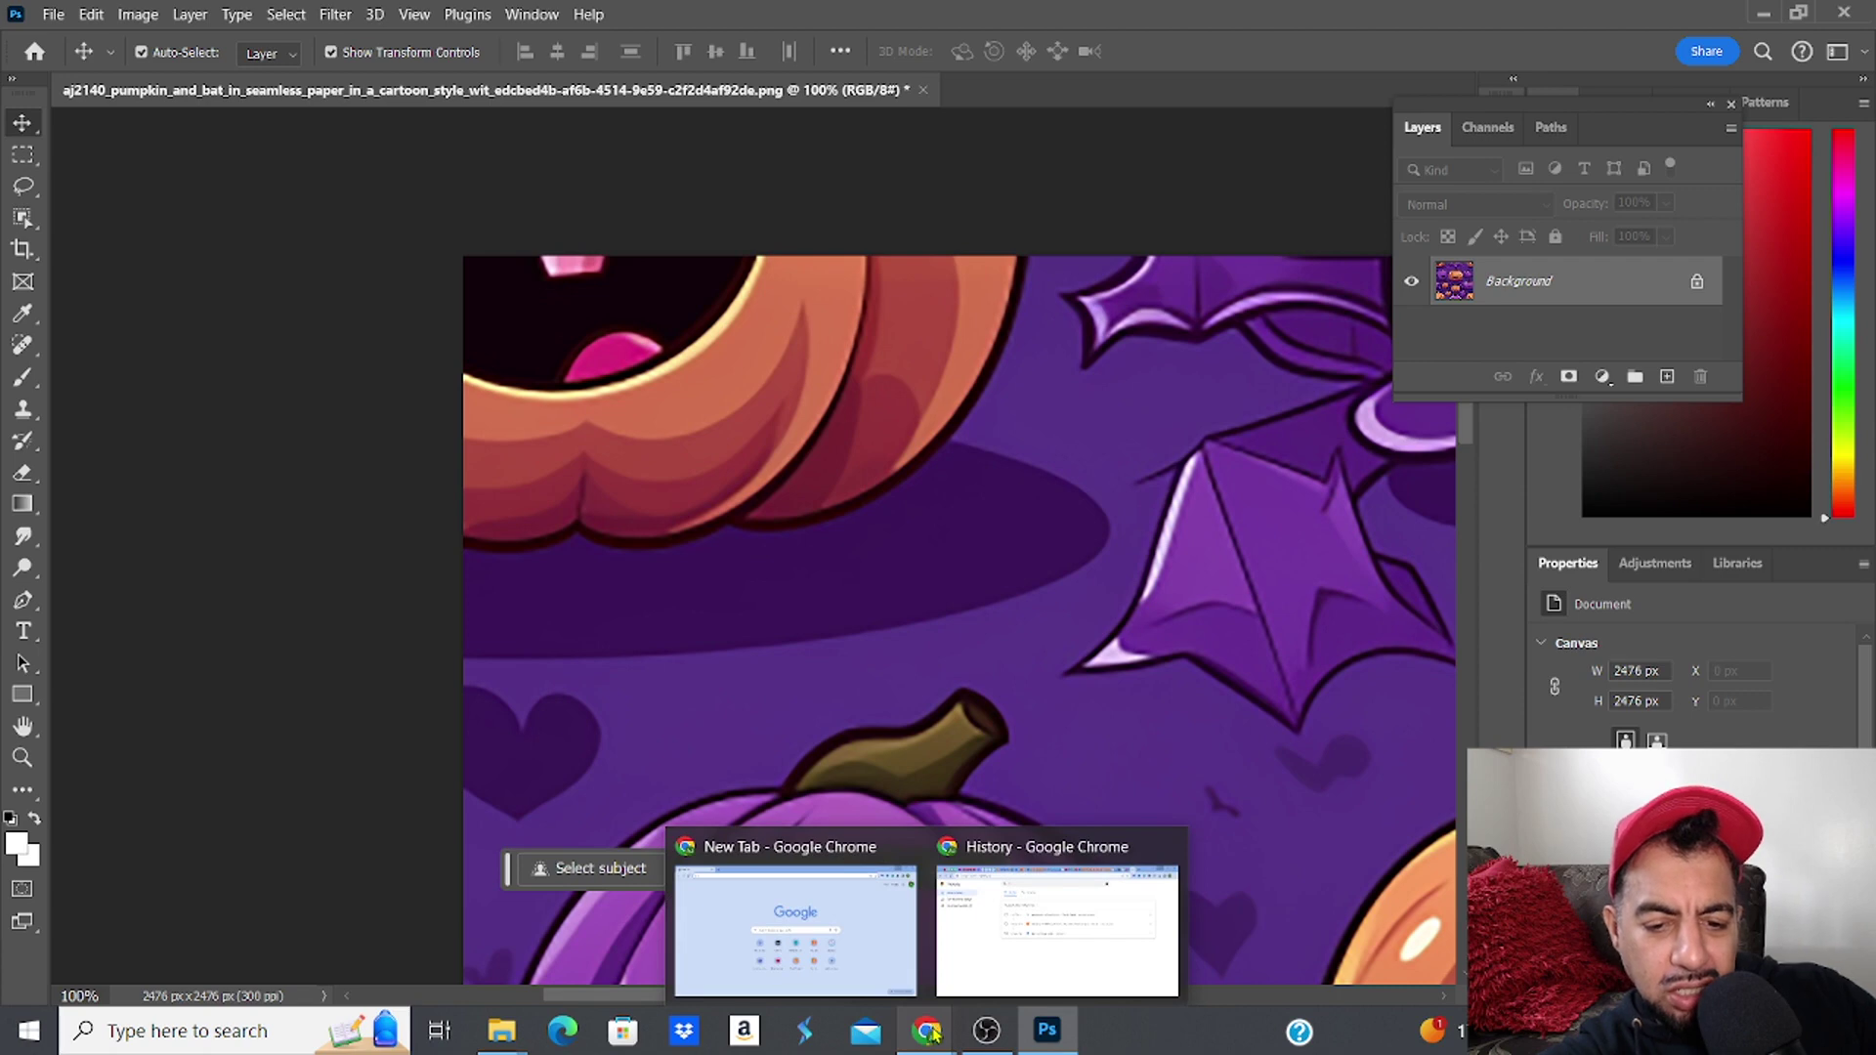
mouse_move(513, 1037)
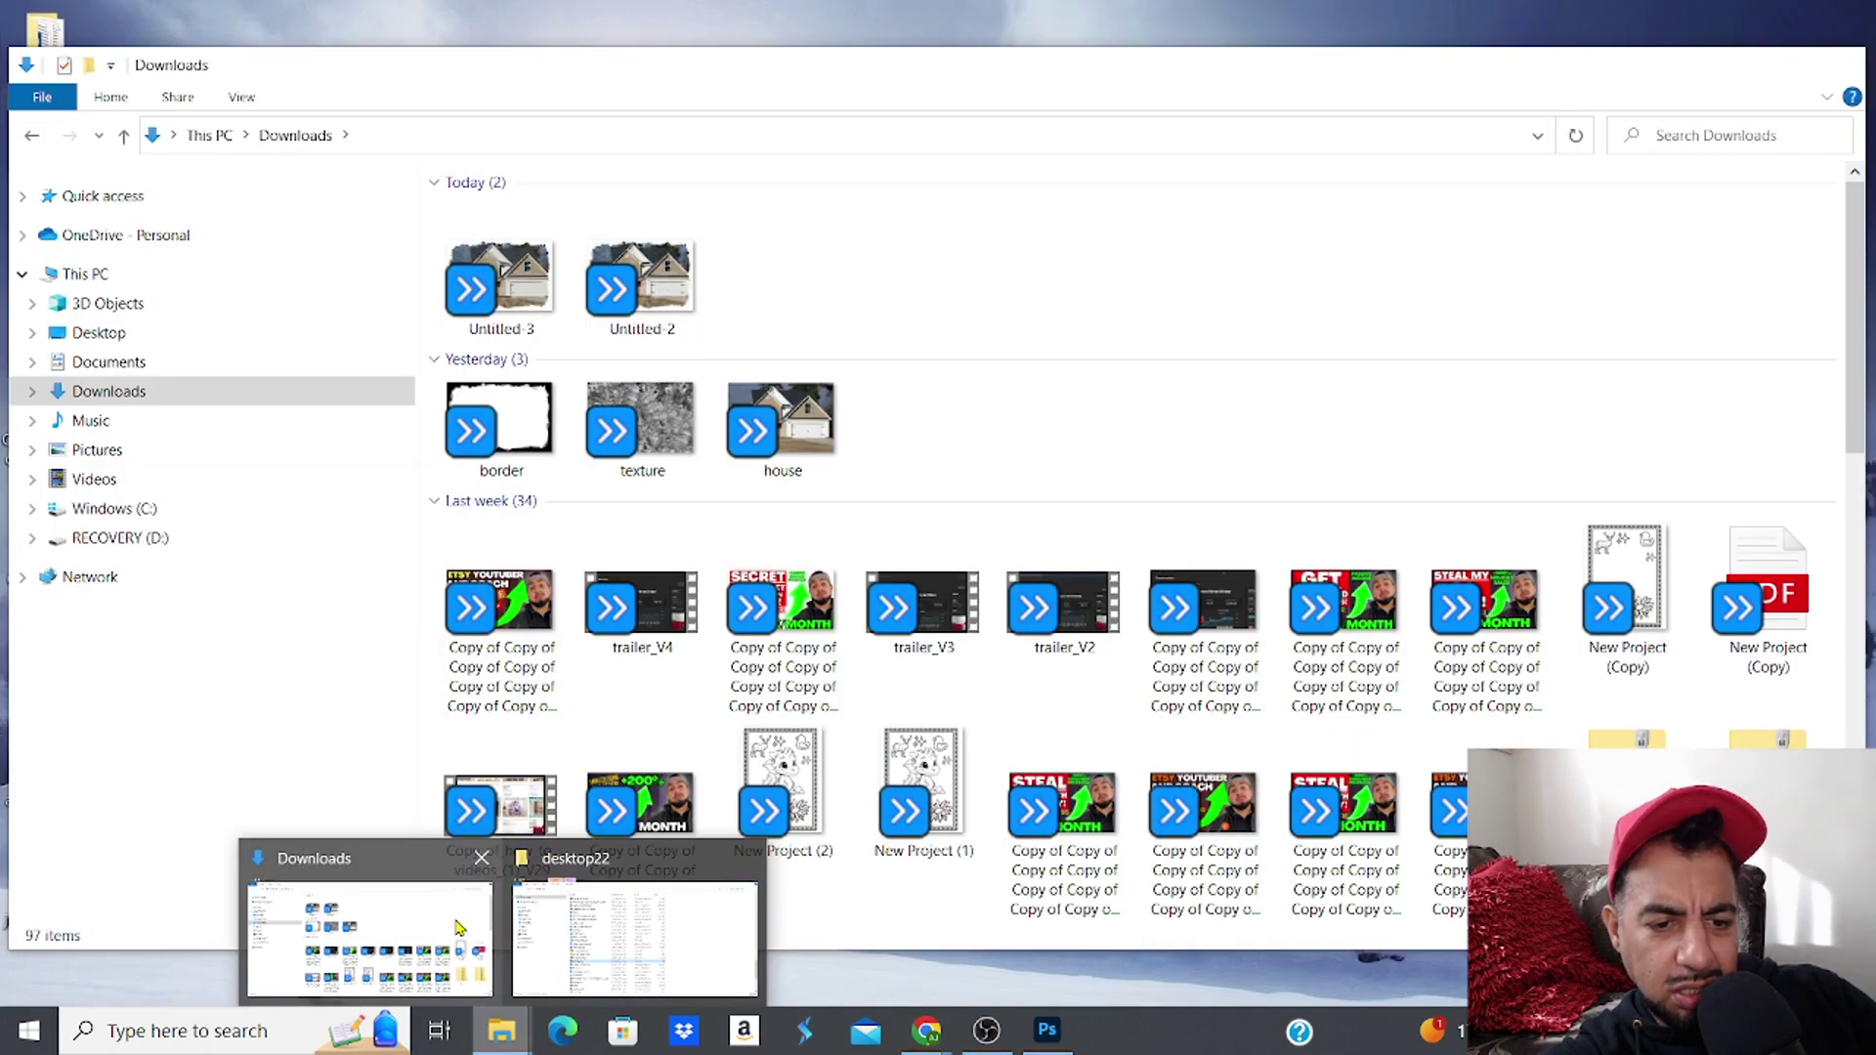
left_click(459, 928)
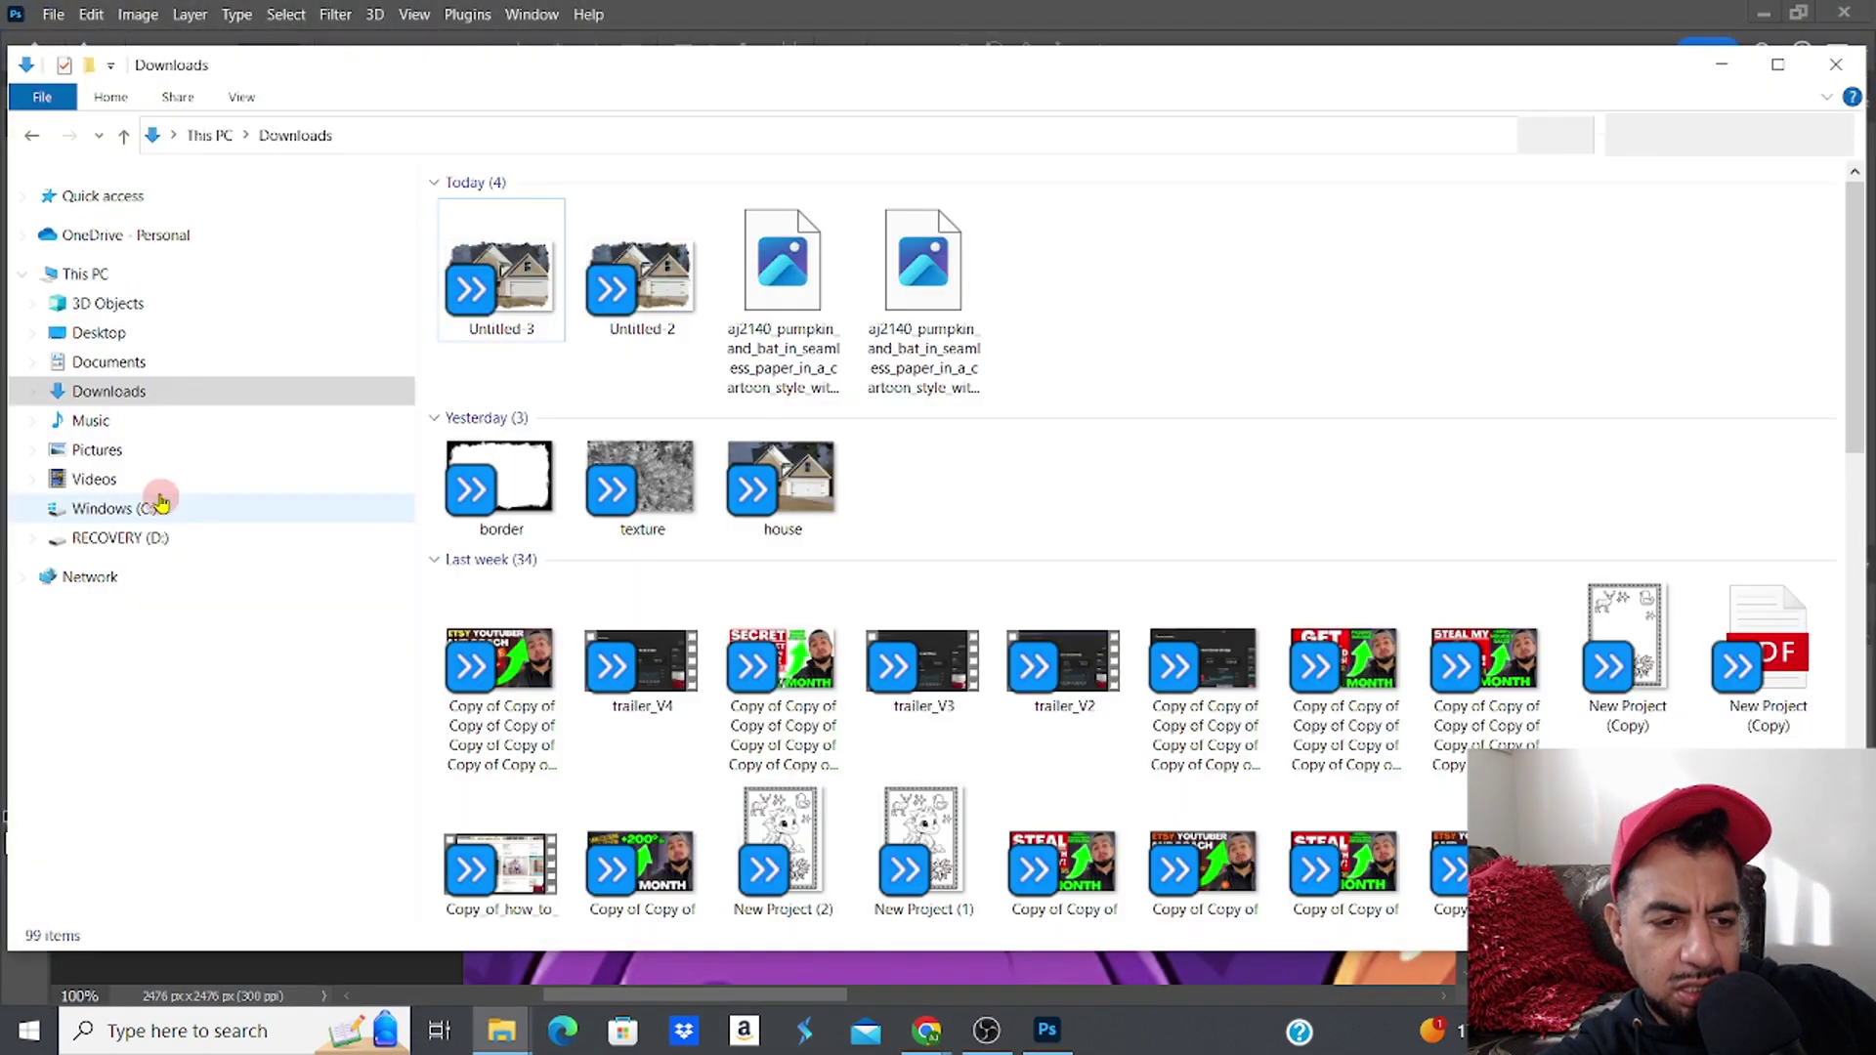
left_click(120, 396)
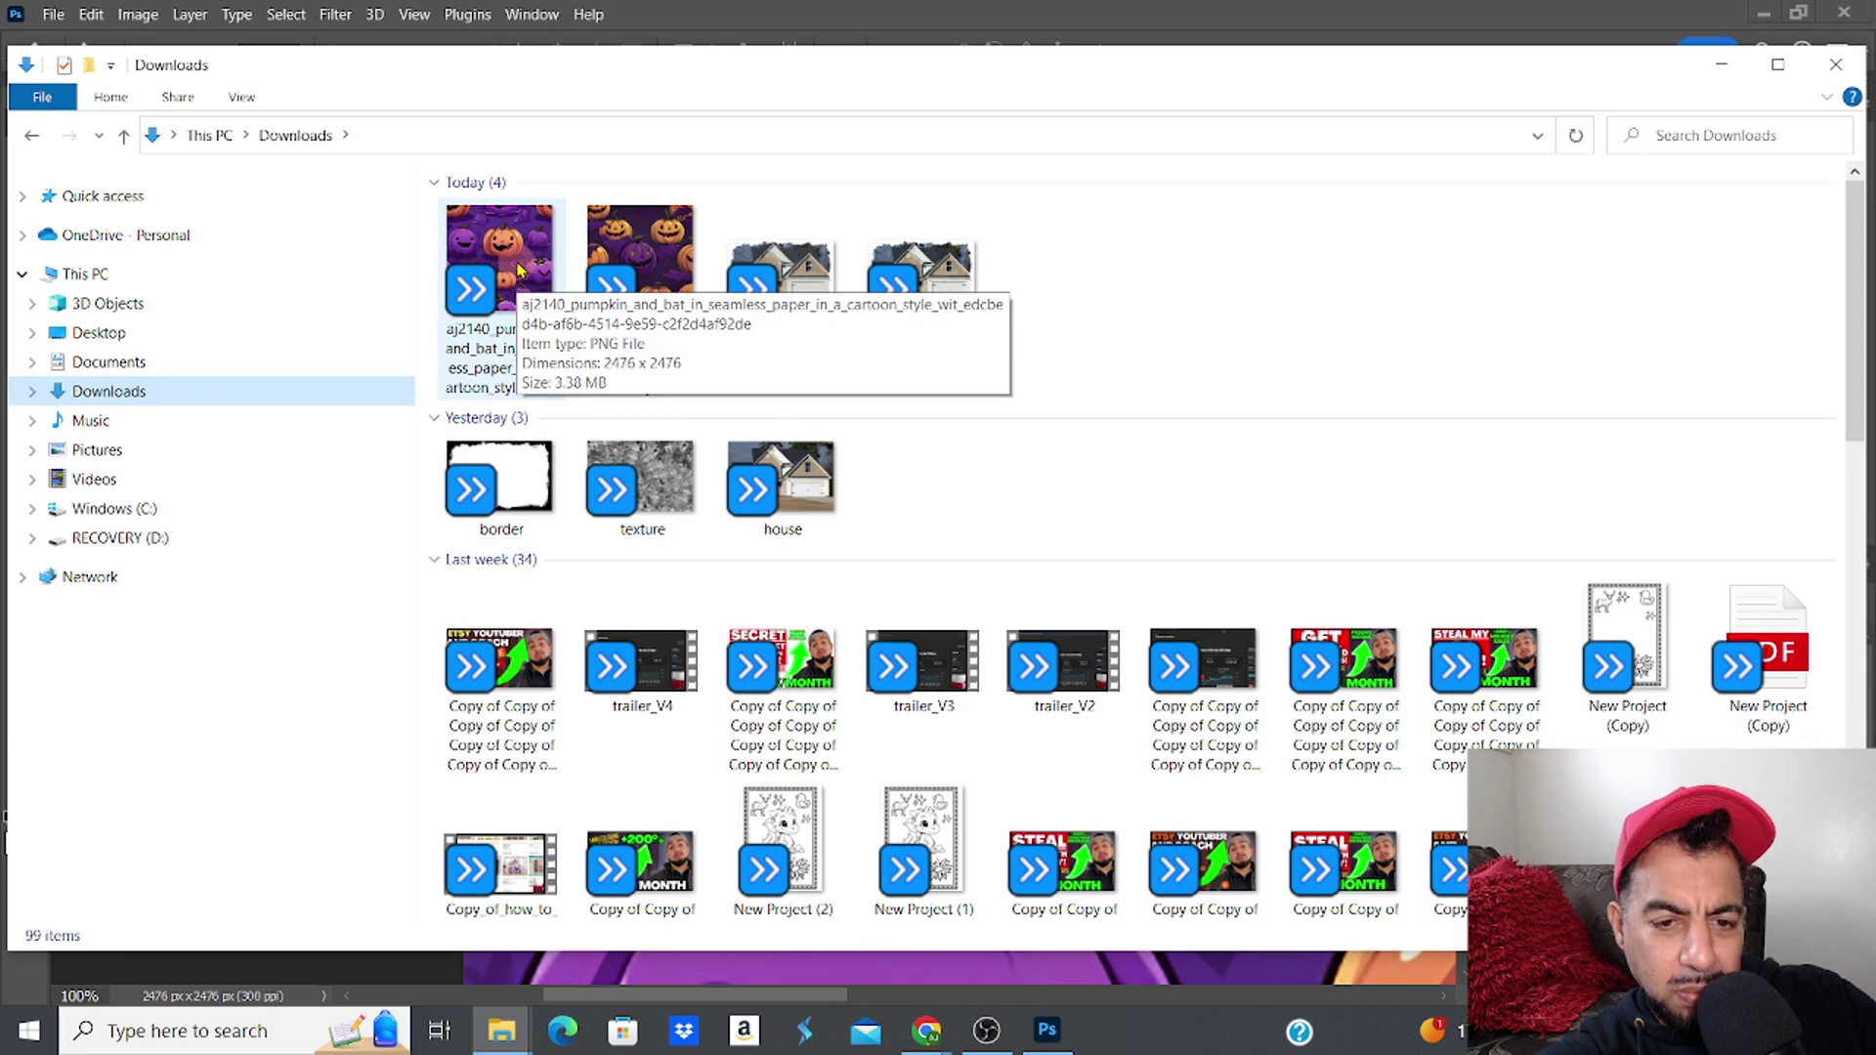
Step: Return to the Printify Dog Collar editor in Chrome
left_click(936, 1040)
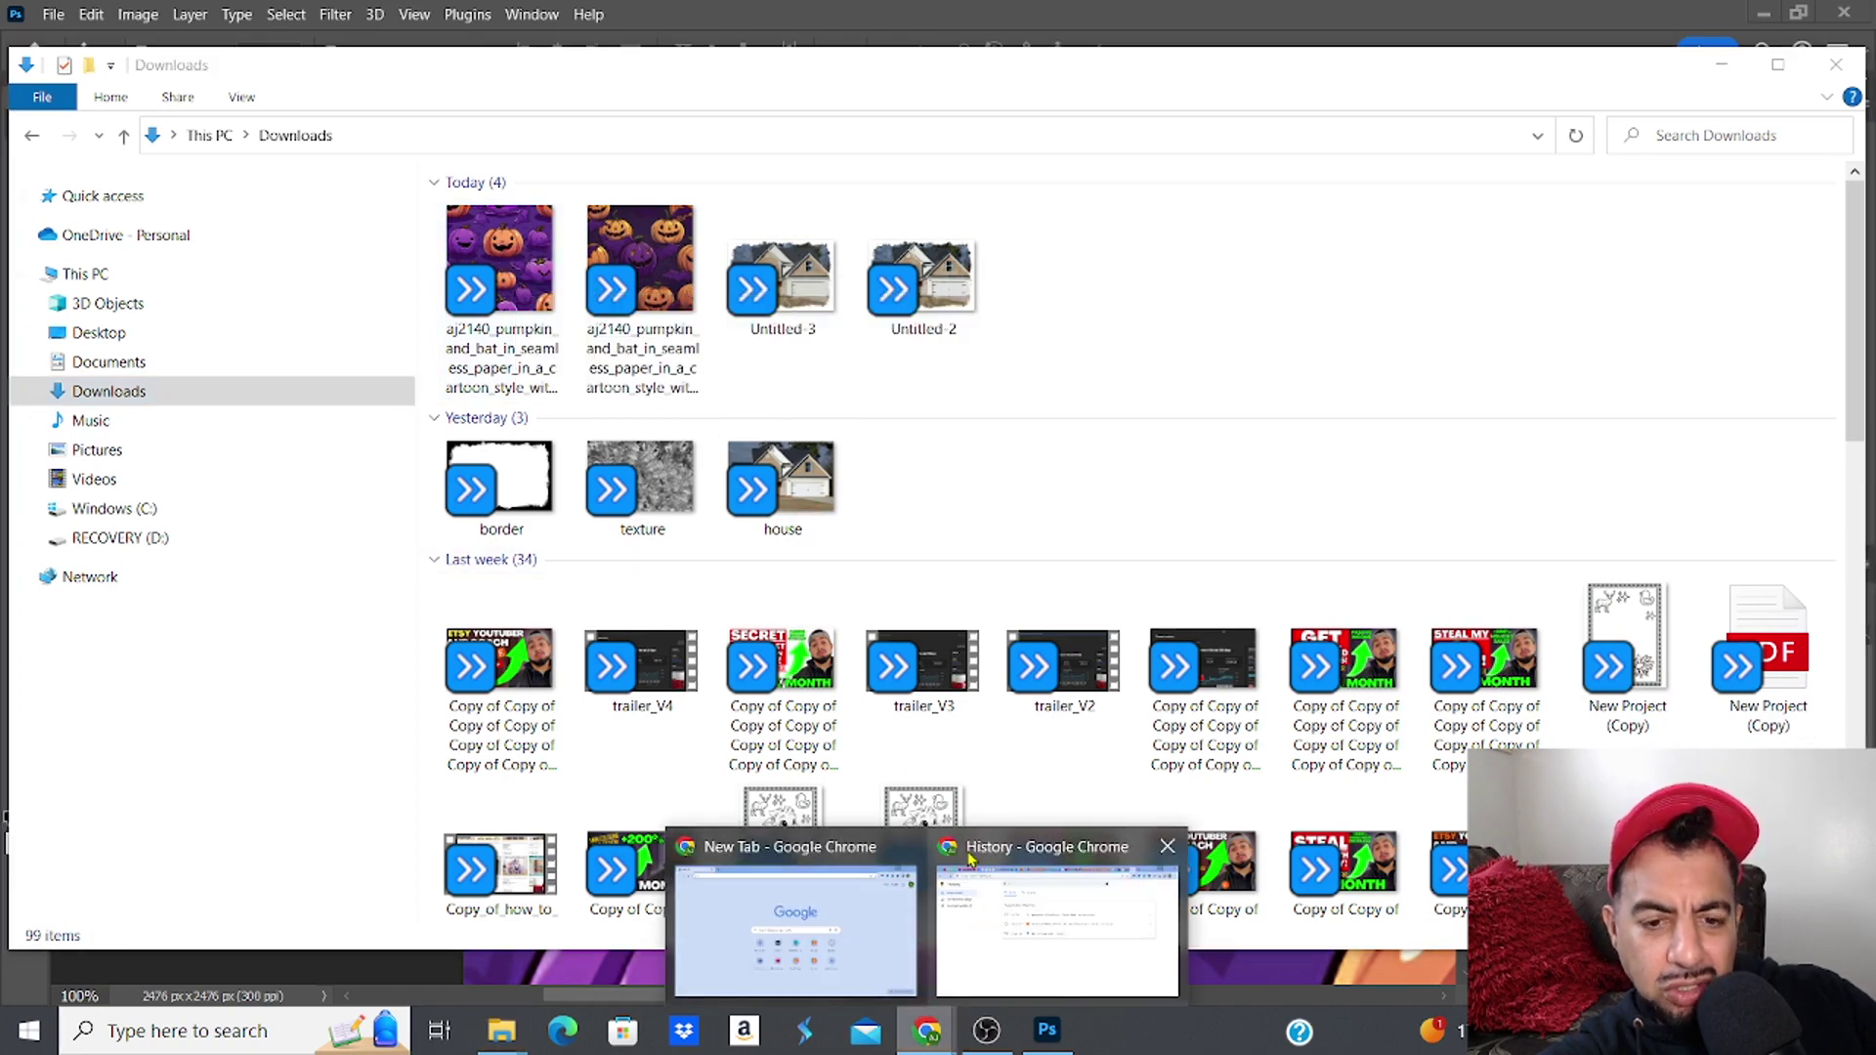
mouse_move(856, 853)
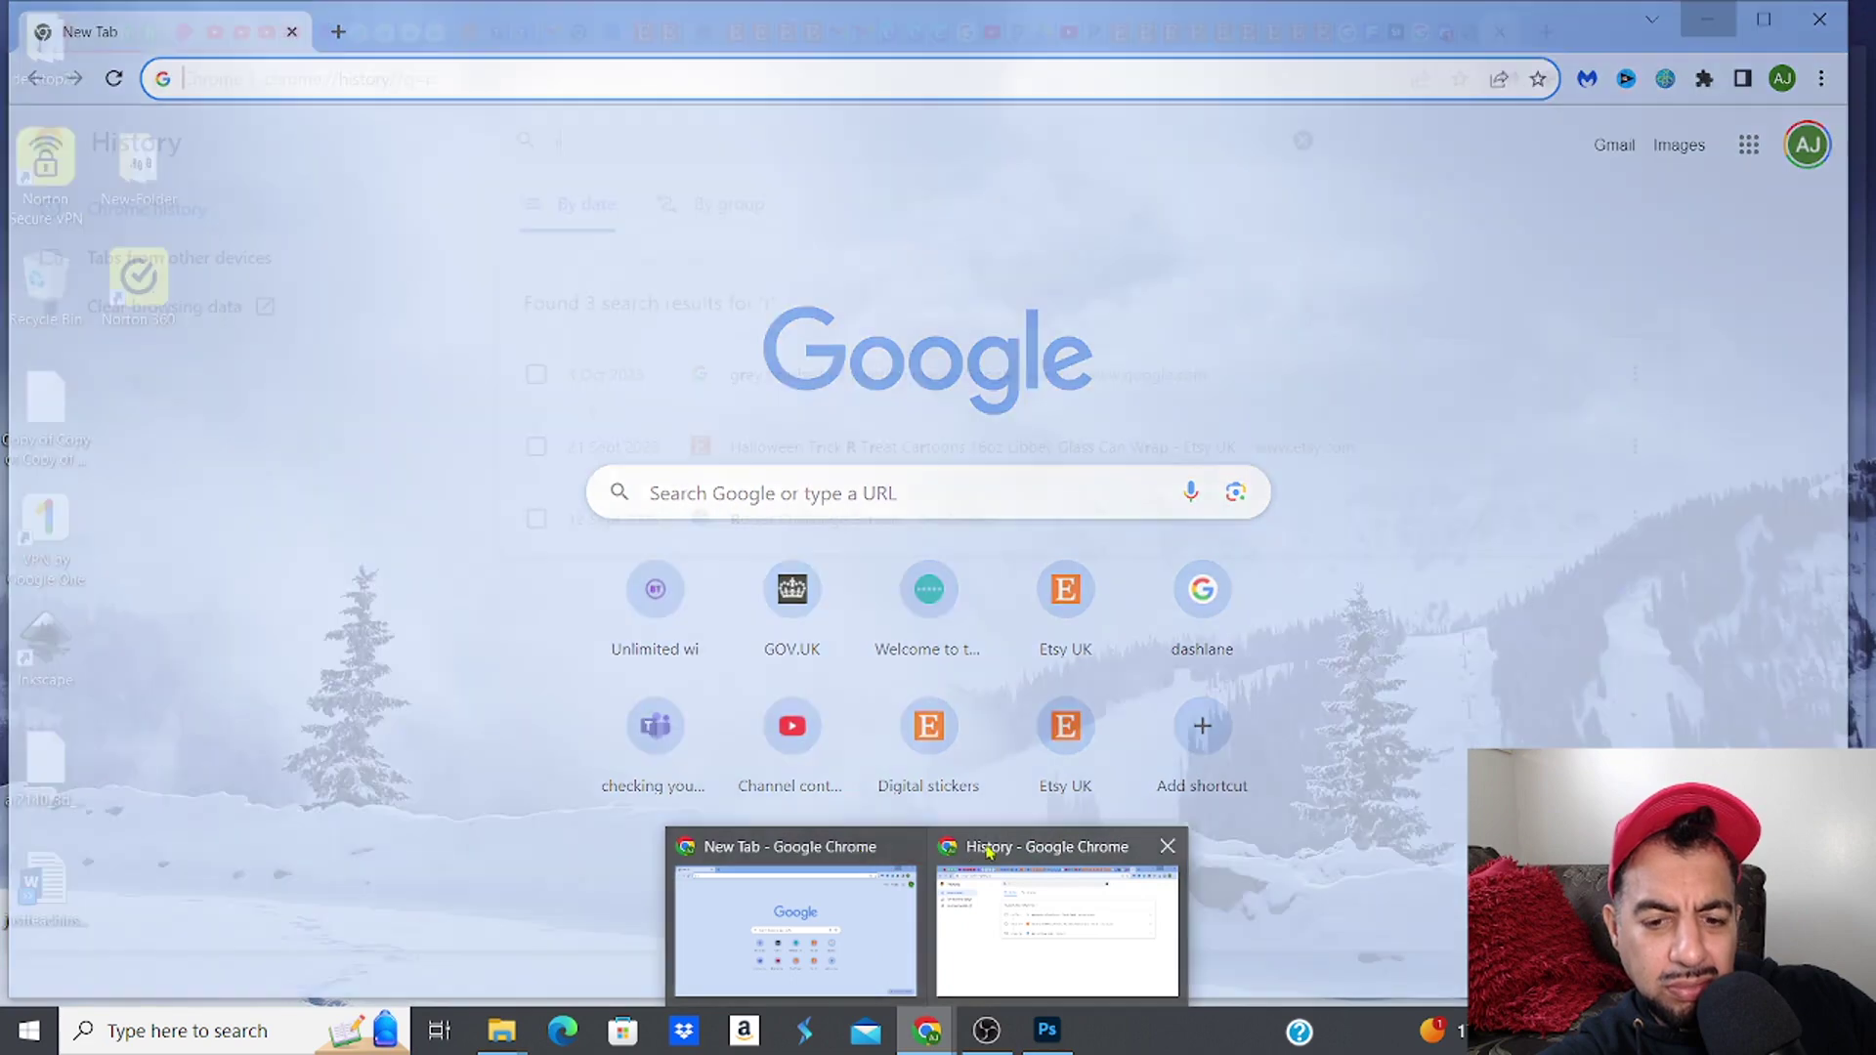
left_click(997, 846)
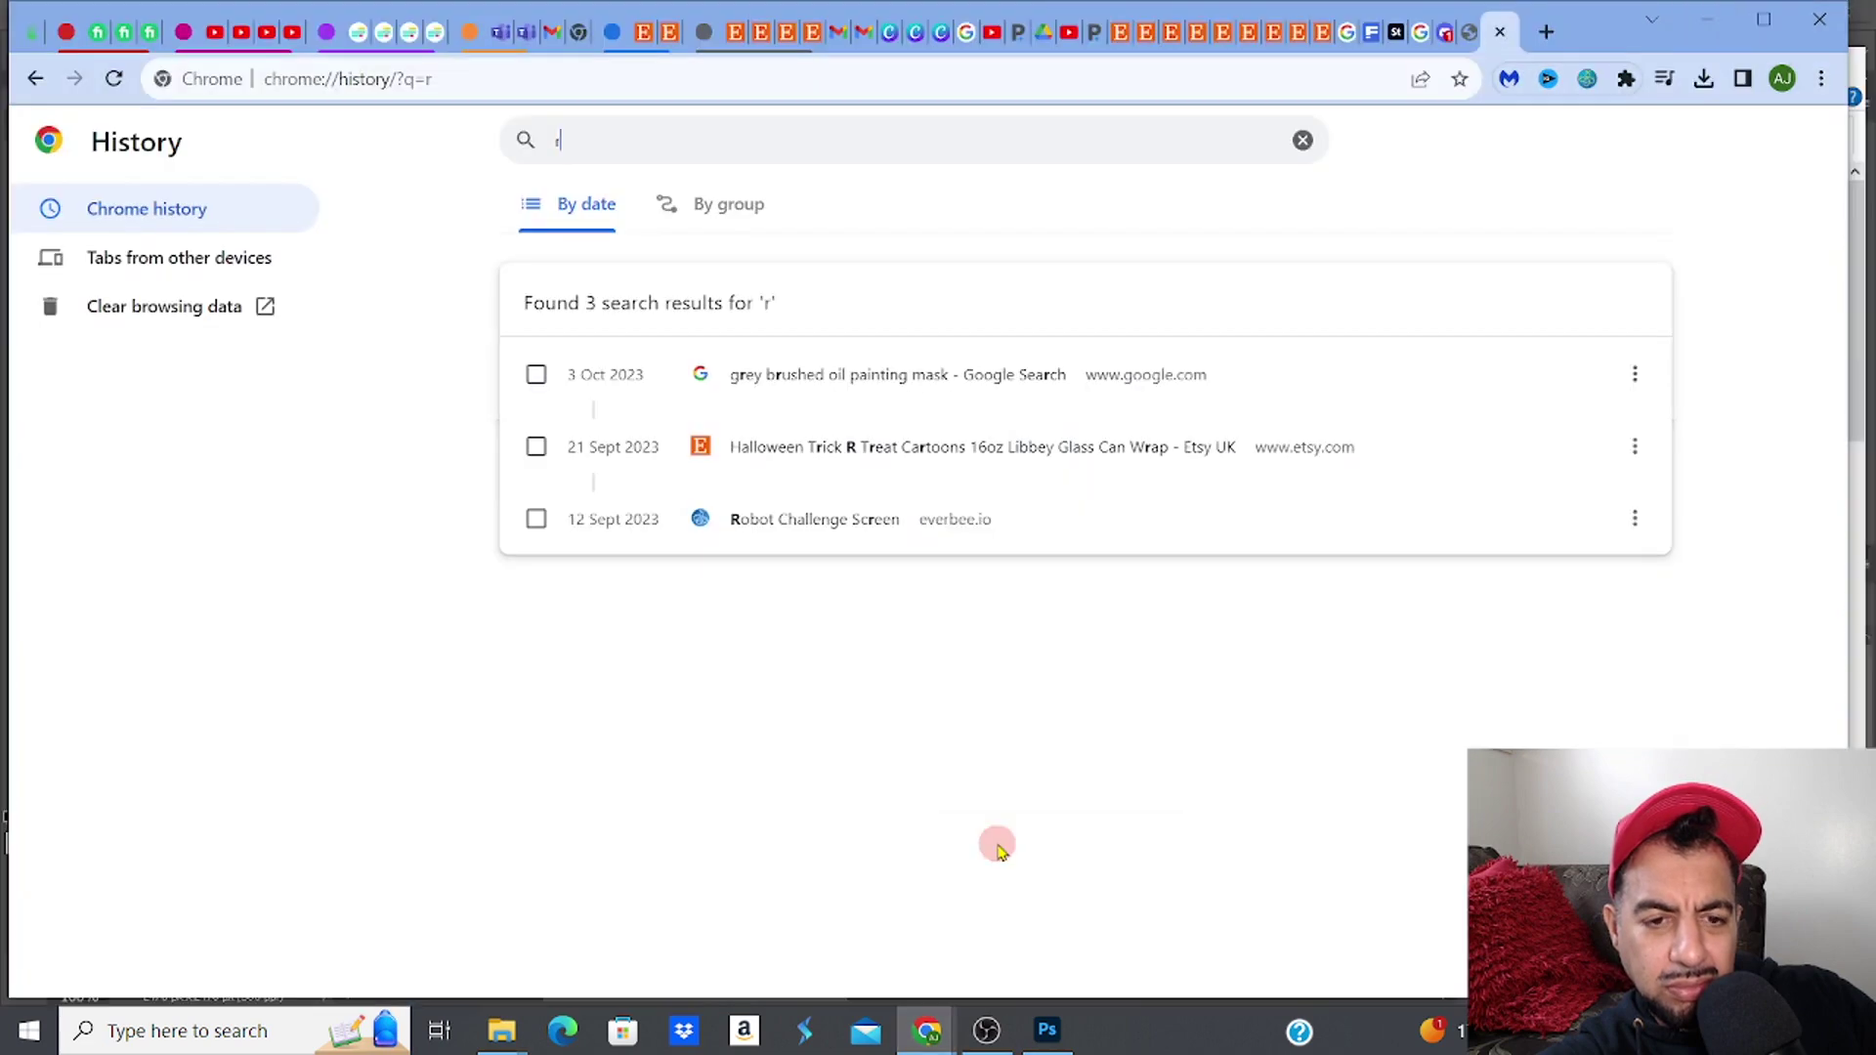
left_click(32, 43)
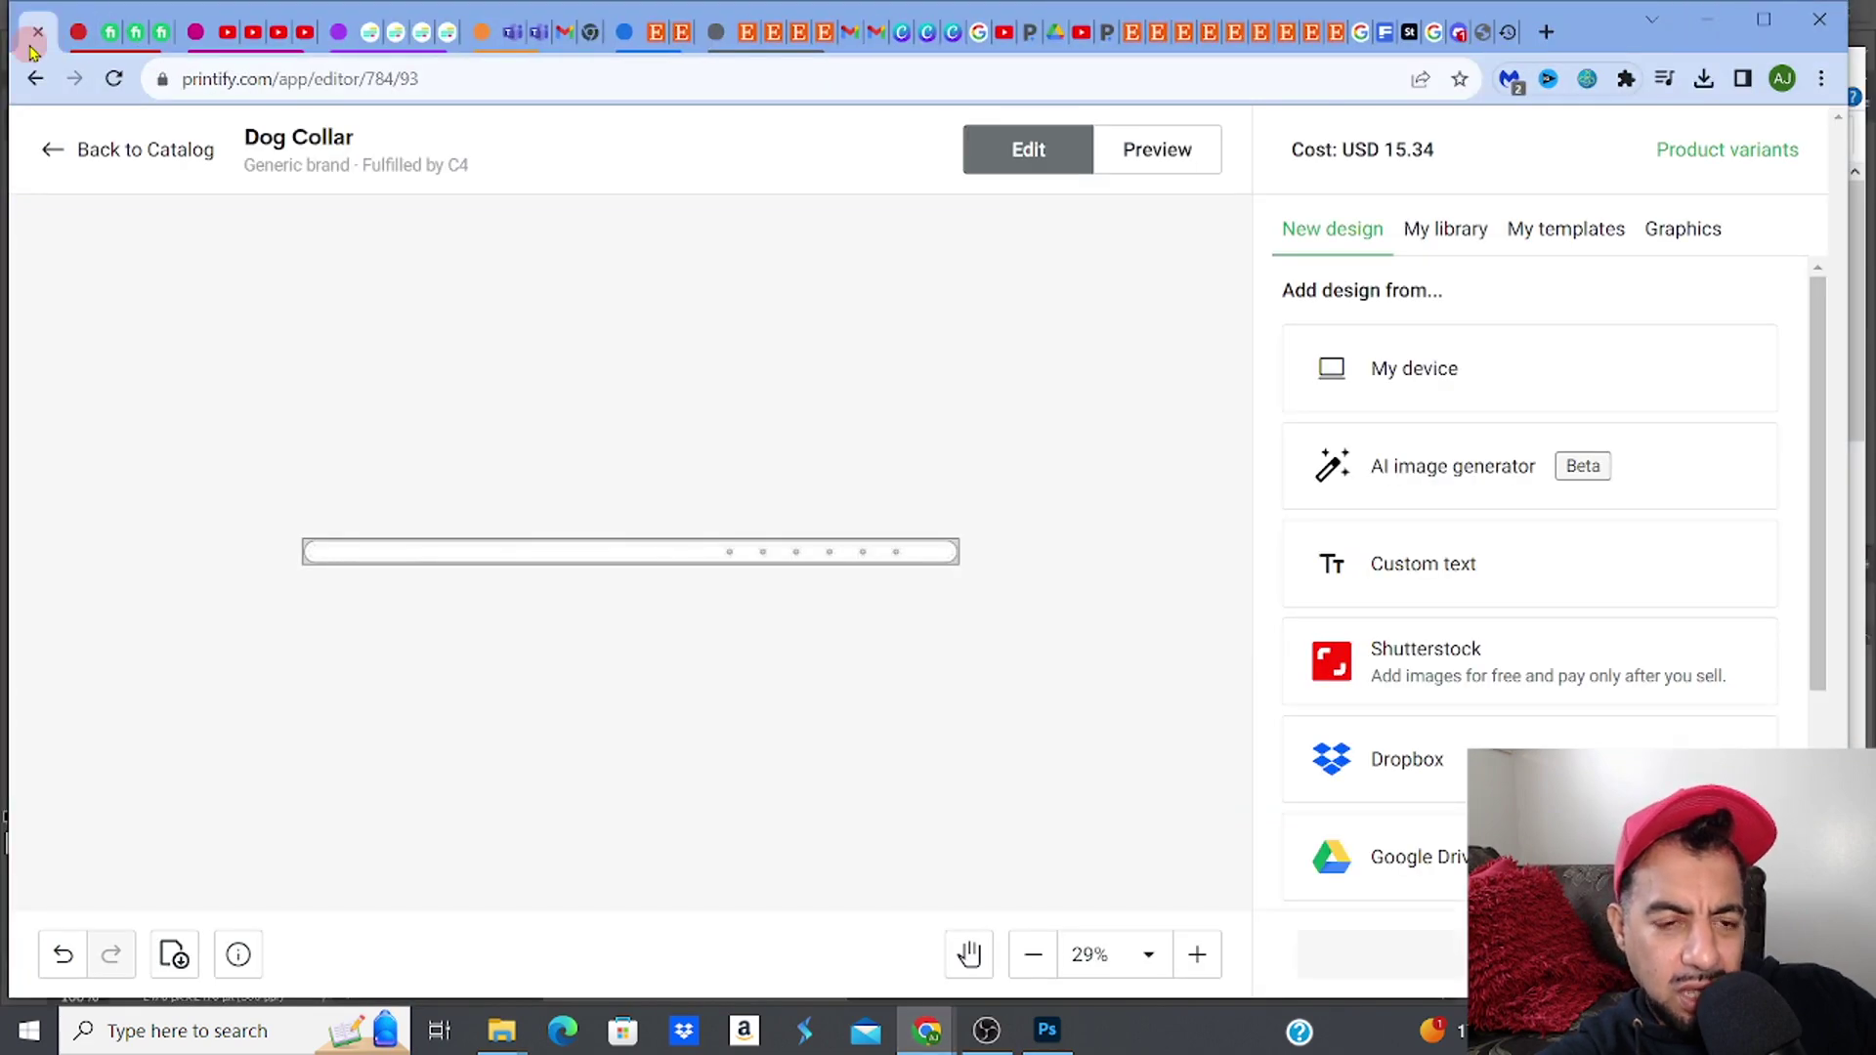
Step: Upload the purple pumpkin PNG, tile it with Create pattern, and save the collar
left_click(1445, 387)
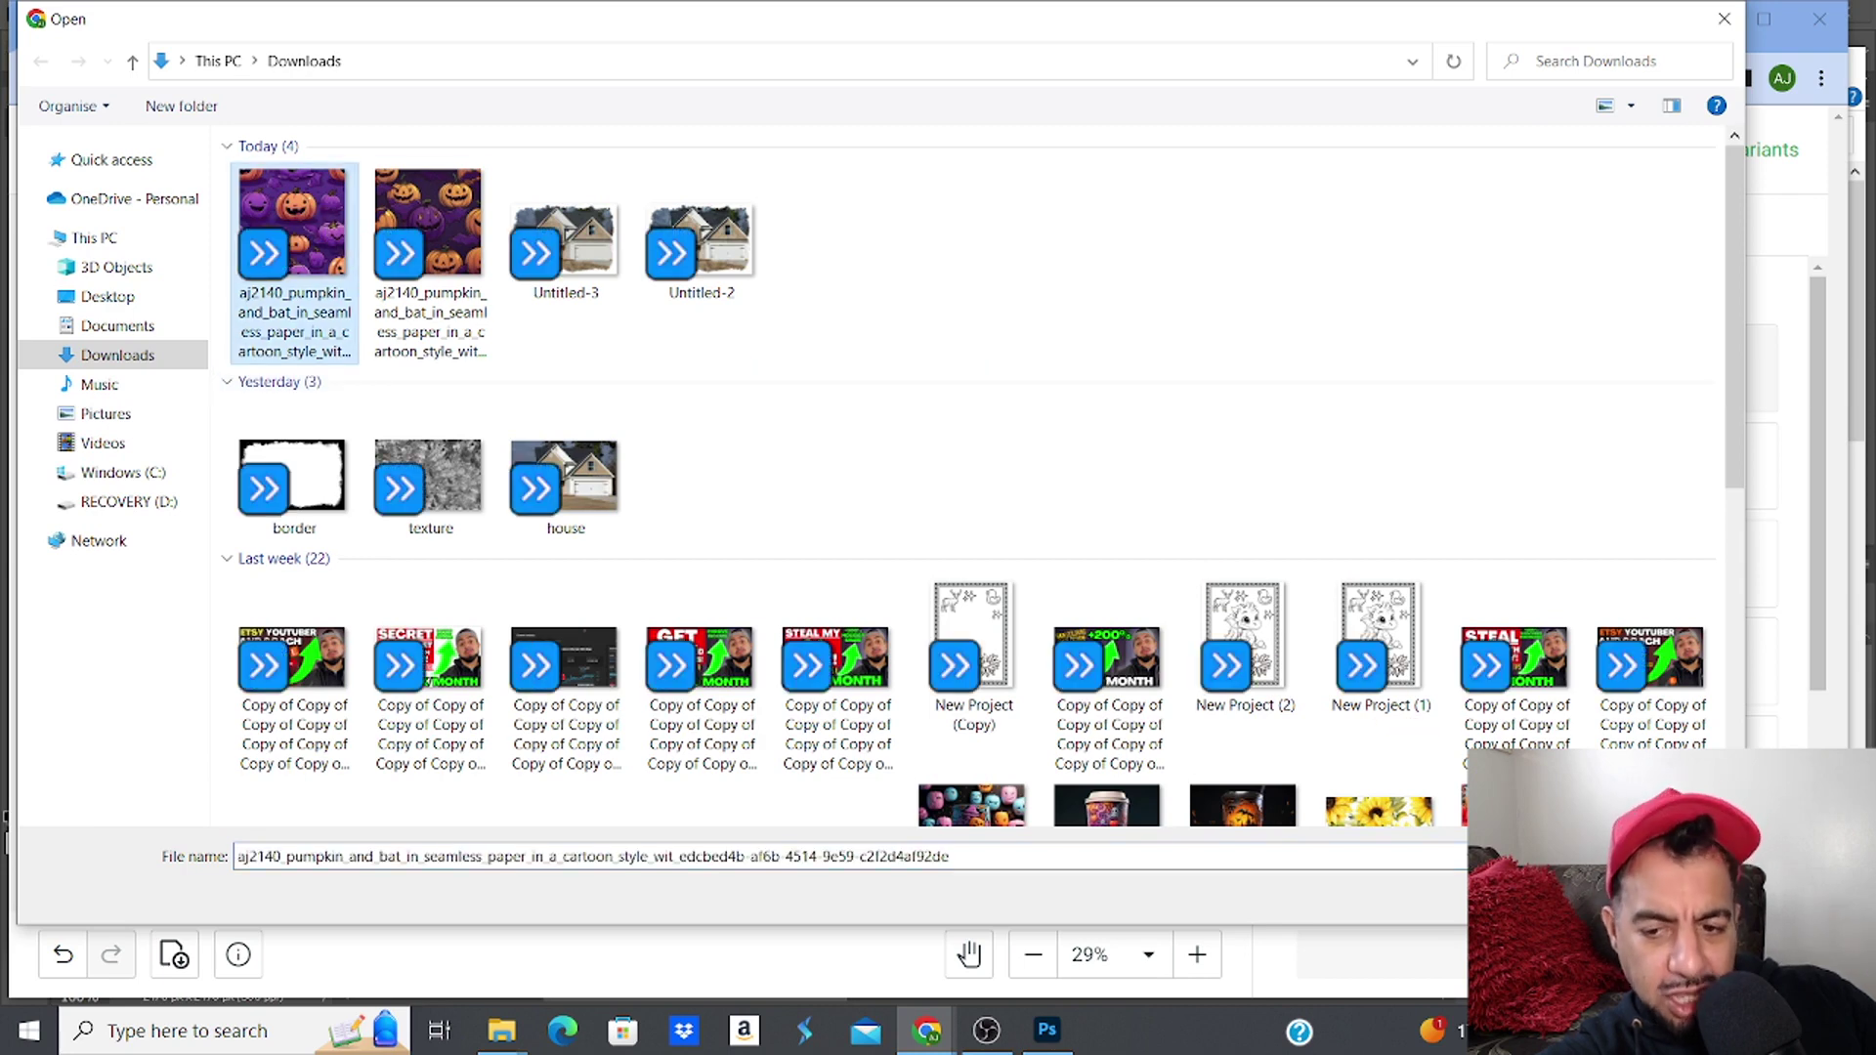
double_click(293, 235)
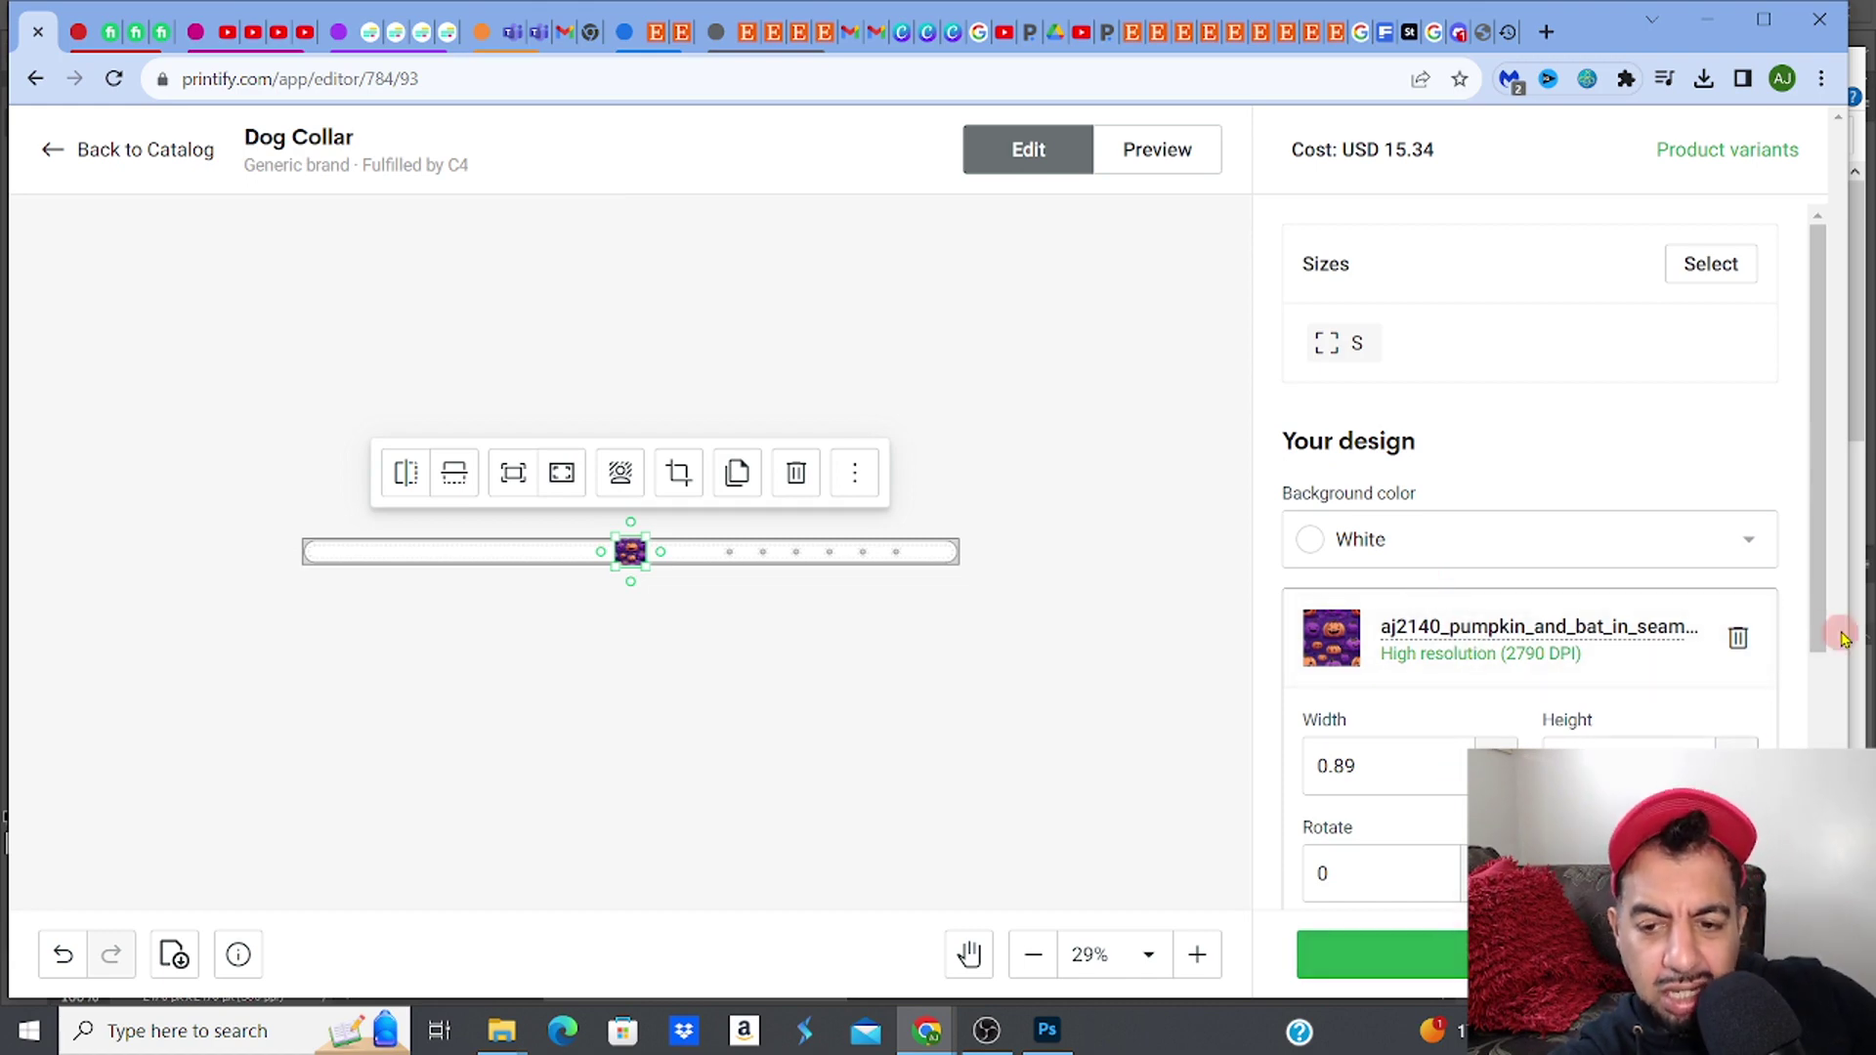
left_click_drag(1814, 620, 1813, 854)
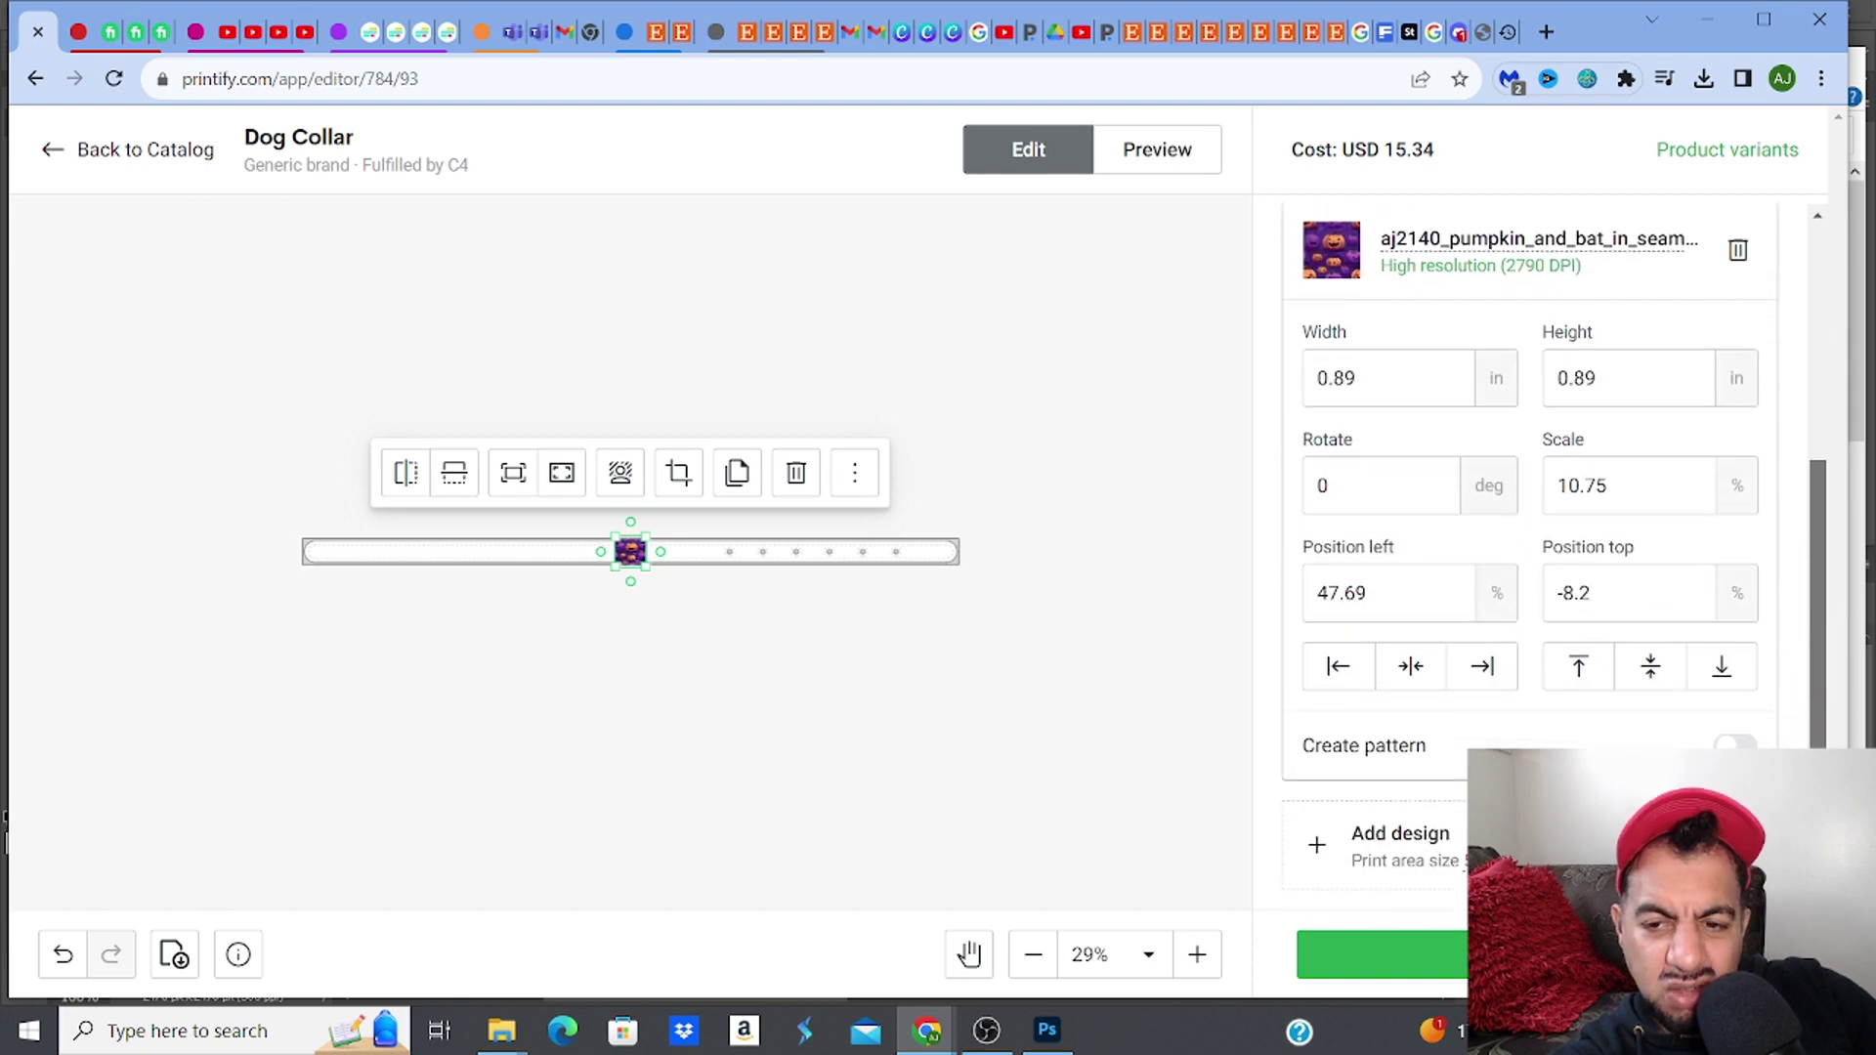
left_click(1736, 742)
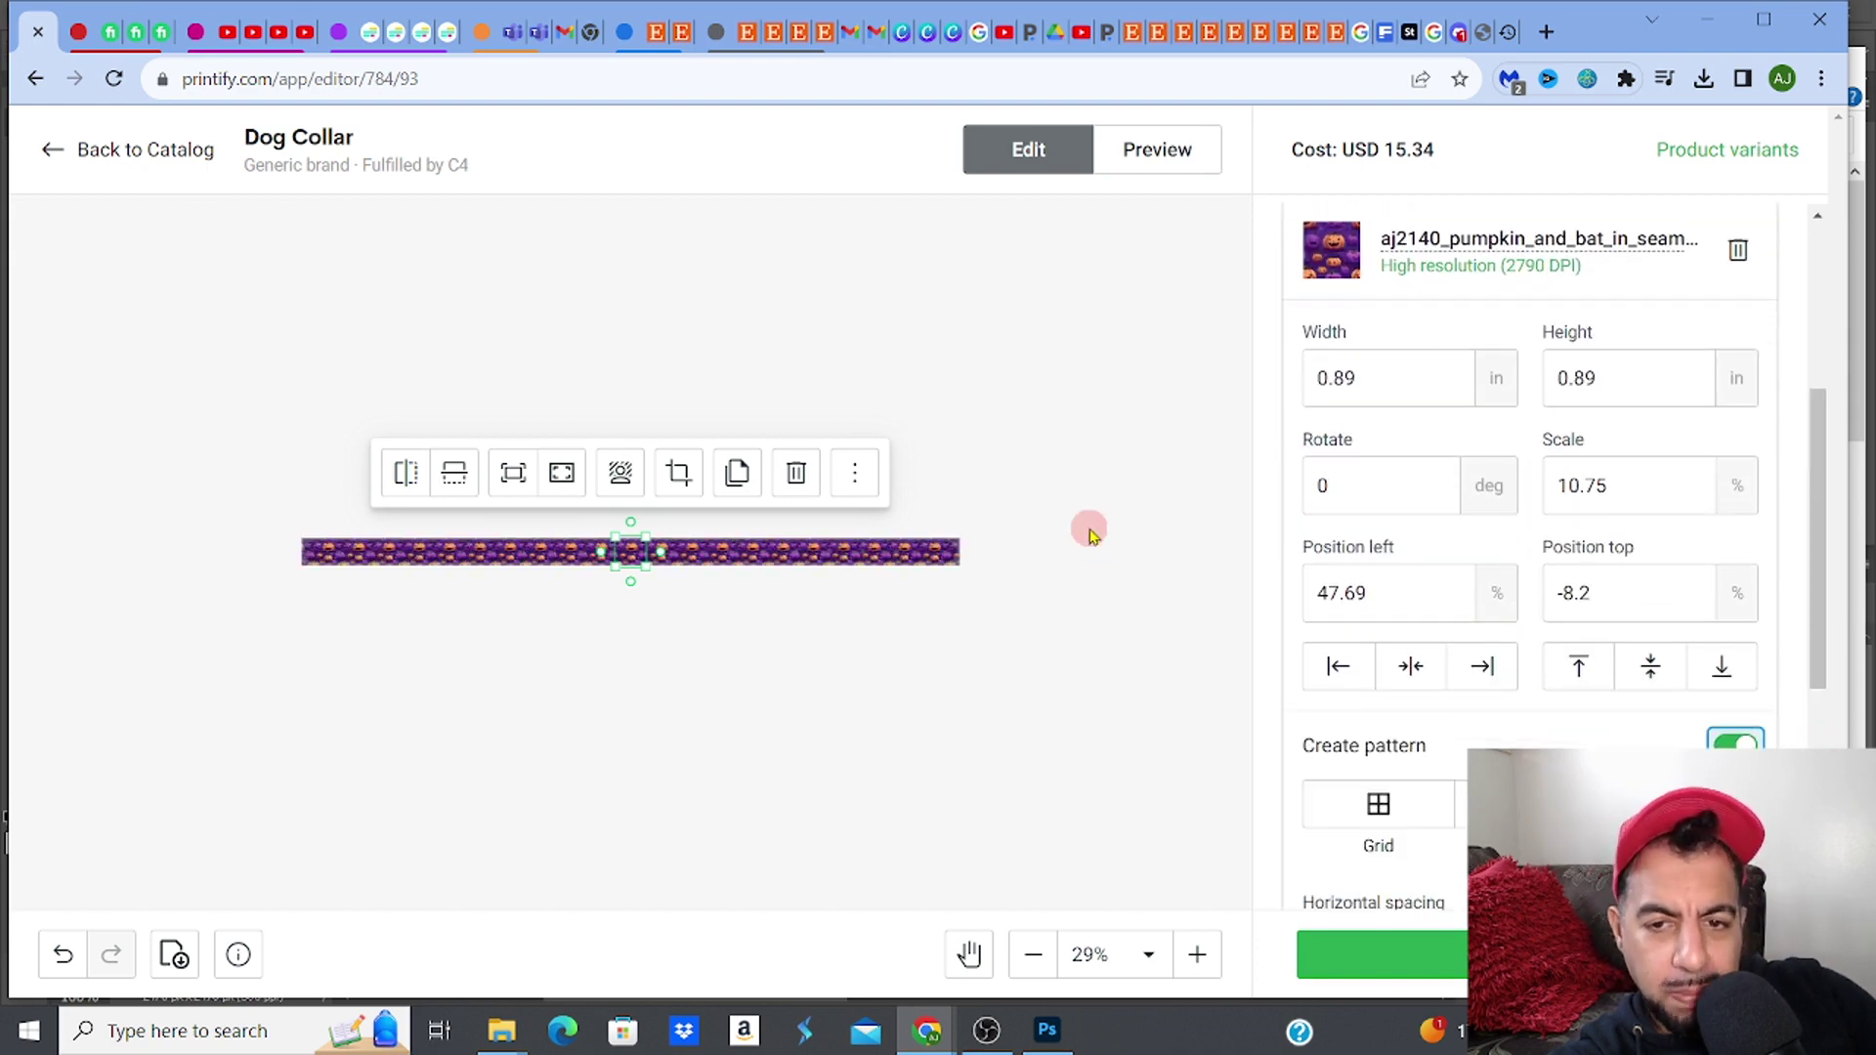
left_click(1438, 950)
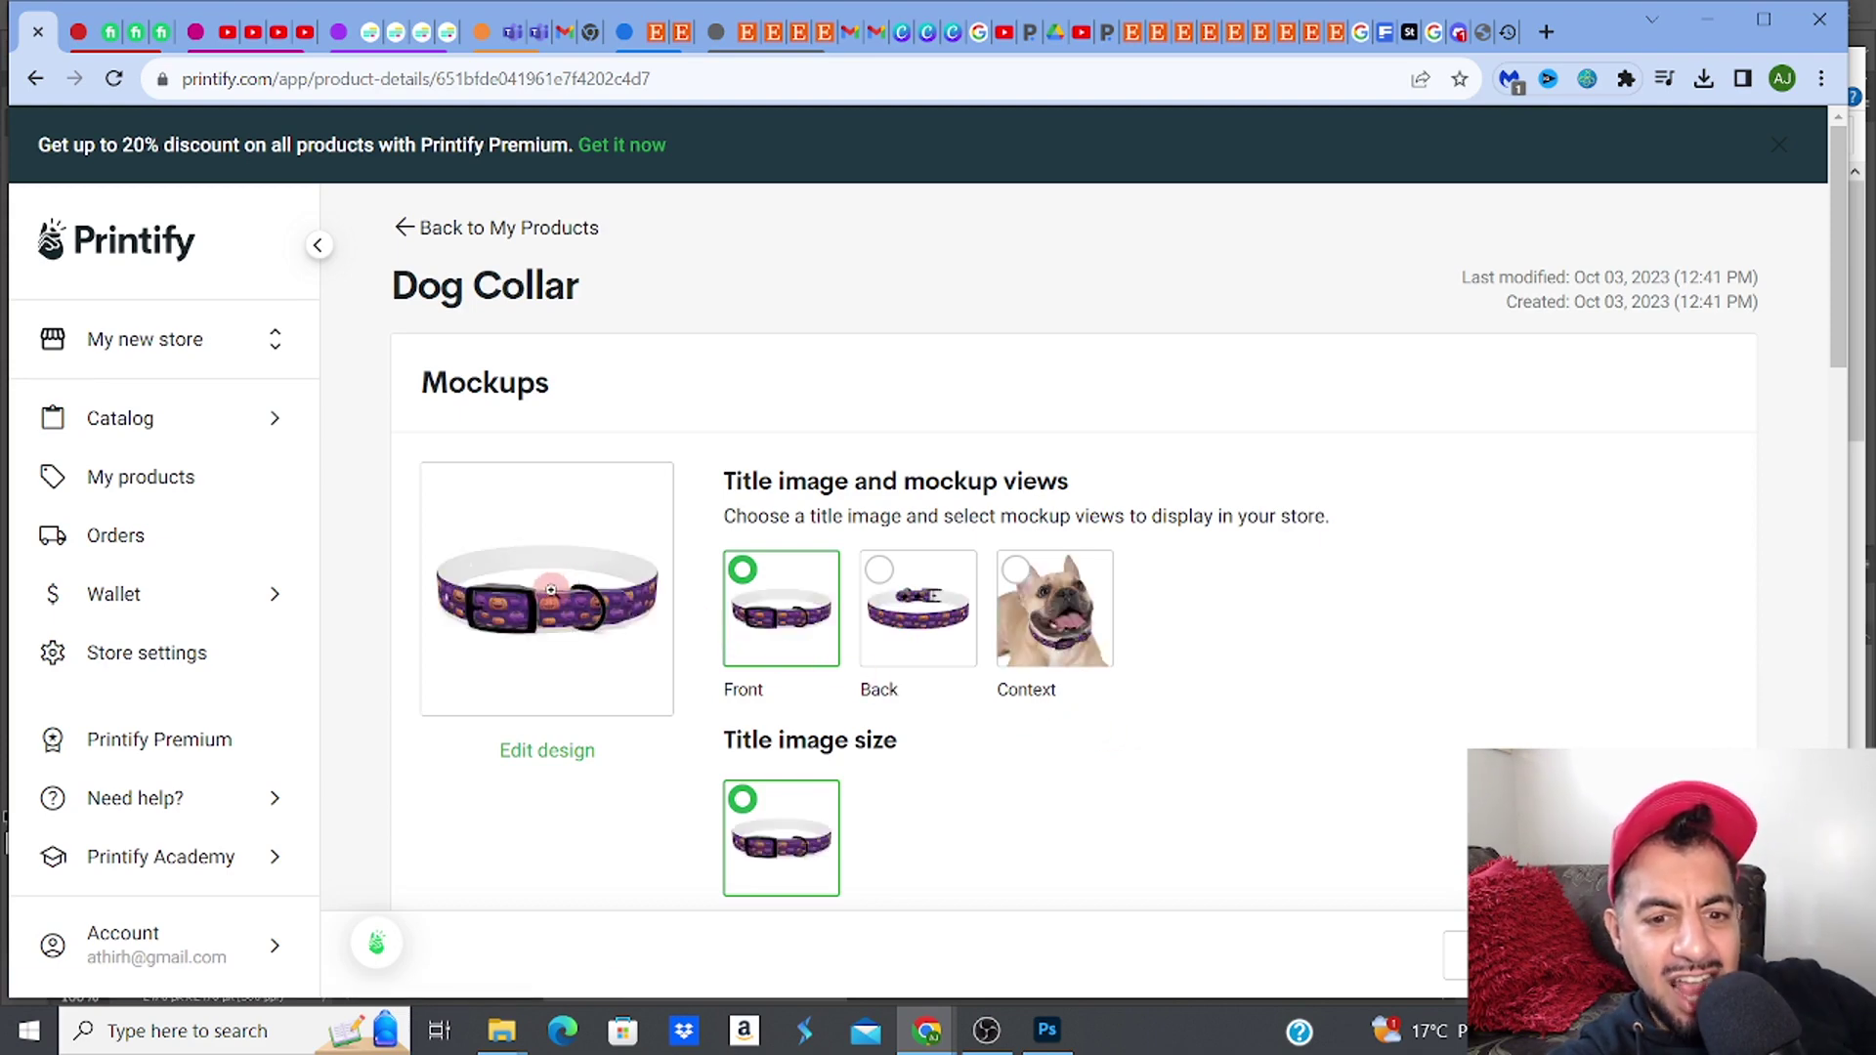
Step: Preview the front mockup, then make the French bulldog Context mockup the title image
left_click(559, 604)
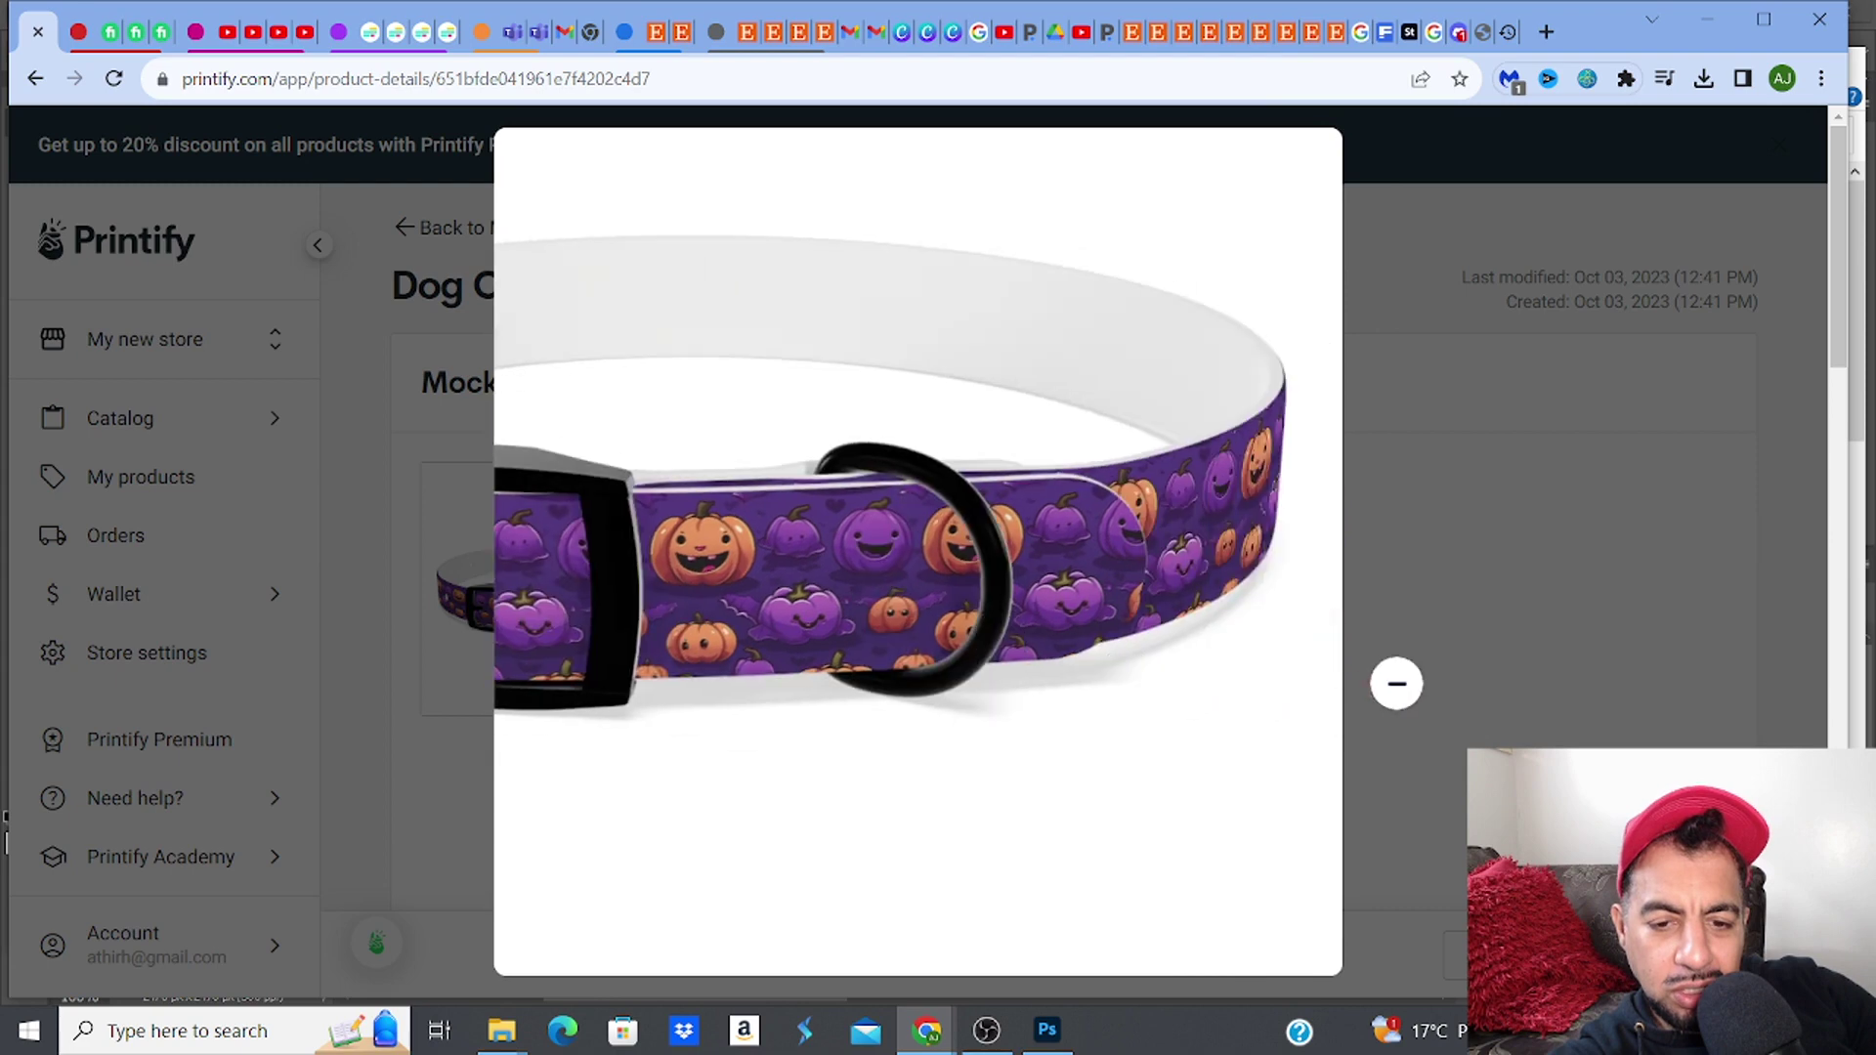
left_click(1396, 683)
left_click(1048, 650)
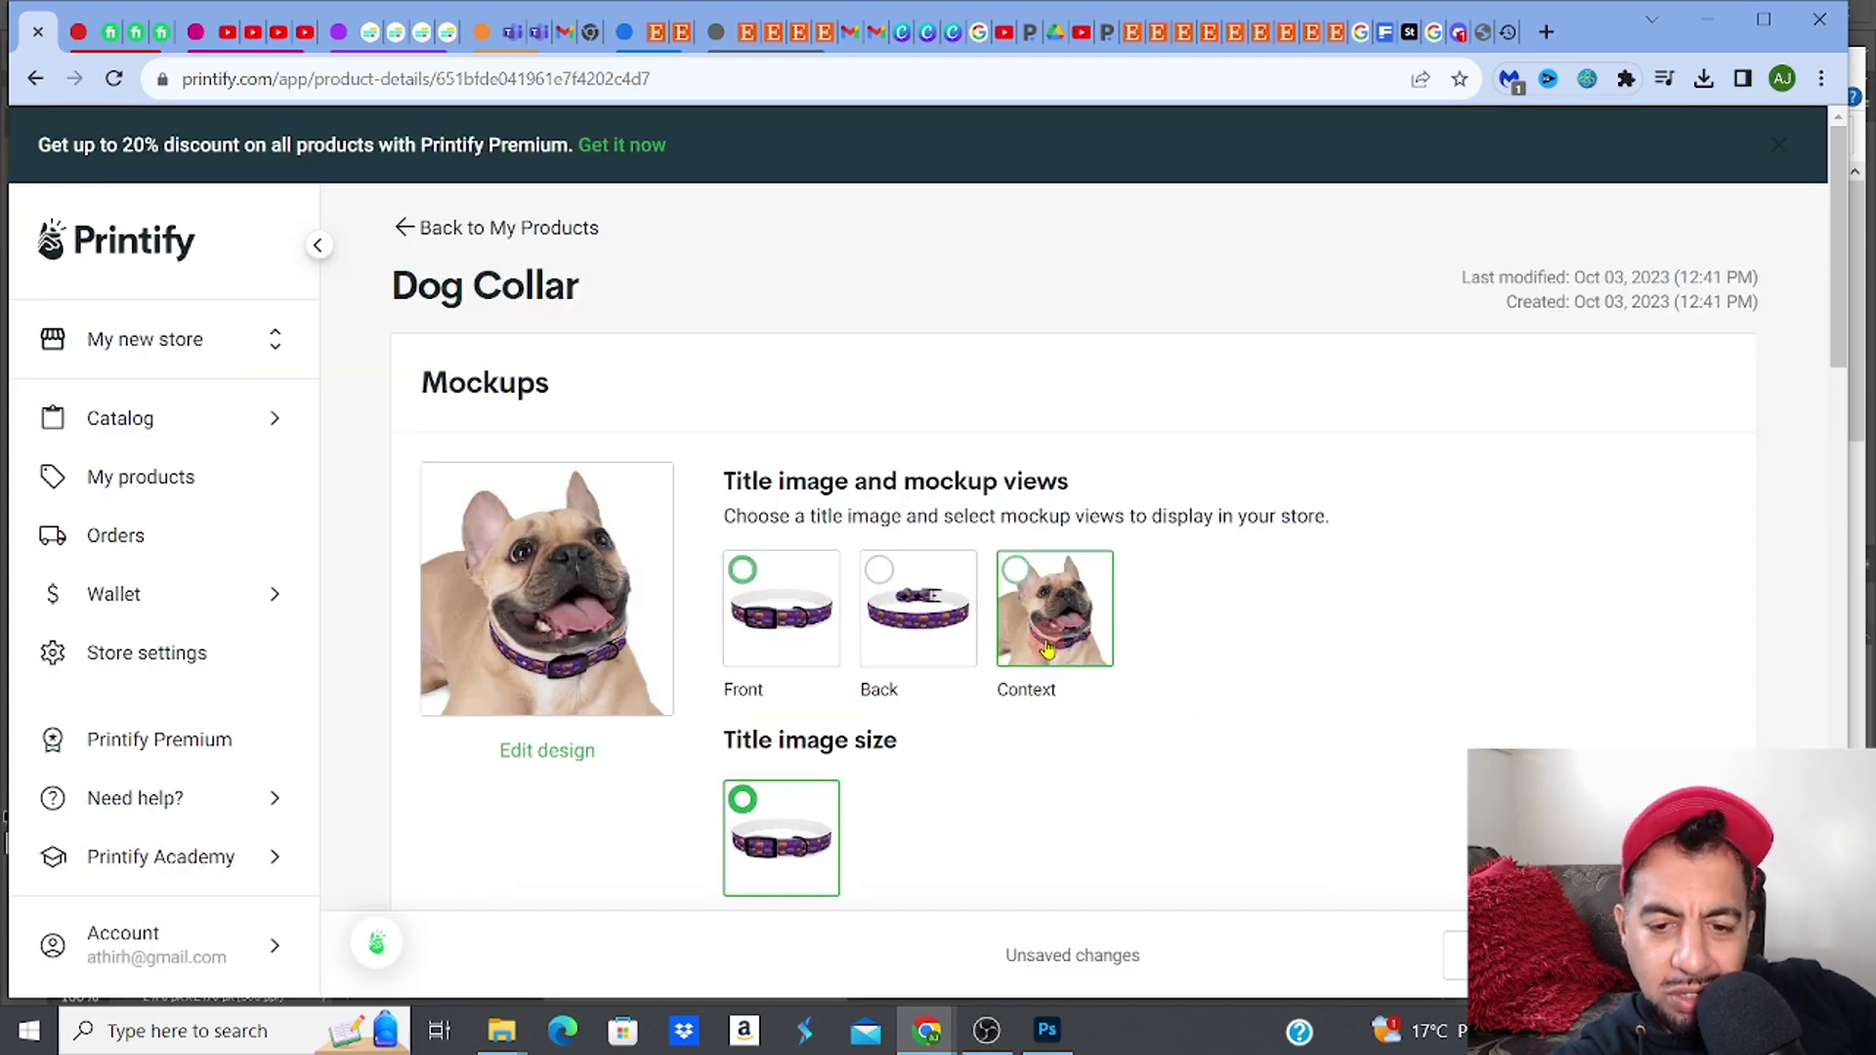
left_click(586, 646)
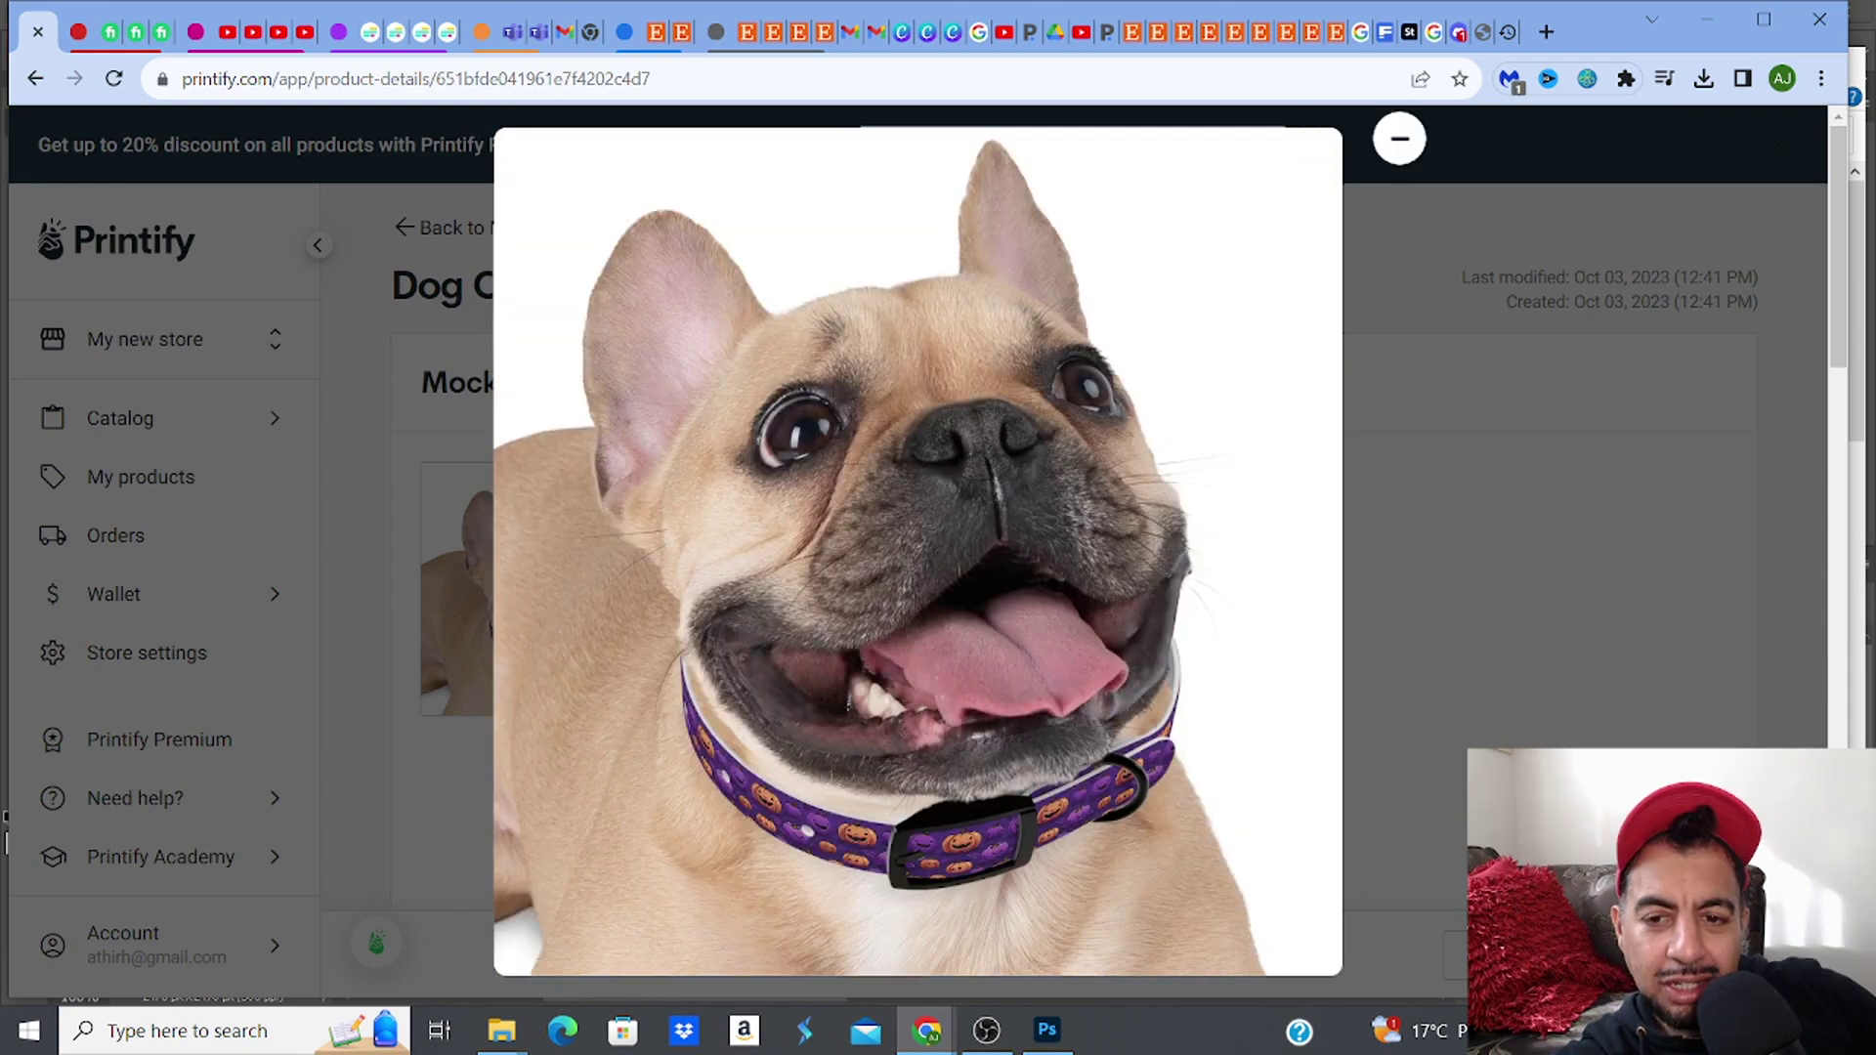
Step: Close the dog preview and browse the catalog to Accessories > Pets
left_click(1406, 165)
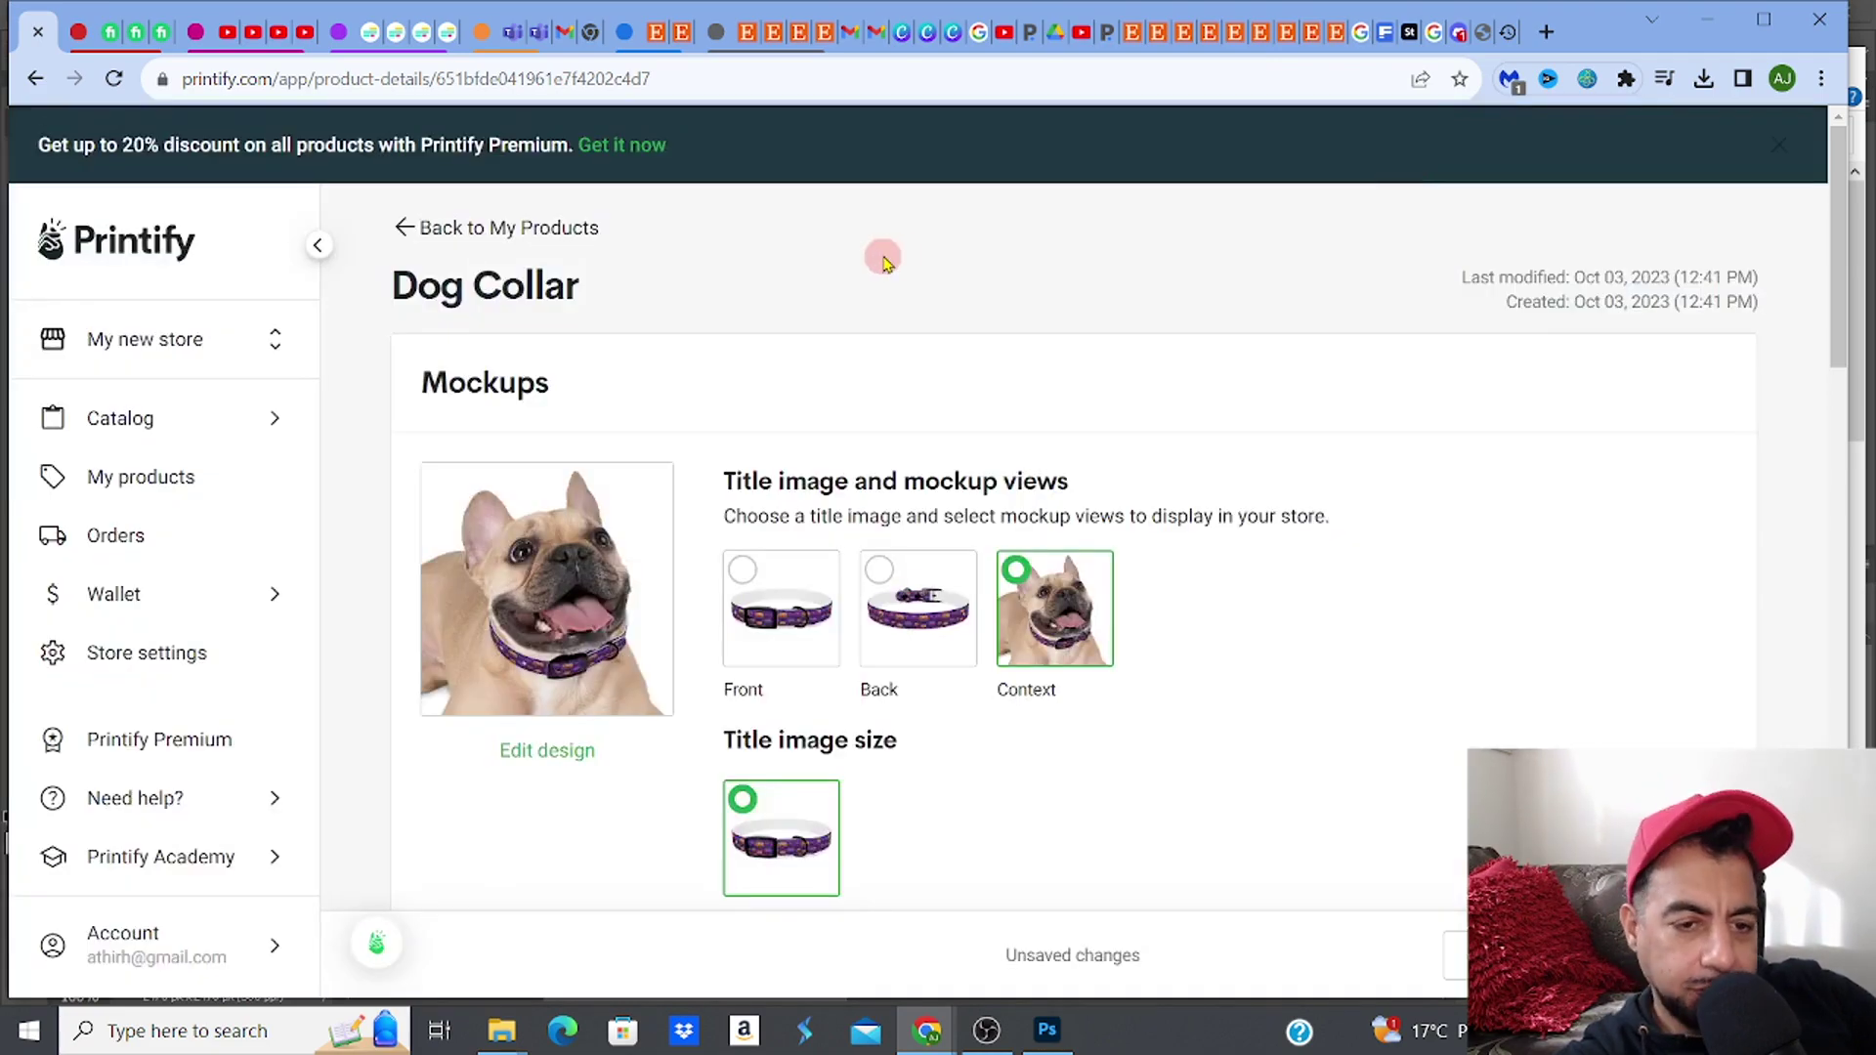
left_click(404, 227)
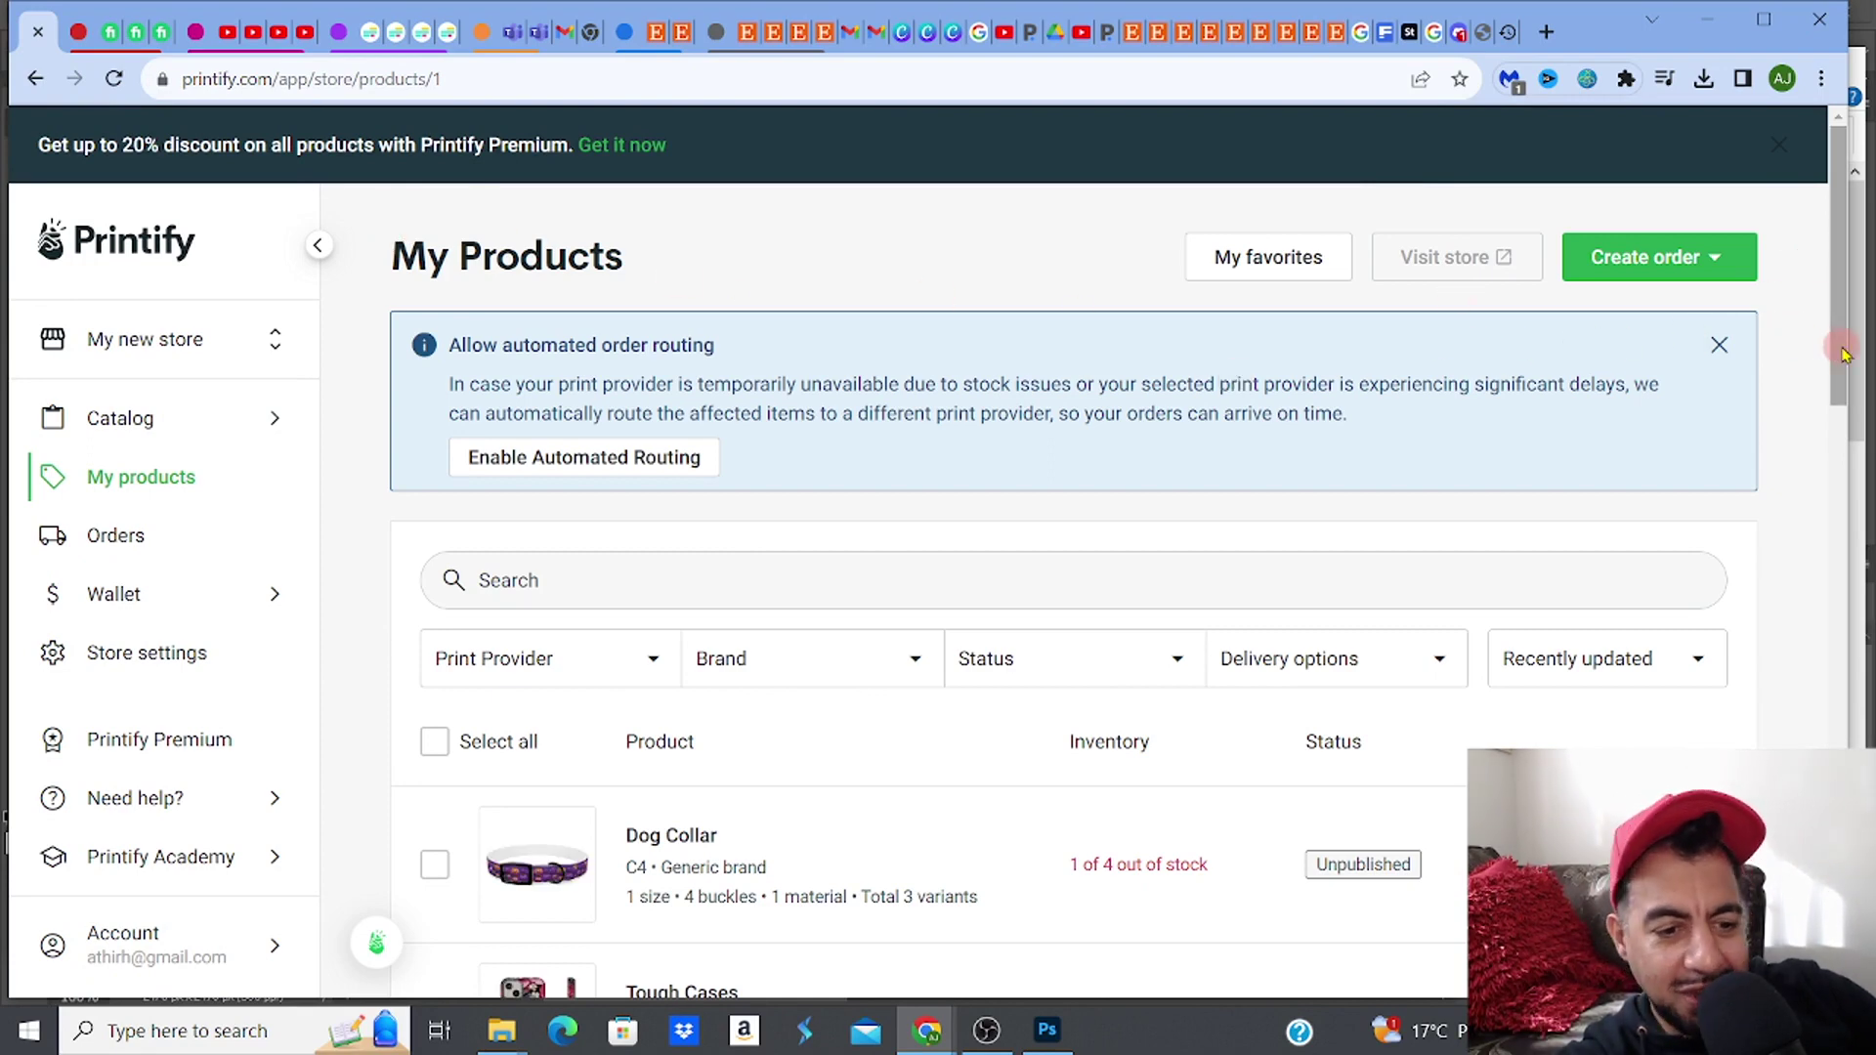
left_click_drag(1857, 347, 1812, 285)
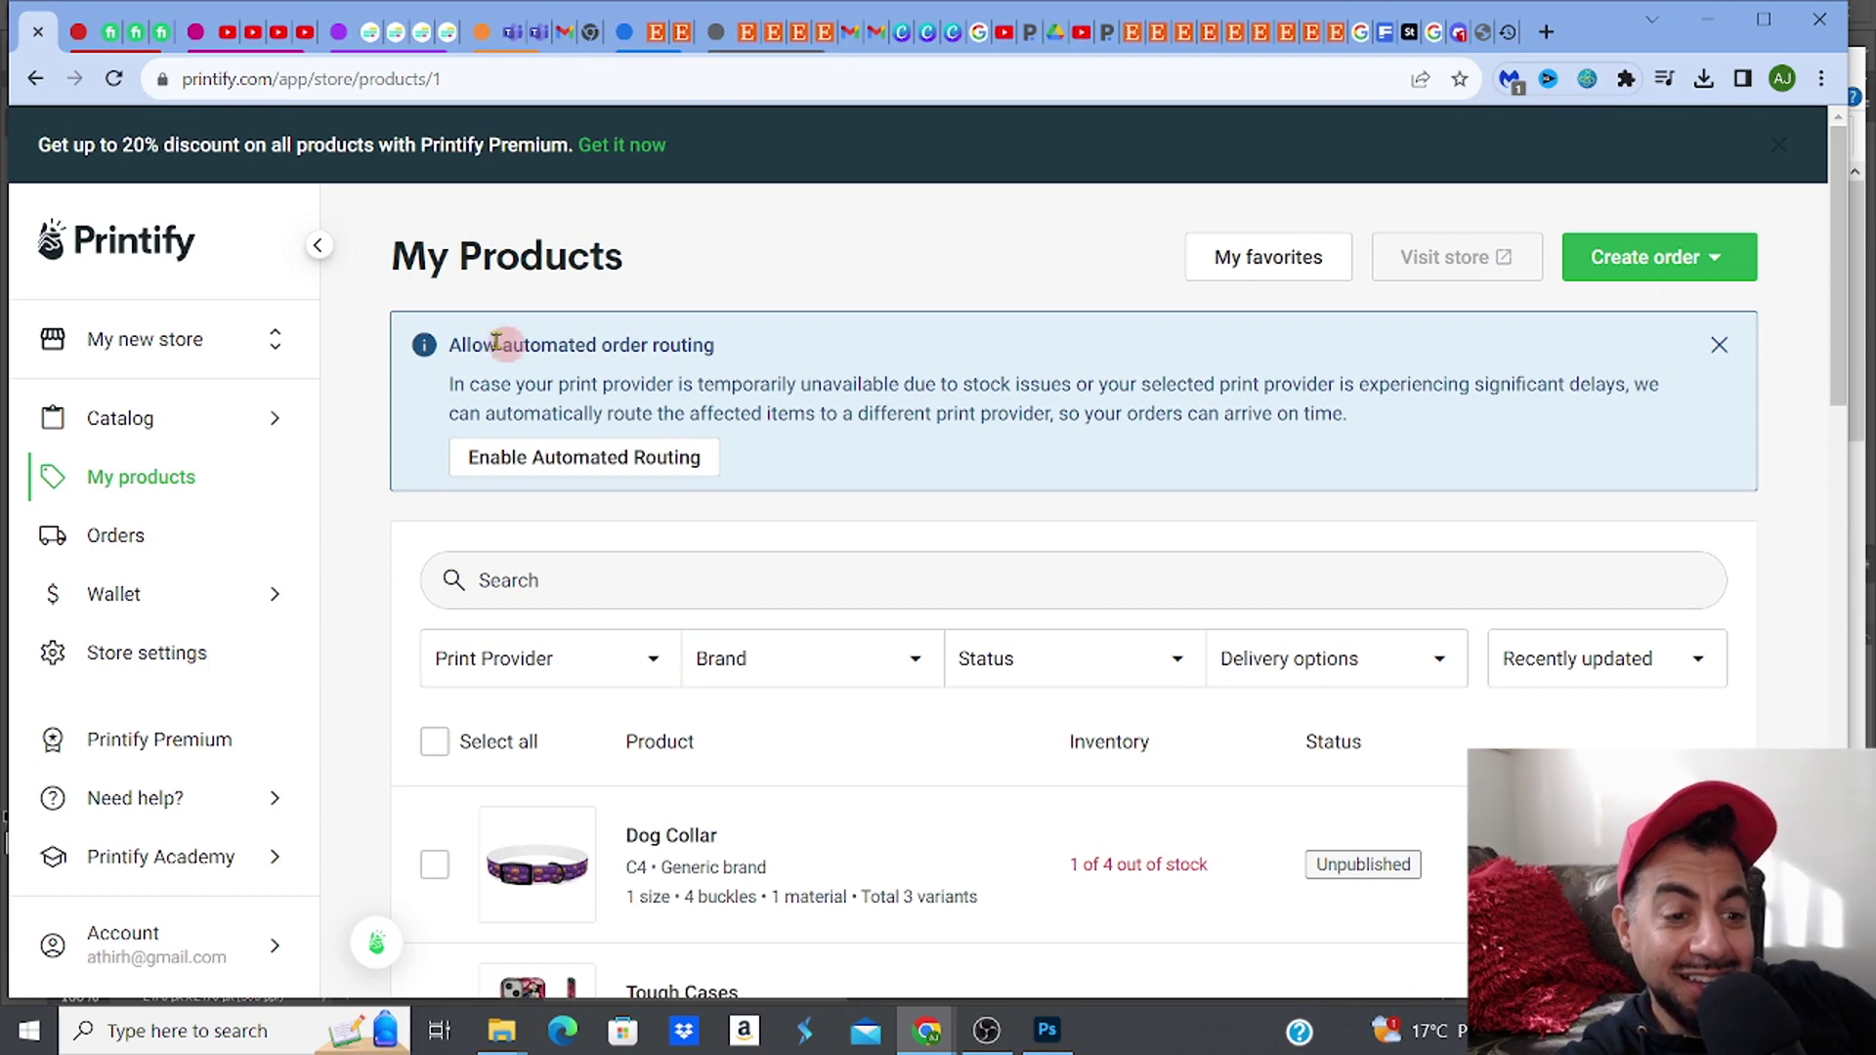
left_click(227, 436)
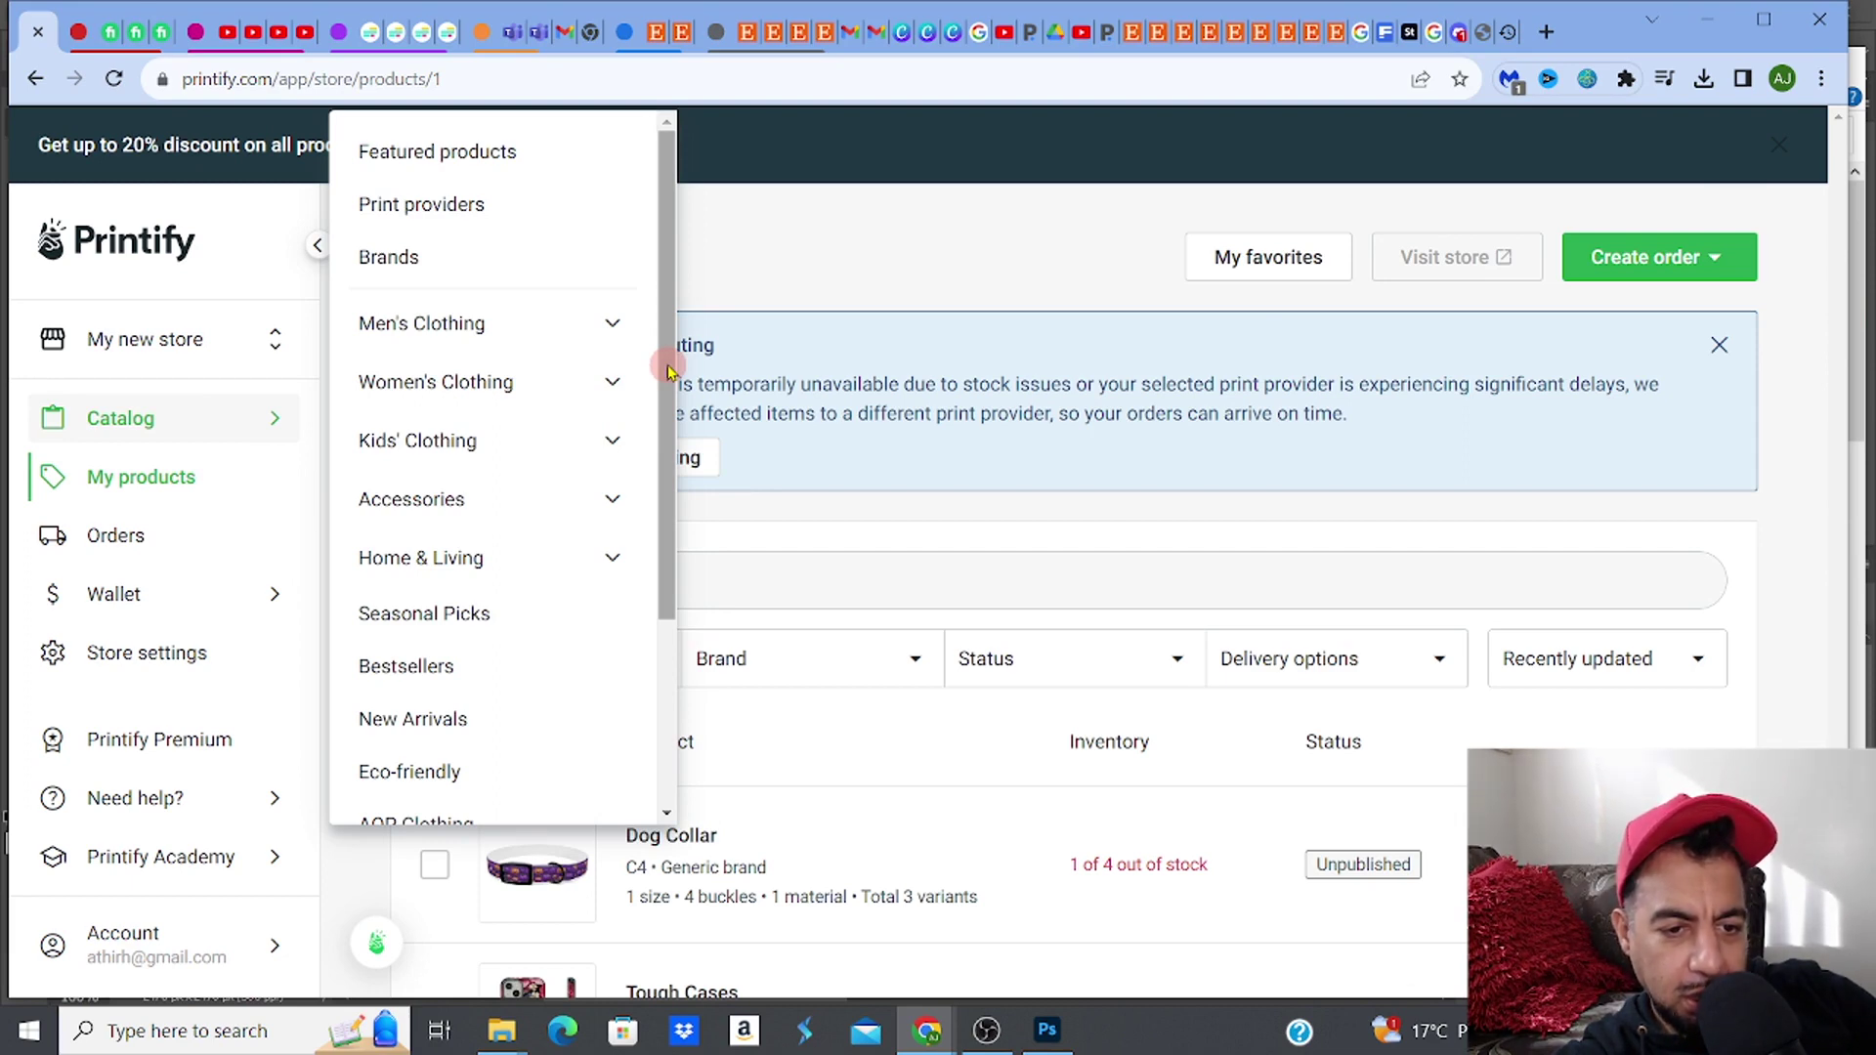
left_click(608, 497)
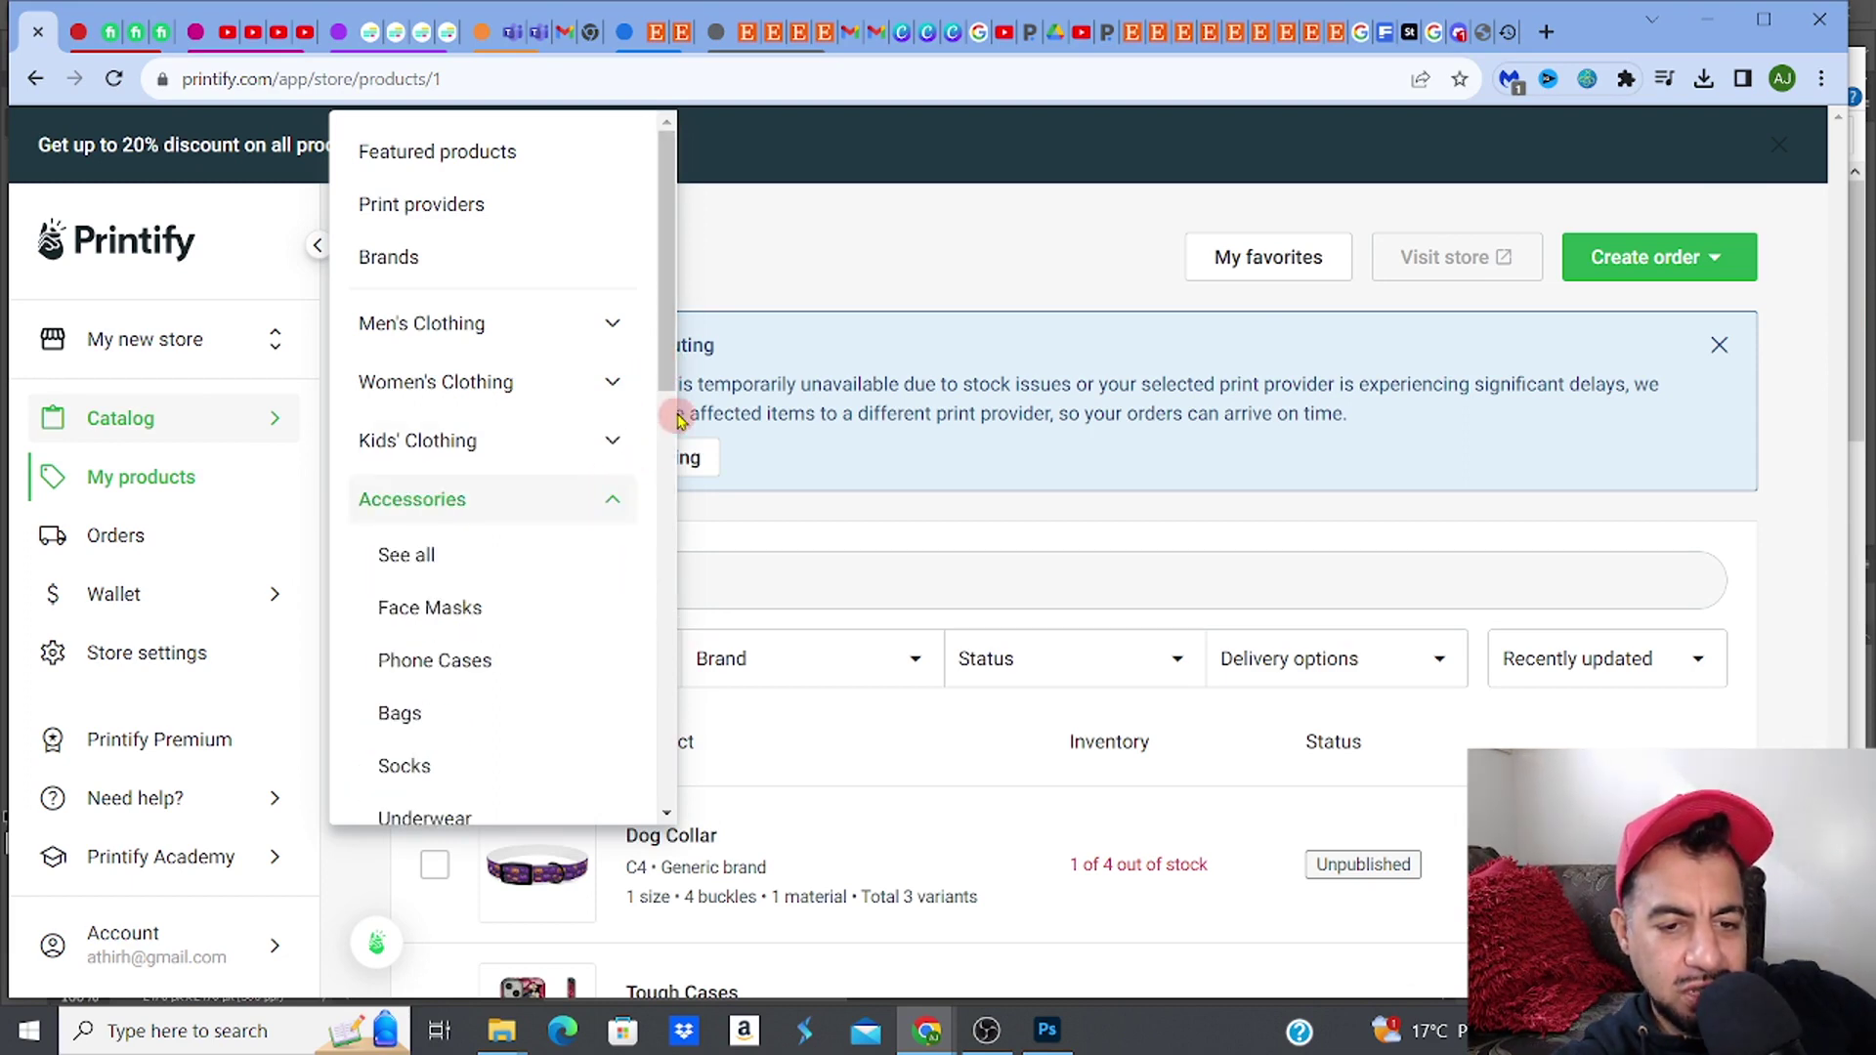
left_click_drag(662, 369, 494, 556)
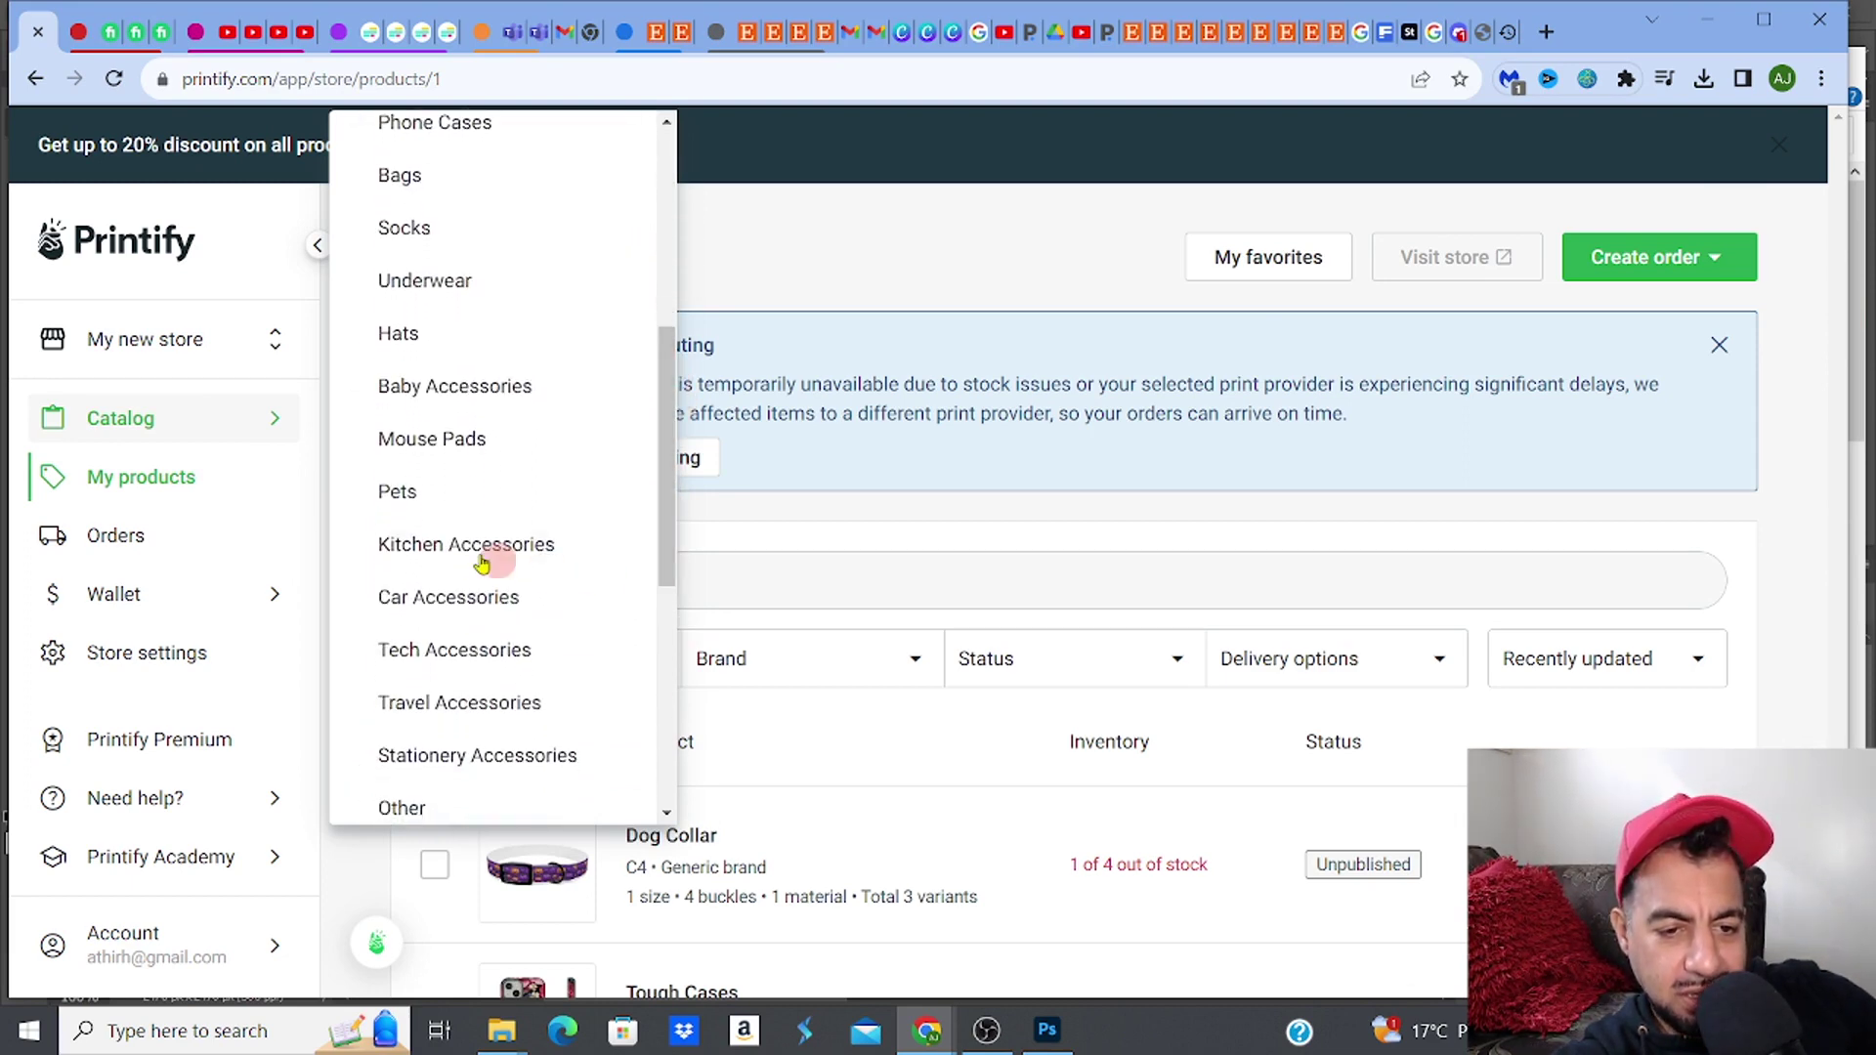
left_click(414, 483)
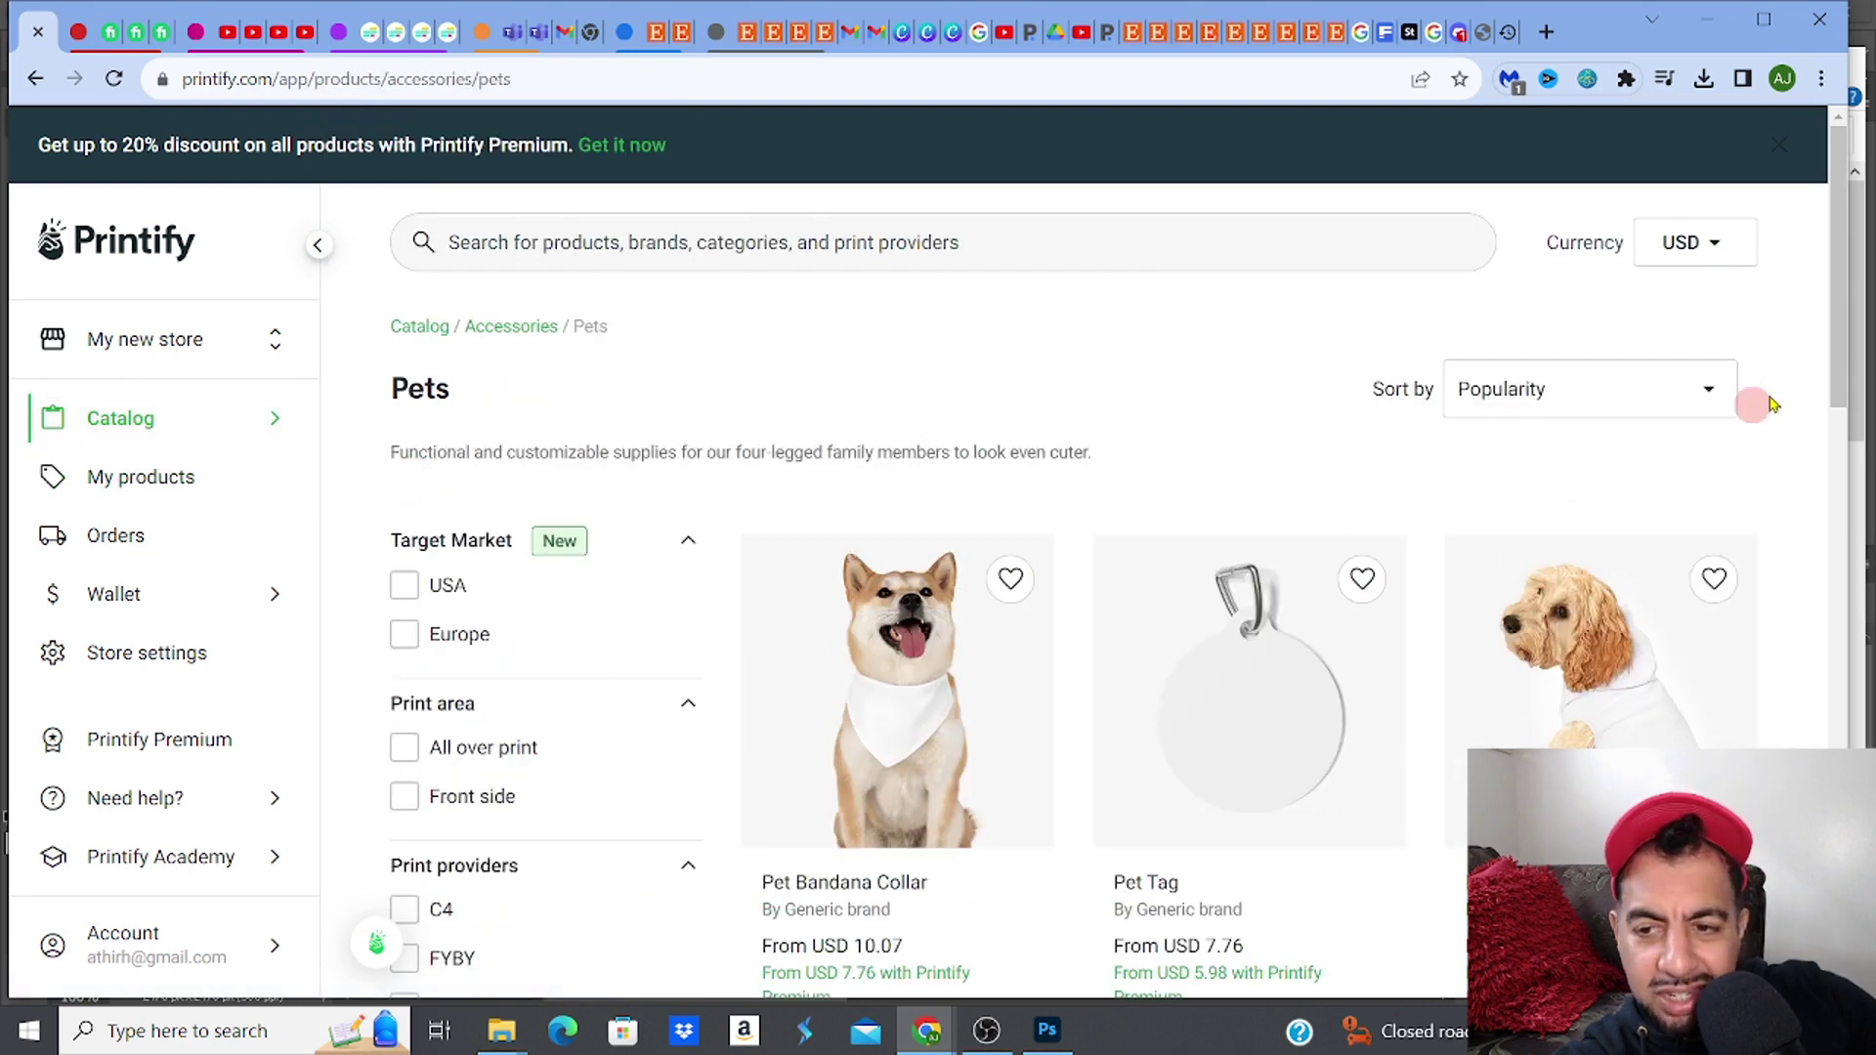
Step: Start designing the Pet Bandana Collar with provider Printed Mint
scroll(928, 483, "down", 3)
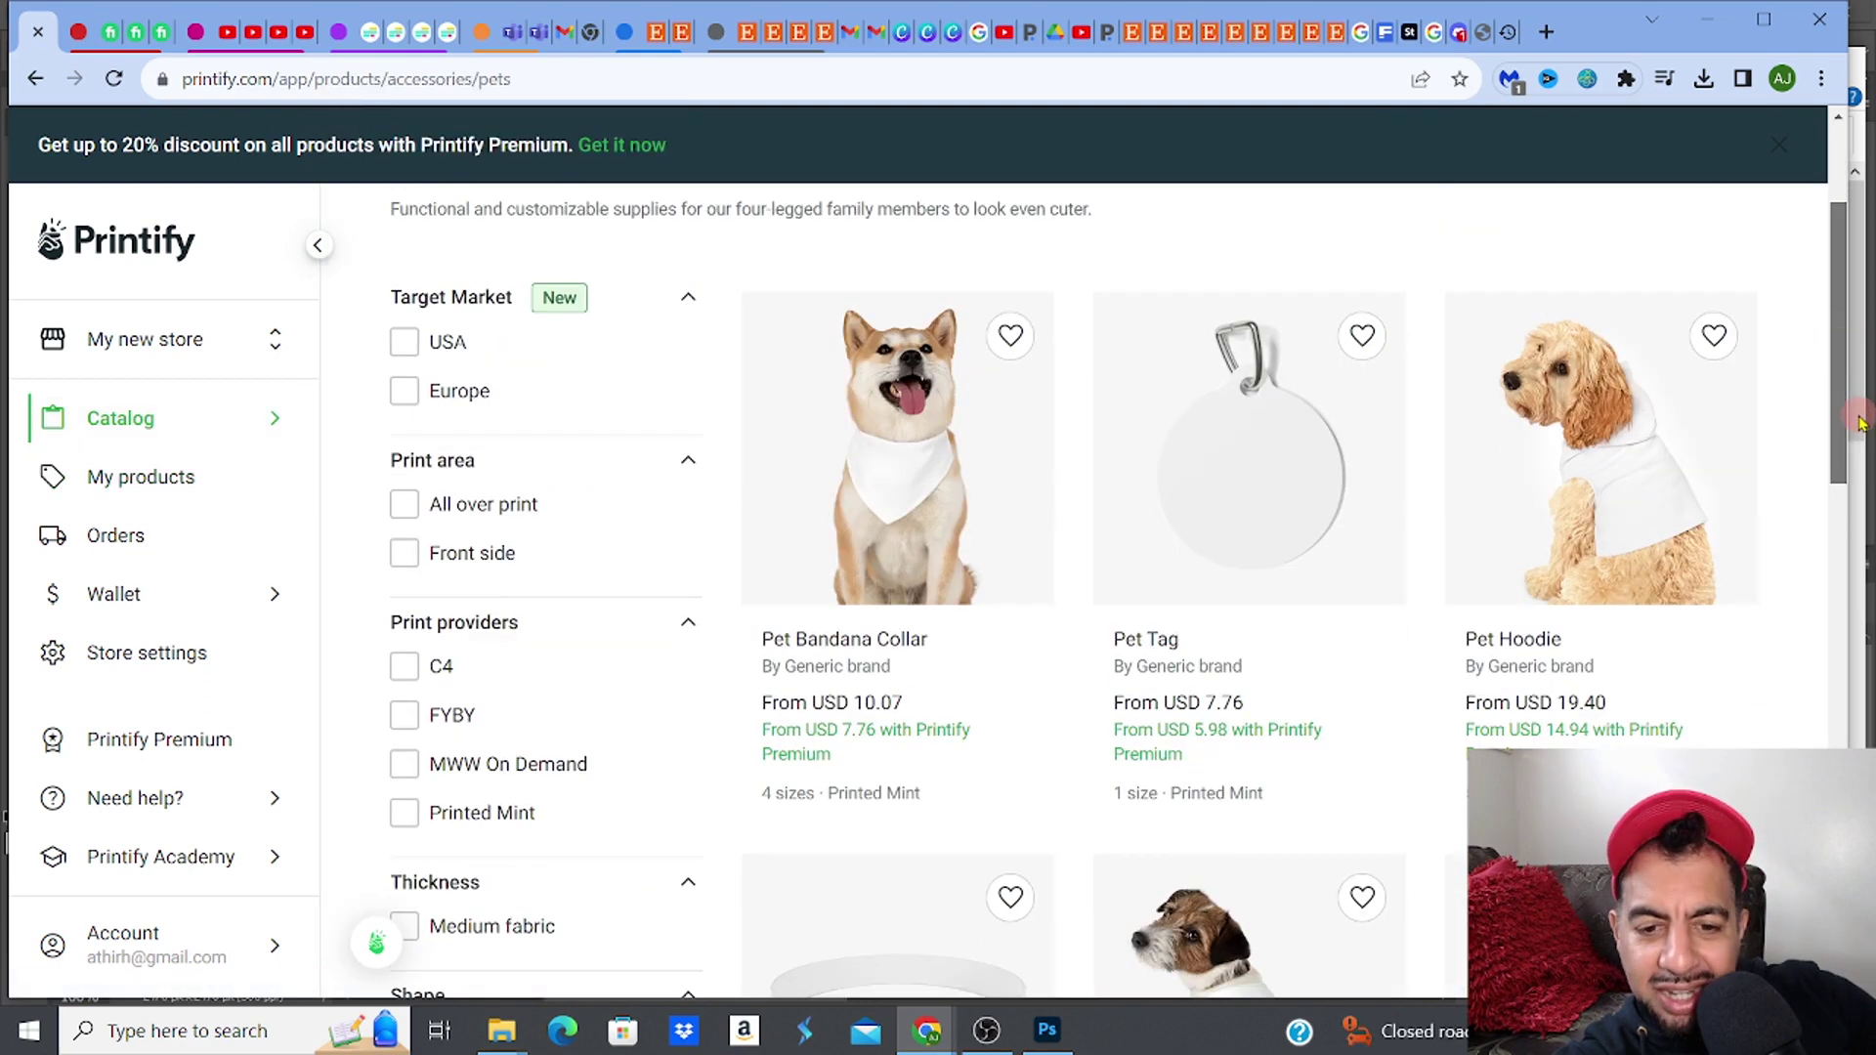
left_click(929, 484)
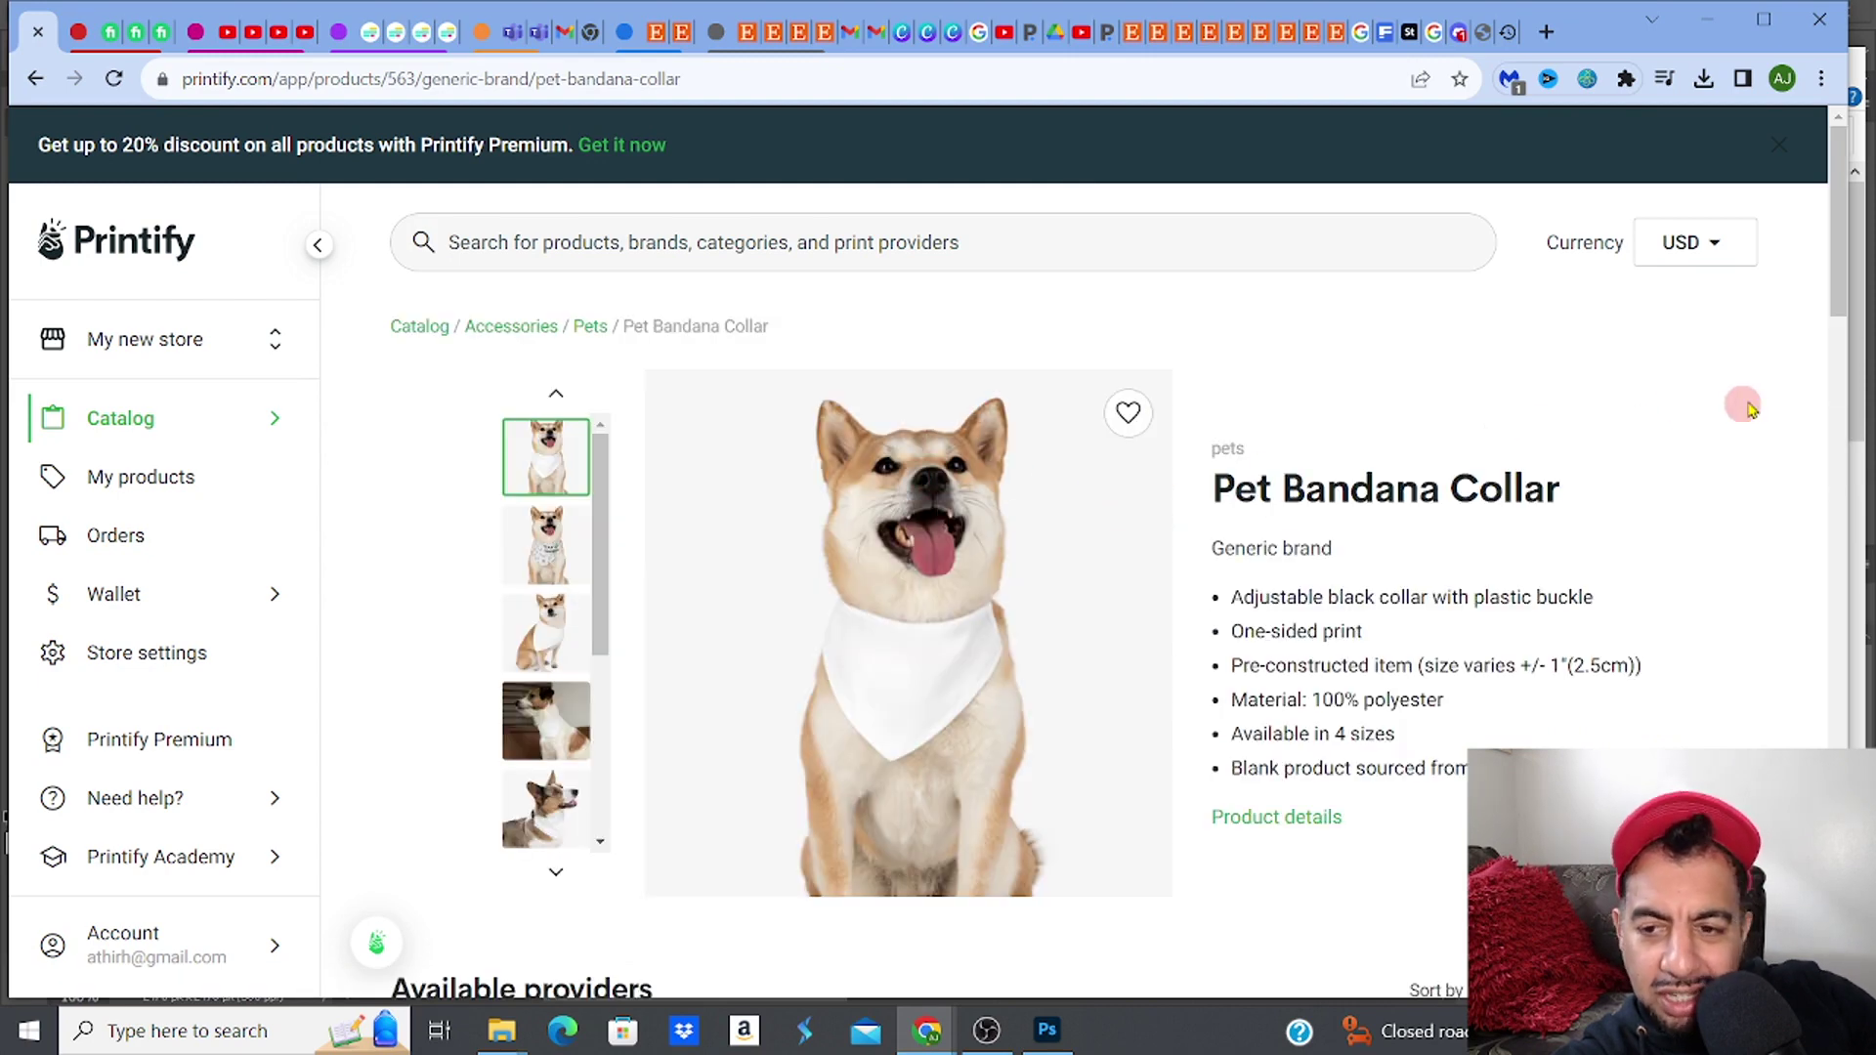
left_click_drag(1835, 234, 1835, 352)
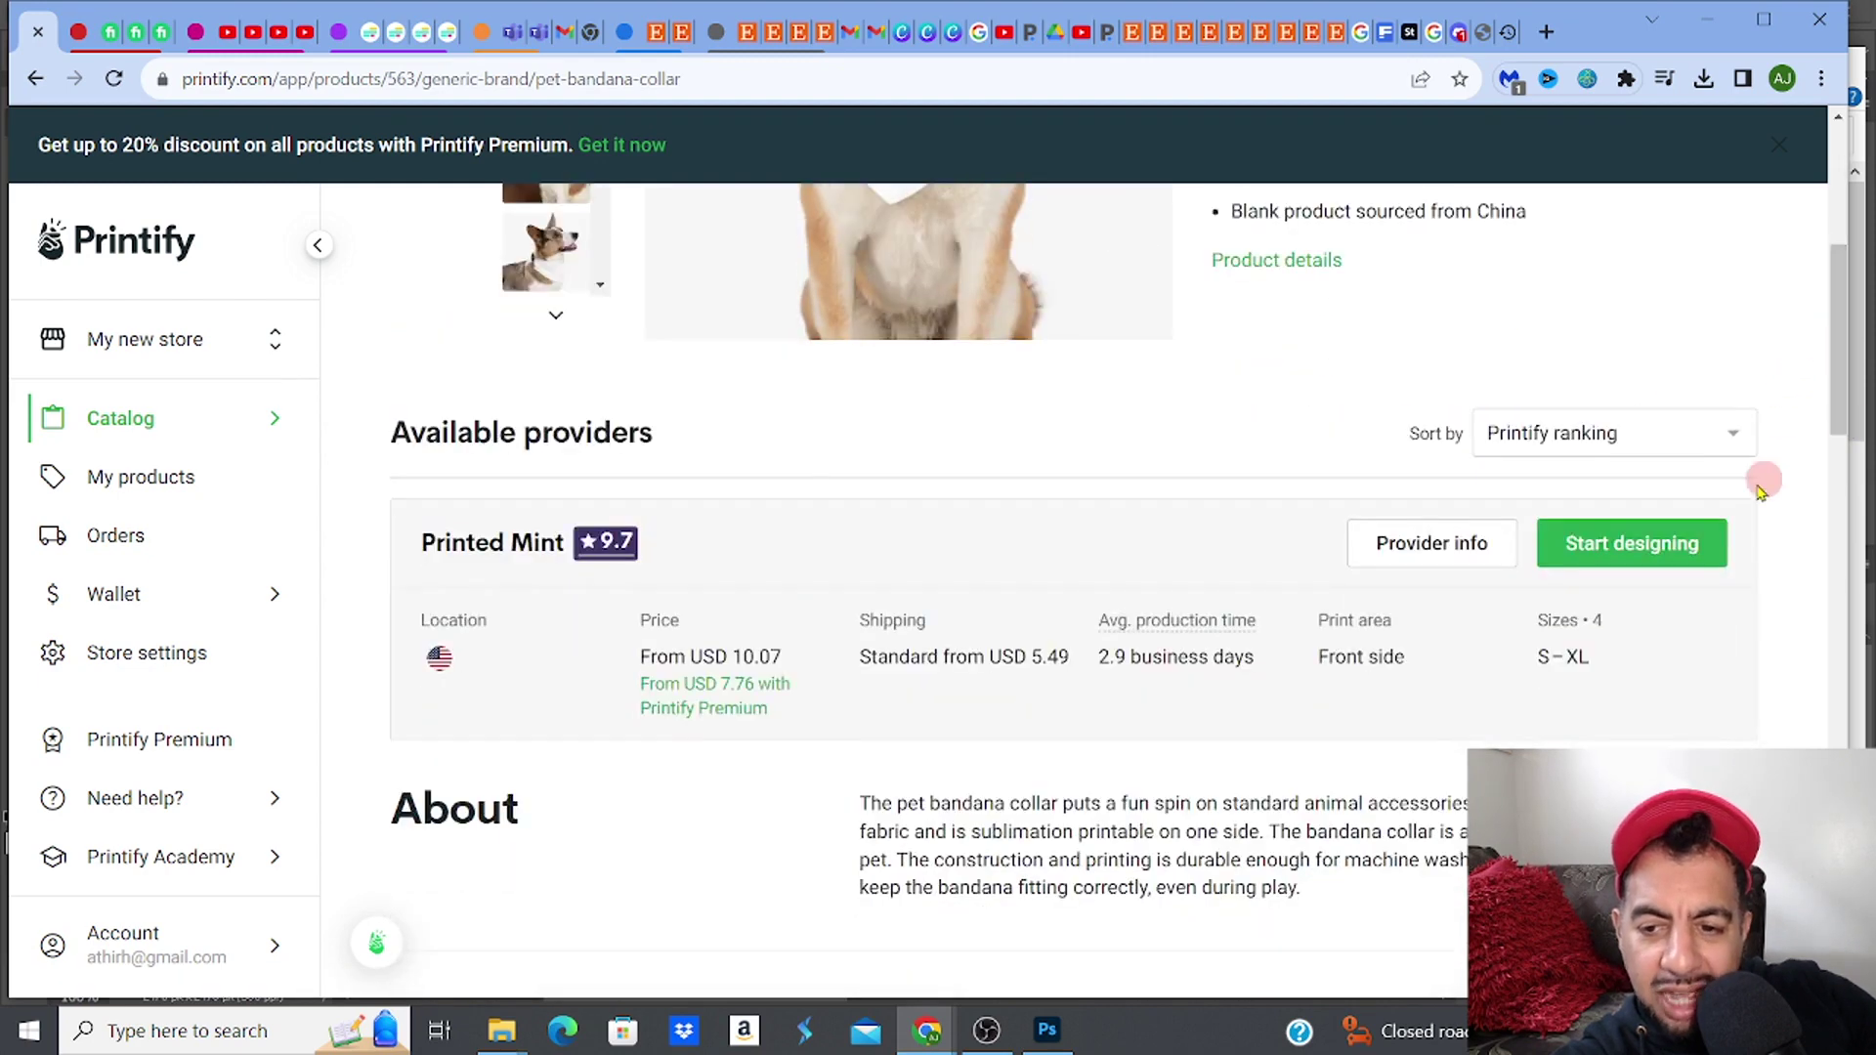
left_click(1646, 553)
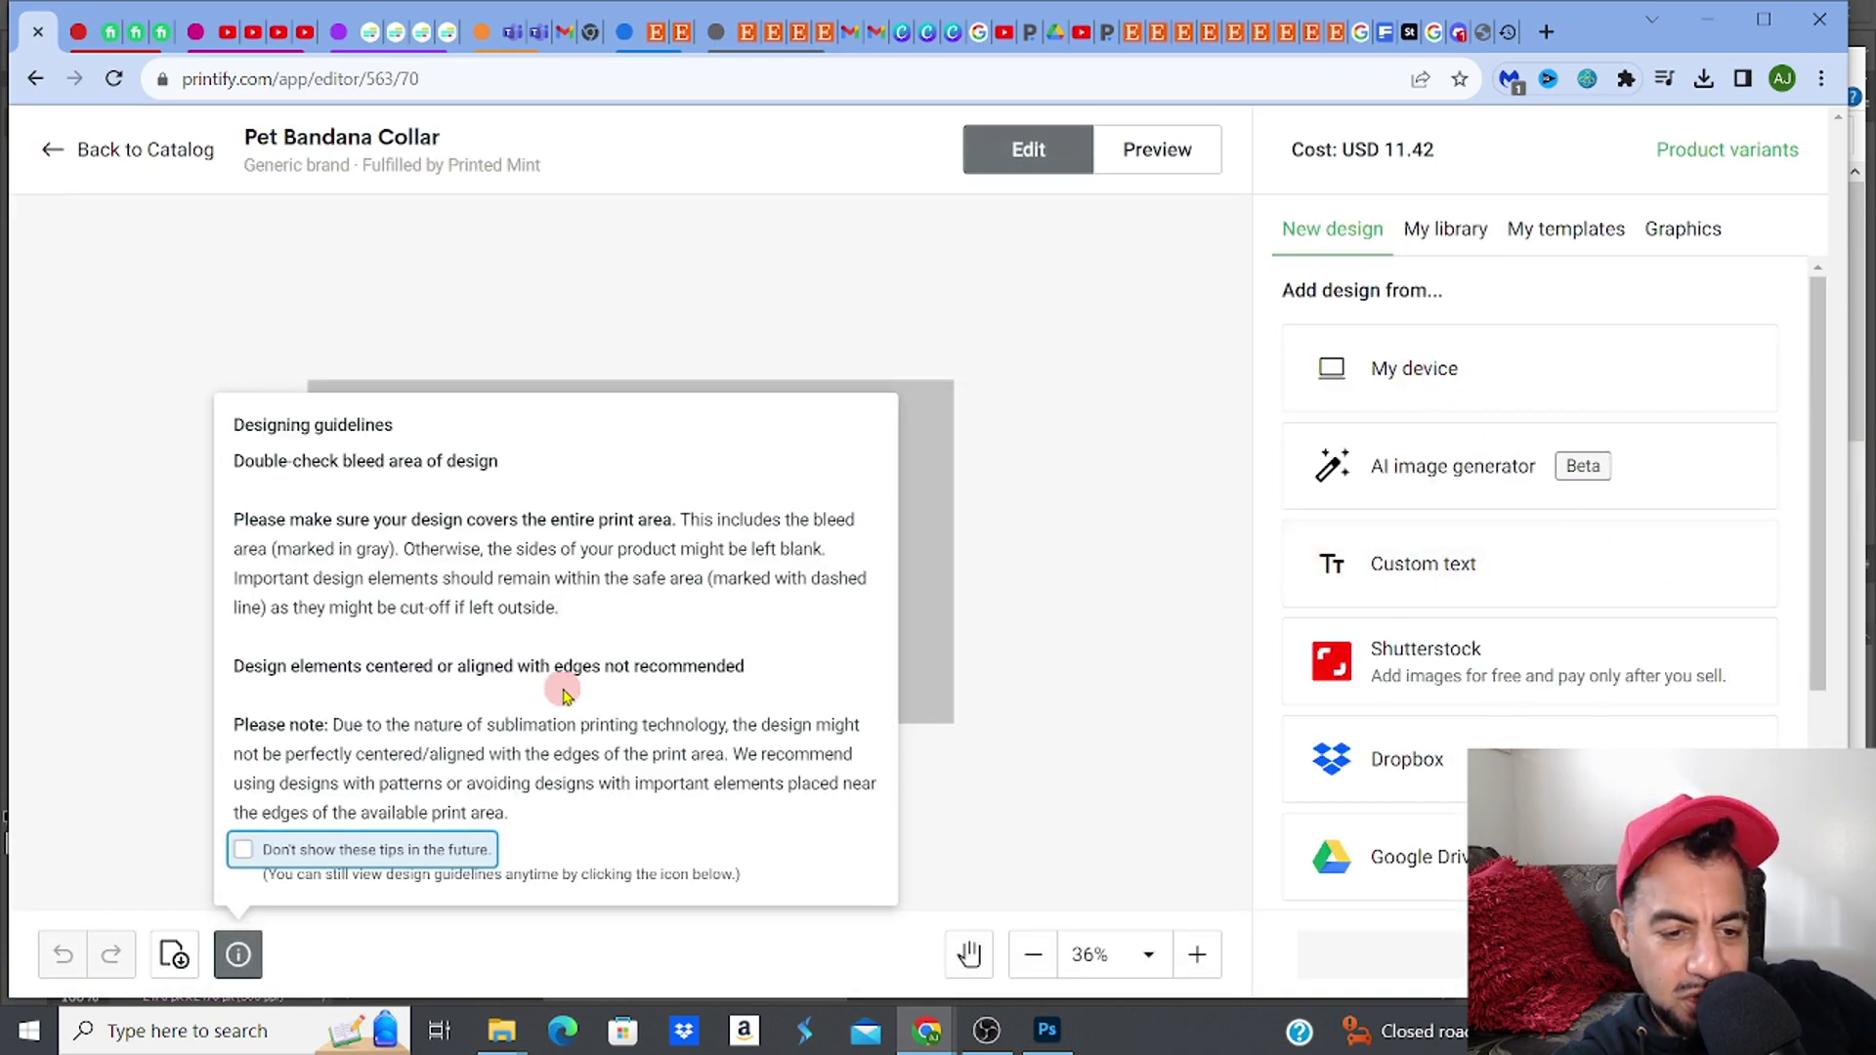
Step: Upload the purple pumpkin image, tile it with Create pattern, and save the bandana
left_click(246, 852)
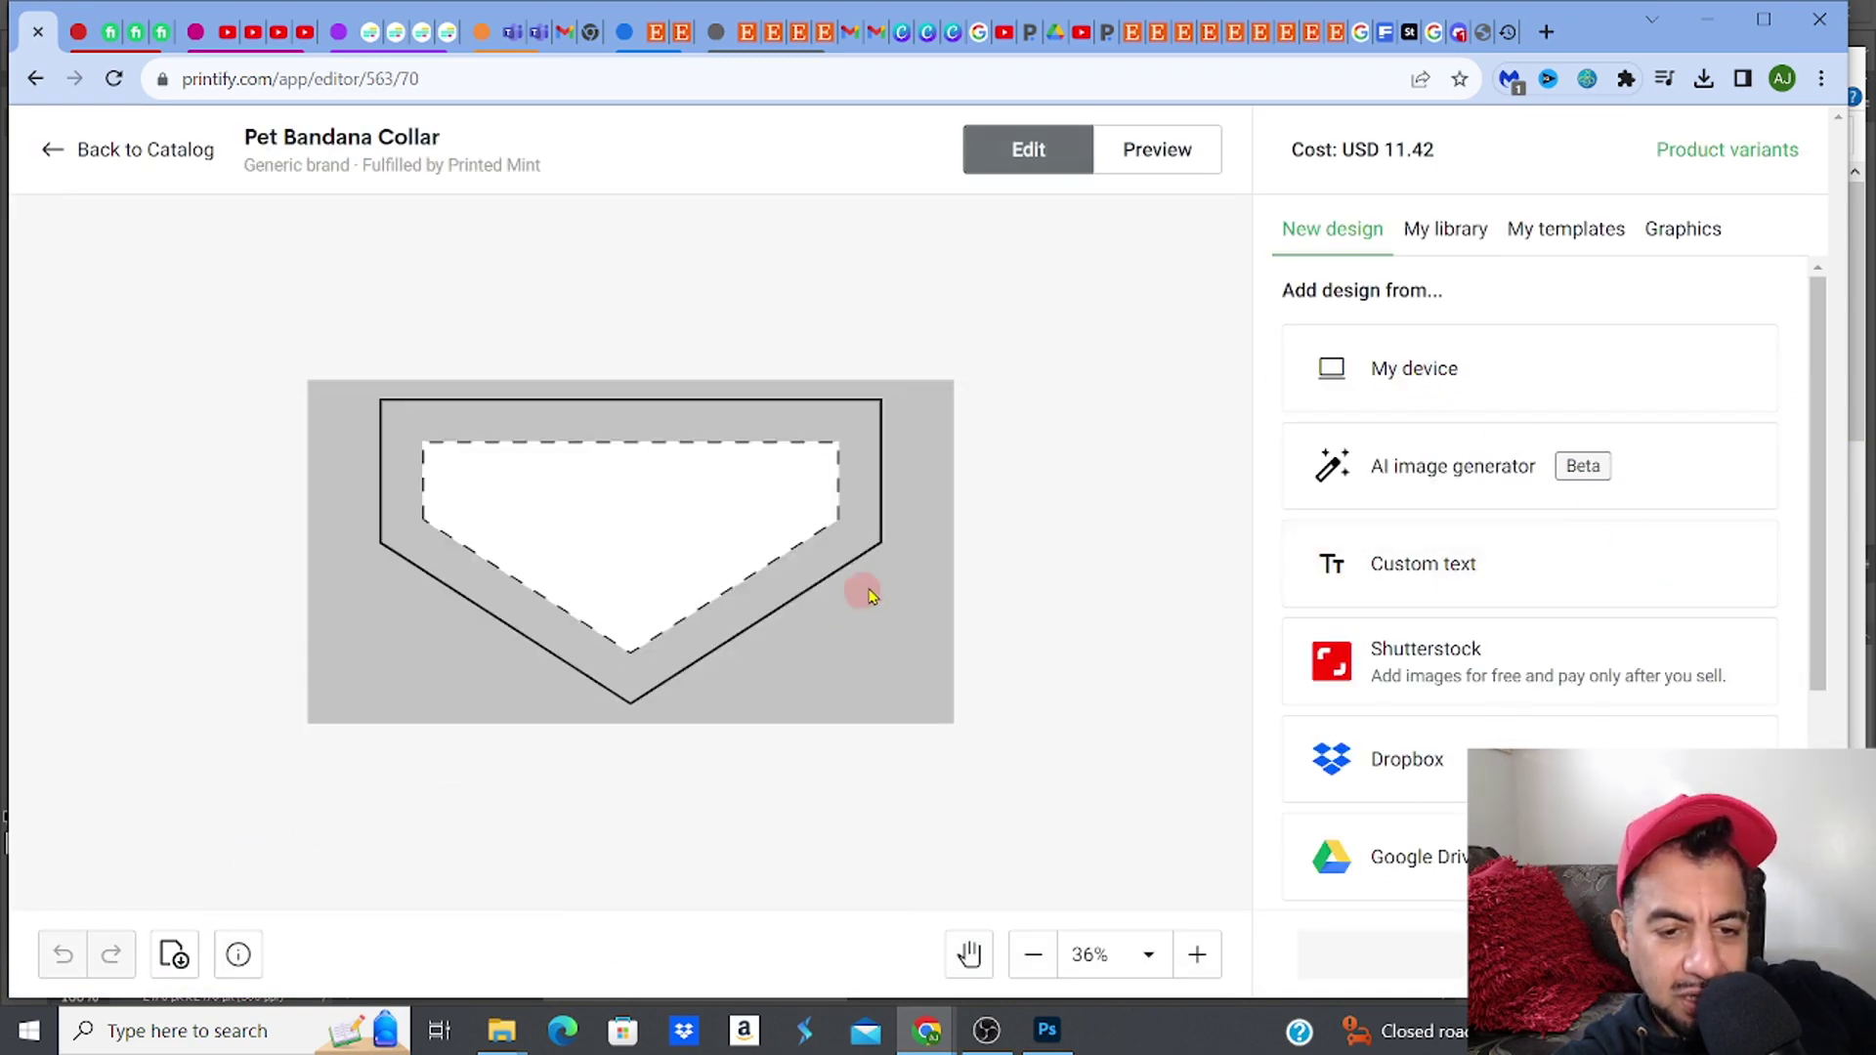
left_click(1372, 372)
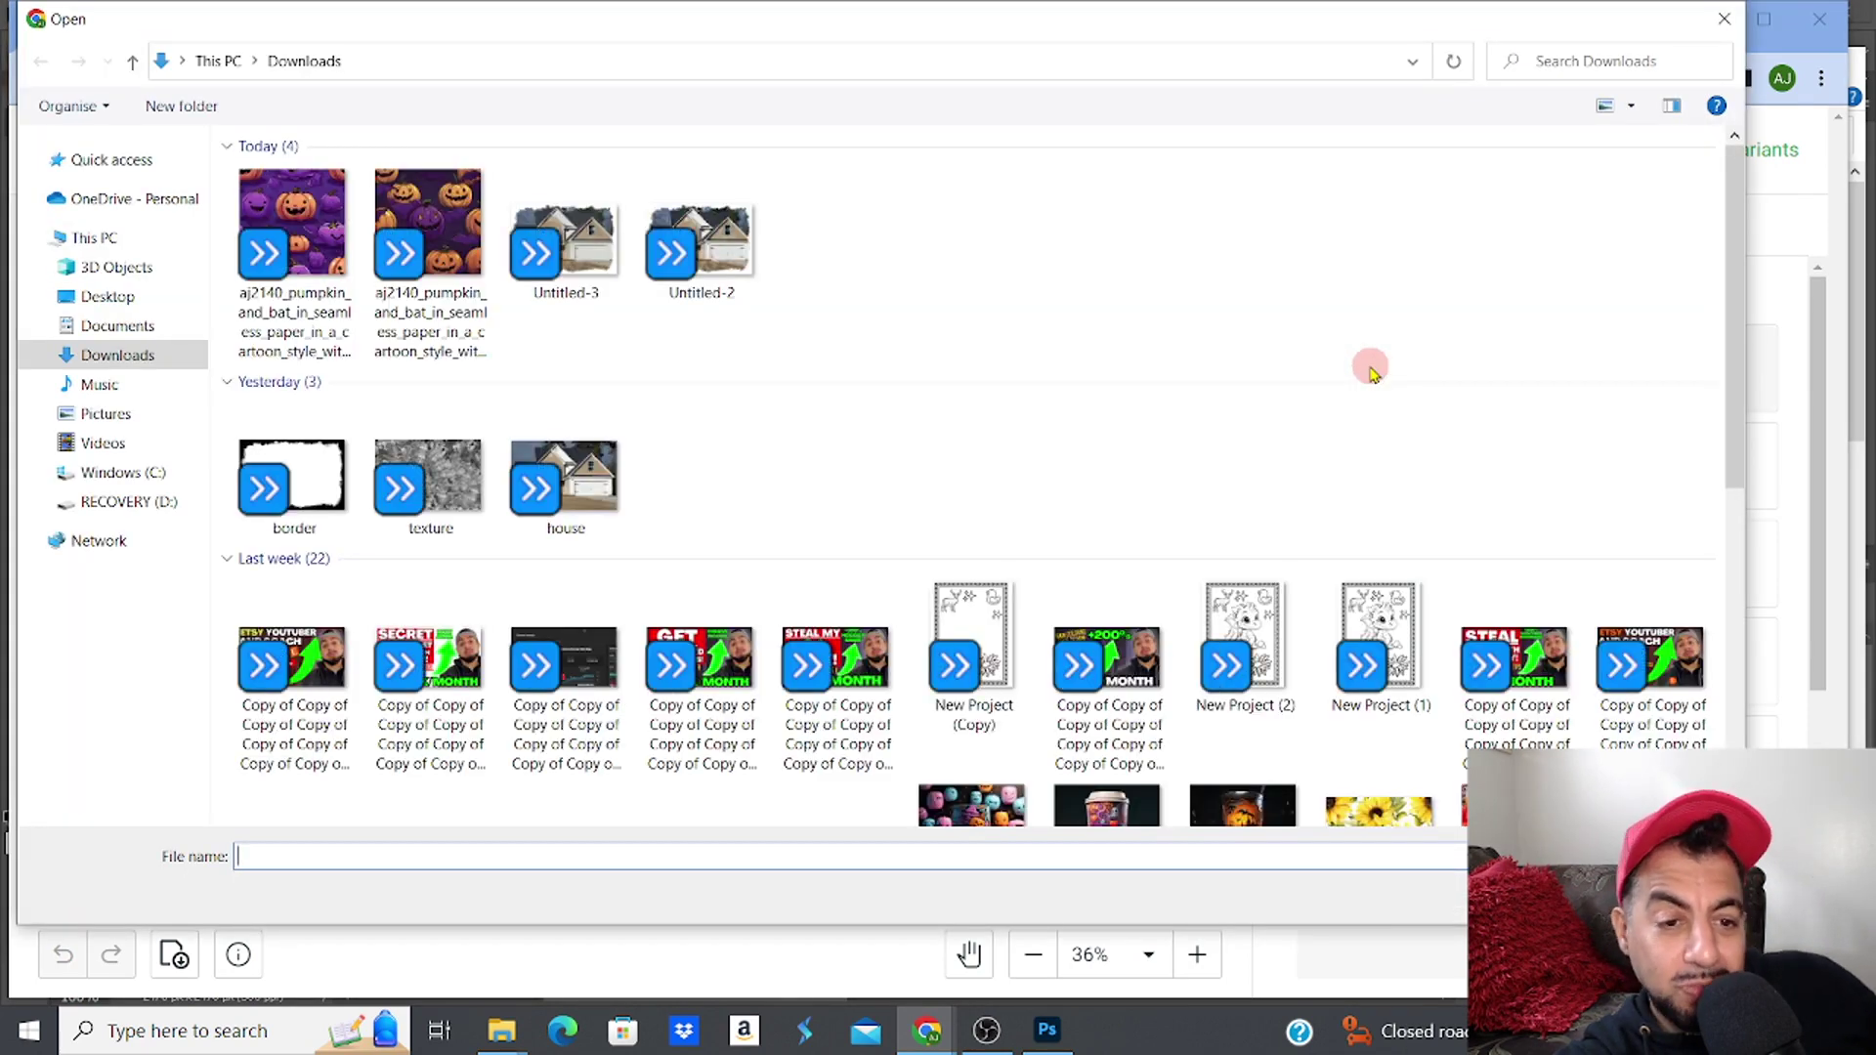
left_click(293, 230)
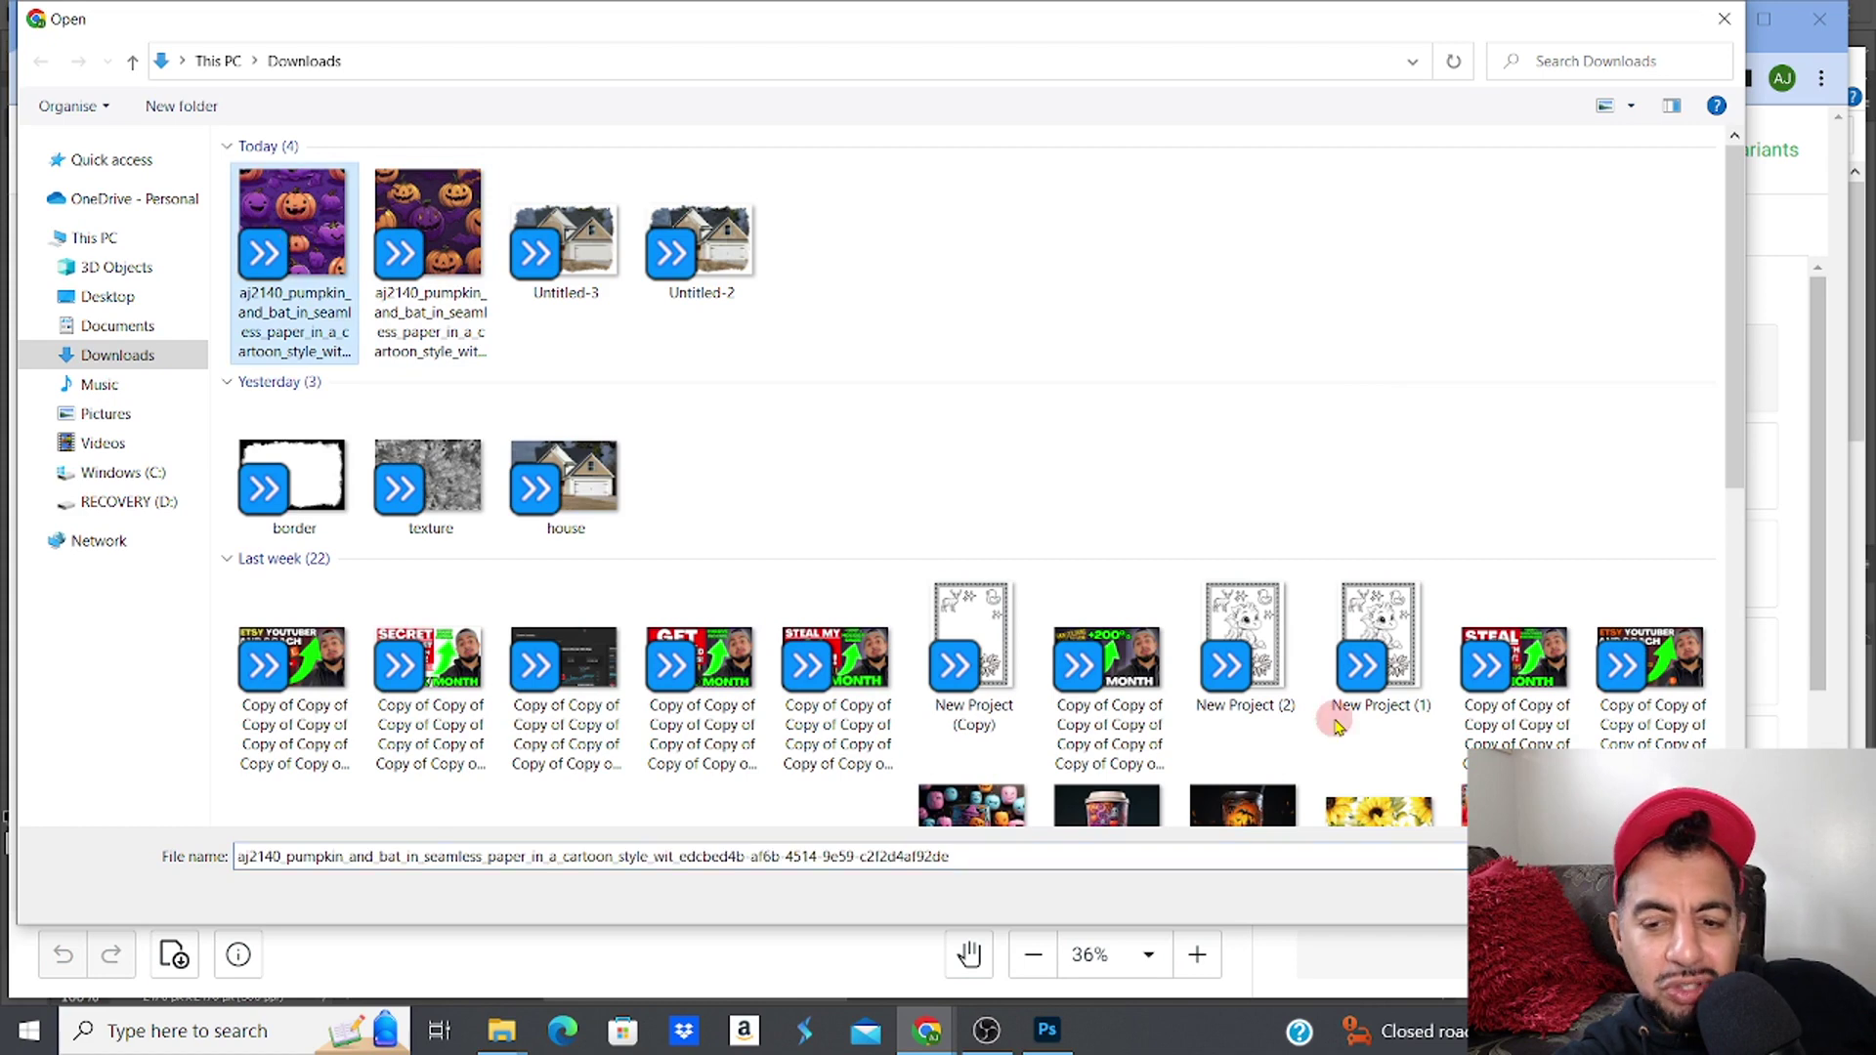
key("Return")
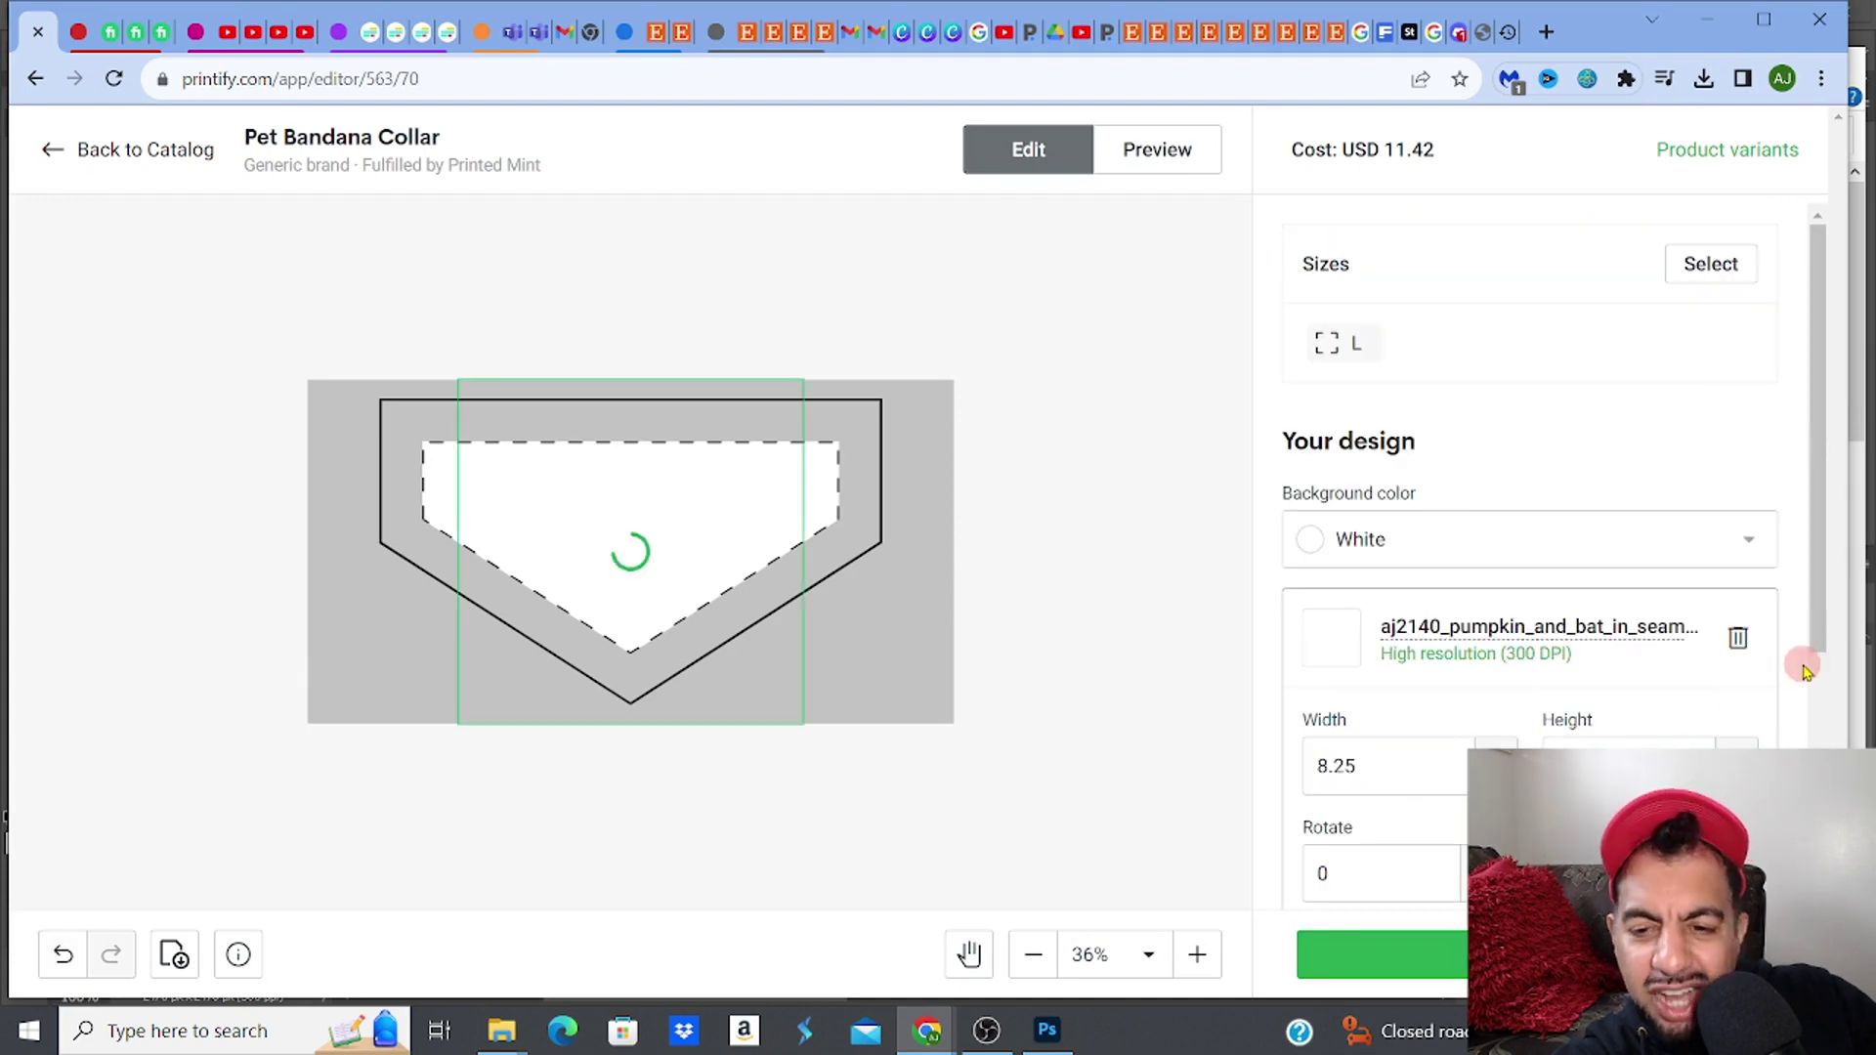
scroll(1808, 674, "down", 2)
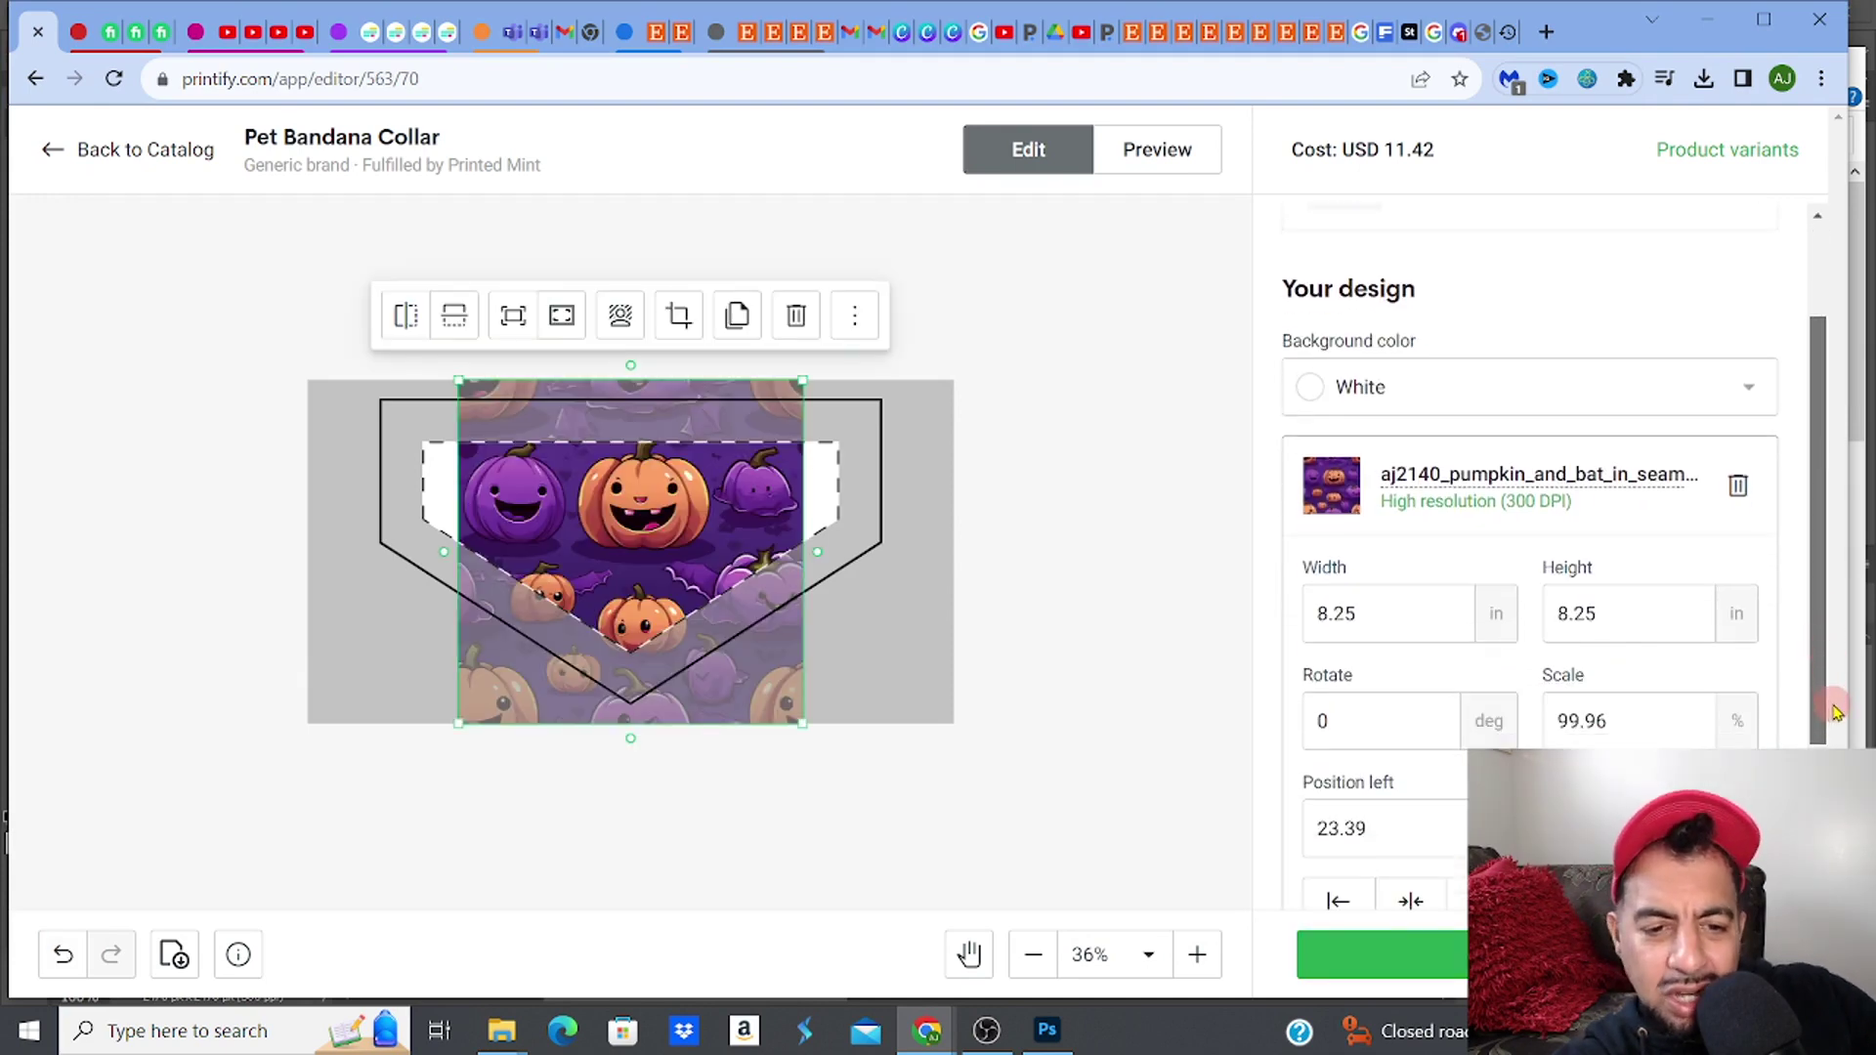
scroll(1818, 697, "down", 3)
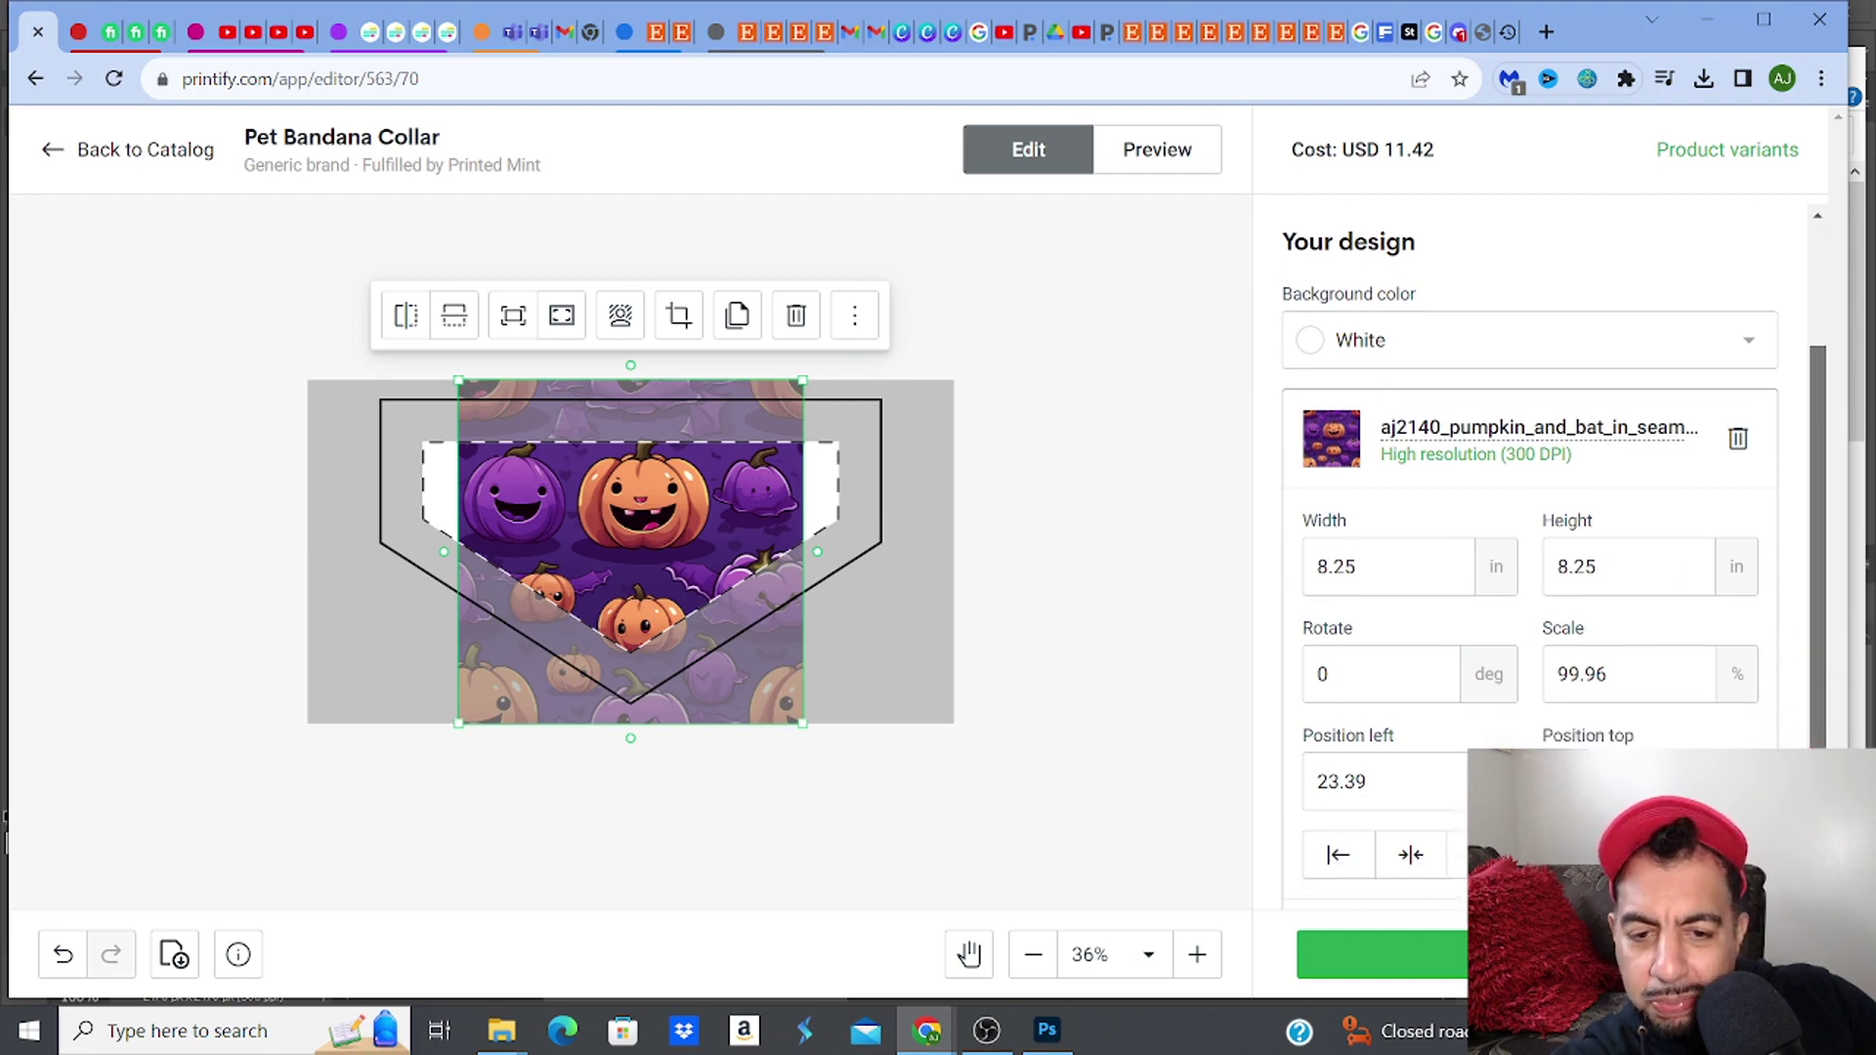
left_click(1735, 742)
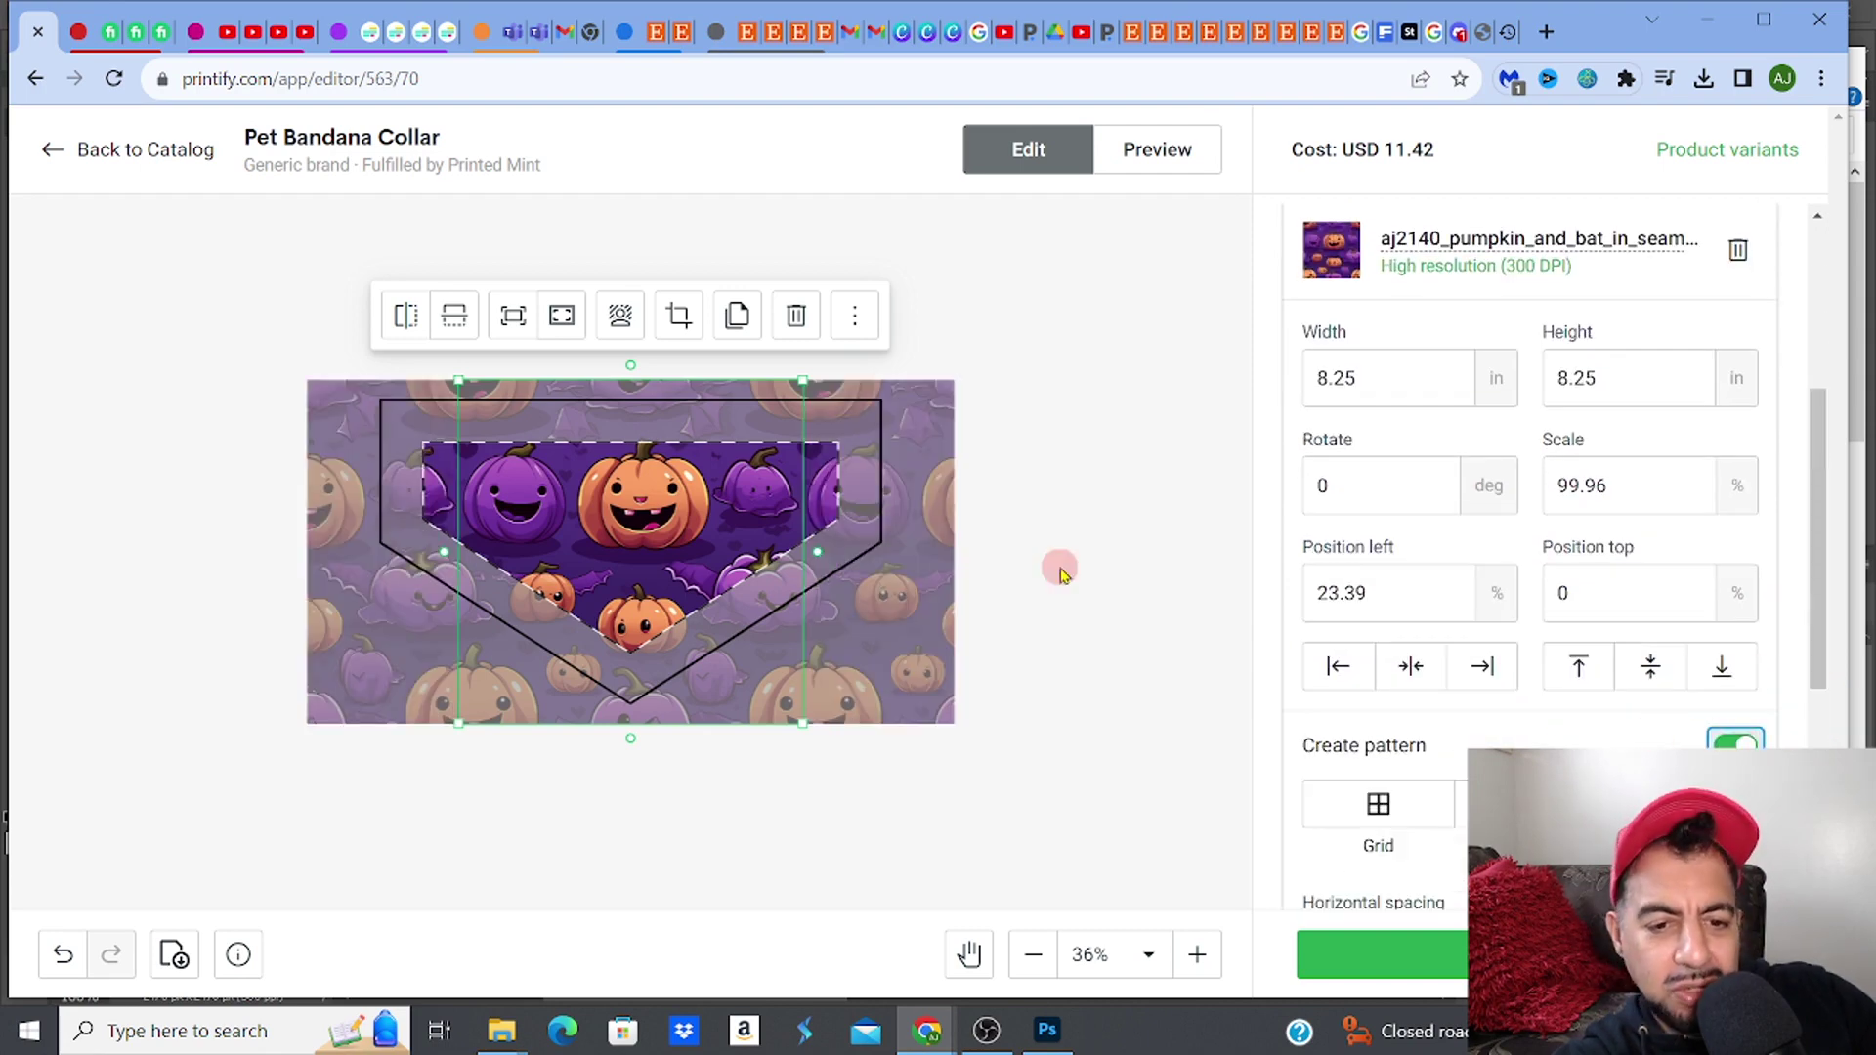
left_click(1456, 960)
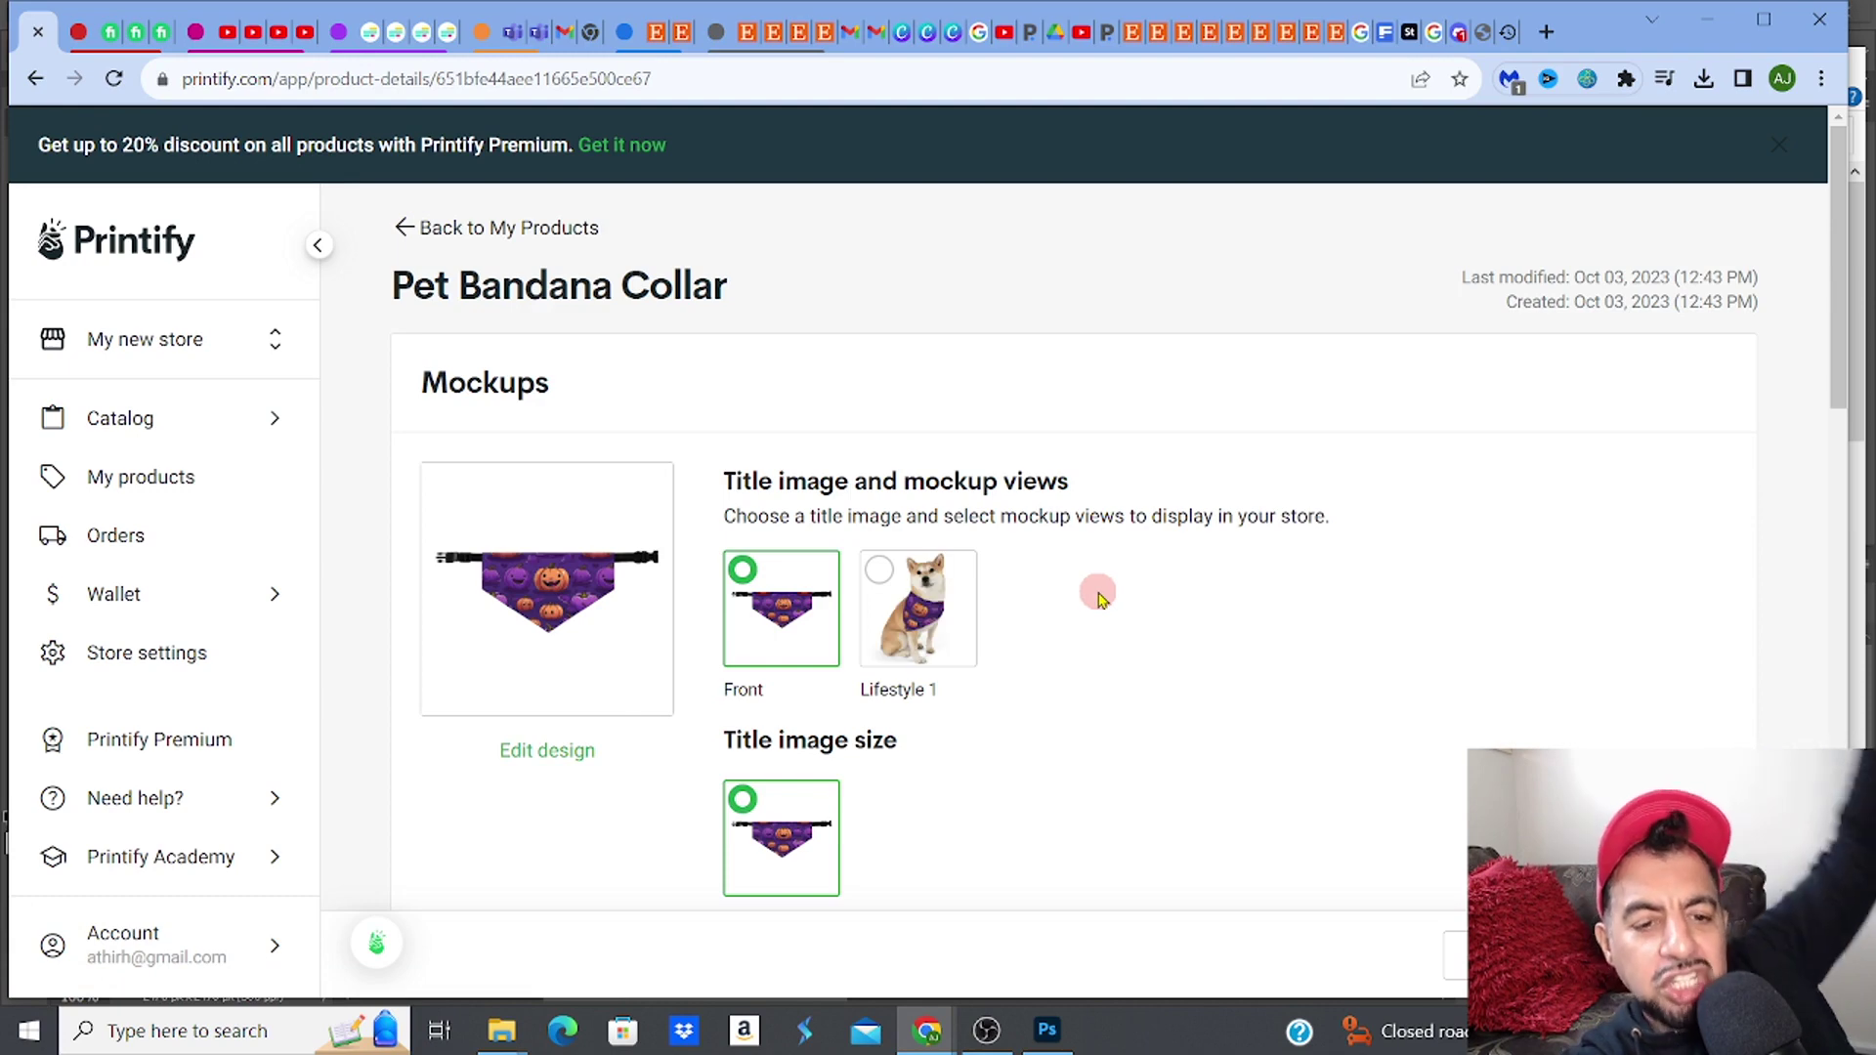
Step: Set Lifestyle 1 as the title image and view the Shiba Inu mockup enlarged
left_click(911, 613)
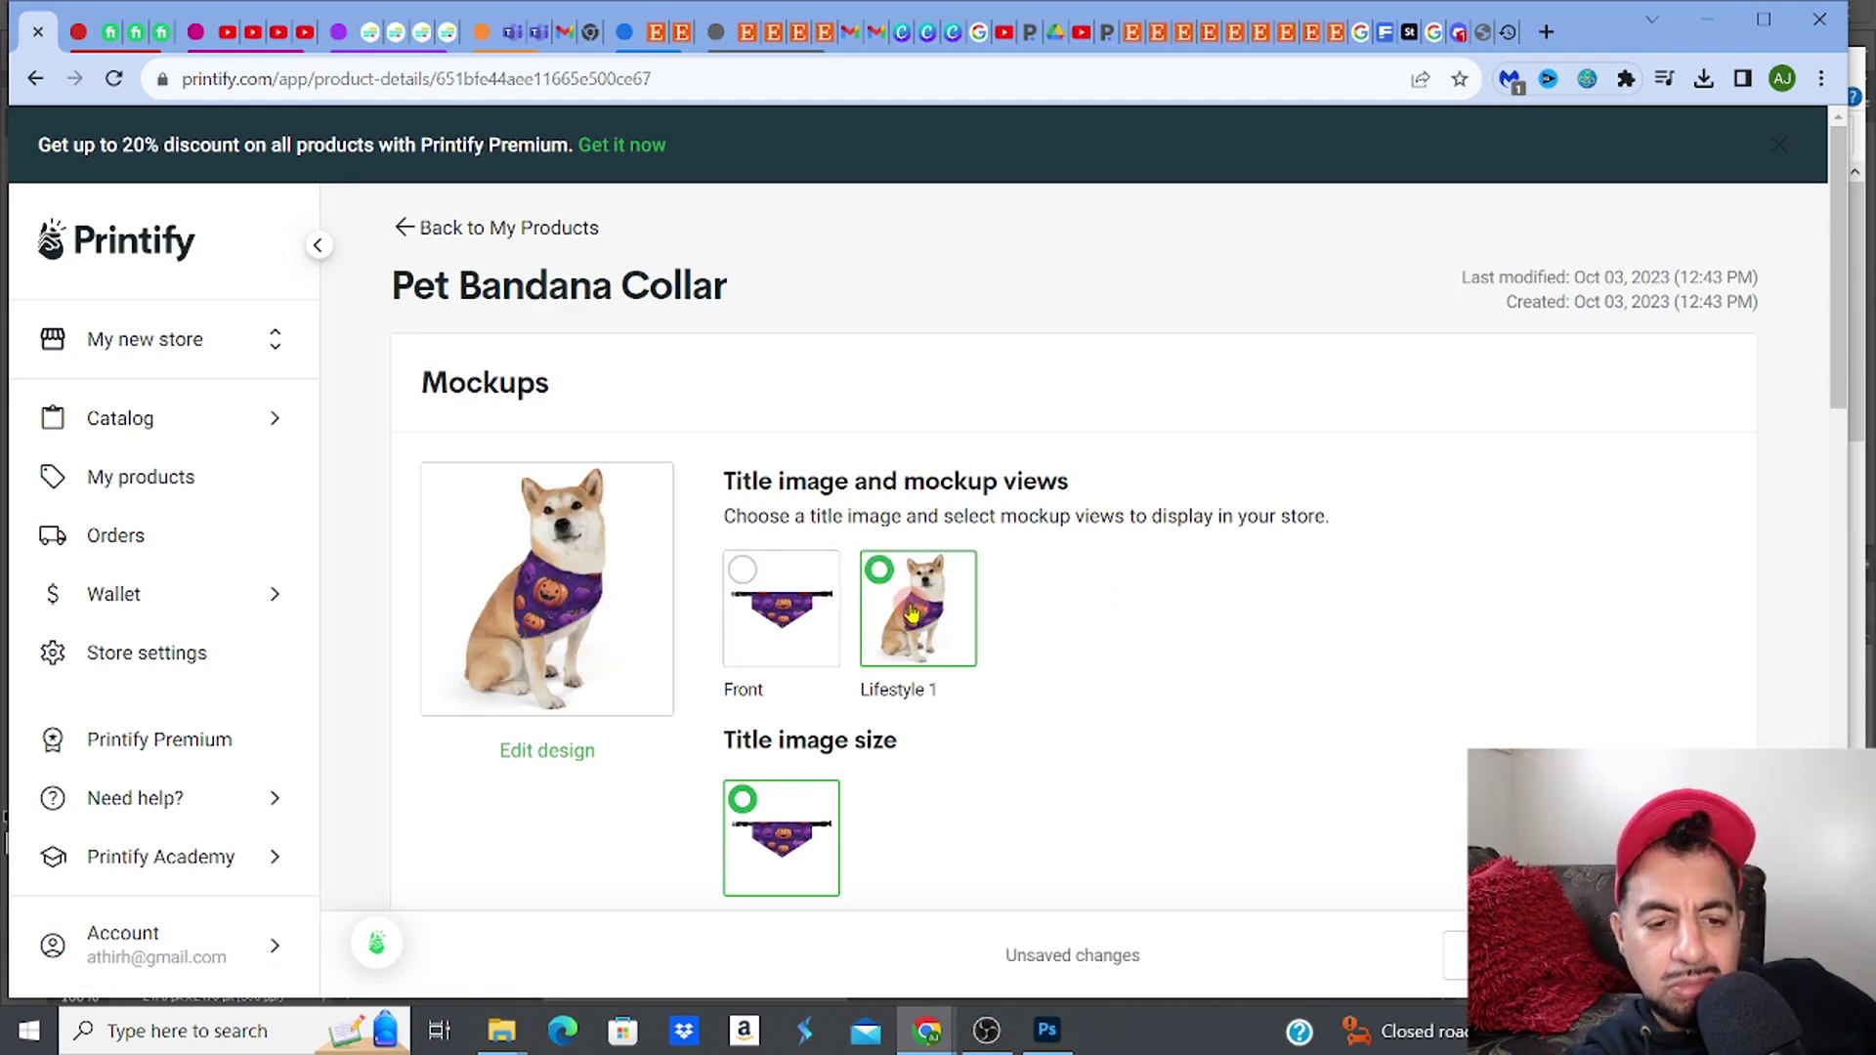
left_click(548, 606)
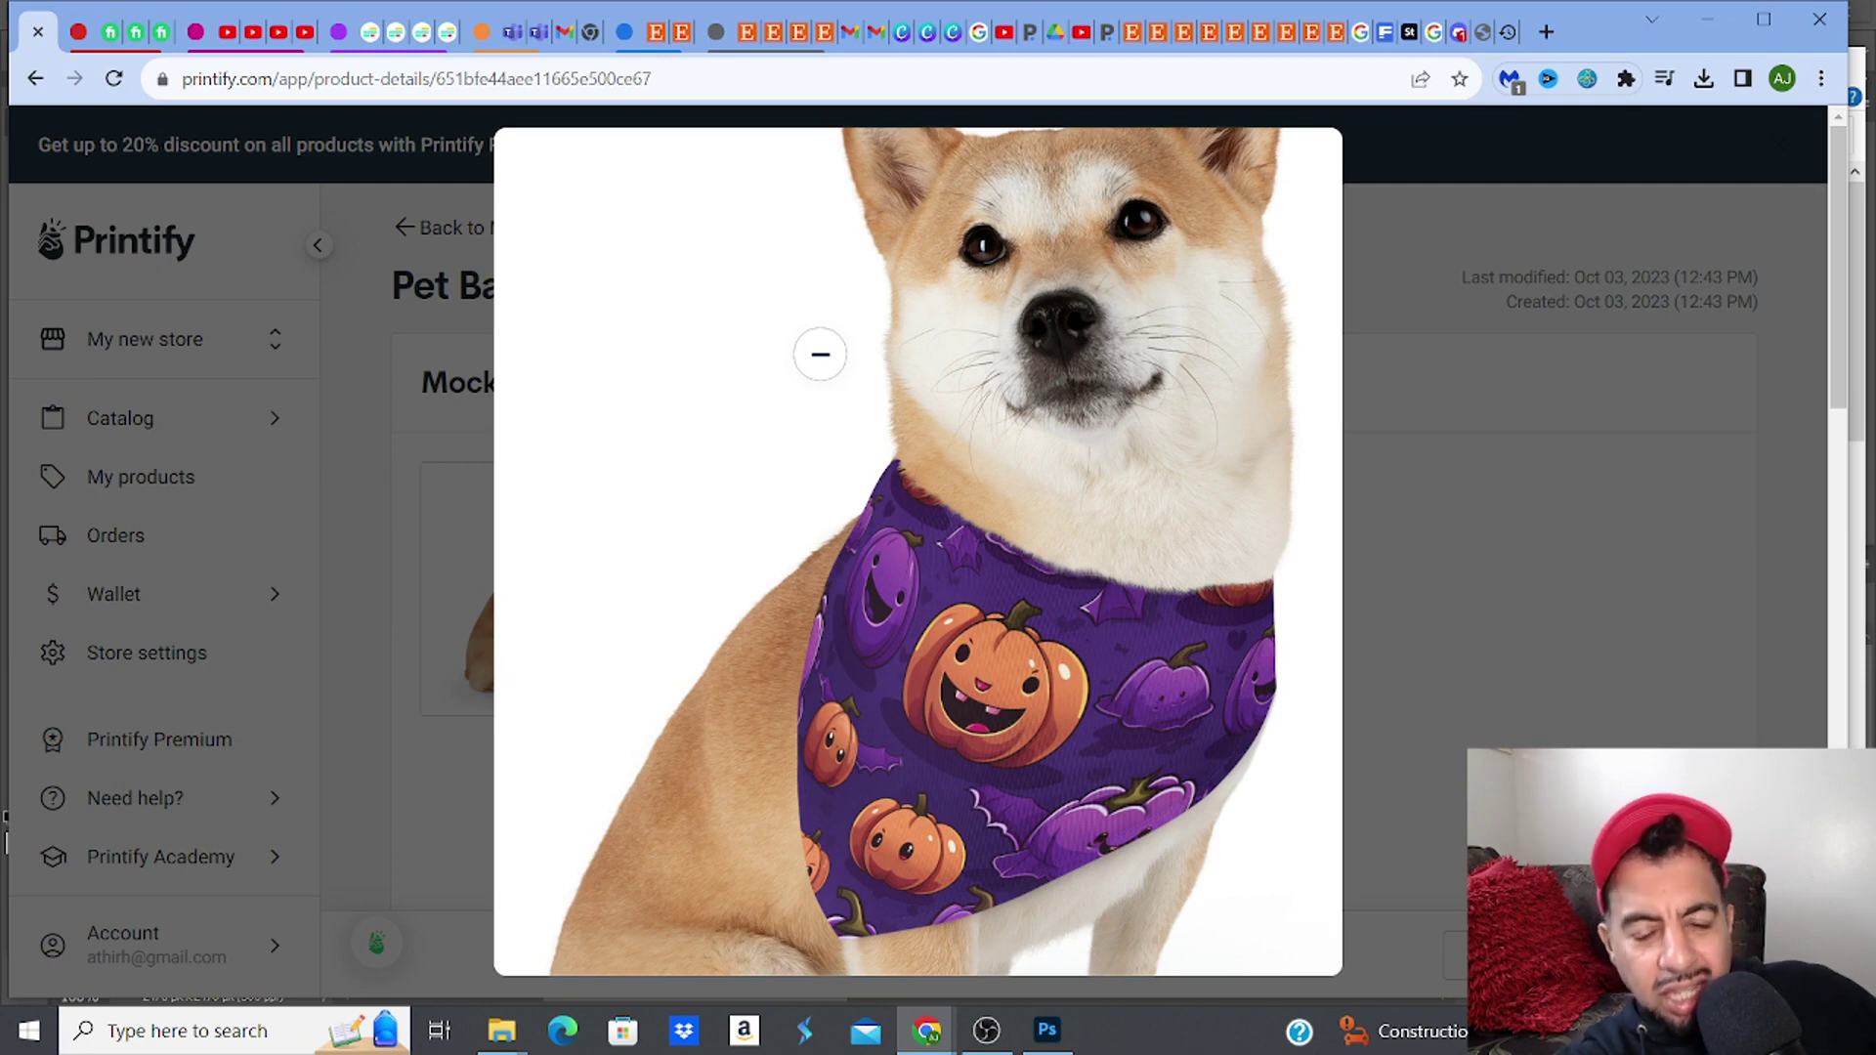
left_click(820, 354)
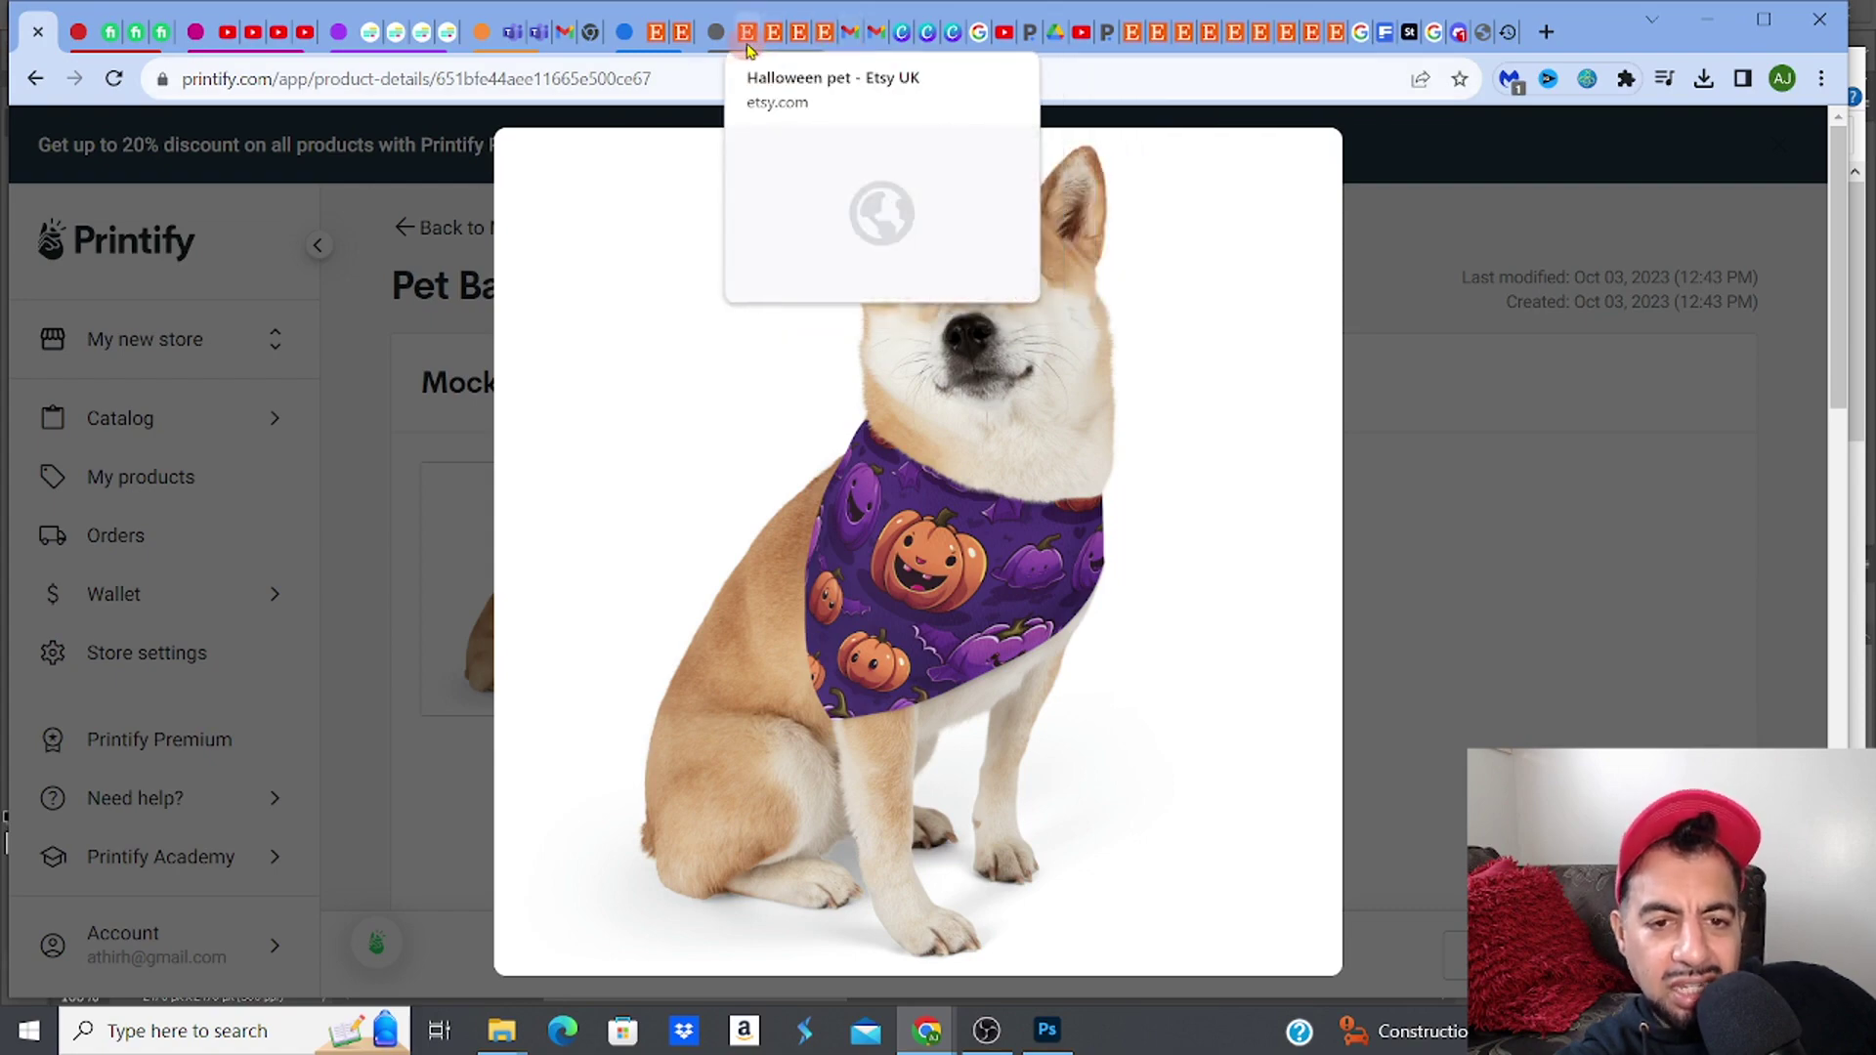
Step: Analyze the Ghost Dog Bandana Etsy listing: 34 monthly sales, $510 revenue
left_click(747, 46)
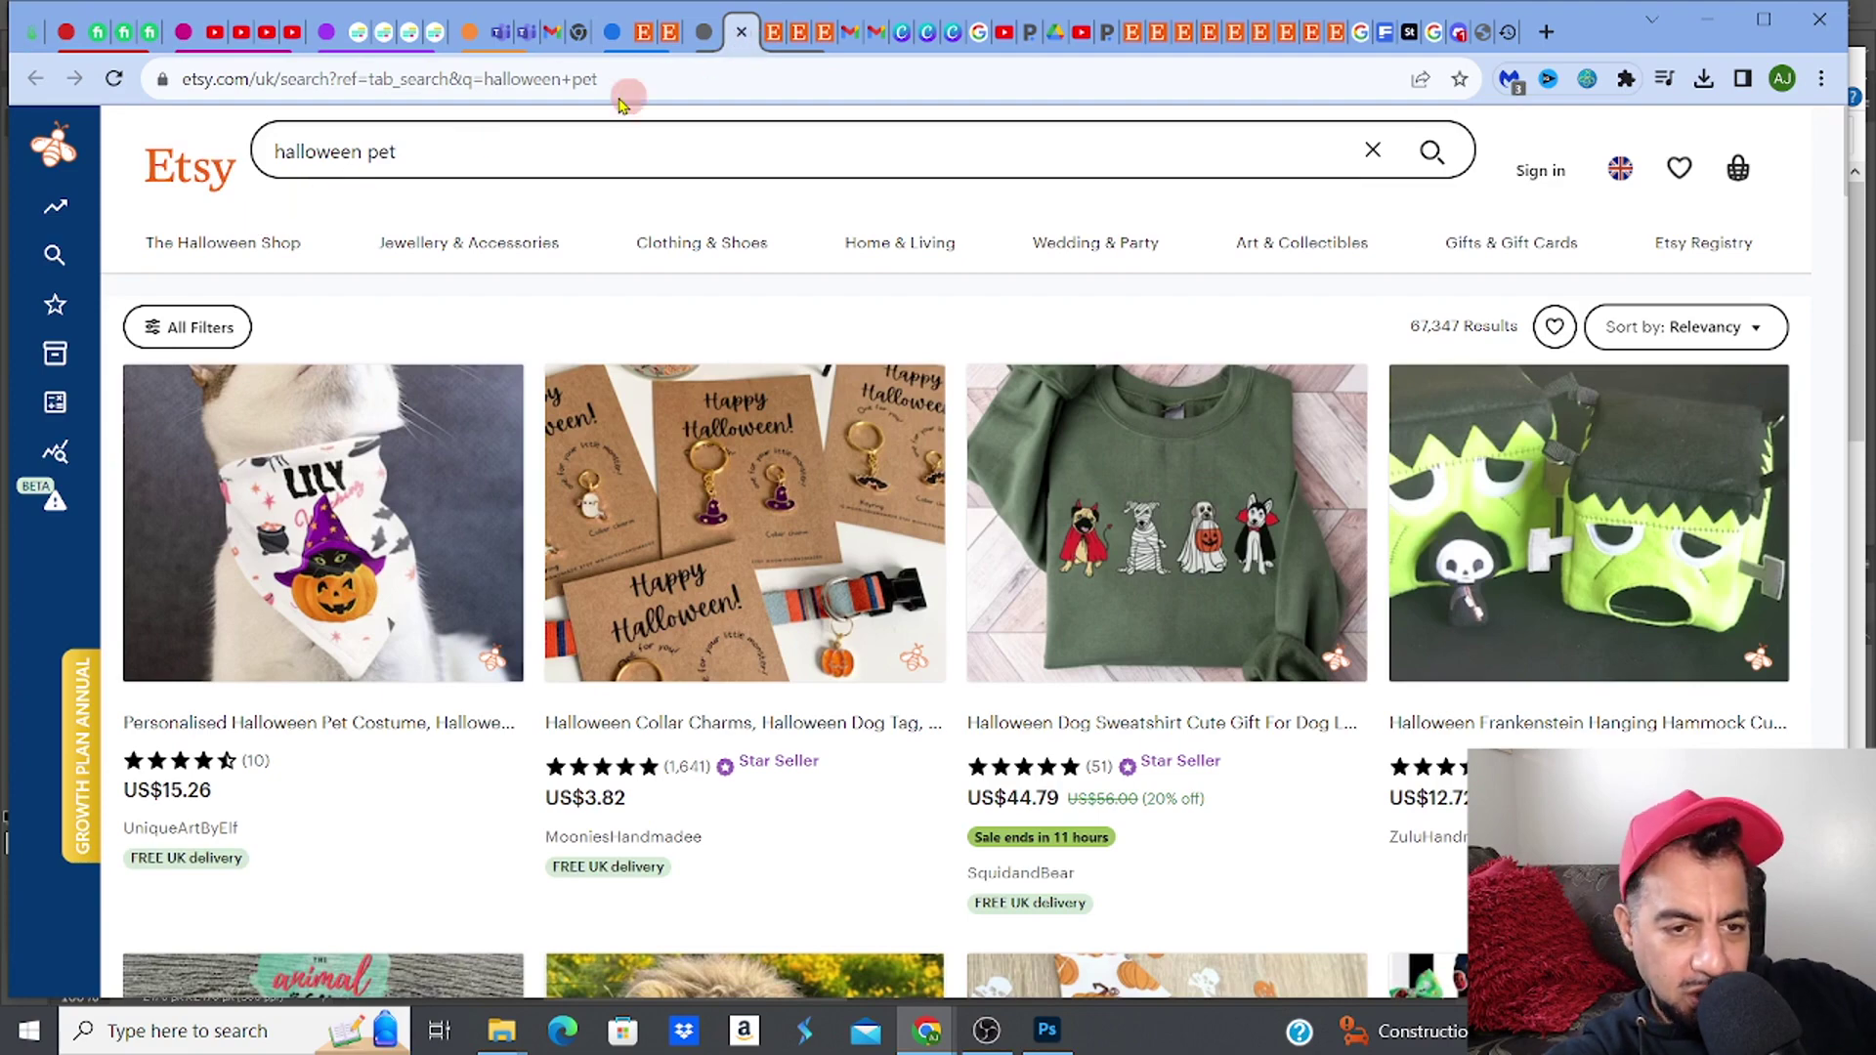
left_click(773, 33)
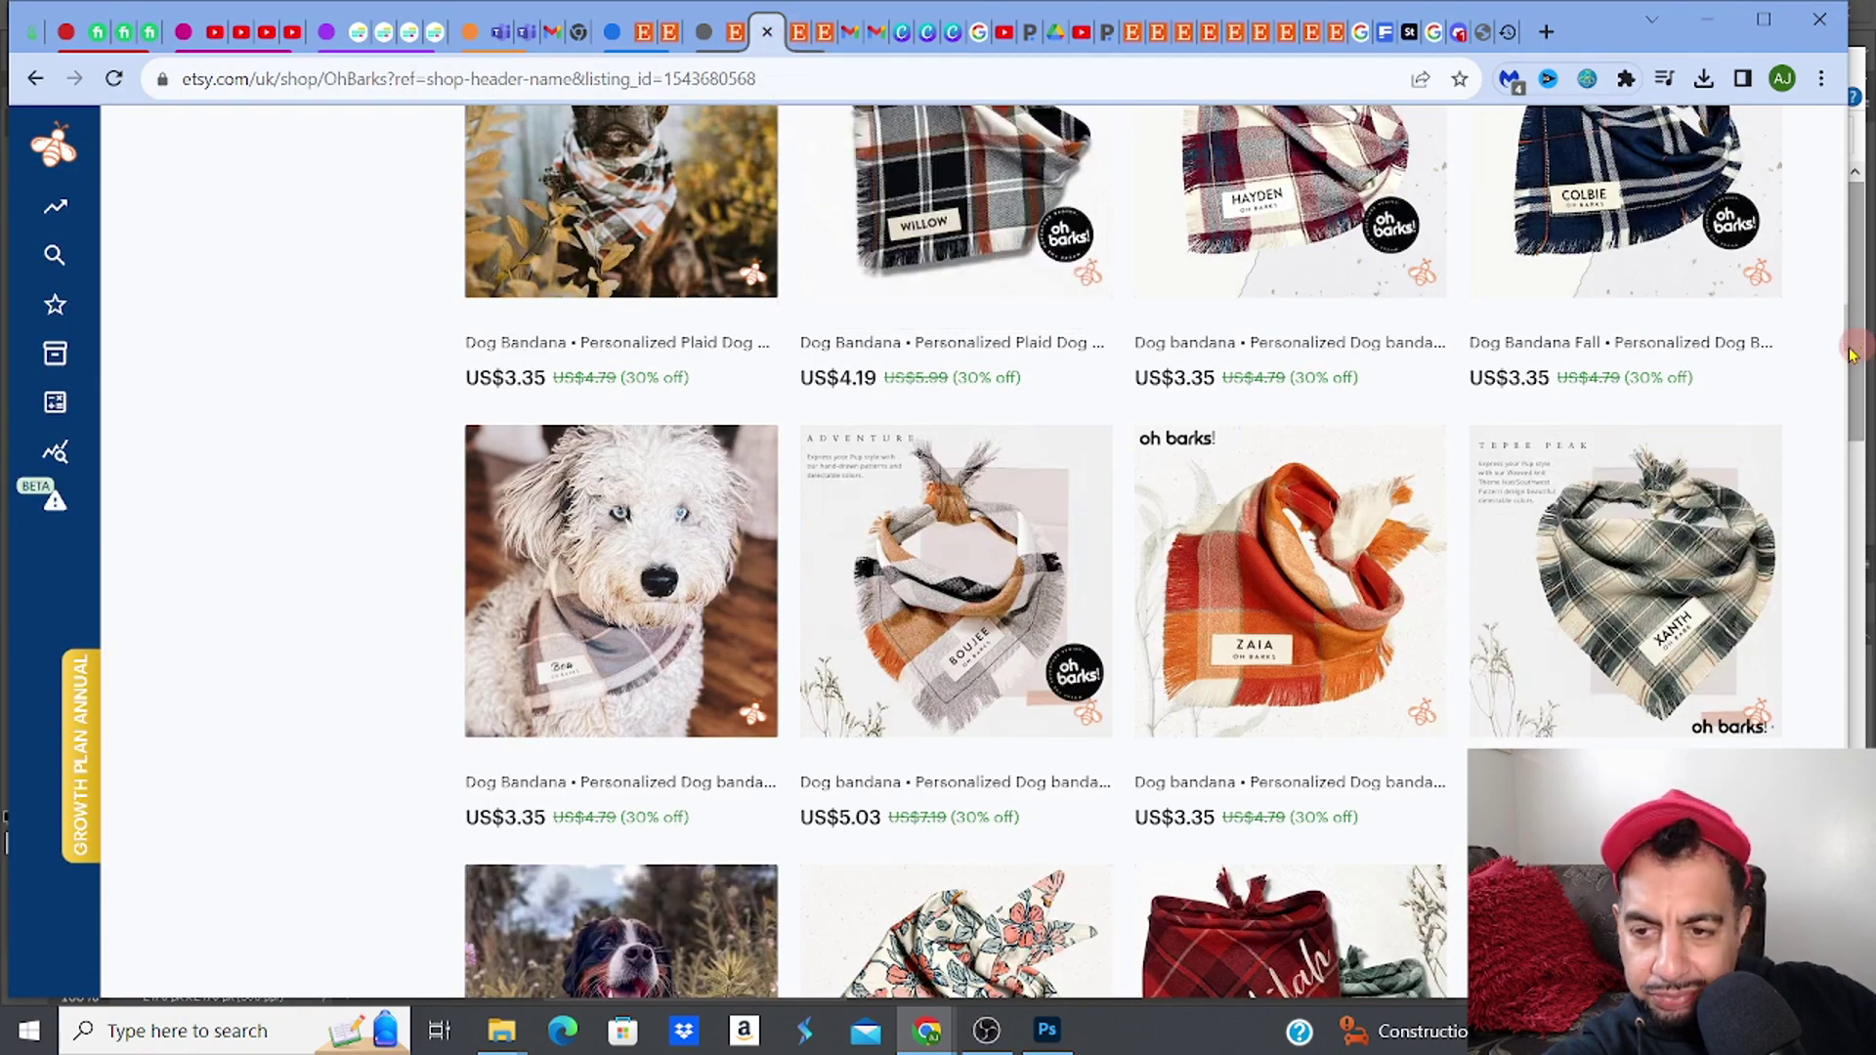
left_click_drag(1849, 344, 1815, 168)
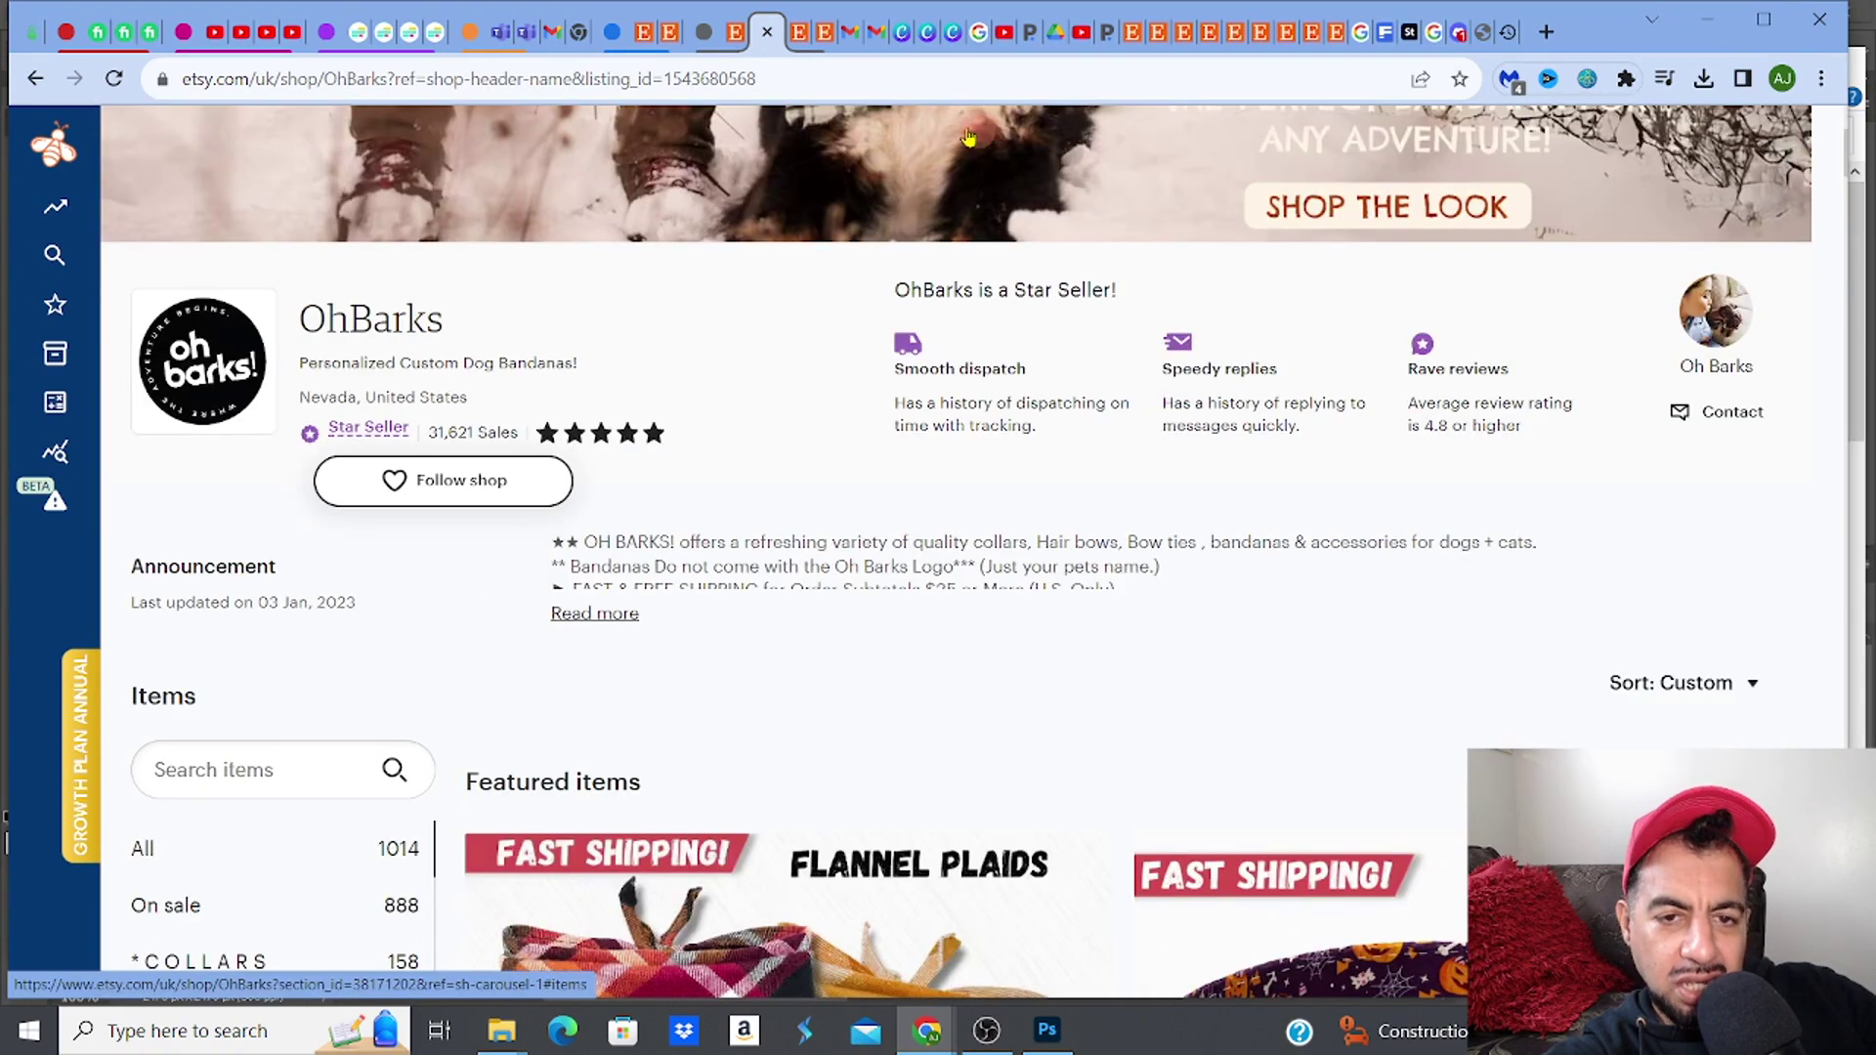
left_click(799, 41)
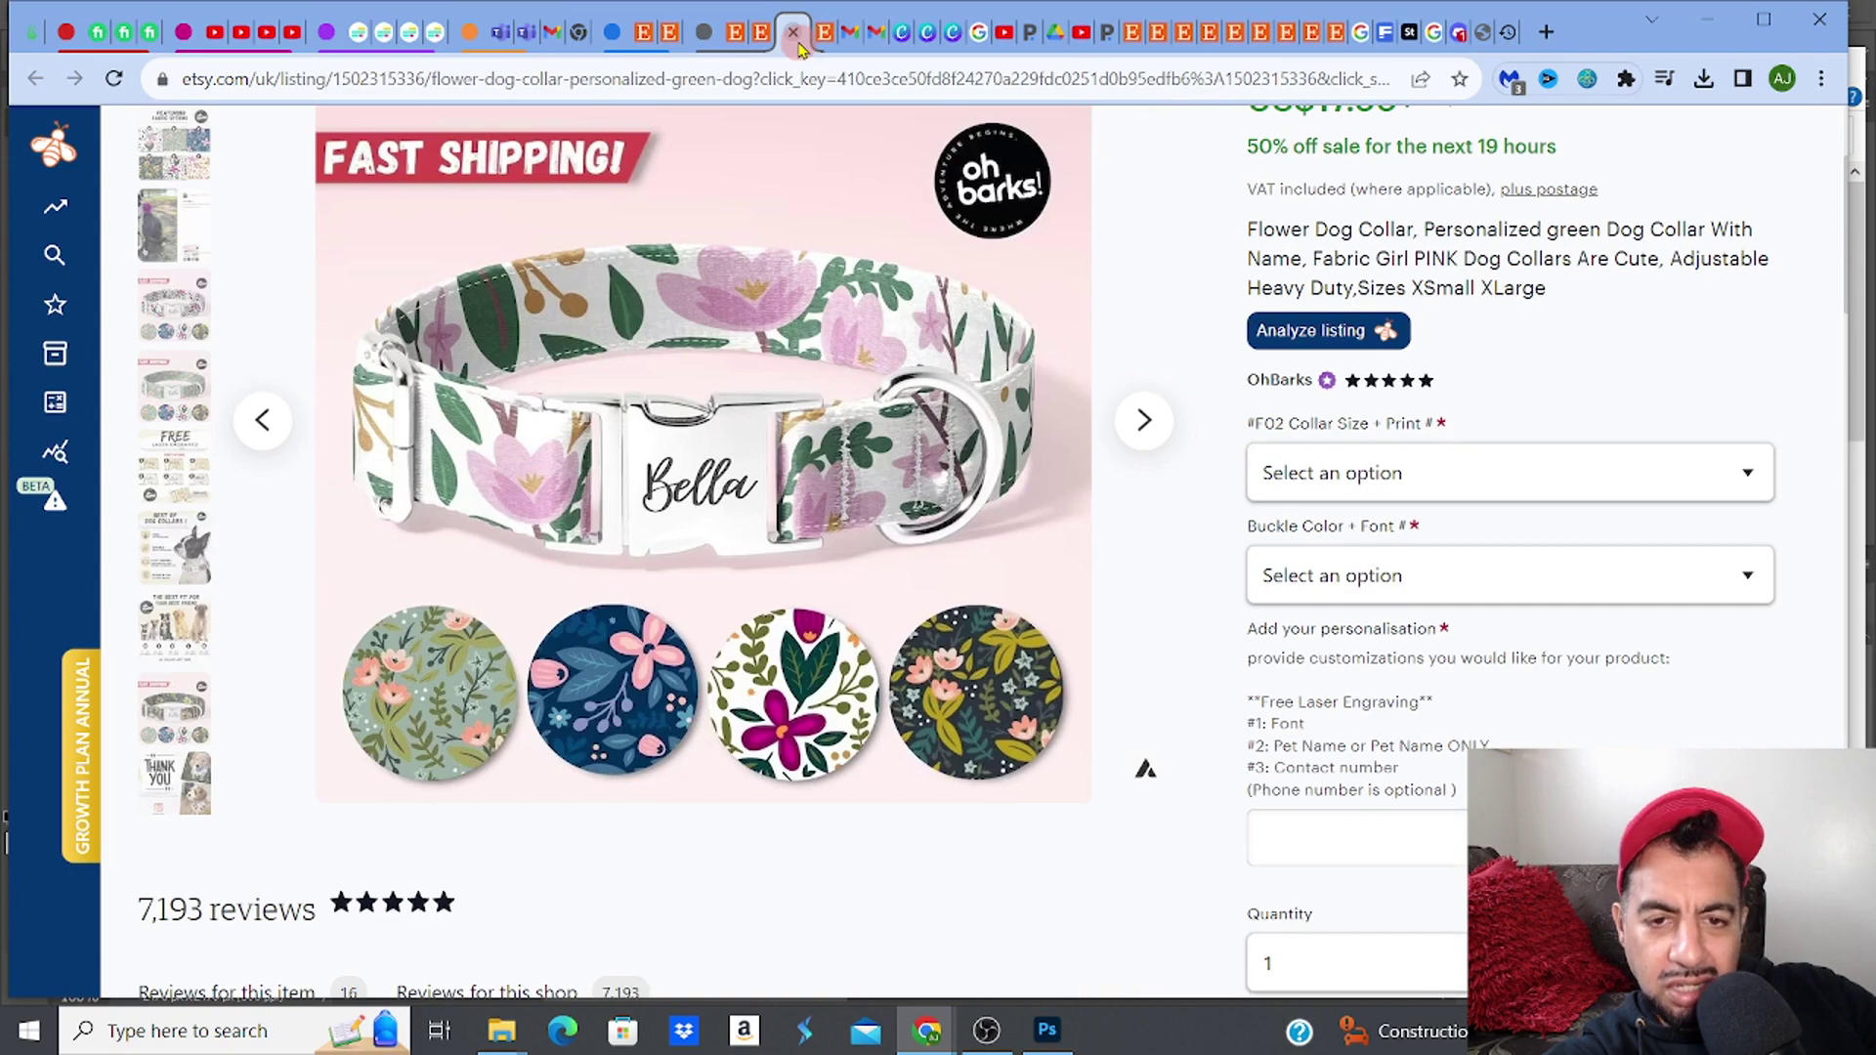
left_click(670, 39)
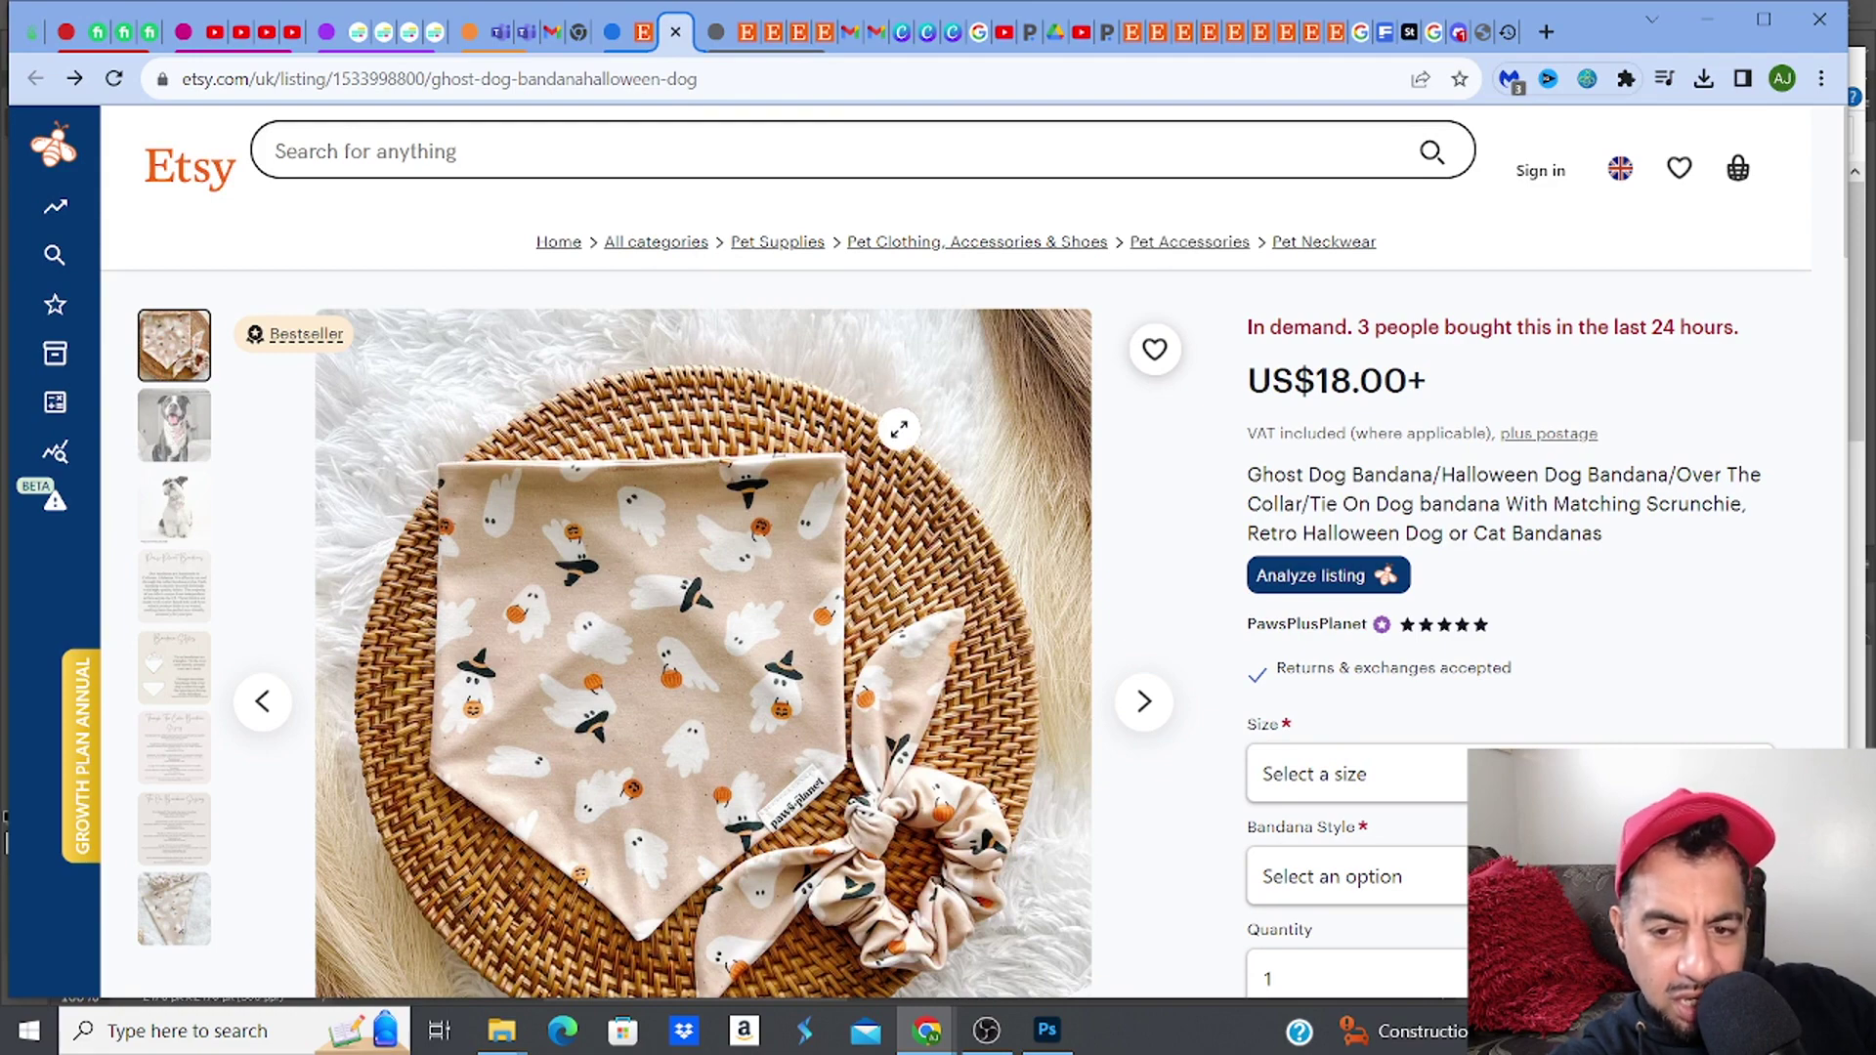
left_click(1339, 578)
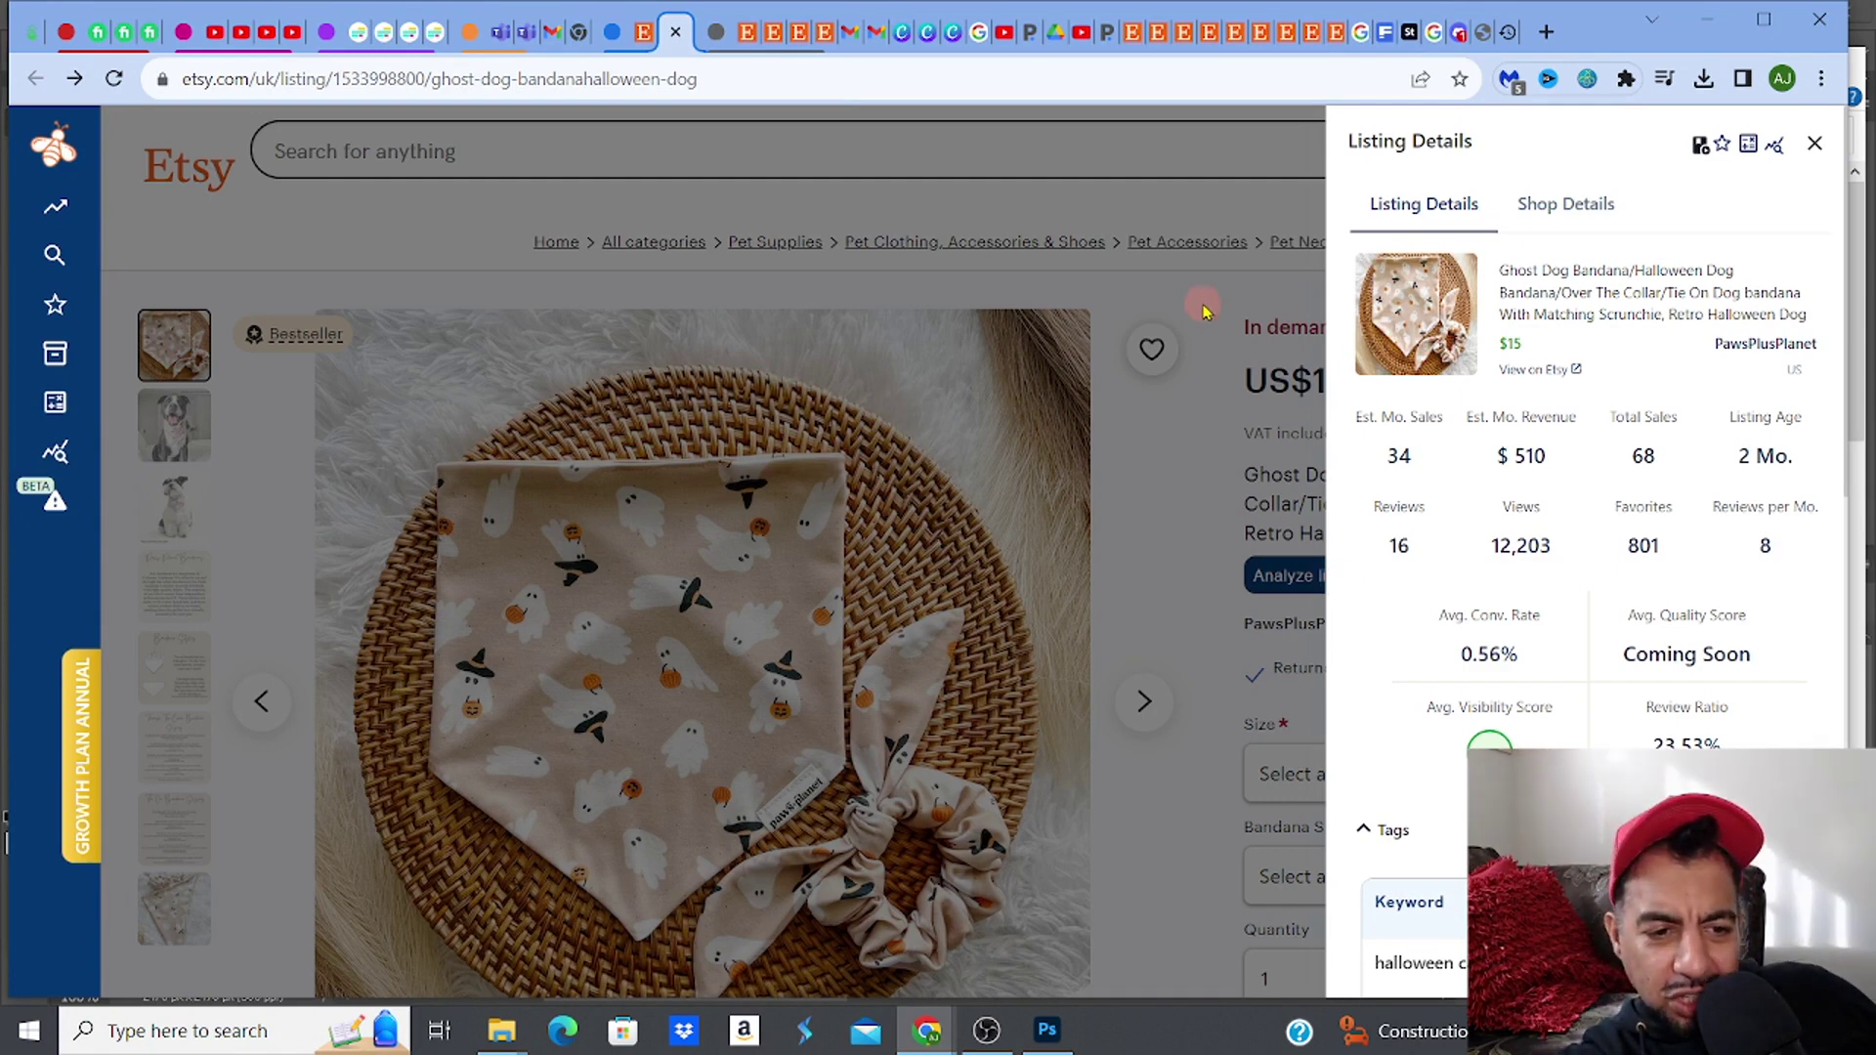
Step: Close the Ghost Dog Bandana stats panel and browse its second photo and white-dog photo
left_click(225, 445)
left_click(172, 445)
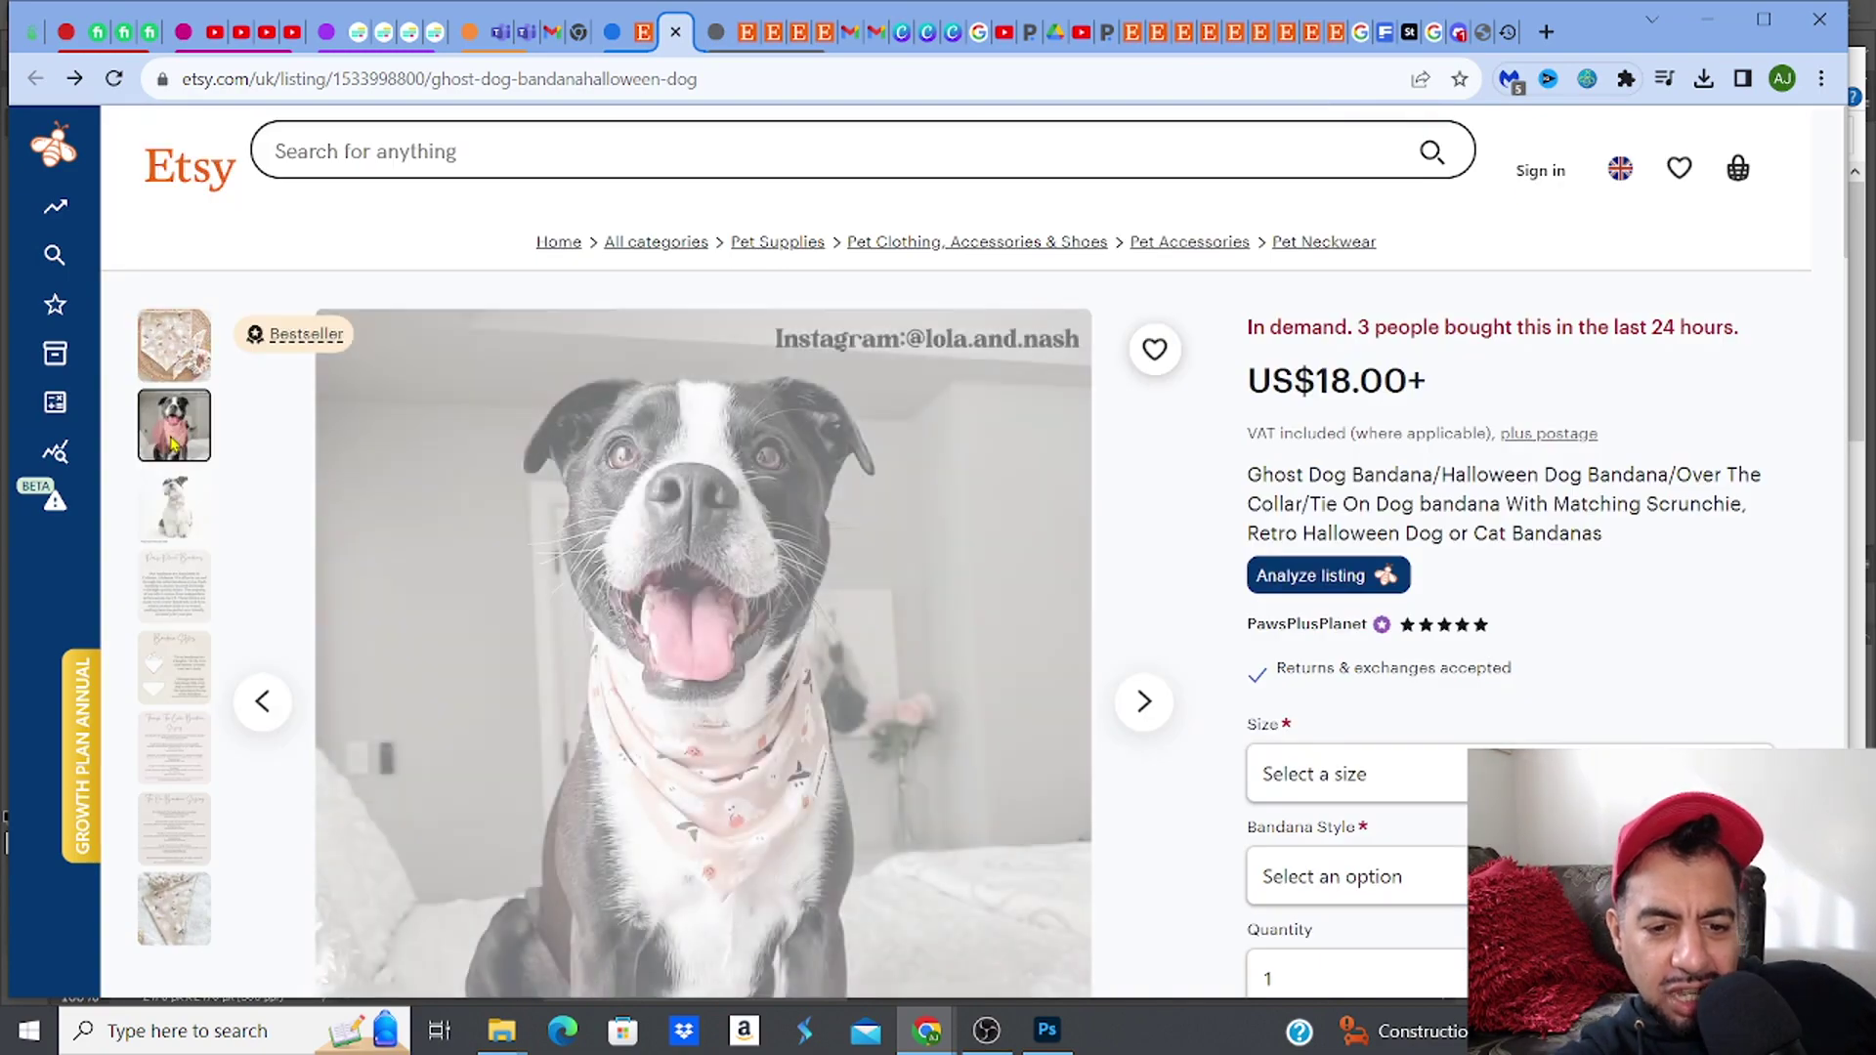
left_click(176, 532)
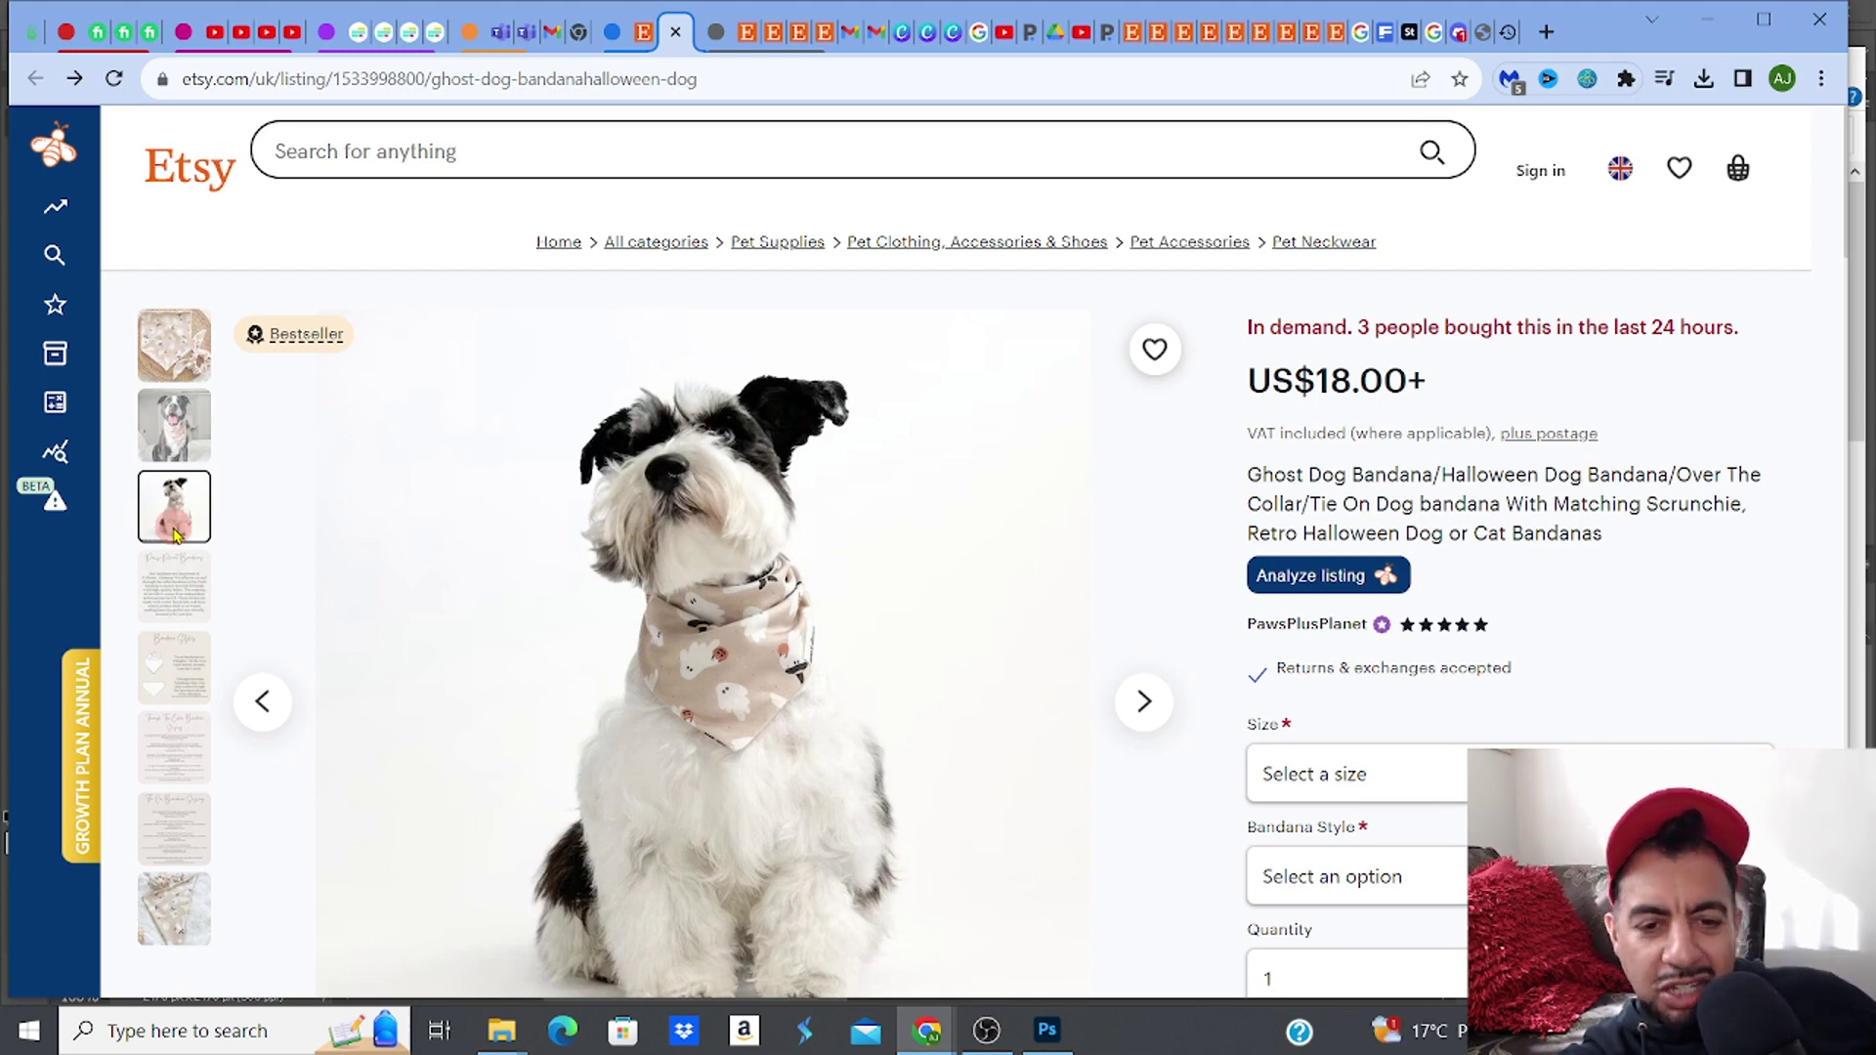
Step: Switch back to the Printify tab showing the Shiba Inu in the purple pumpkin bandana
left_click(32, 44)
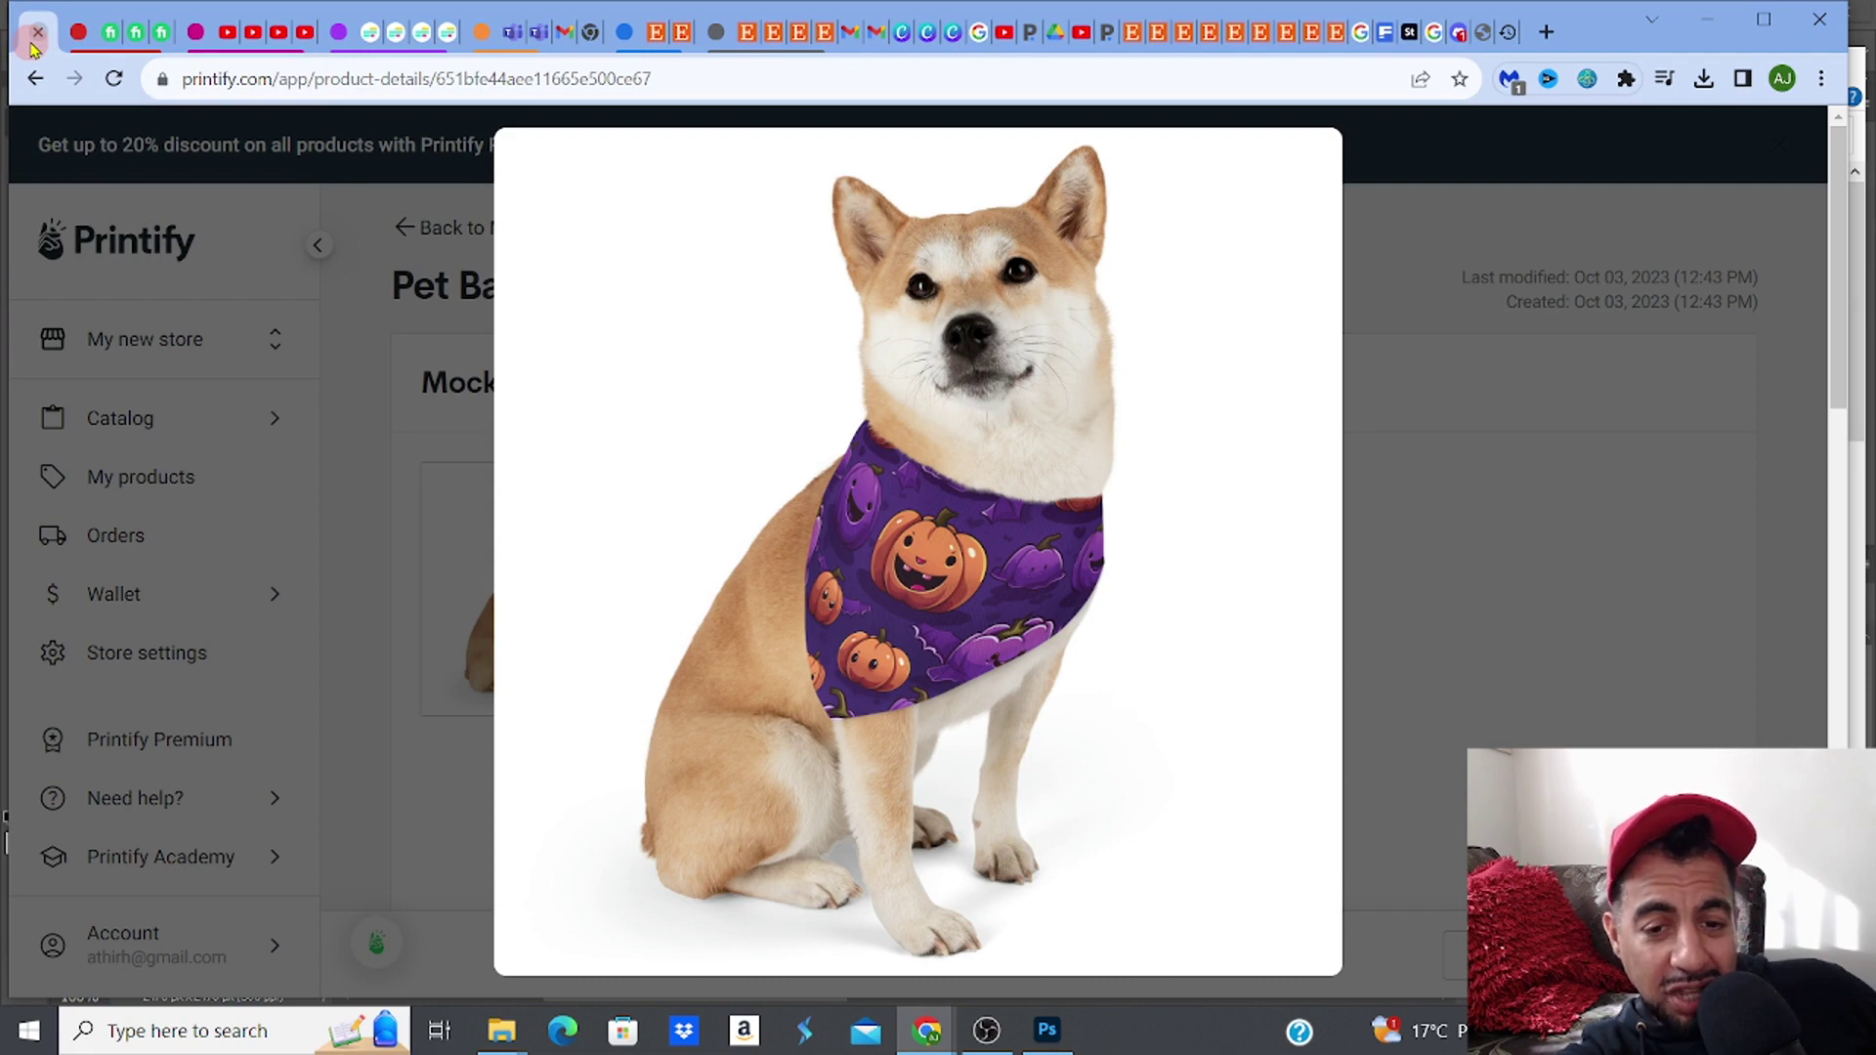